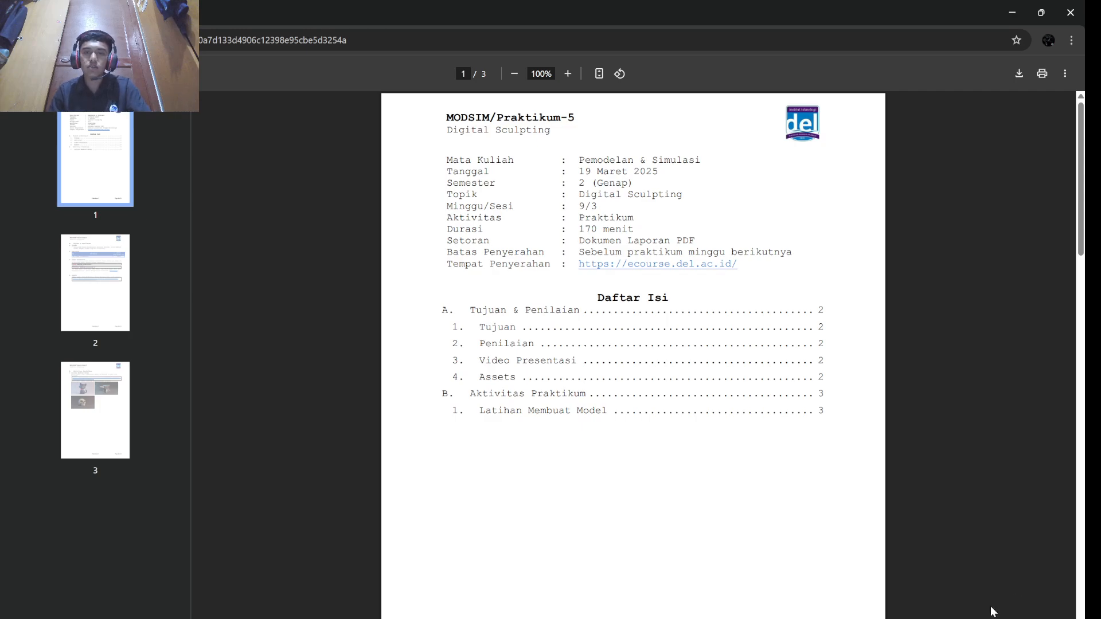
- View the reference models on page 3 of the practicum PDF and switch to the anvil file in Blender
{"action": "left_click", "coordinate": [104, 424]}
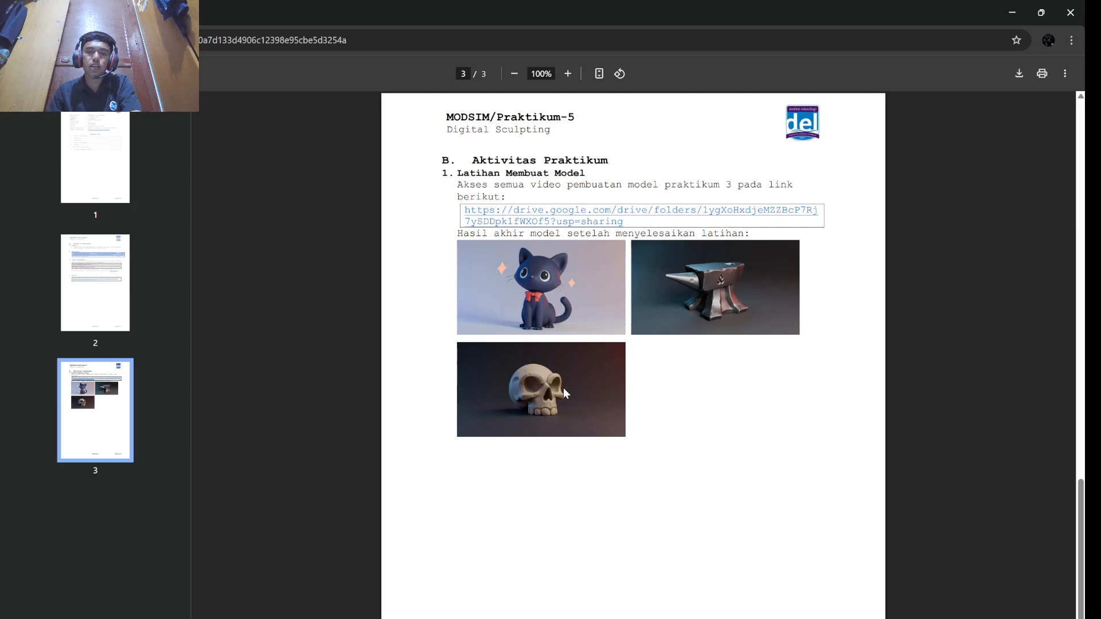
{"action": "key", "text": "alt+Tab"}
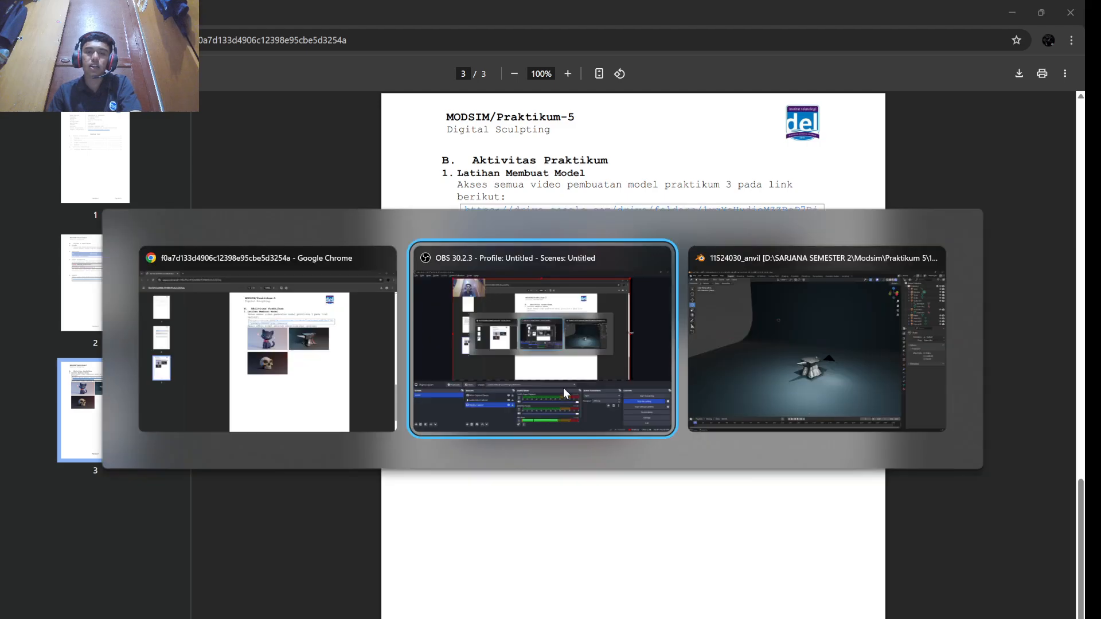
{"action": "key", "text": "alt+Tab"}
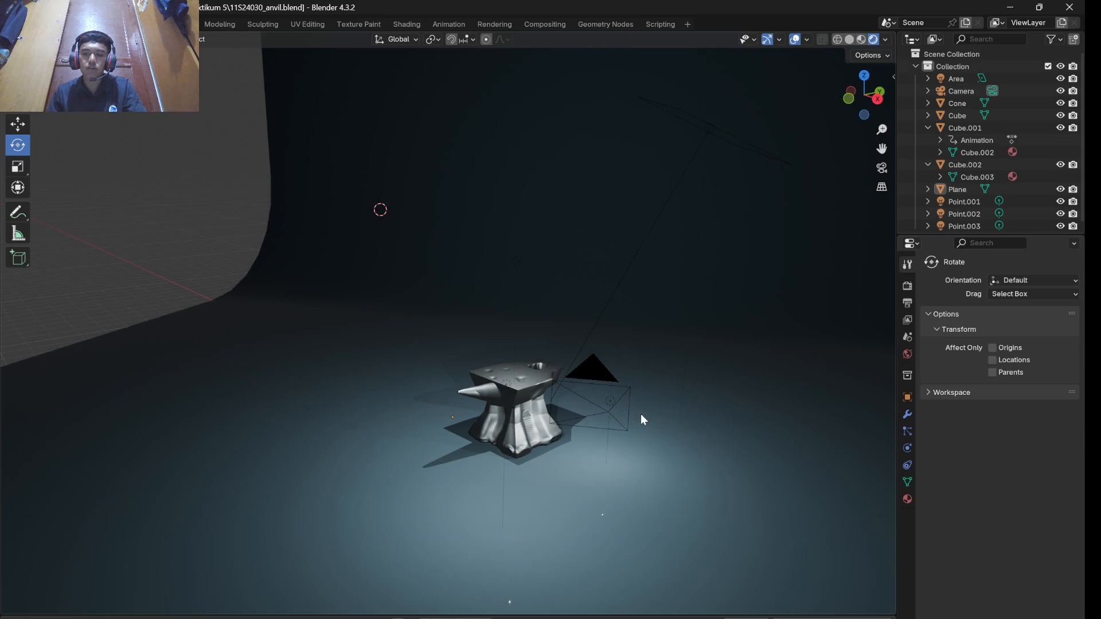
- Examine the anvil from several angles, picking out its top block, its base and the backdrop plane
{"action": "middle_click_drag", "start_coordinate": [593, 410], "coordinate": [510, 426]}
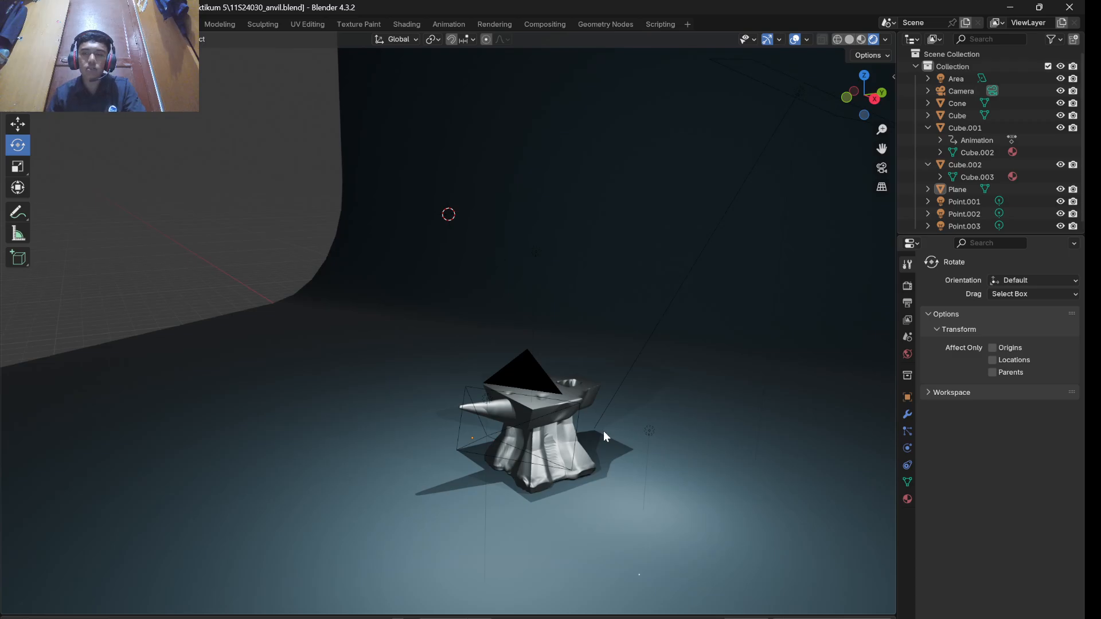
{"action": "middle_click_drag", "start_coordinate": [584, 466], "coordinate": [610, 475]}
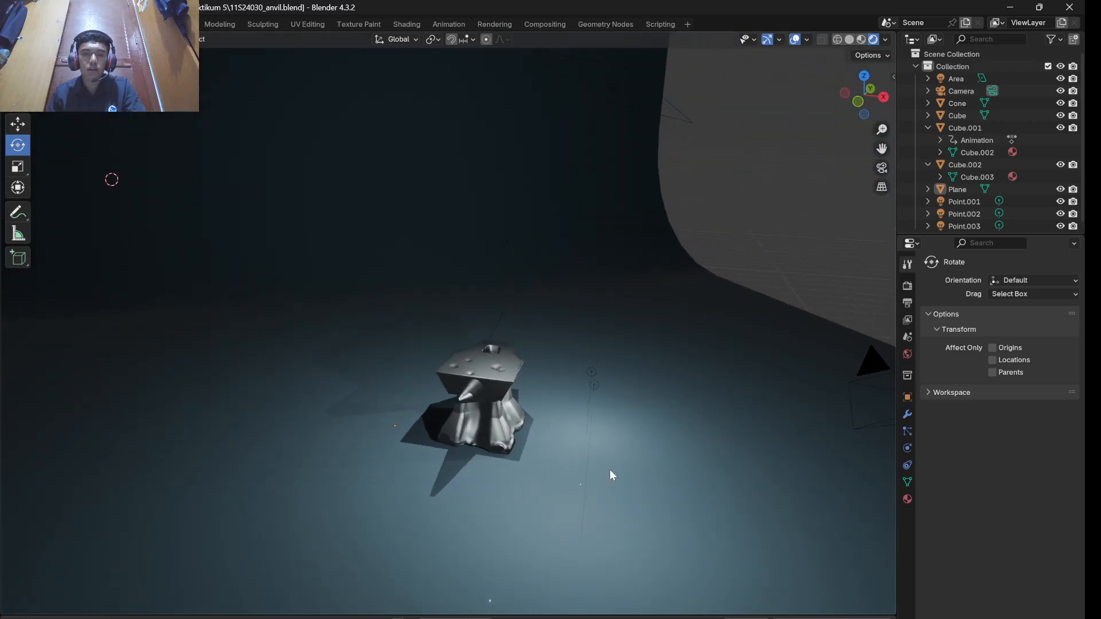
{"action": "left_click", "coordinate": [506, 378]}
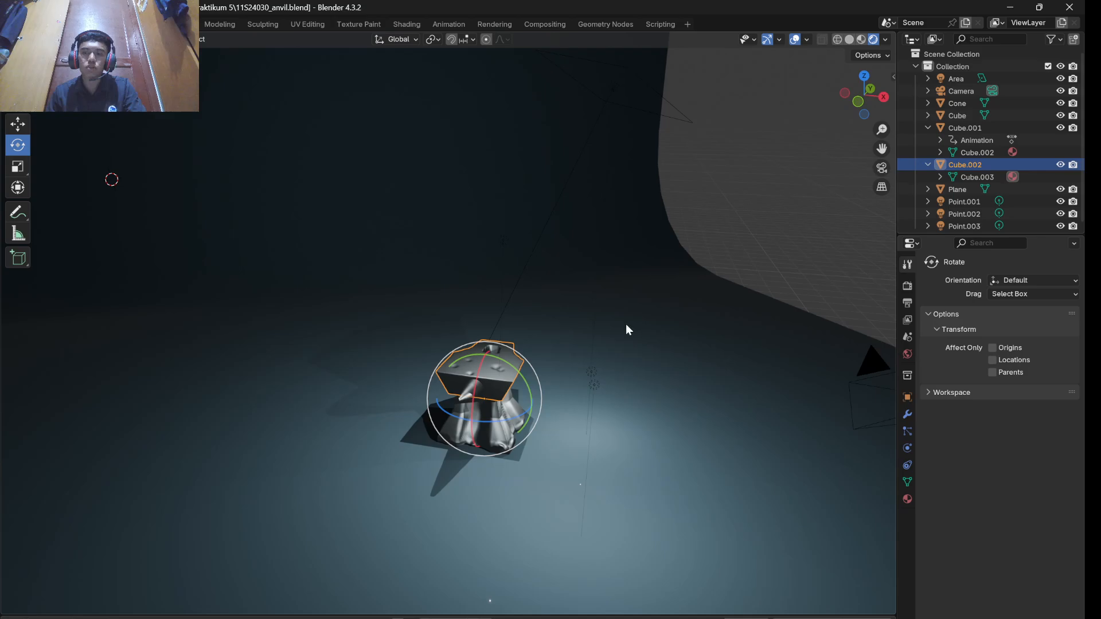
{"action": "middle_click_drag", "start_coordinate": [619, 368], "coordinate": [645, 378]}
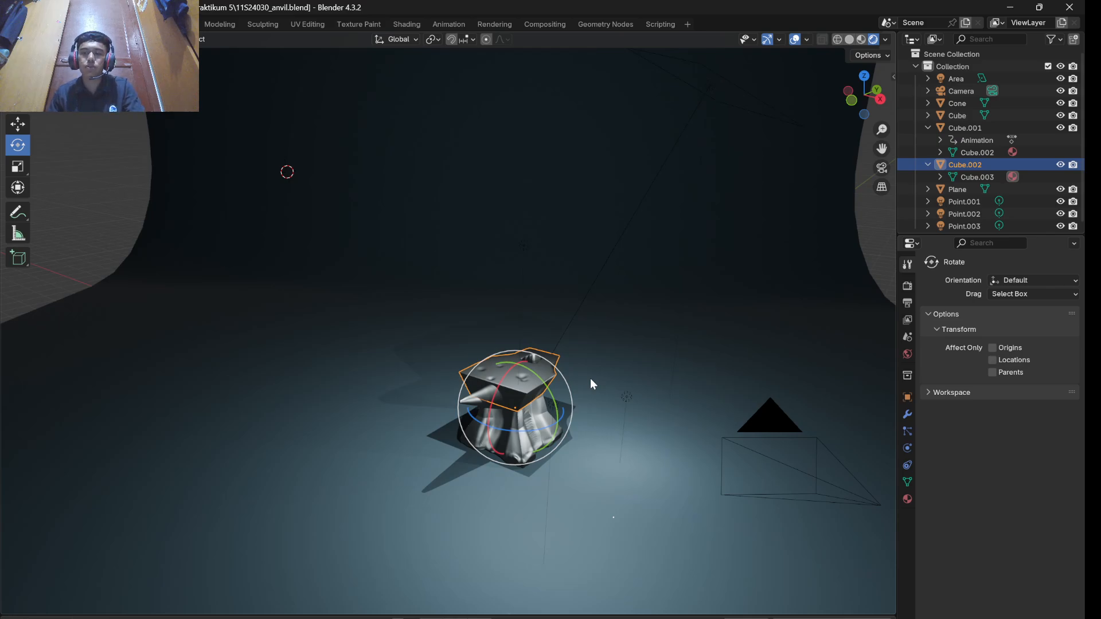
{"action": "left_click", "coordinate": [621, 409]}
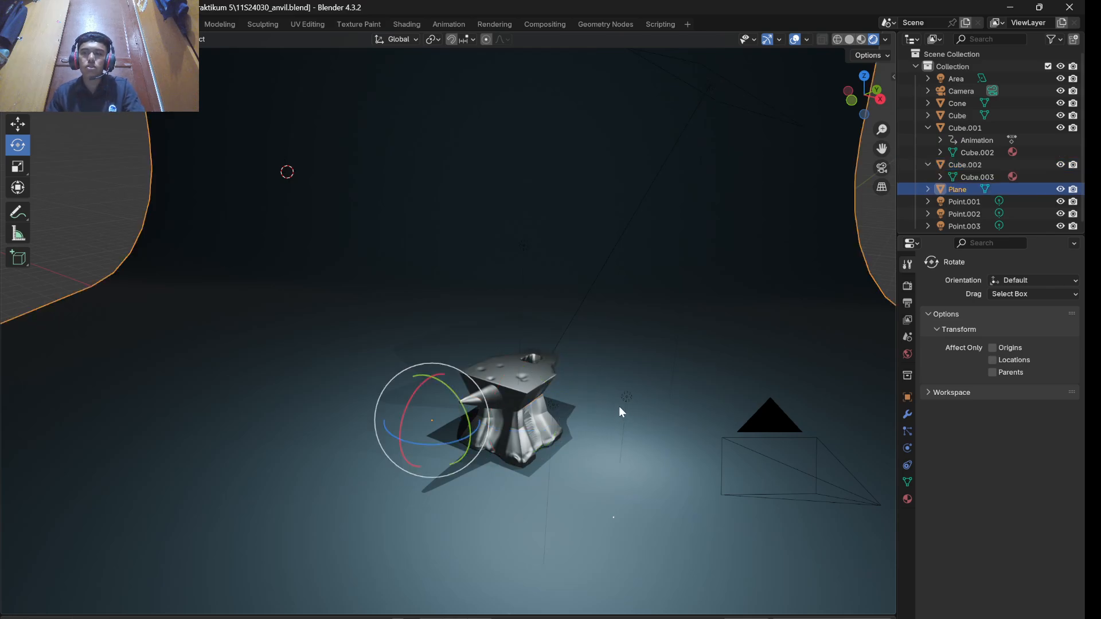
{"action": "left_click", "coordinate": [545, 401]}
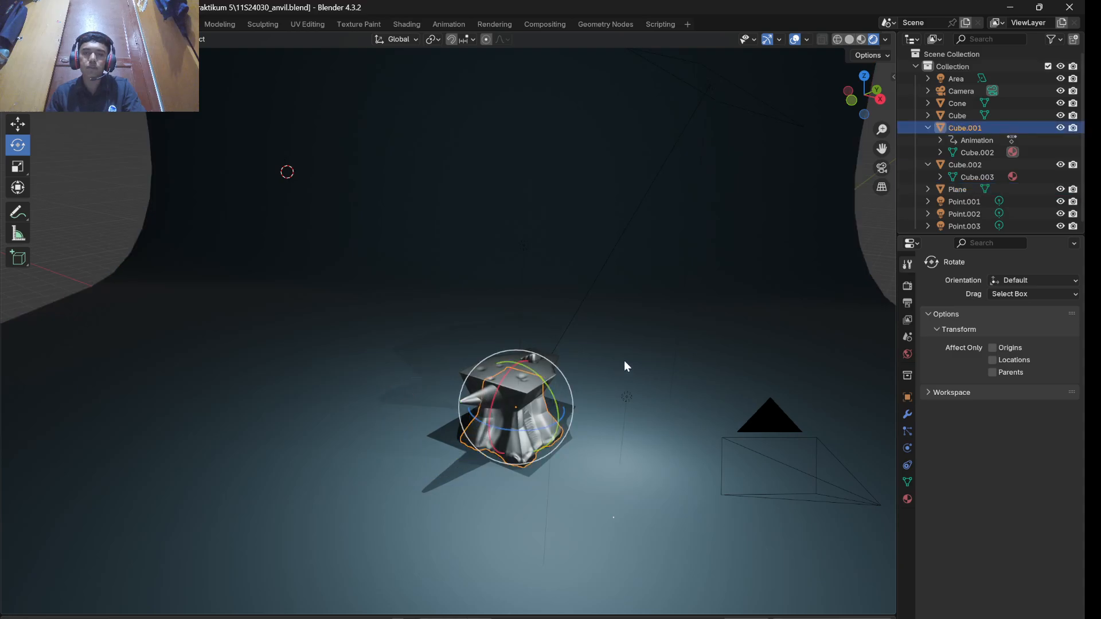
{"action": "left_click", "coordinate": [601, 371]}
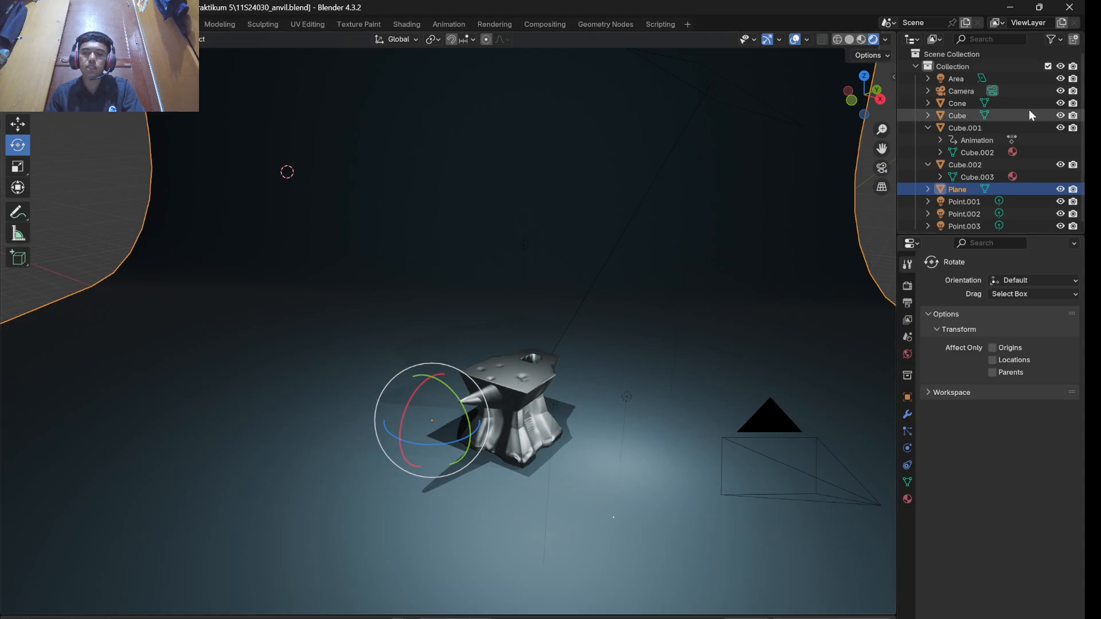
- Select the lights Point.001, Point.002 and Point.003 one after another to locate each in the scene
{"action": "scroll", "coordinate": [1010, 134], "scroll_direction": "down", "scroll_amount": 1}
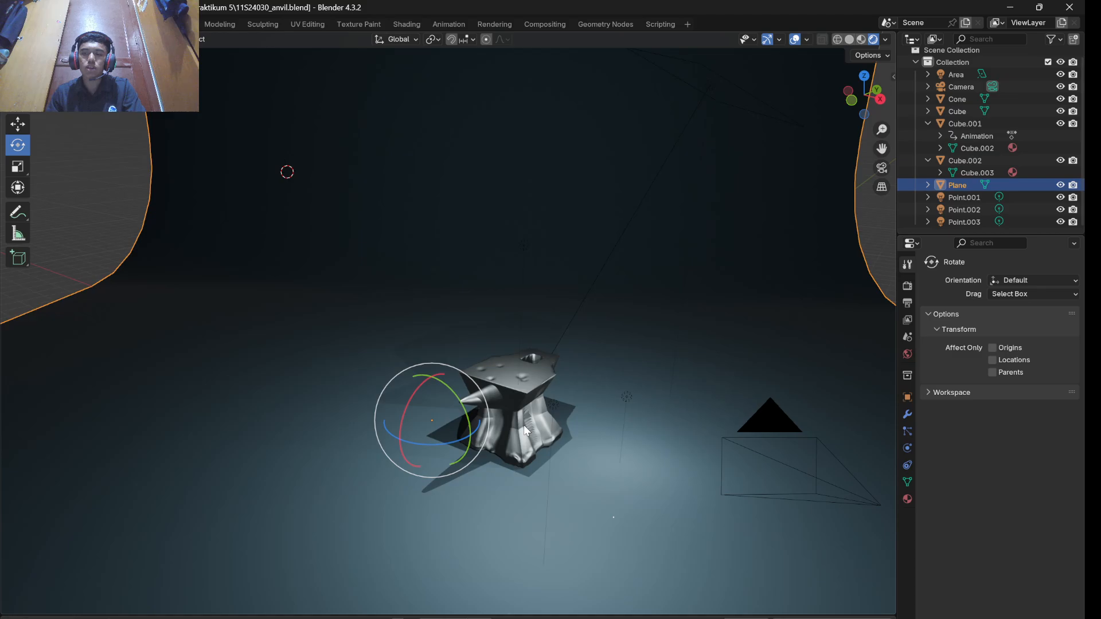
{"action": "middle_click_drag", "start_coordinate": [492, 445], "coordinate": [524, 434]}
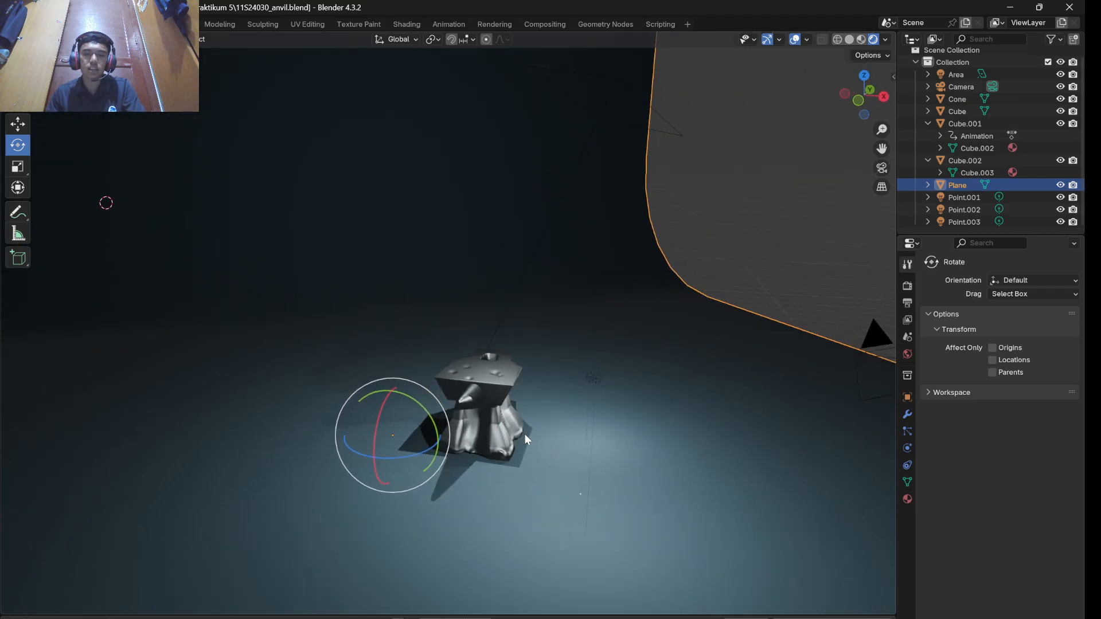
{"action": "left_click", "coordinate": [959, 198]}
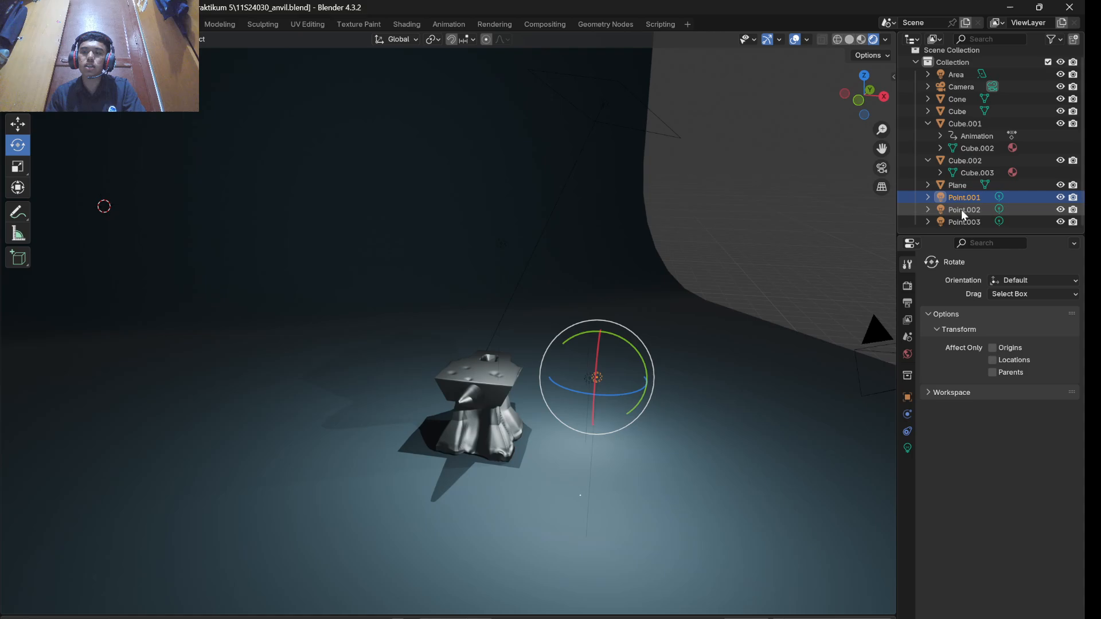
{"action": "left_click", "coordinate": [961, 209]}
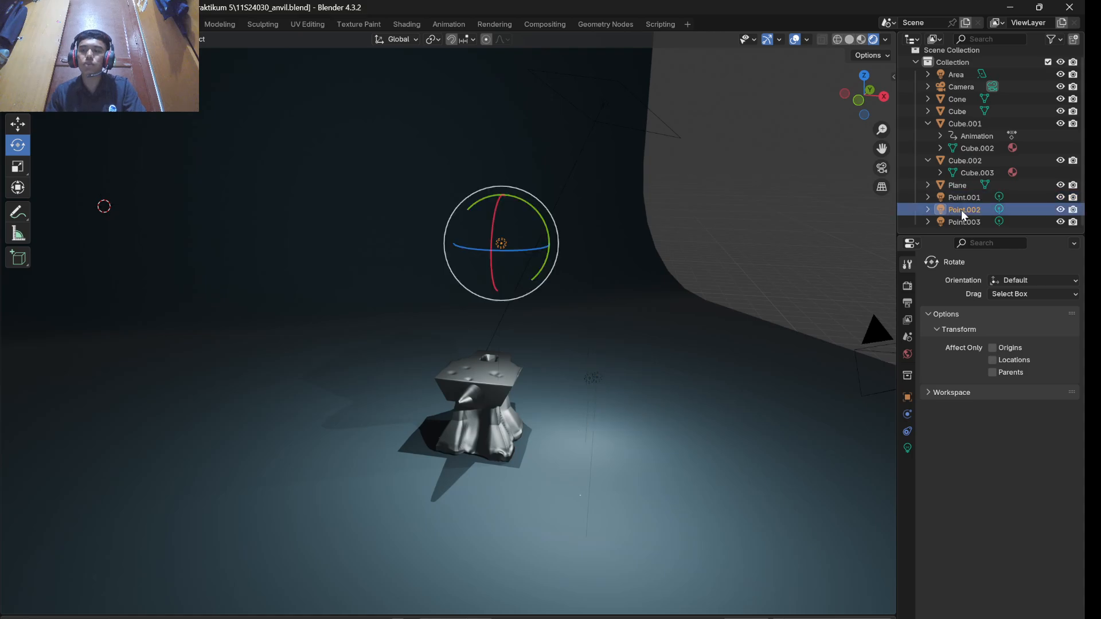
{"action": "left_click", "coordinate": [963, 220]}
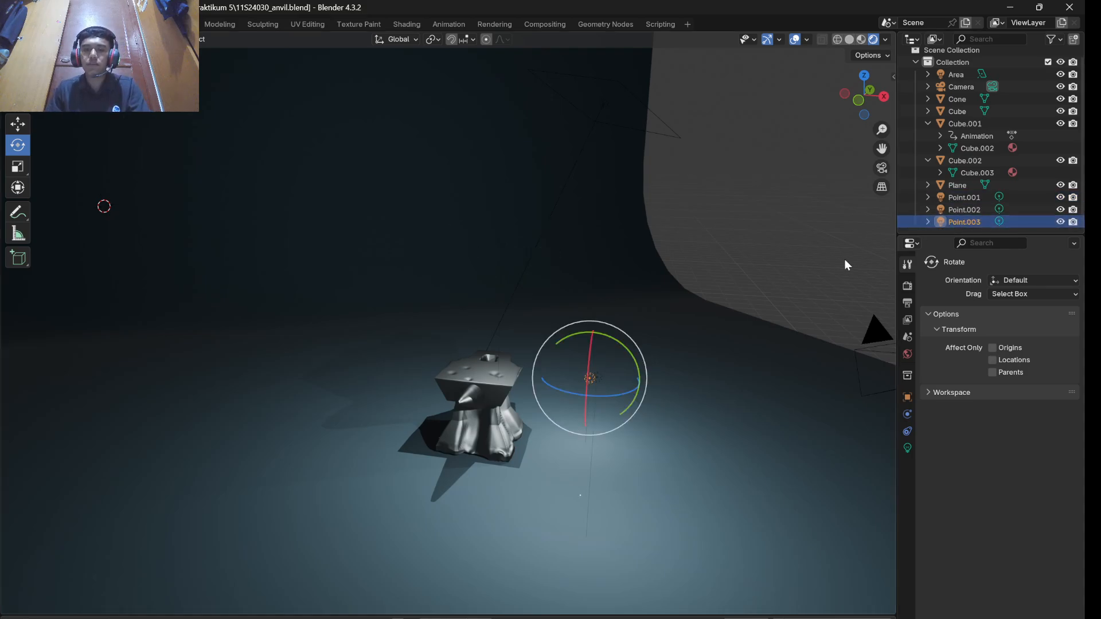
{"action": "middle_click_drag", "start_coordinate": [672, 391], "coordinate": [685, 376]}
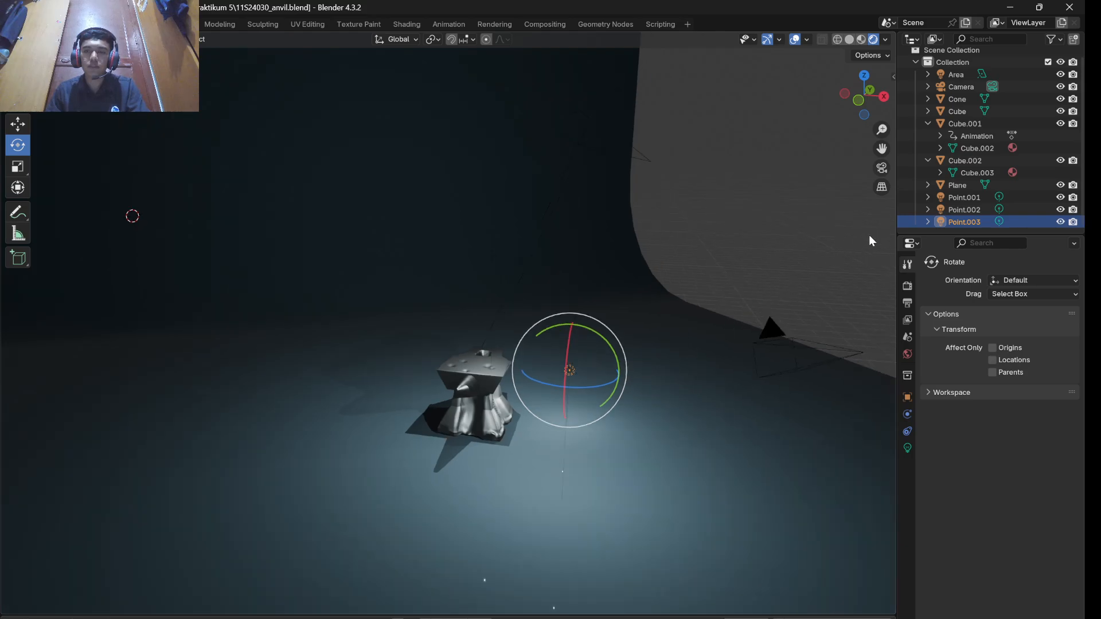
- Widen the Outliner and Properties area, expand Point.003 and show its light data settings
{"action": "left_click_drag", "start_coordinate": [896, 197], "coordinate": [792, 187]}
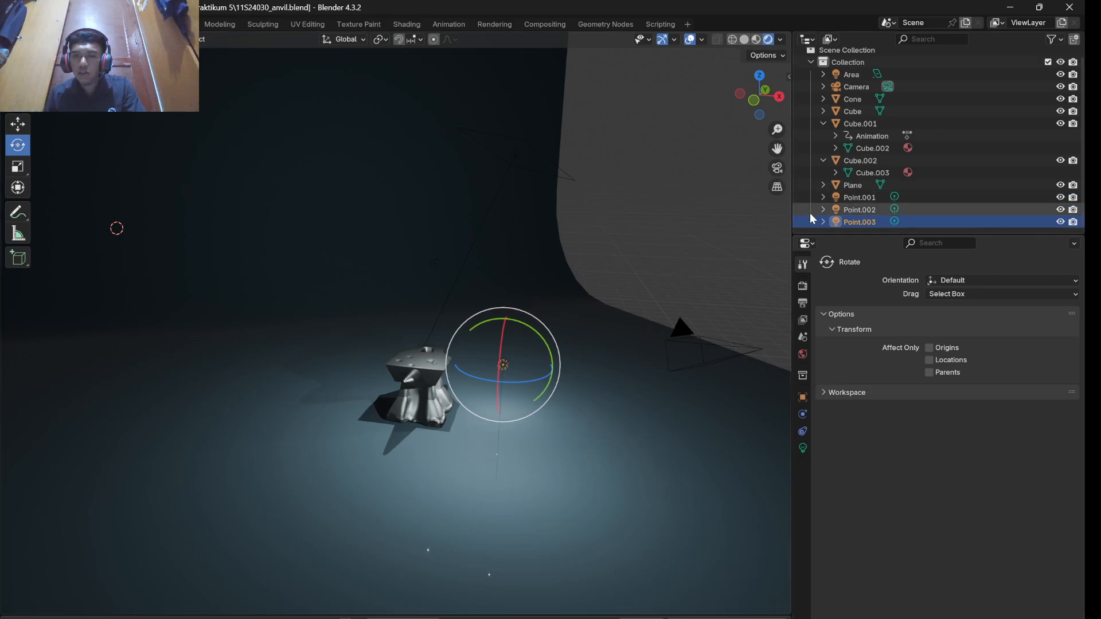
{"action": "left_click", "coordinate": [823, 222]}
{"action": "scroll", "coordinate": [883, 215], "scroll_direction": "down", "scroll_amount": 1}
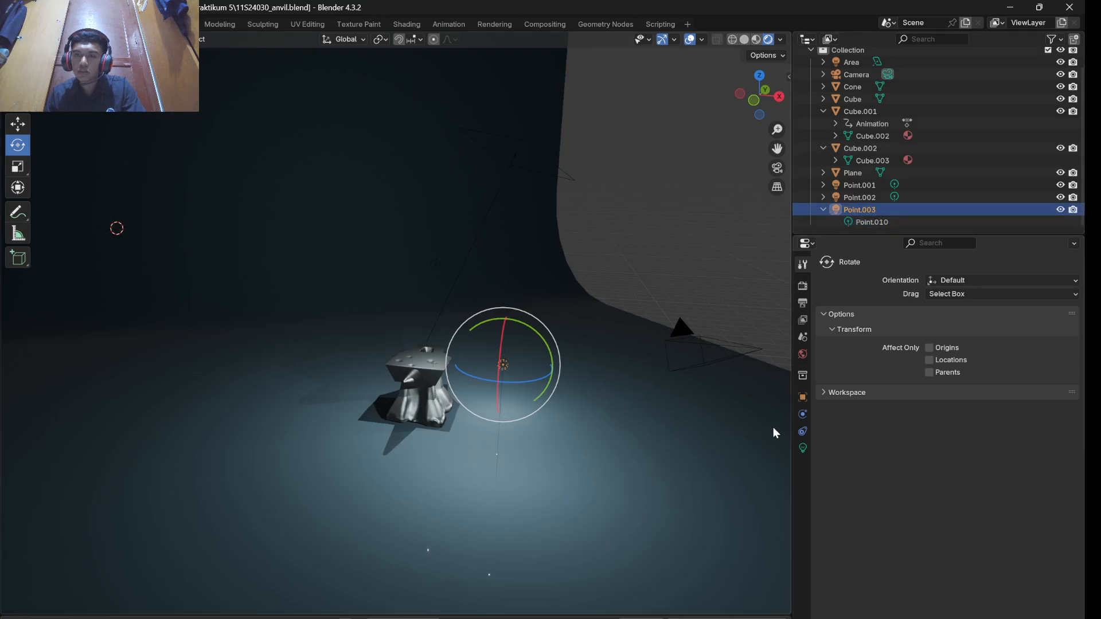
{"action": "left_click", "coordinate": [802, 431]}
{"action": "left_click", "coordinate": [802, 446]}
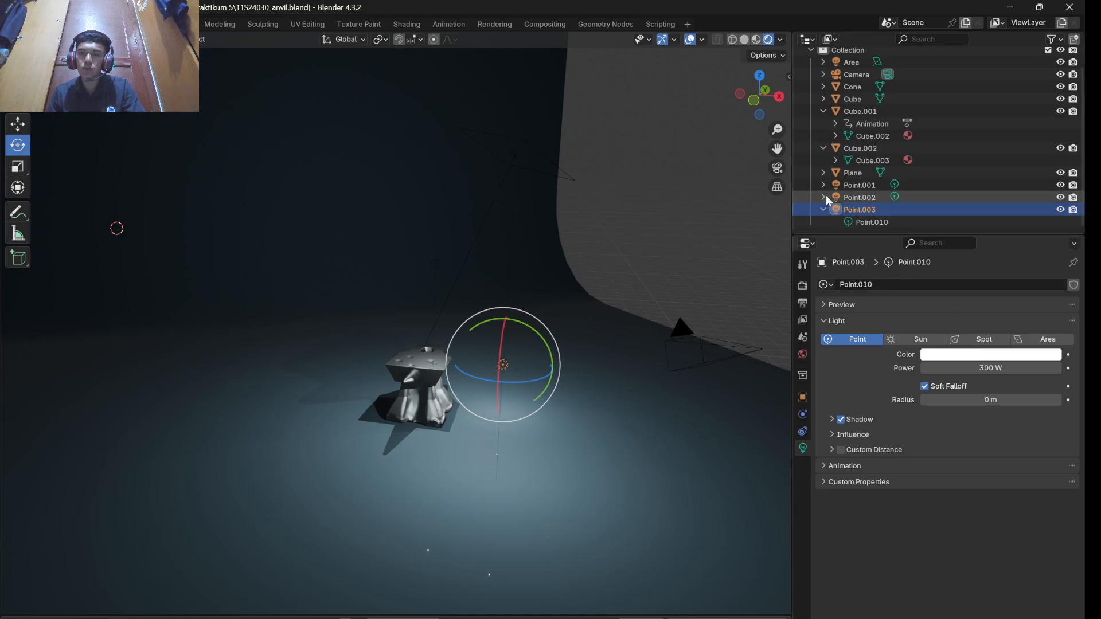
- Compare the light power settings of Point.002, Point.003 and Point.001
{"action": "left_click", "coordinate": [861, 198]}
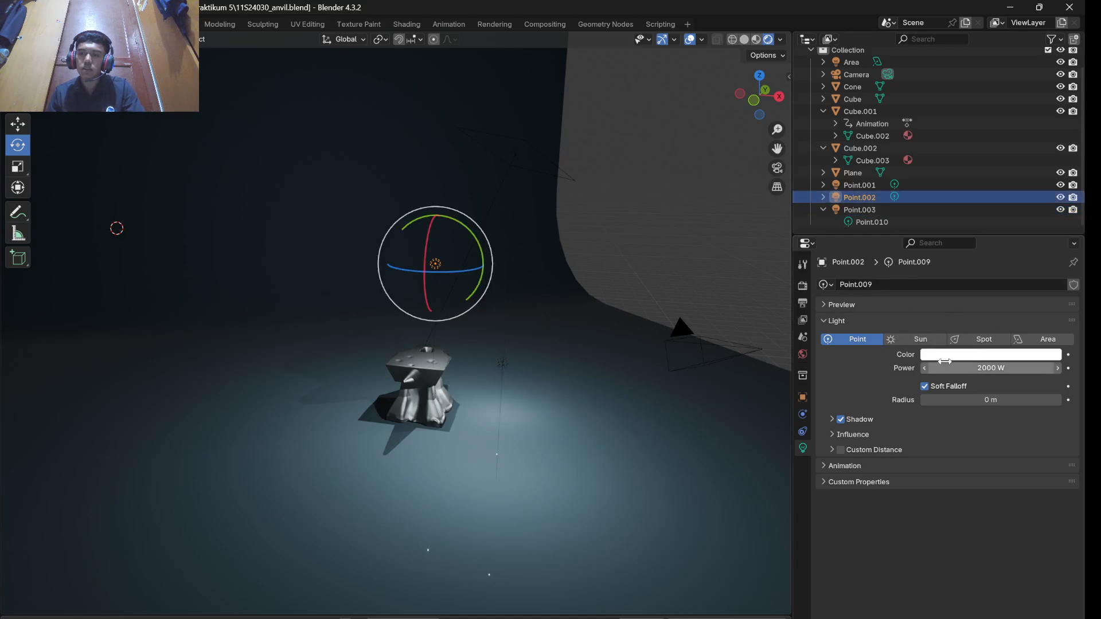
{"action": "left_click", "coordinate": [865, 211]}
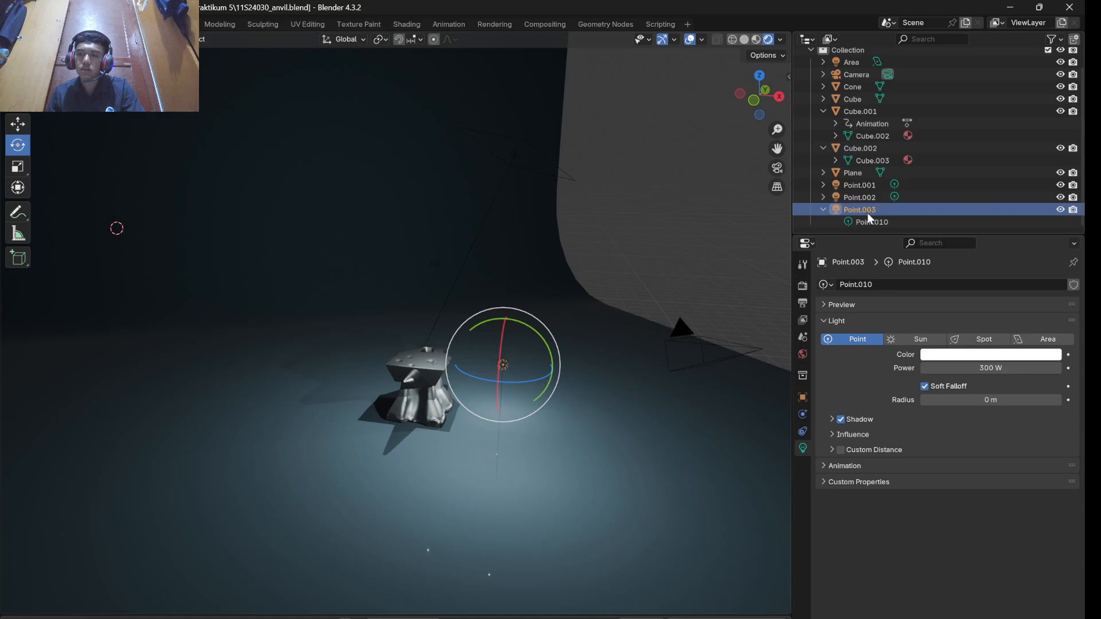
{"action": "left_click", "coordinate": [875, 194]}
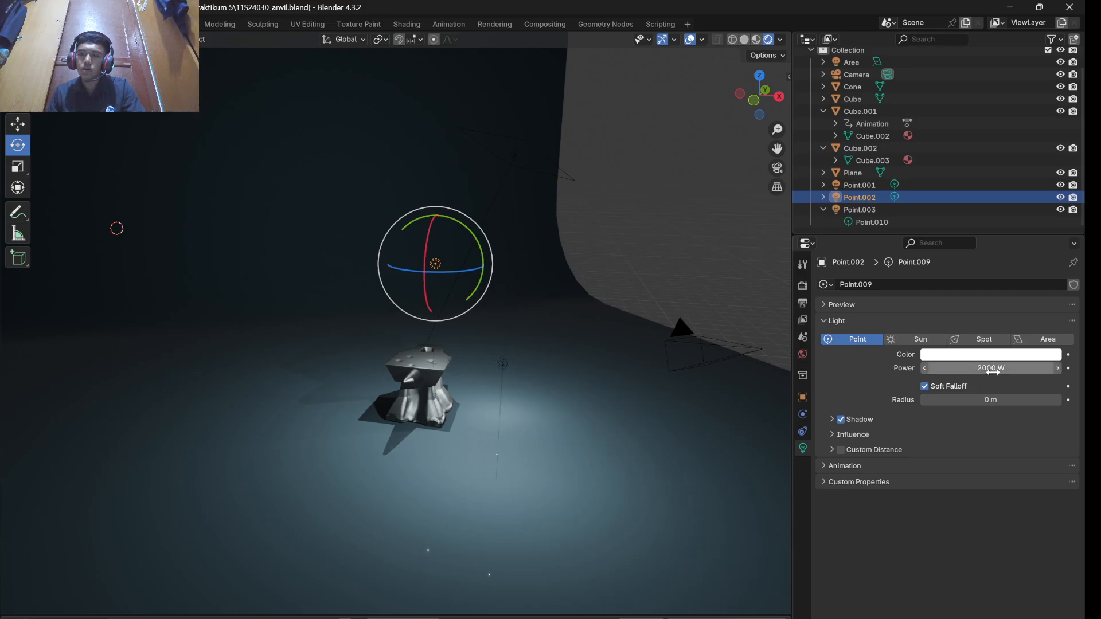
{"action": "left_click", "coordinate": [866, 184]}
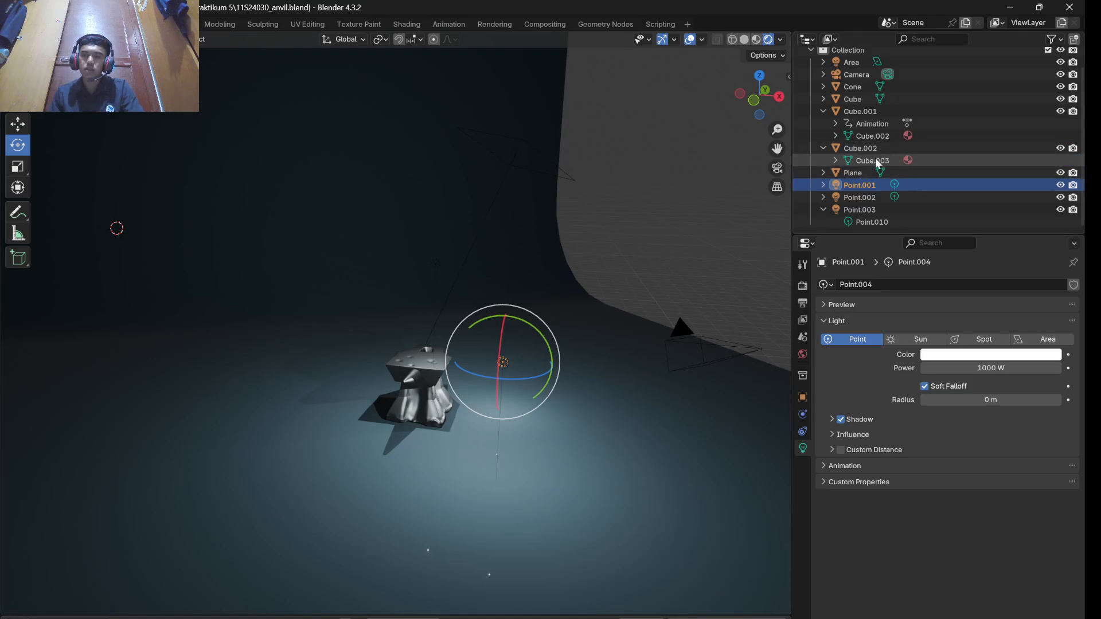
- Select the anvil's base and examine the model close up from several sides
{"action": "middle_click_drag", "start_coordinate": [414, 415], "coordinate": [462, 438]}
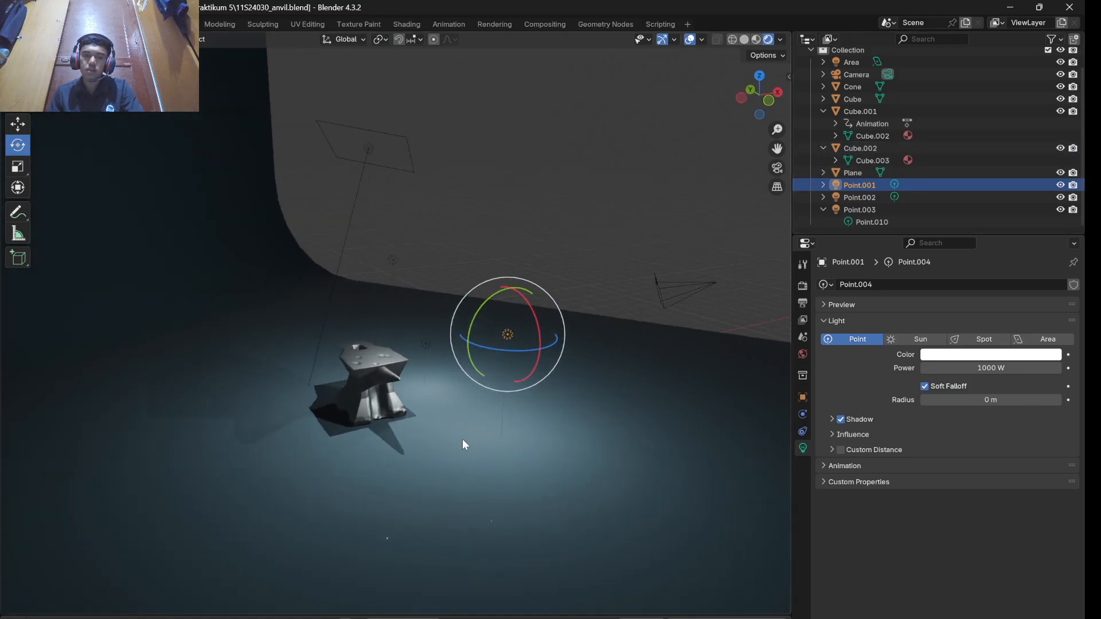
{"action": "left_click", "coordinate": [372, 407]}
{"action": "scroll", "coordinate": [381, 420], "scroll_direction": "up", "scroll_amount": 4}
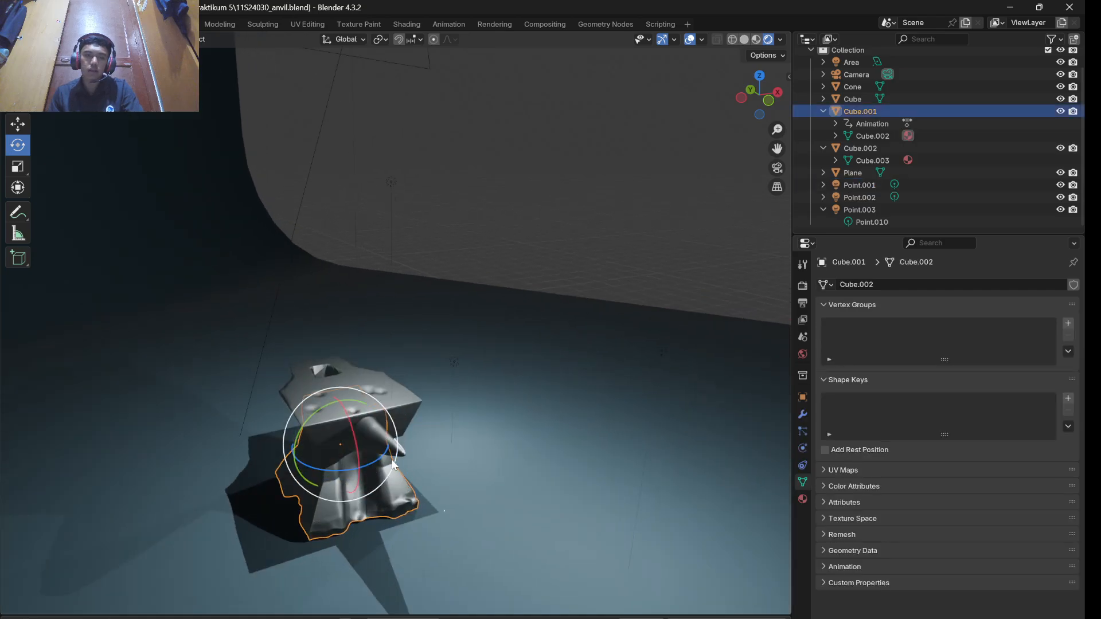
{"action": "middle_click_drag", "start_coordinate": [382, 453], "coordinate": [450, 486]}
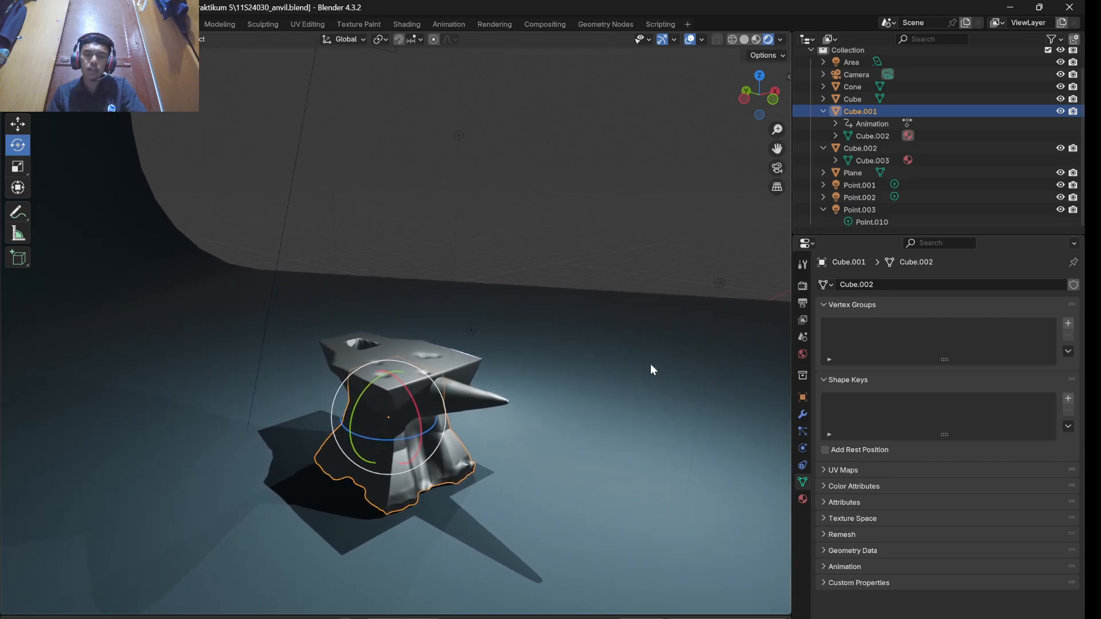
{"action": "middle_click_drag", "start_coordinate": [586, 311], "coordinate": [542, 387]}
- Select the anvil's top block and inspect its material settings and base color
{"action": "left_click", "coordinate": [611, 411]}
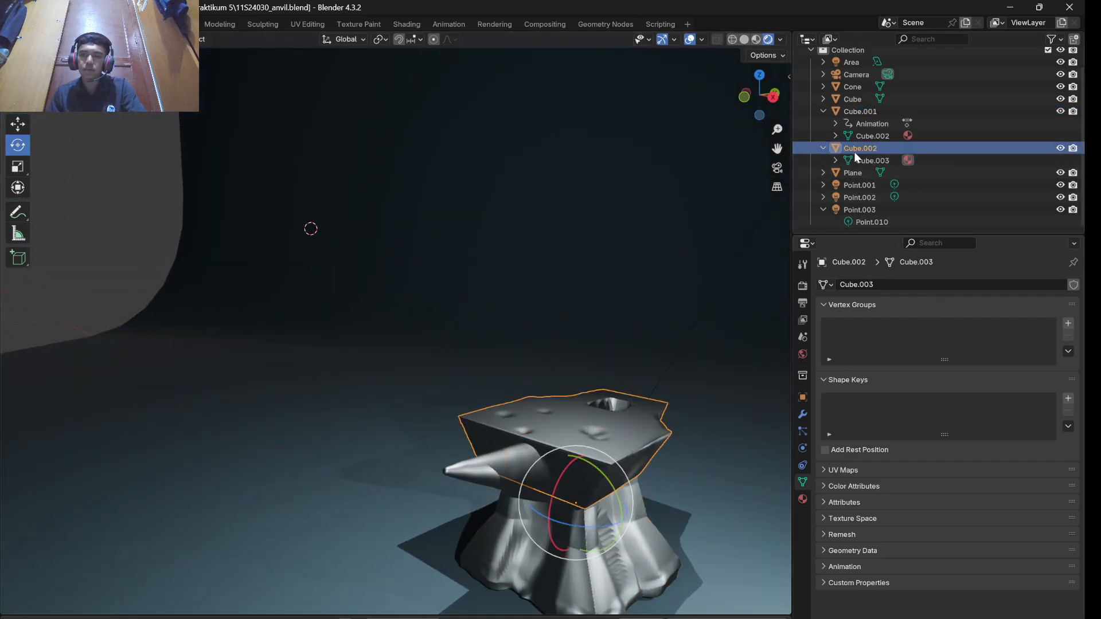
{"action": "left_click", "coordinate": [908, 160]}
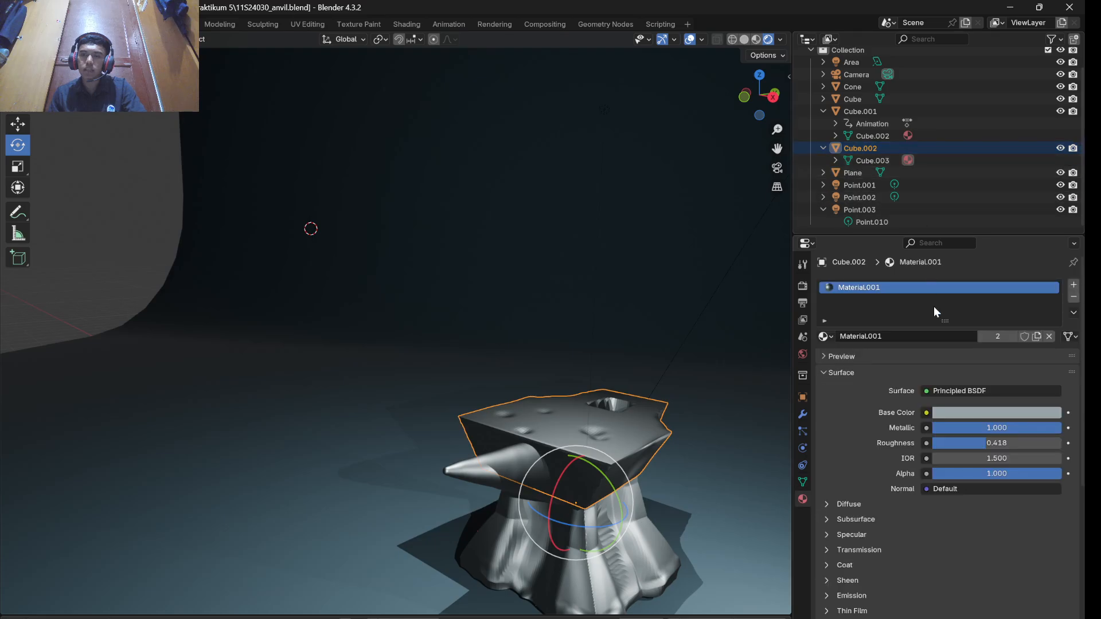
{"action": "left_click", "coordinate": [954, 415]}
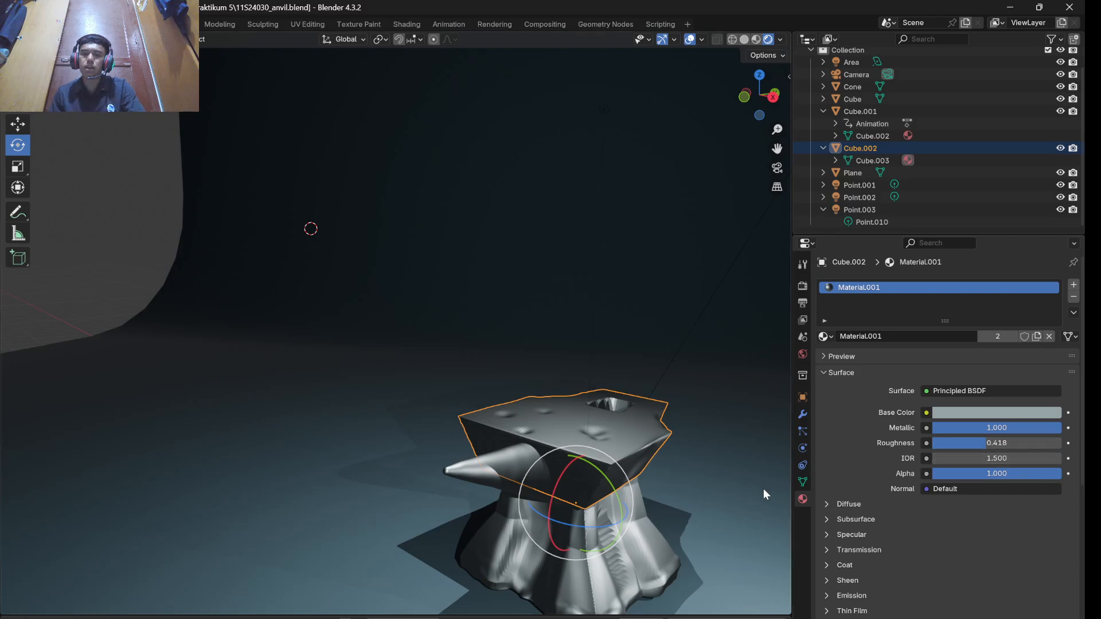
- Inspect the base color of the cone horn's material and the material settings of the anvil's base
{"action": "scroll", "coordinate": [661, 473], "scroll_direction": "down", "scroll_amount": 1}
{"action": "left_click", "coordinate": [475, 437]}
{"action": "middle_click_drag", "start_coordinate": [757, 450], "coordinate": [683, 455]}
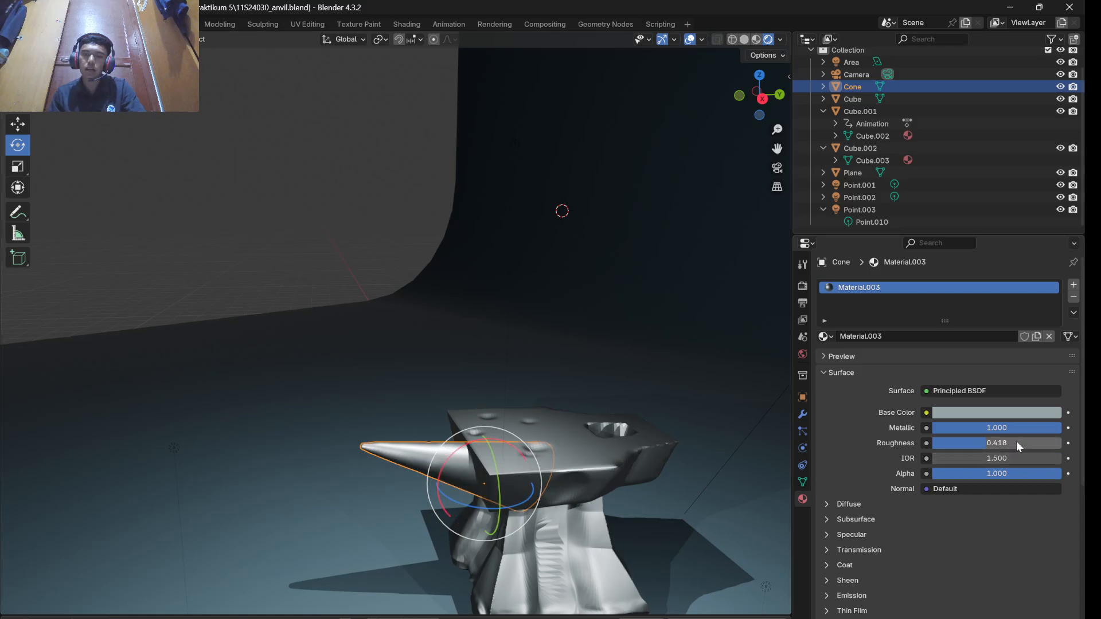
{"action": "left_click", "coordinate": [982, 413]}
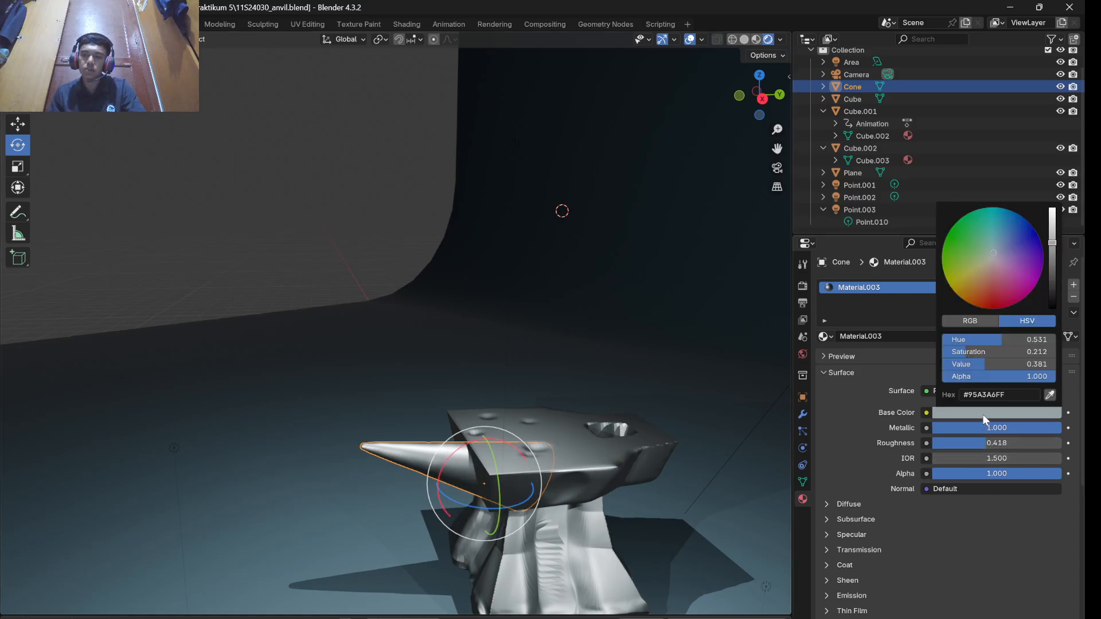
{"action": "left_click", "coordinate": [982, 414]}
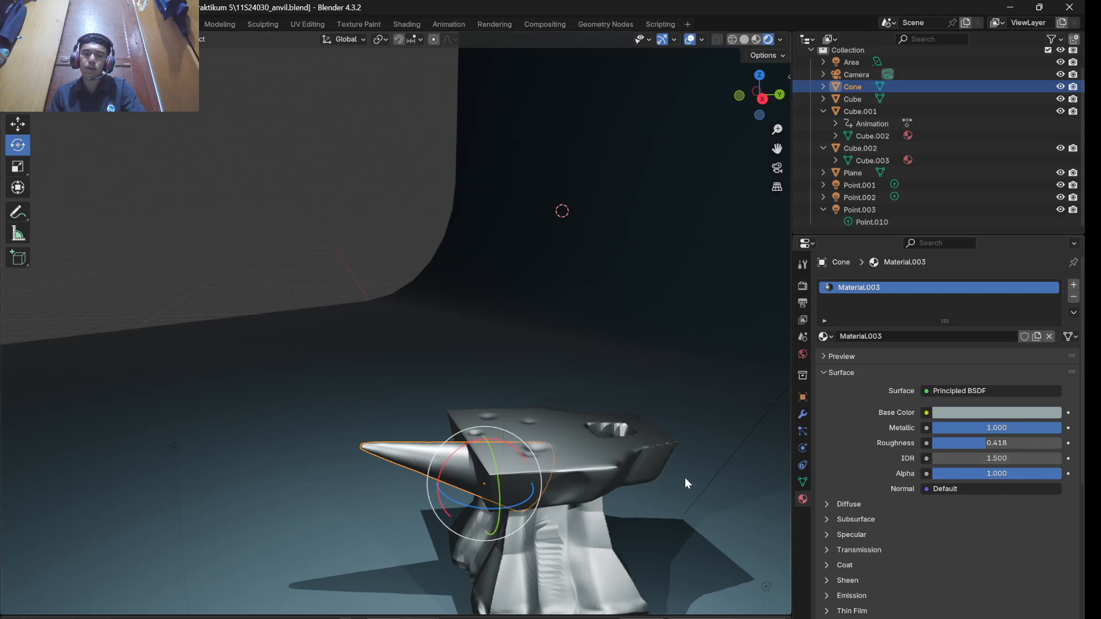
{"action": "middle_click_drag", "start_coordinate": [684, 477], "coordinate": [554, 538]}
{"action": "left_click", "coordinate": [554, 538]}
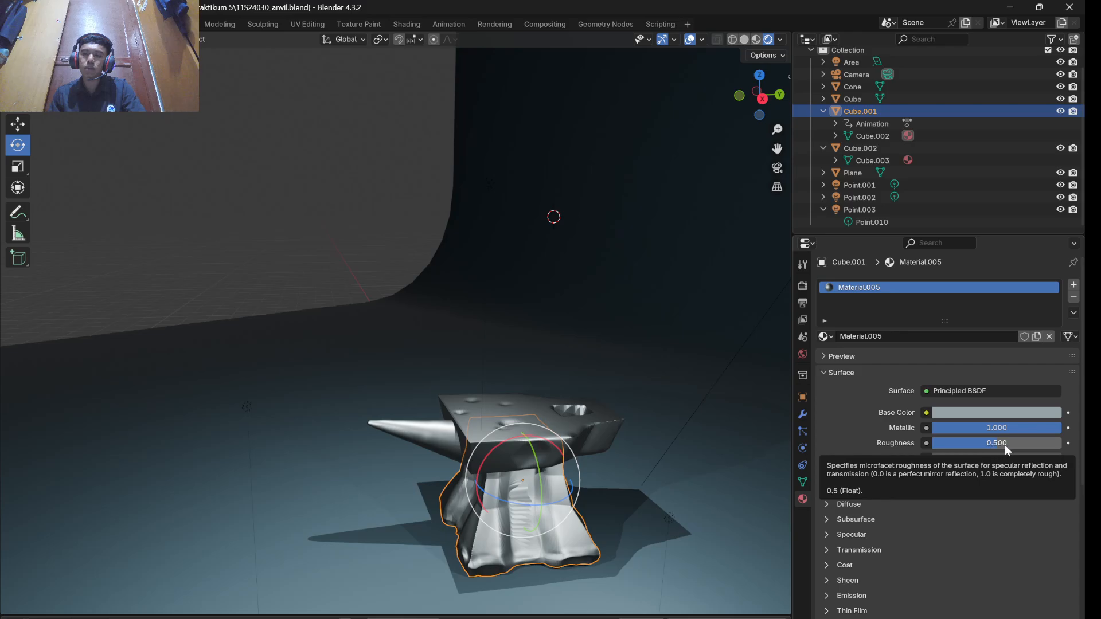
- Select the area light above the anvil and check its position and power setting
{"action": "left_click", "coordinate": [708, 395]}
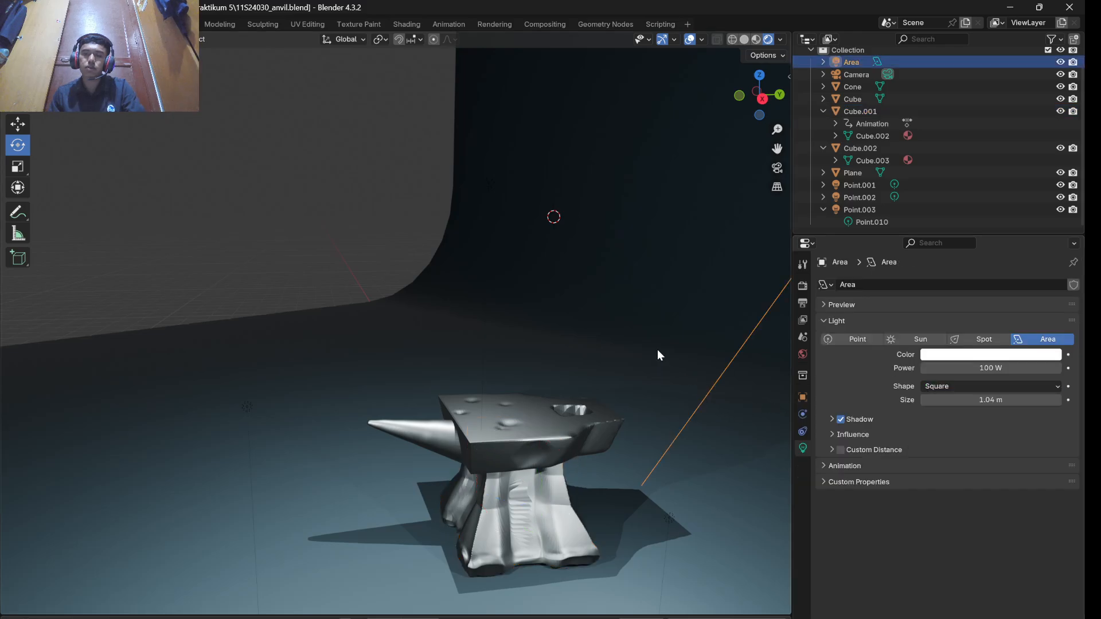
{"action": "scroll", "coordinate": [657, 349], "scroll_direction": "down", "scroll_amount": 4}
{"action": "middle_click_drag", "start_coordinate": [657, 349], "coordinate": [612, 222]}
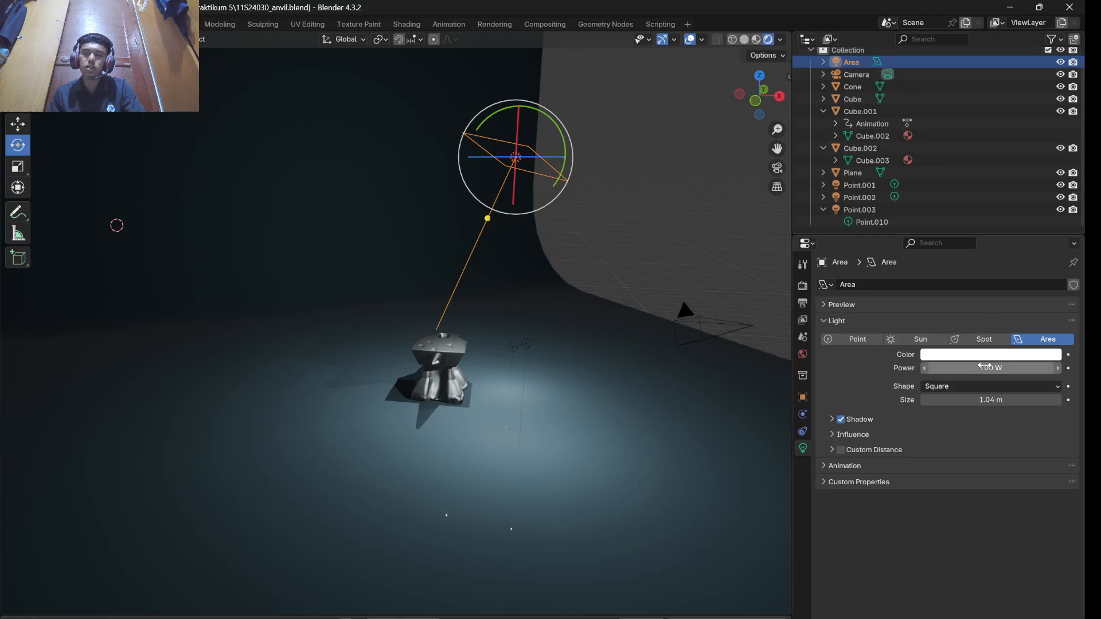
- Select the curved backdrop plane and view it together with the anvil from the front
{"action": "middle_click_drag", "start_coordinate": [554, 353], "coordinate": [566, 352]}
{"action": "left_click", "coordinate": [549, 362]}
{"action": "middle_click_drag", "start_coordinate": [650, 366], "coordinate": [623, 364]}
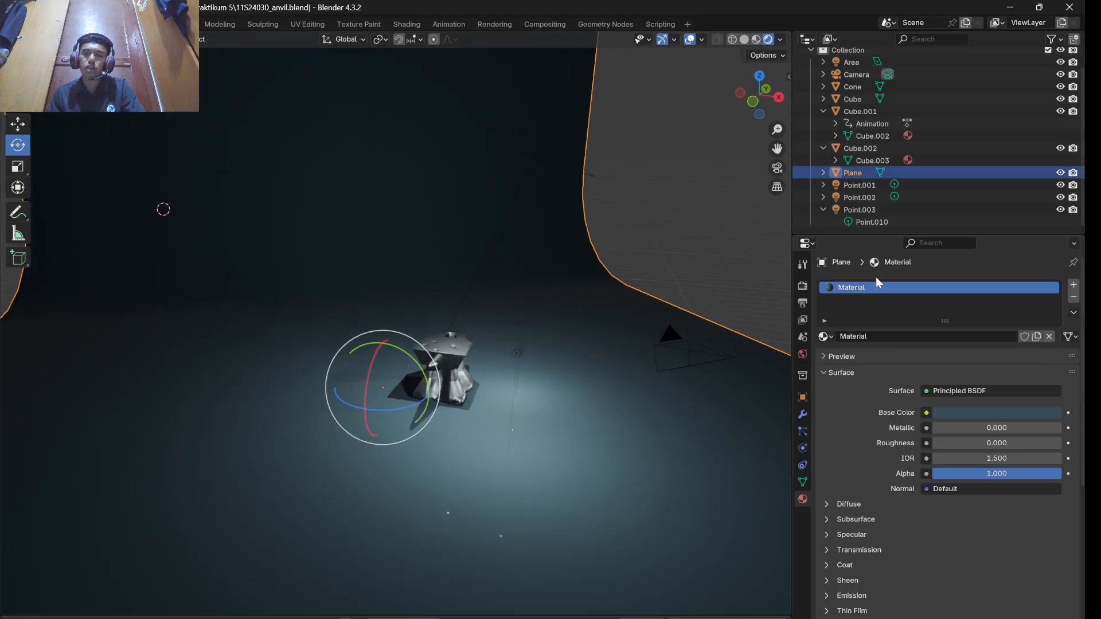
{"action": "middle_click_drag", "start_coordinate": [727, 324], "coordinate": [717, 308]}
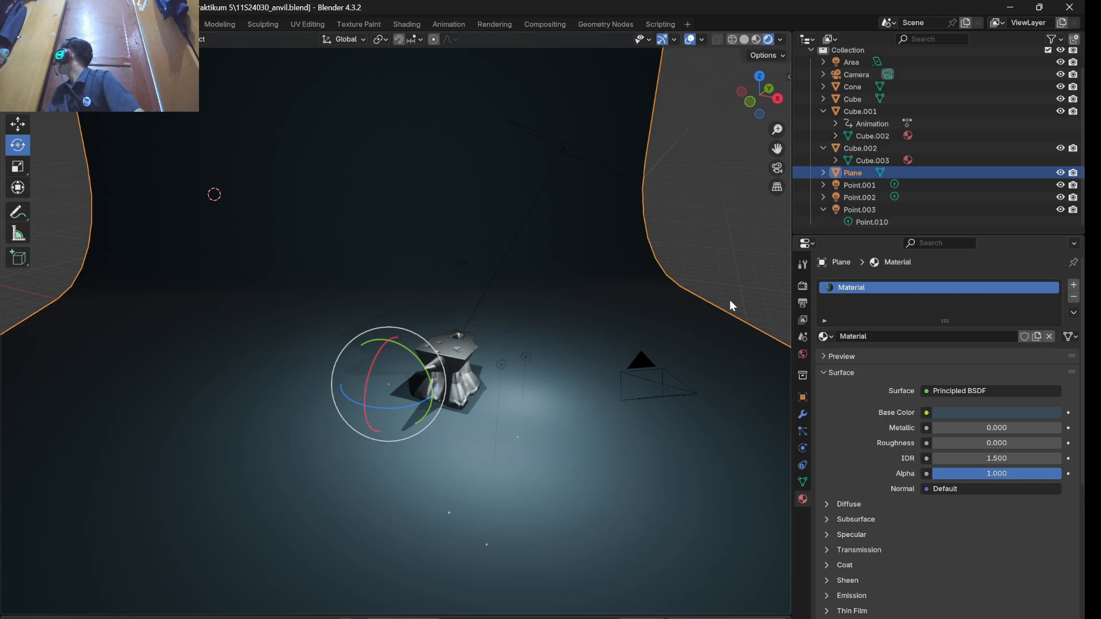
{"action": "middle_click_drag", "start_coordinate": [728, 300], "coordinate": [711, 266]}
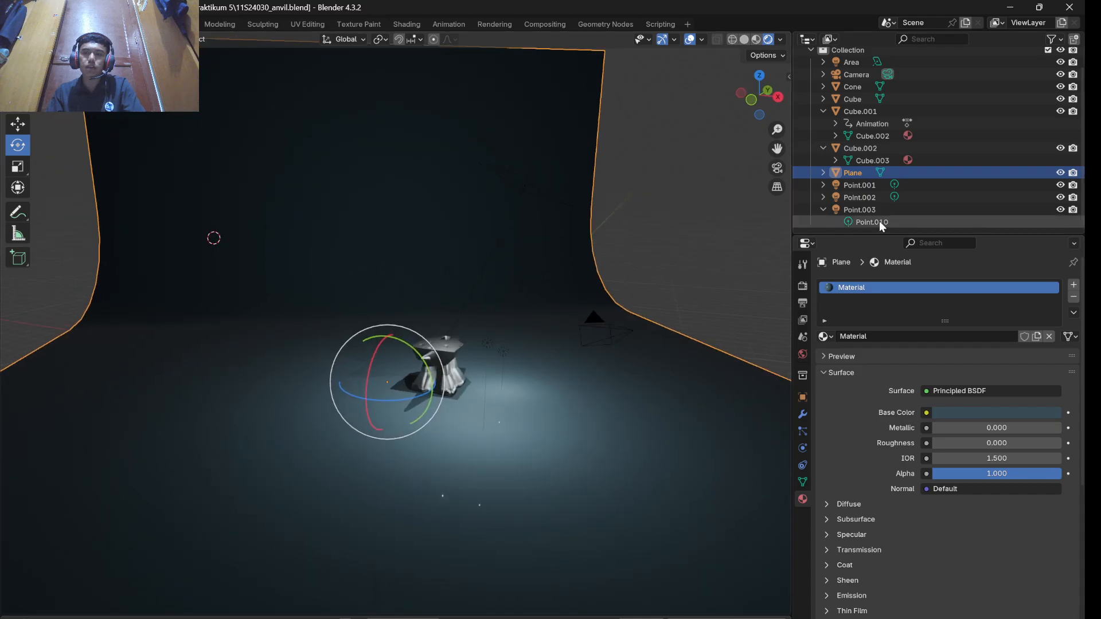
- Expand the backdrop plane's entry in the object list and inspect its material's base color in HSV and RGB
{"action": "left_click", "coordinate": [825, 172]}
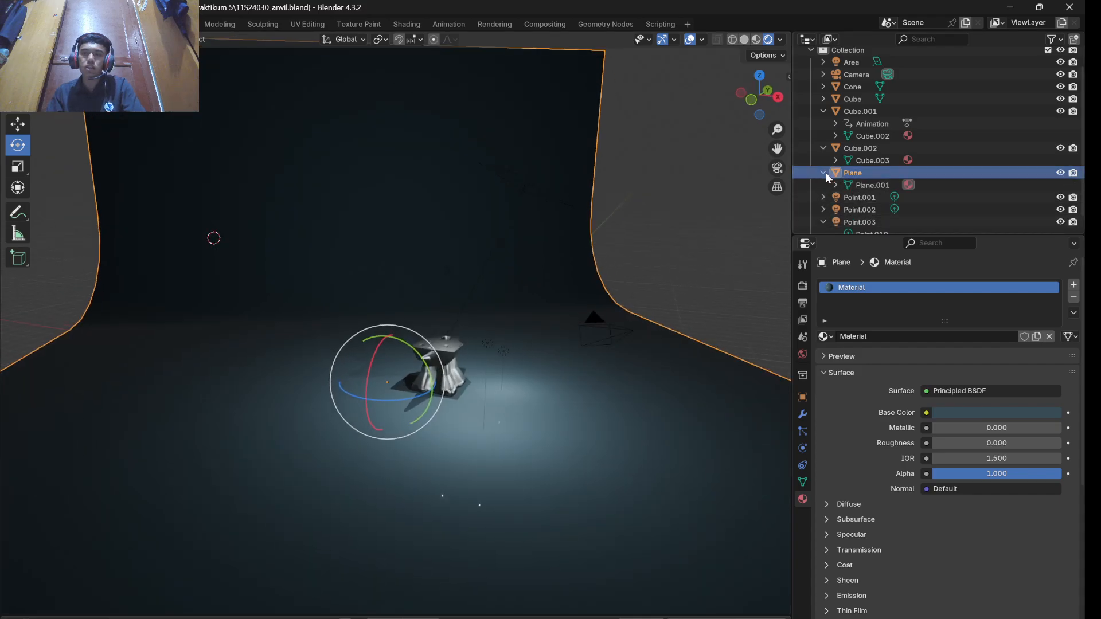
{"action": "left_click", "coordinate": [858, 183]}
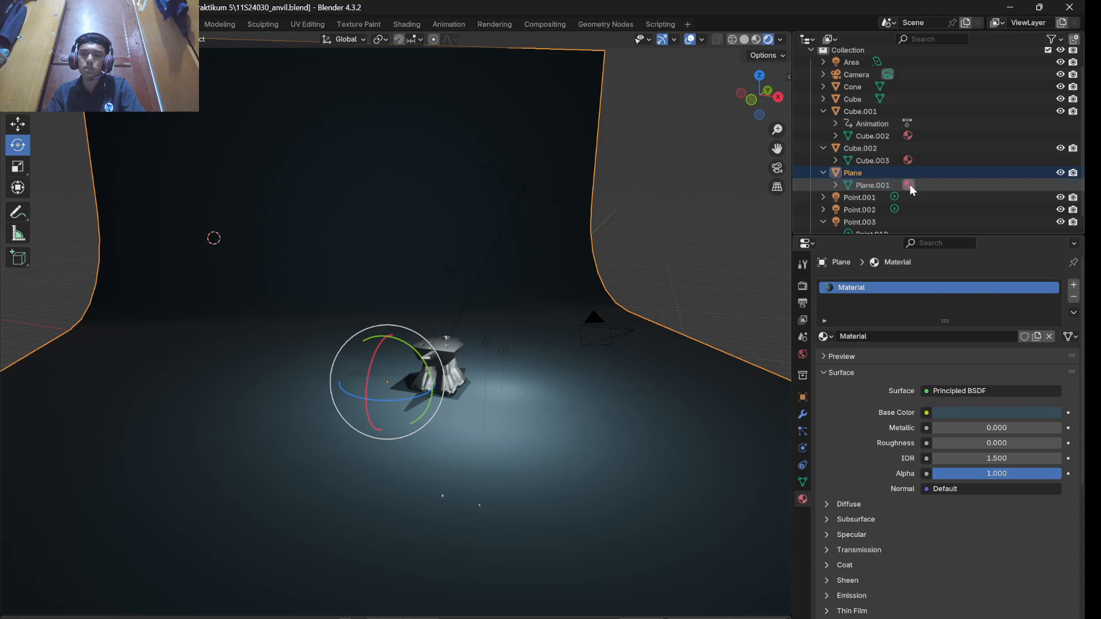
{"action": "left_click", "coordinate": [882, 174]}
{"action": "left_click", "coordinate": [900, 181]}
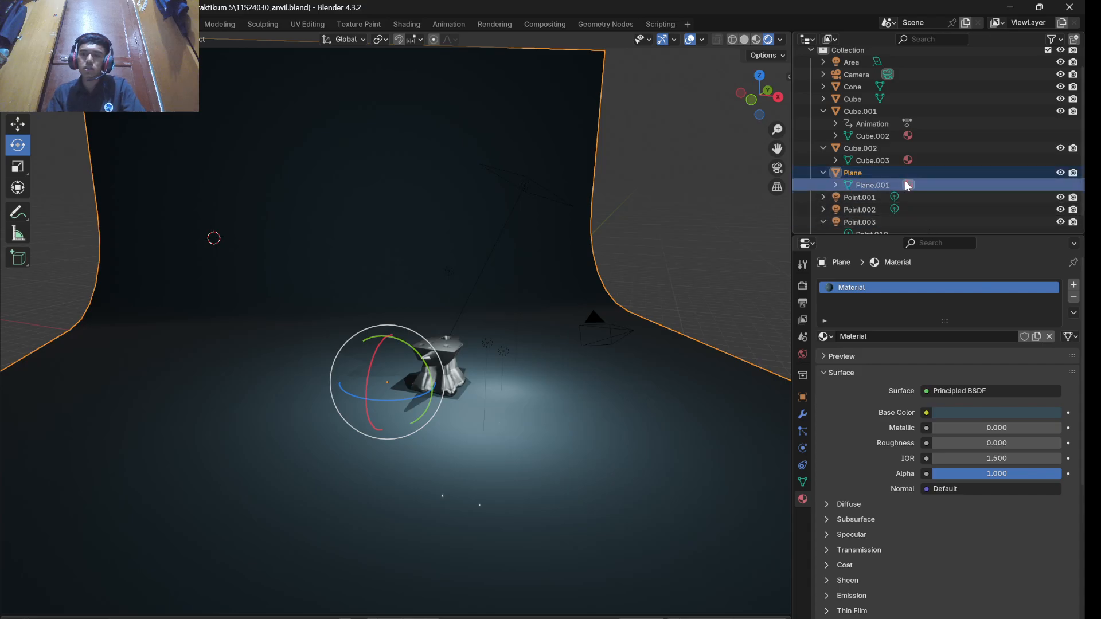
{"action": "left_click", "coordinate": [971, 412]}
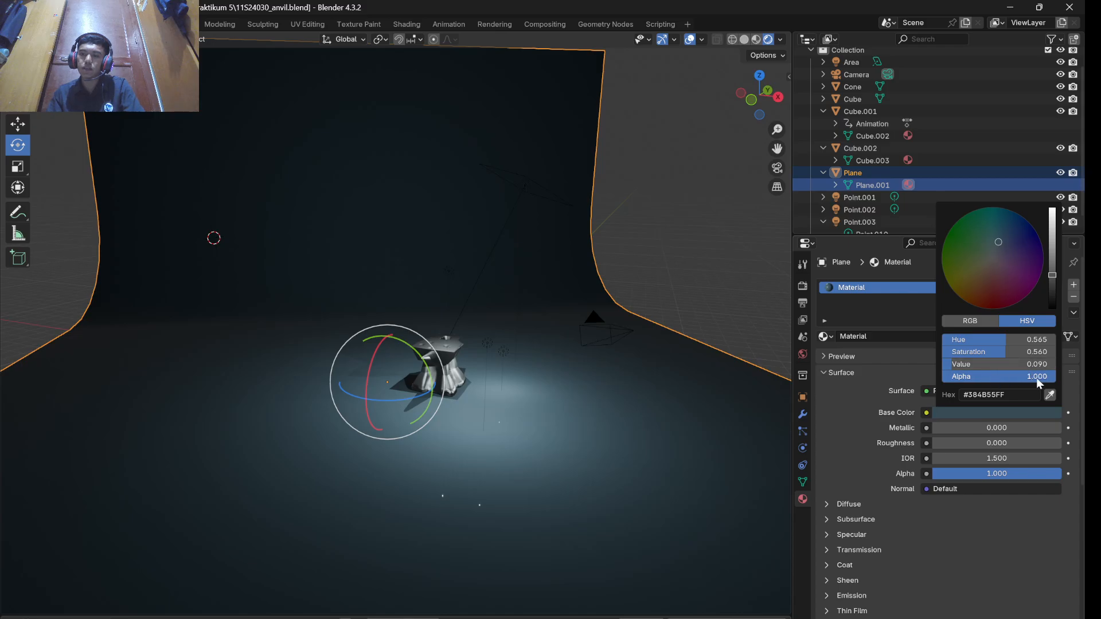
{"action": "left_click", "coordinate": [965, 322]}
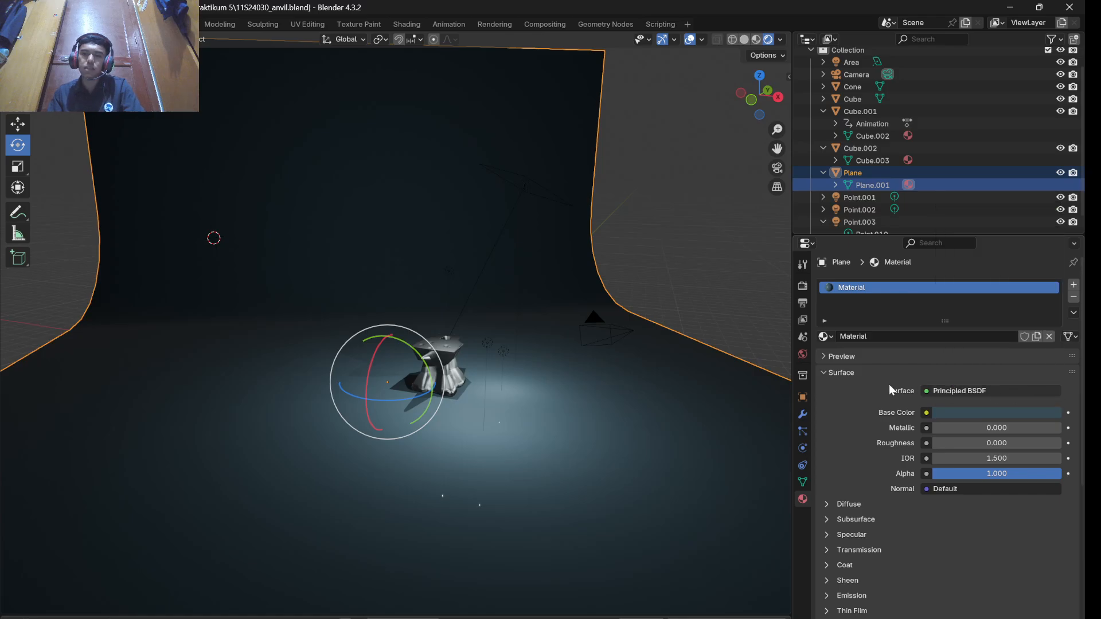
- Examine the whole backdrop from farther away and check the anvil's framing through the scene camera
{"action": "scroll", "coordinate": [663, 410], "scroll_direction": "down", "scroll_amount": 3}
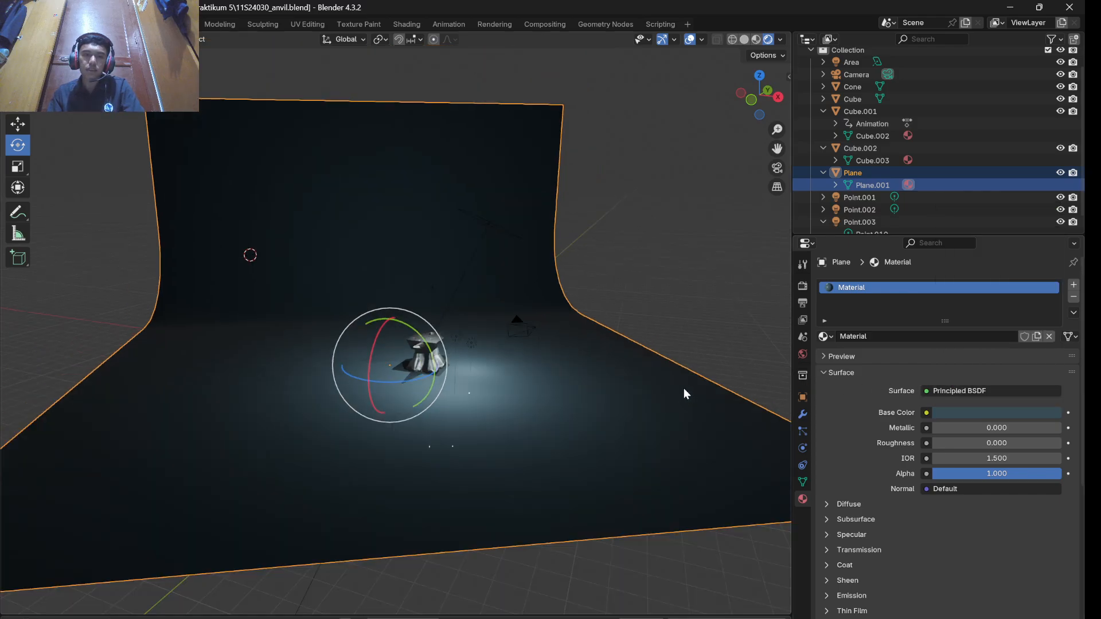
{"action": "middle_click_drag", "start_coordinate": [684, 390], "coordinate": [662, 396]}
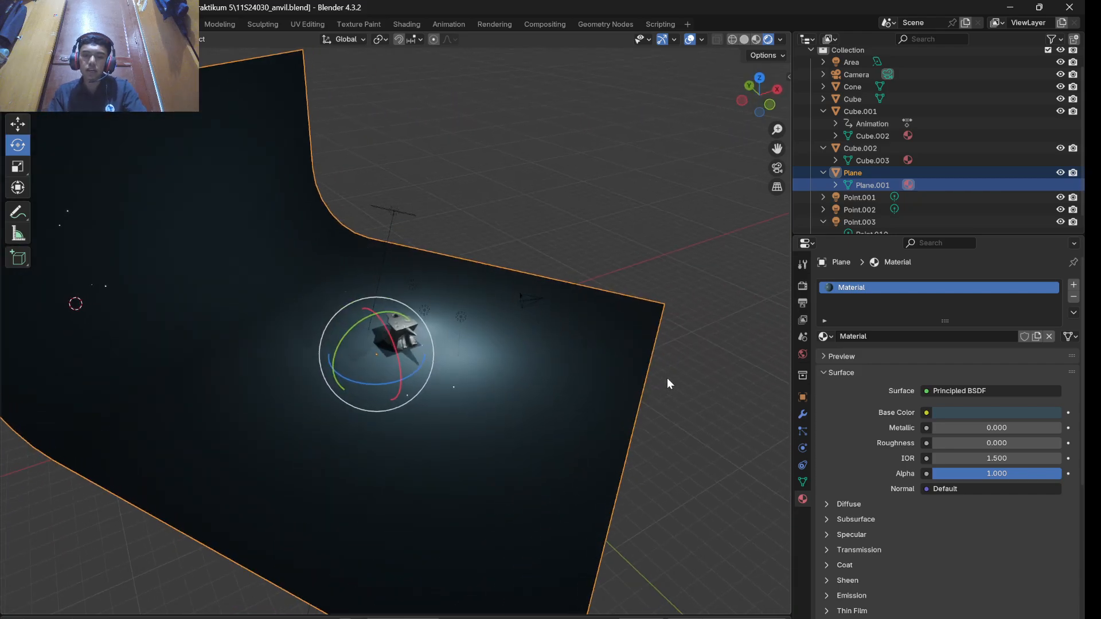
{"action": "key", "text": "KP_0"}
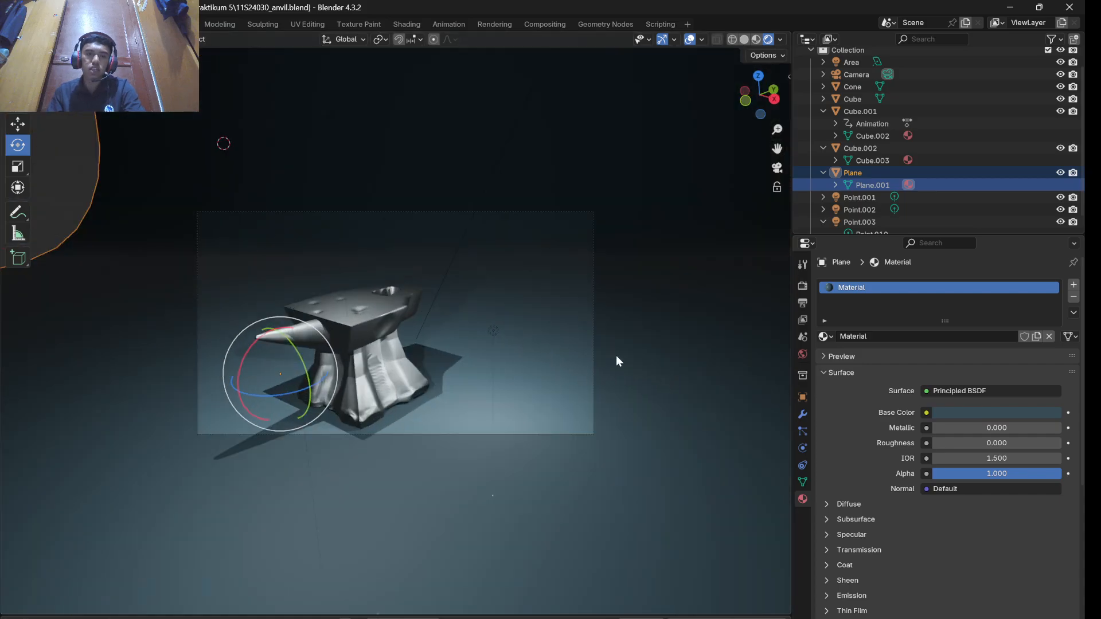
{"action": "key", "text": "KP_0"}
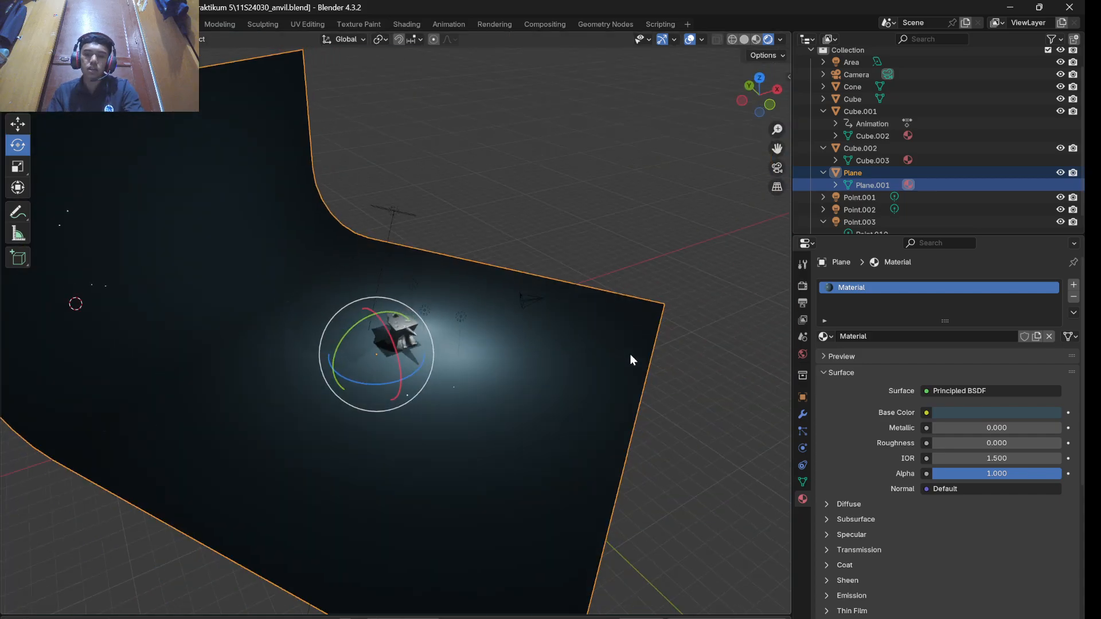
- Render the anvil scene, view the result in a maximized render window, and close it
{"action": "key", "text": "F12"}
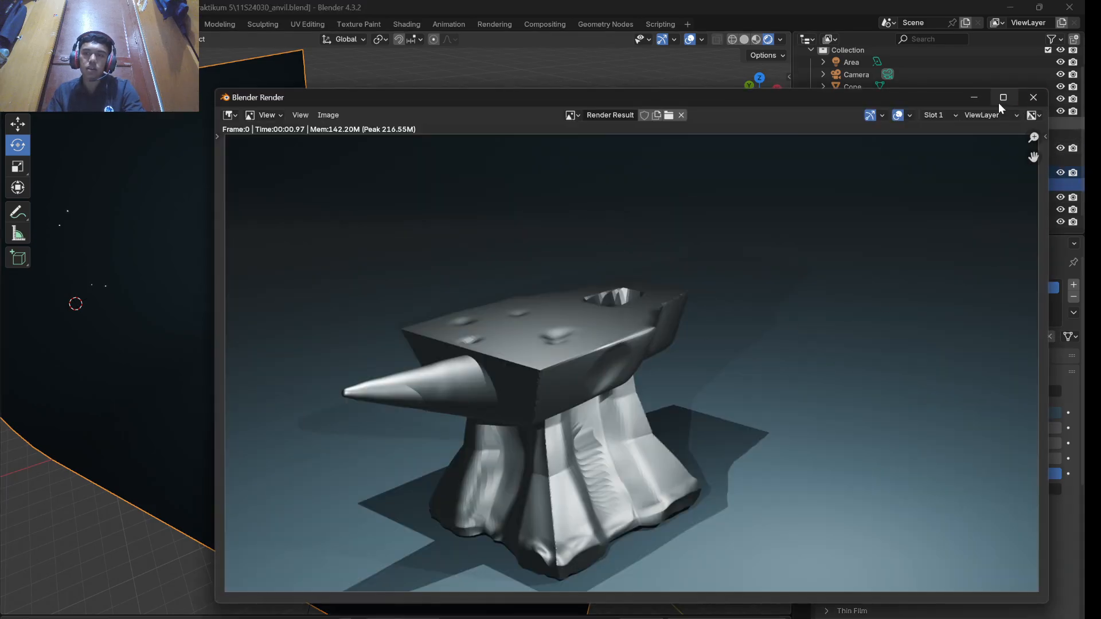
{"action": "left_click", "coordinate": [1001, 100]}
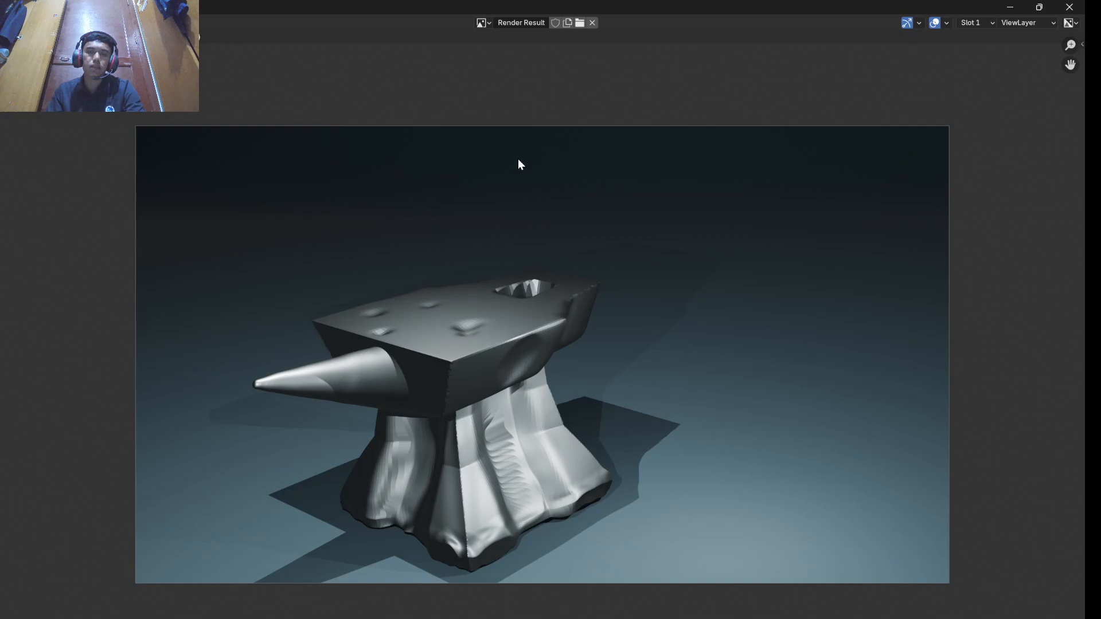
{"action": "left_click", "coordinate": [1069, 7]}
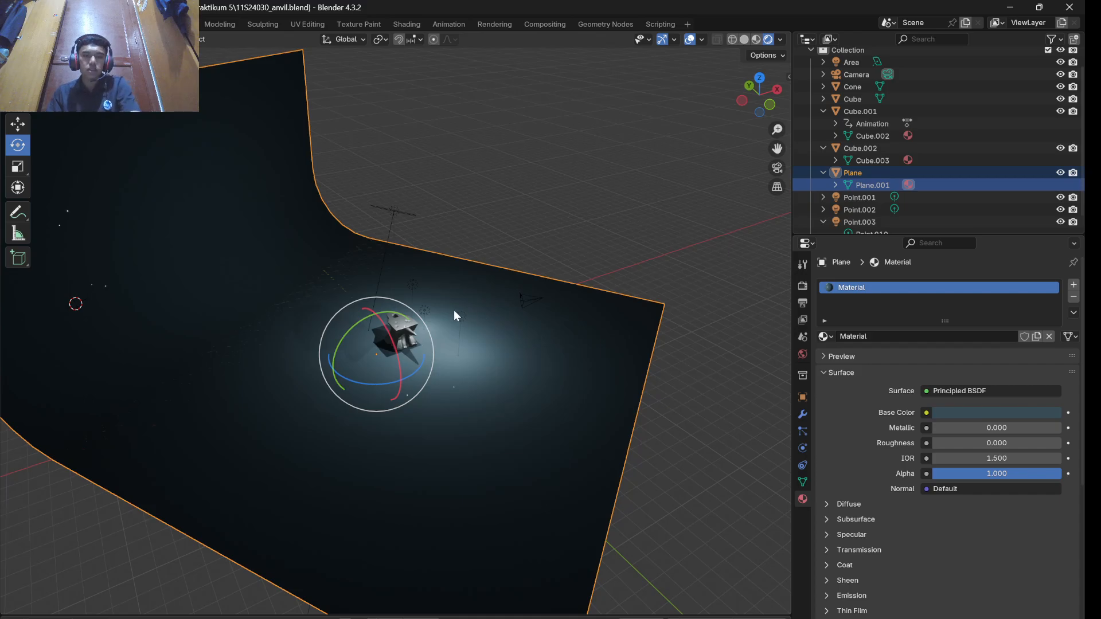
{"action": "middle_click_drag", "start_coordinate": [453, 309], "coordinate": [343, 307]}
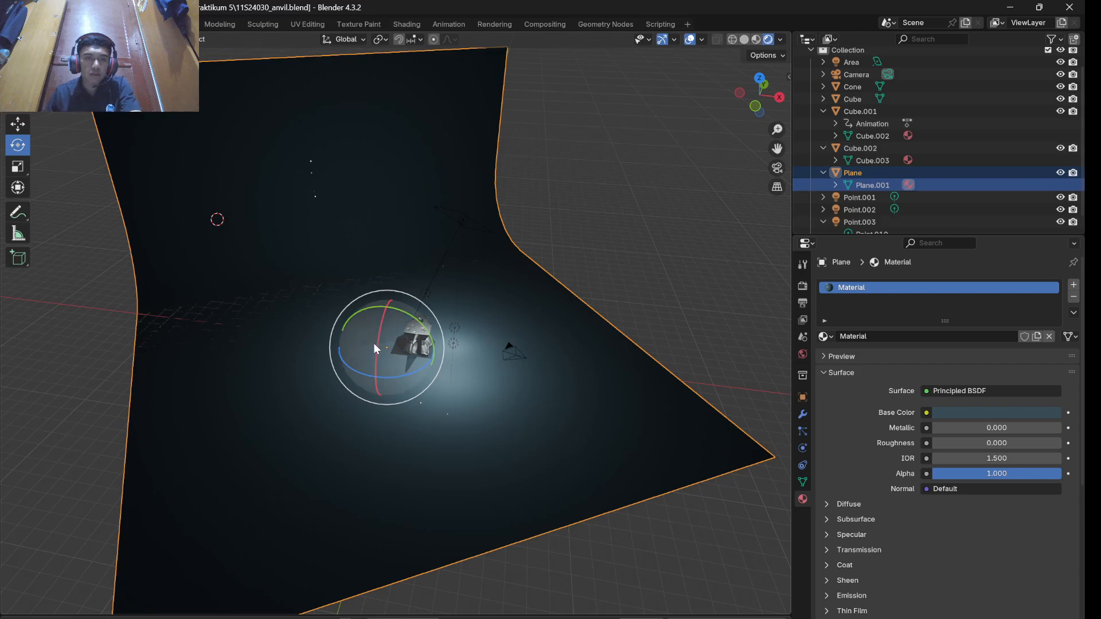
- Save the anvil file and open the kucing .blend file from the Praktikum 5 folder
{"action": "left_click", "coordinate": [26, 24]}
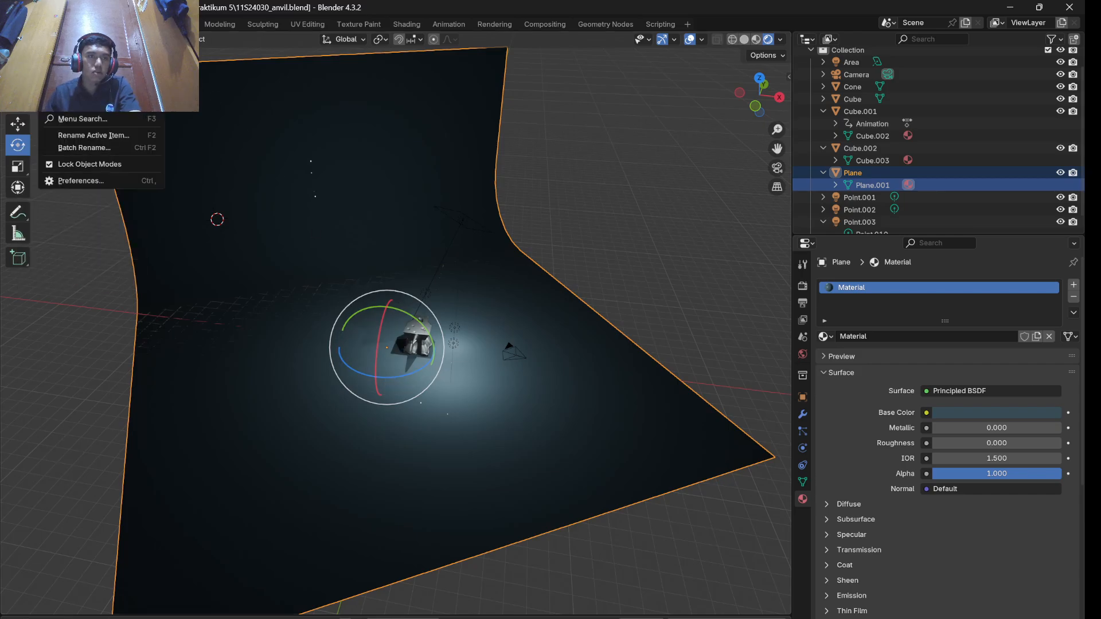
{"action": "left_click", "coordinate": [26, 24]}
{"action": "left_click", "coordinate": [50, 49]}
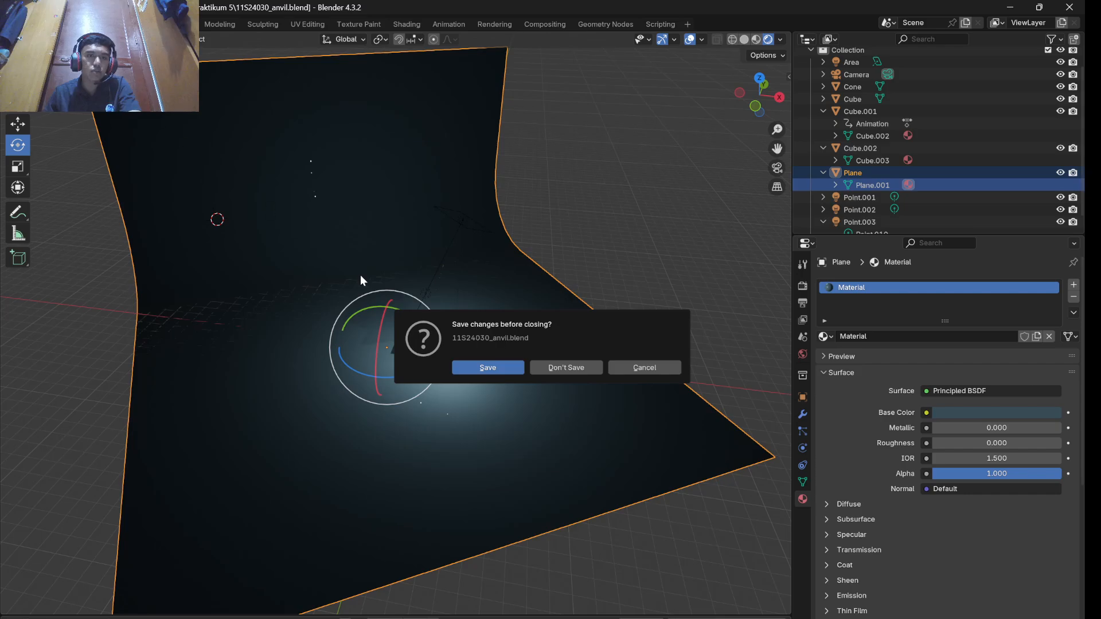
{"action": "left_click", "coordinate": [505, 372]}
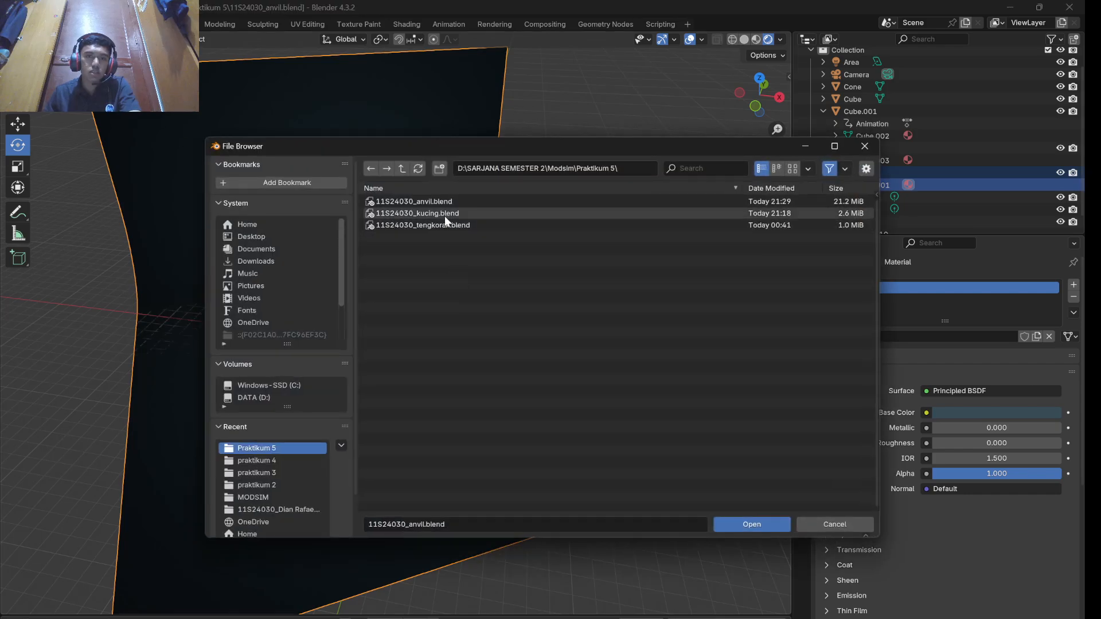
{"action": "left_click", "coordinate": [447, 214]}
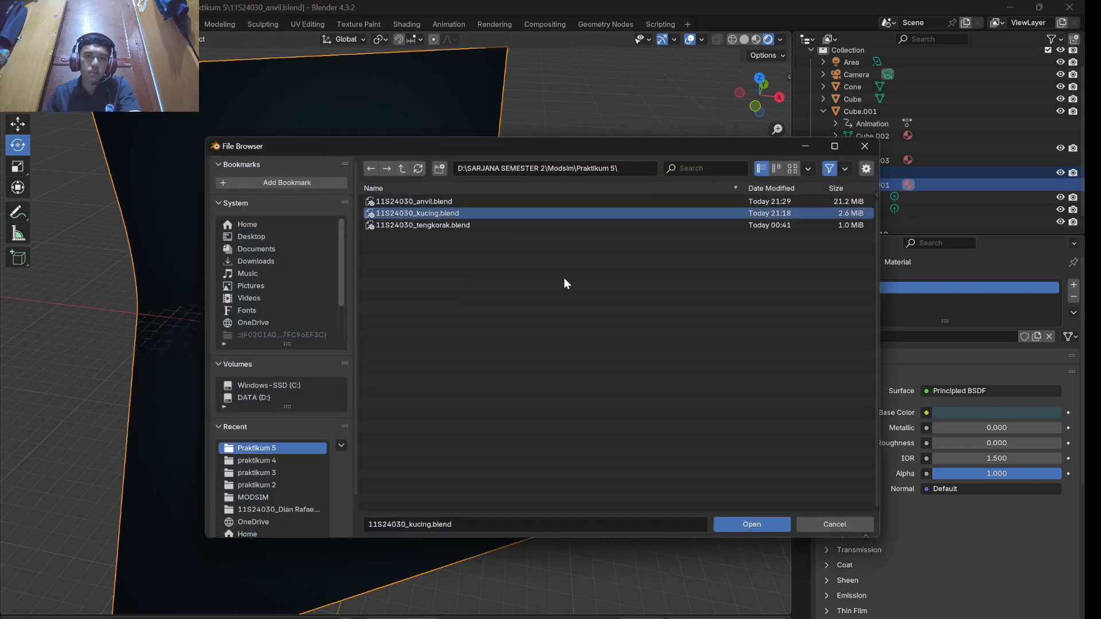
{"action": "left_click", "coordinate": [739, 524]}
- Expand the scene's main collection and examine the cat model, its lights and its backdrop, finishing close up on the cat
{"action": "scroll", "coordinate": [709, 518], "scroll_direction": "down", "scroll_amount": 2}
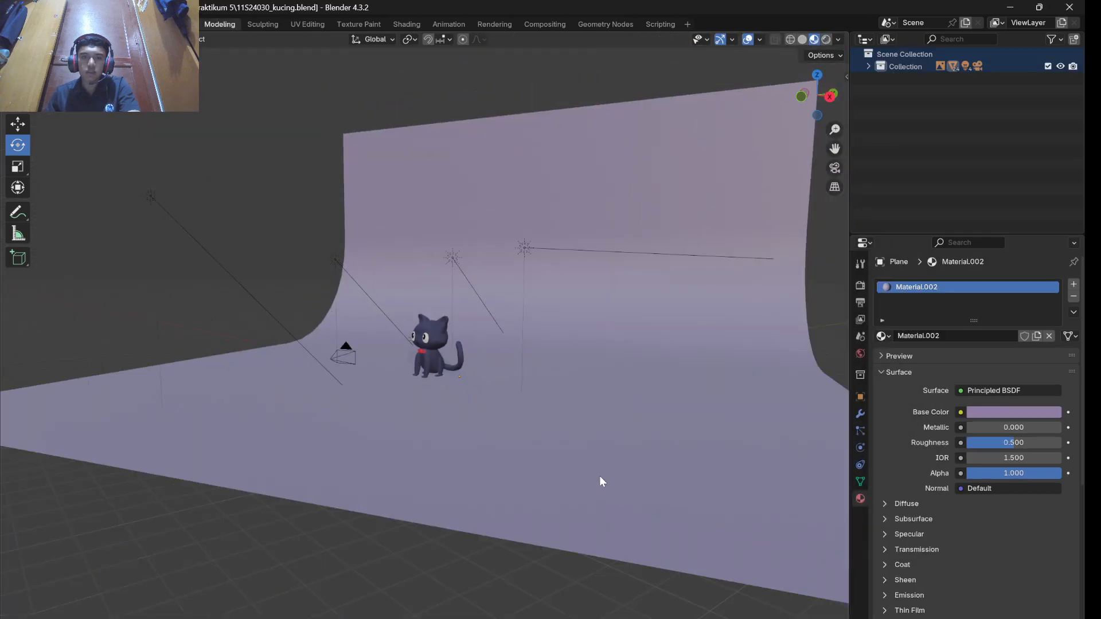
{"action": "middle_click_drag", "start_coordinate": [599, 476], "coordinate": [627, 483]}
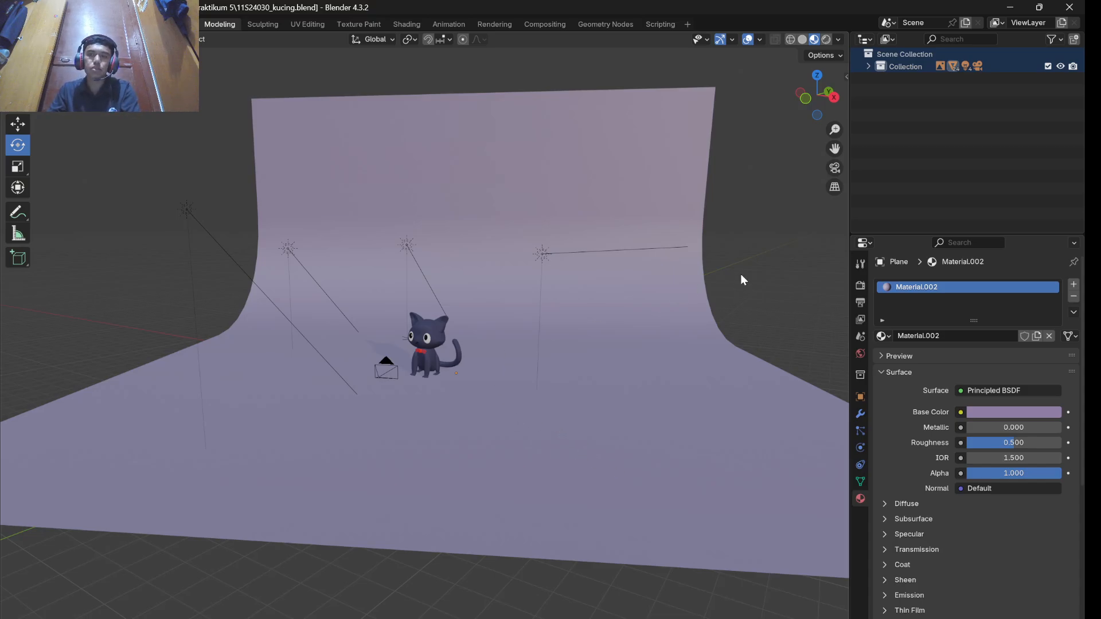
{"action": "left_click", "coordinate": [869, 66]}
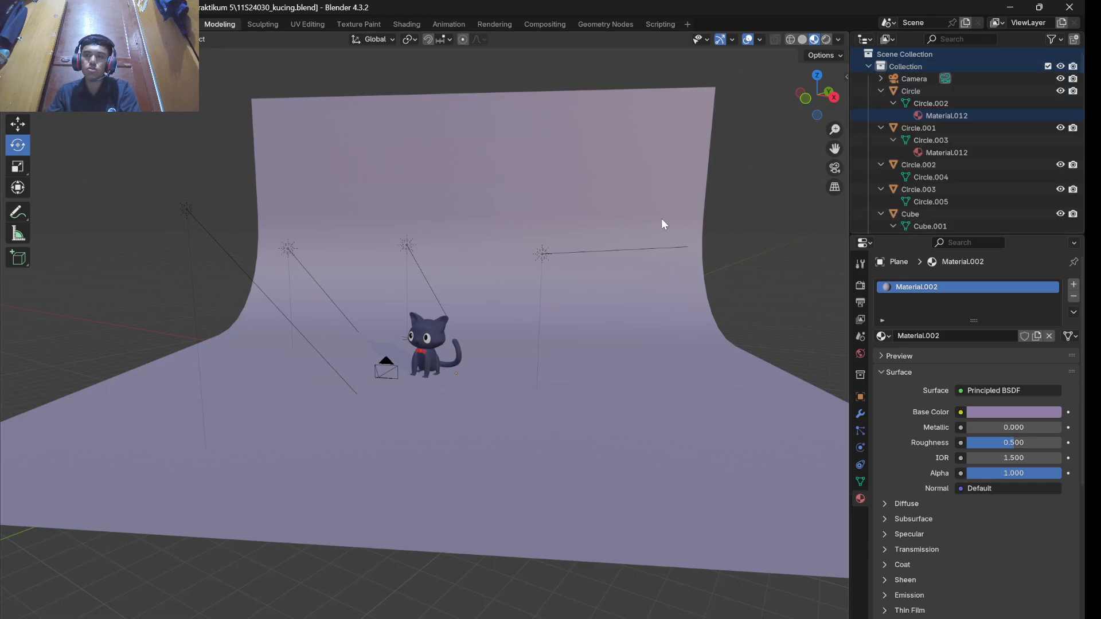
{"action": "left_click", "coordinate": [424, 331]}
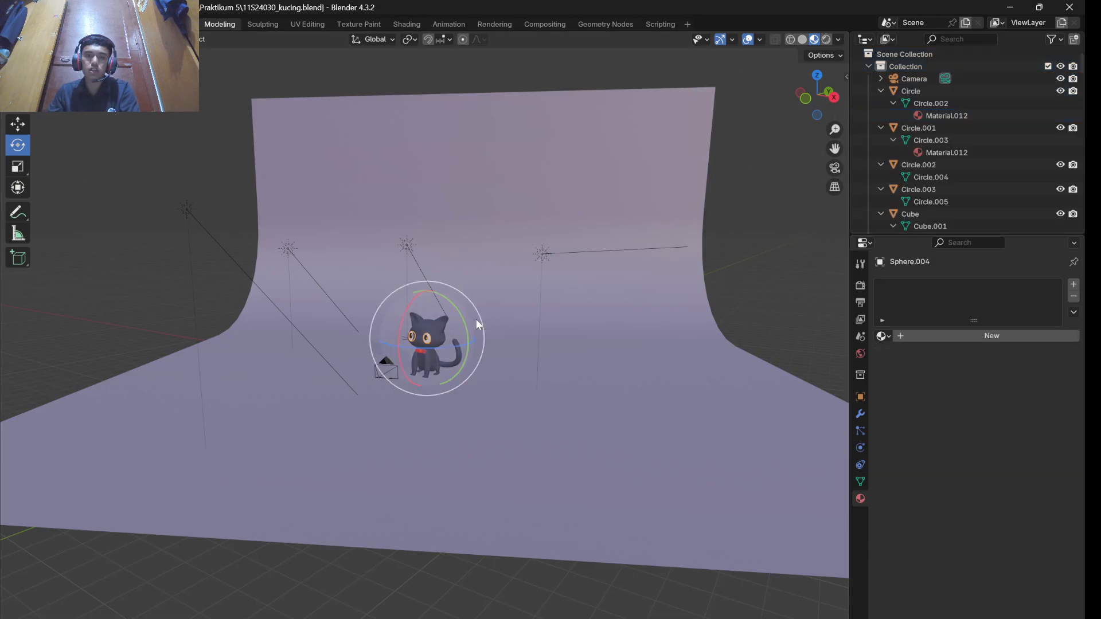
{"action": "left_click", "coordinate": [549, 340]}
{"action": "scroll", "coordinate": [442, 376], "scroll_direction": "up", "scroll_amount": 8}
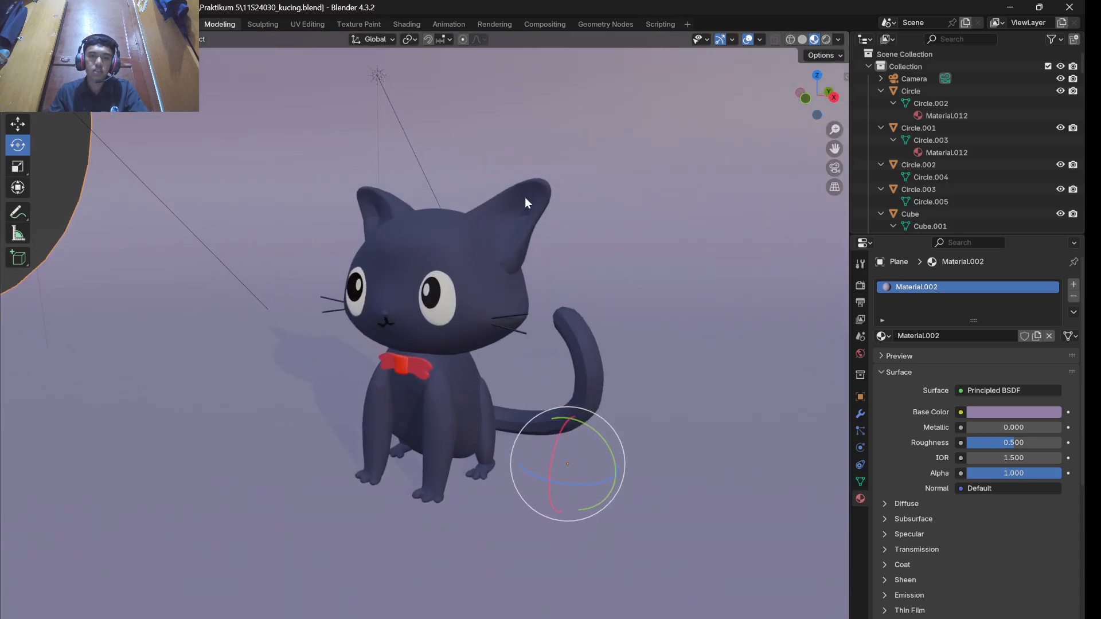
- Select the cat's head and locate it in the object list to inspect its material and modifiers
{"action": "left_click", "coordinate": [453, 239]}
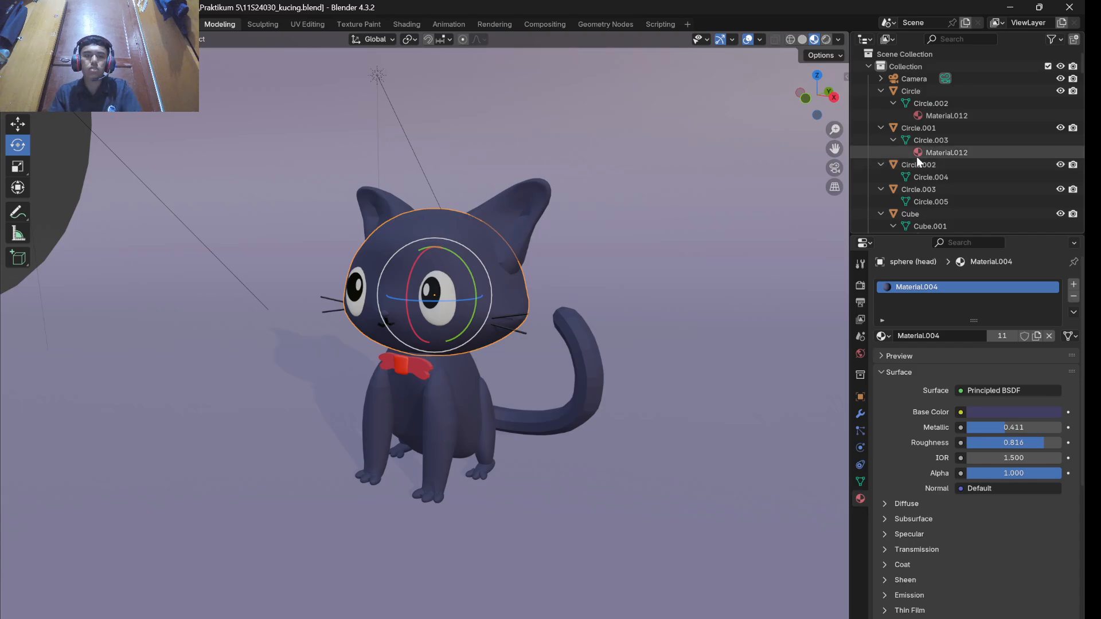
{"action": "scroll", "coordinate": [954, 143], "scroll_direction": "down", "scroll_amount": 4}
{"action": "scroll", "coordinate": [955, 144], "scroll_direction": "down", "scroll_amount": 12}
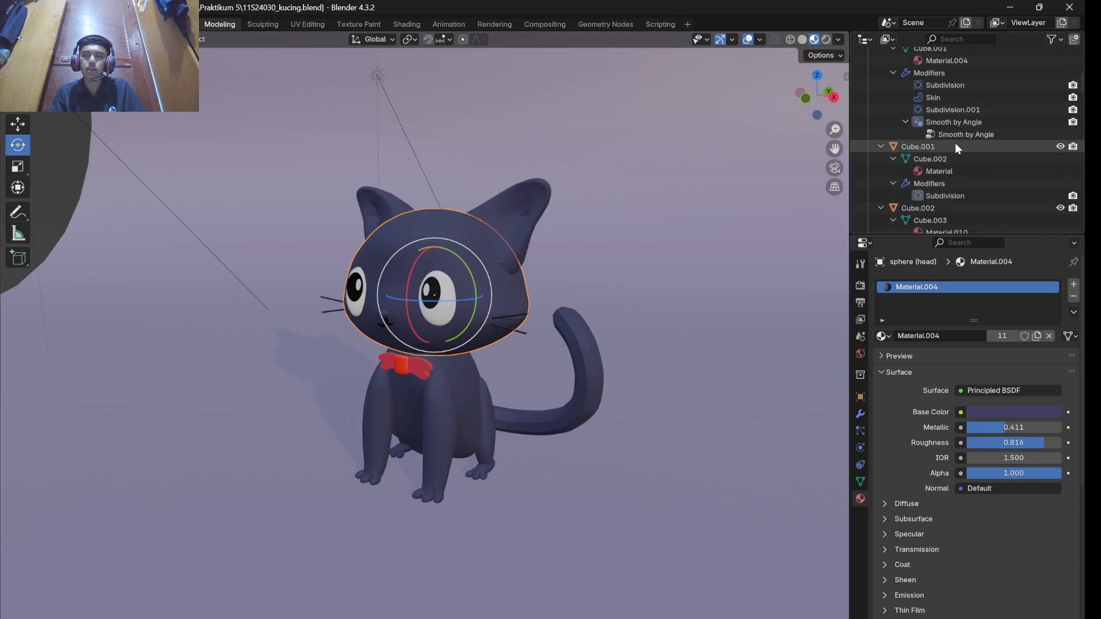
{"action": "scroll", "coordinate": [954, 143], "scroll_direction": "down", "scroll_amount": 10}
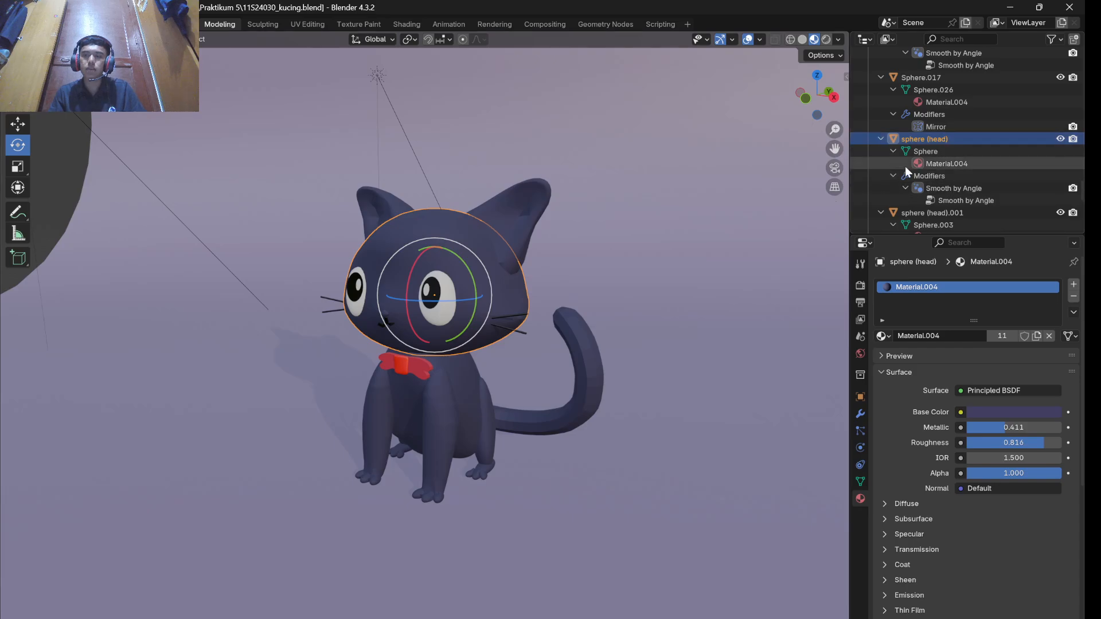
- Select the cat's ears and its body in turn and inspect their material settings
{"action": "left_click", "coordinate": [515, 219]}
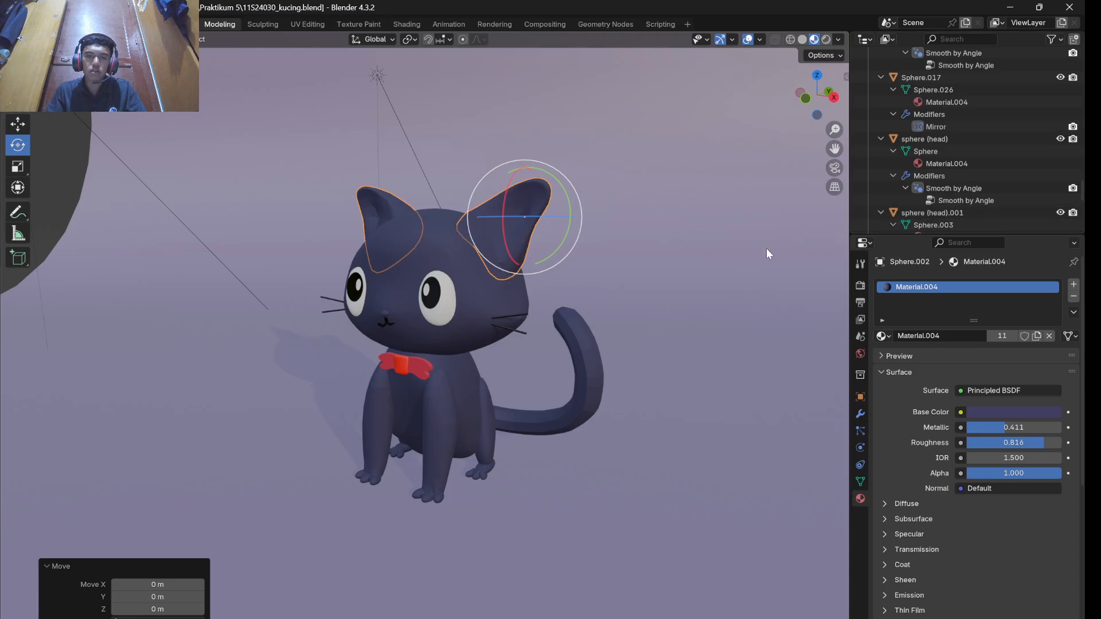
{"action": "left_click", "coordinate": [466, 374]}
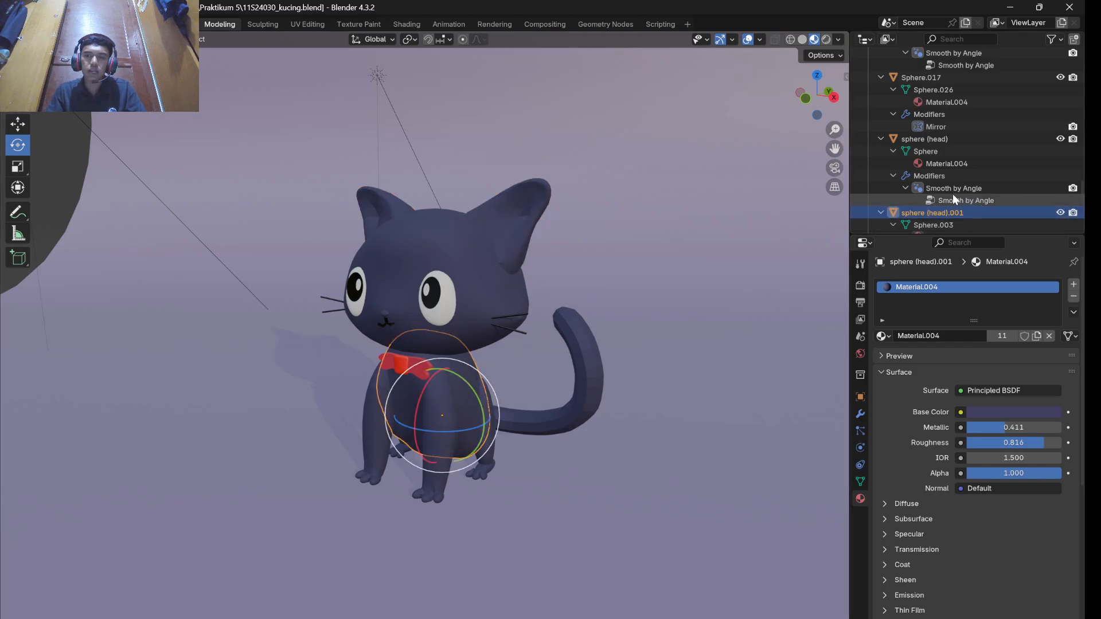
{"action": "scroll", "coordinate": [952, 194], "scroll_direction": "down", "scroll_amount": 2}
{"action": "scroll", "coordinate": [950, 188], "scroll_direction": "up", "scroll_amount": 3}
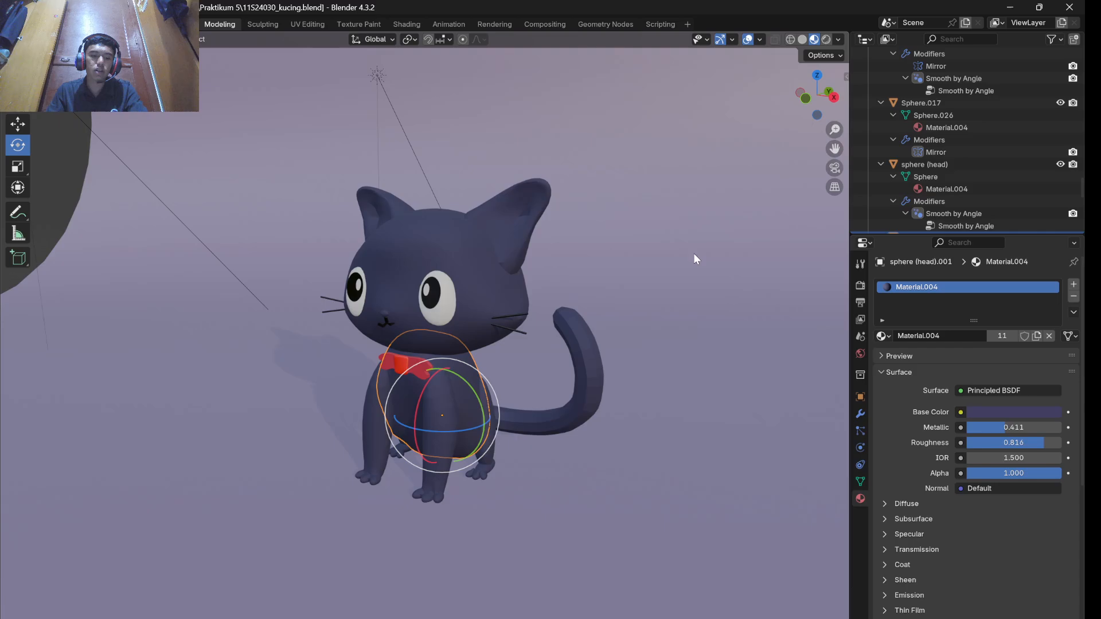
{"action": "middle_click_drag", "start_coordinate": [665, 256], "coordinate": [578, 248]}
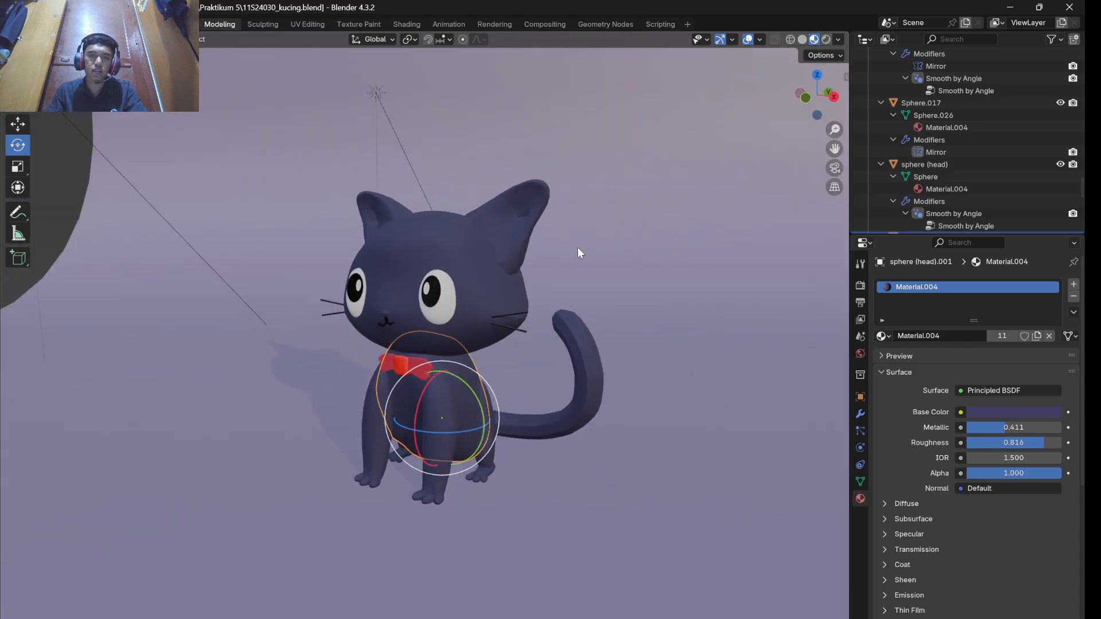
- Select the cat's ears again and expand their object entry to inspect the mesh, material and modifiers
{"action": "left_click", "coordinate": [534, 240]}
{"action": "scroll", "coordinate": [975, 151], "scroll_direction": "up", "scroll_amount": 10}
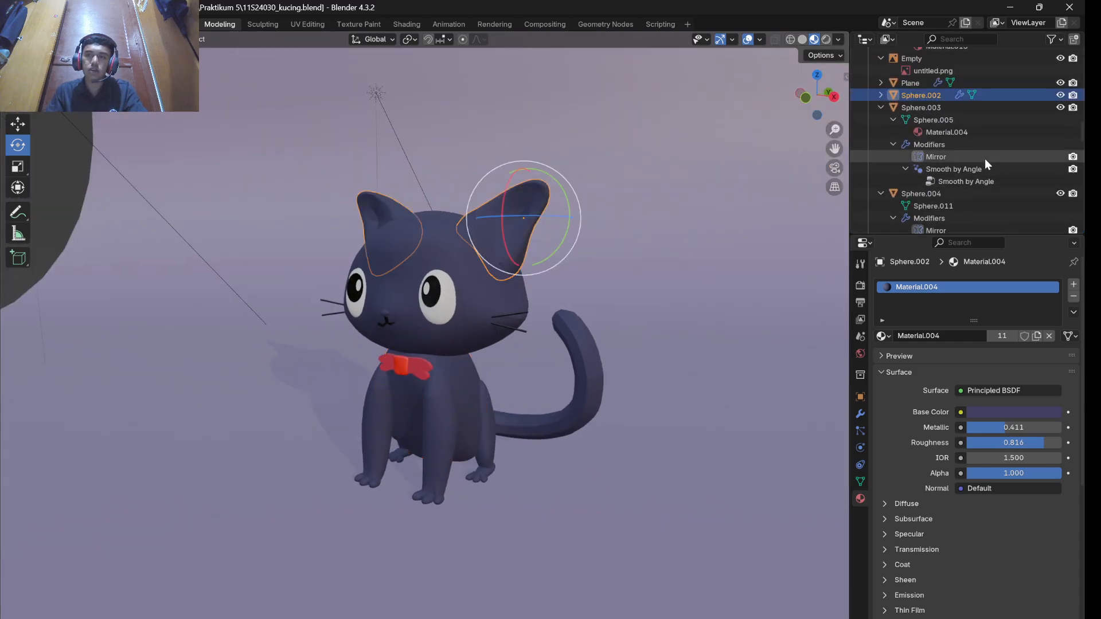
{"action": "scroll", "coordinate": [985, 158], "scroll_direction": "up", "scroll_amount": 2}
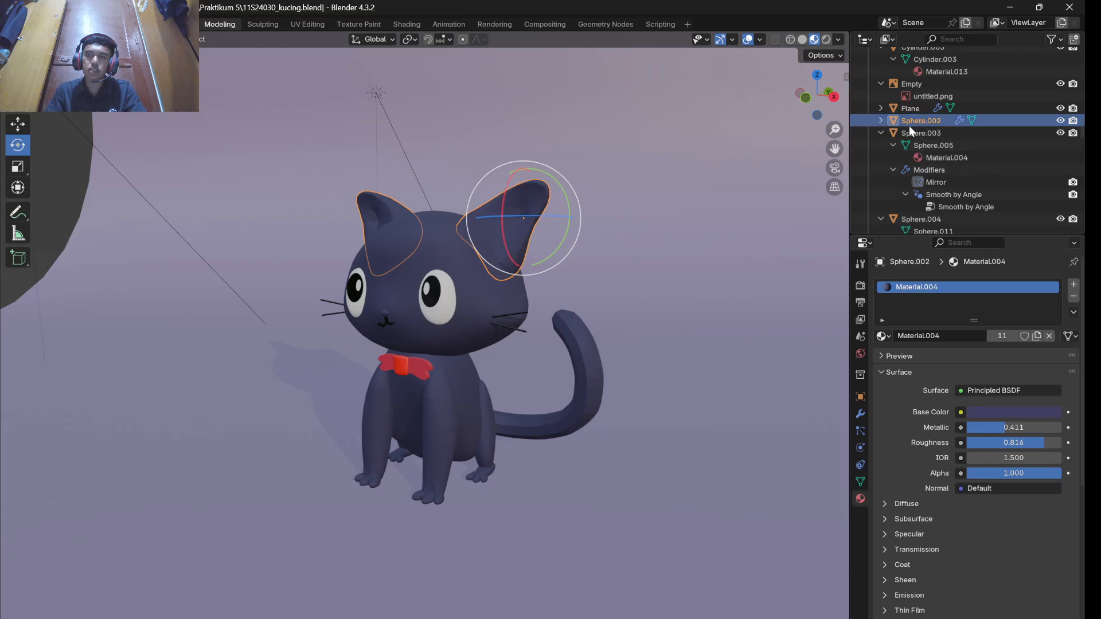
{"action": "left_click", "coordinate": [880, 120]}
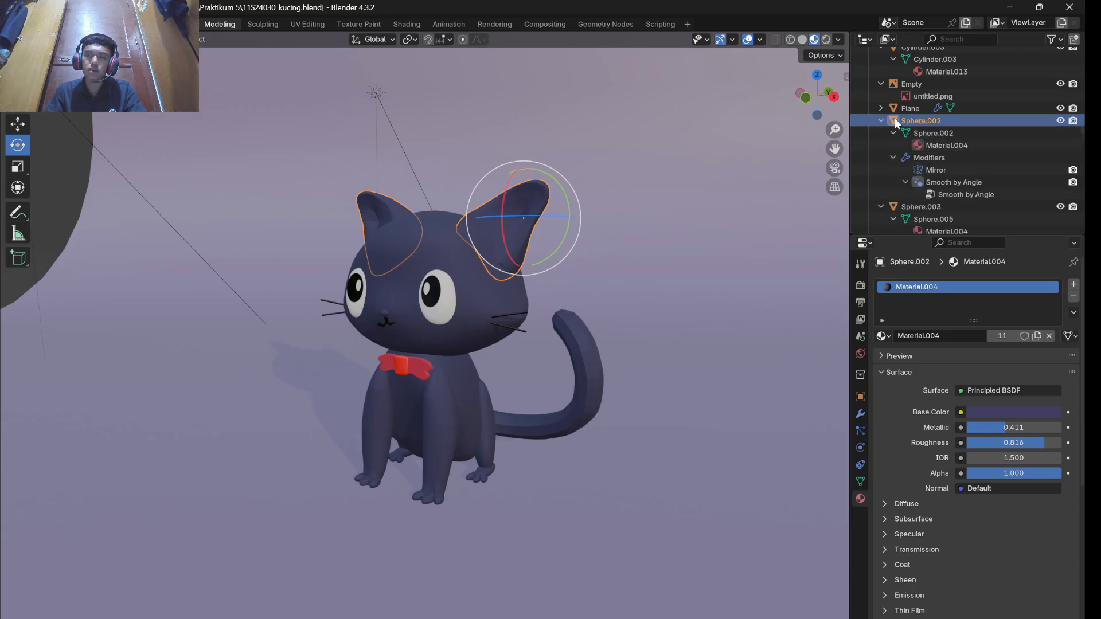
- Inspect the ears' material entry, and select the cat's pupil and opposite eye highlight to inspect their material settings
{"action": "left_click", "coordinate": [940, 147]}
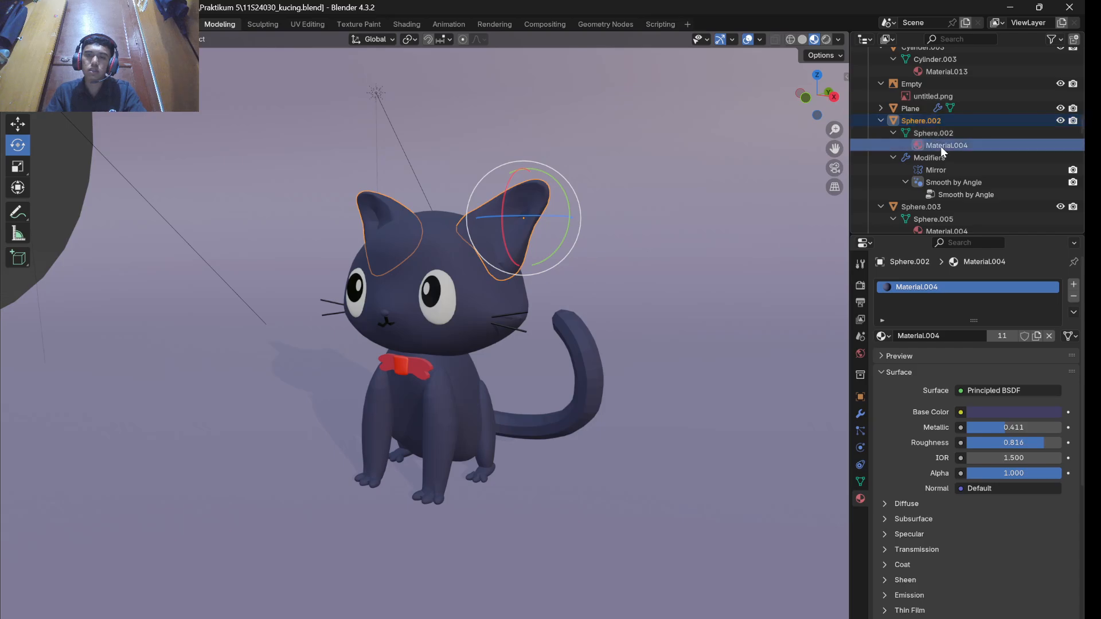
{"action": "scroll", "coordinate": [938, 145], "scroll_direction": "down", "scroll_amount": 2}
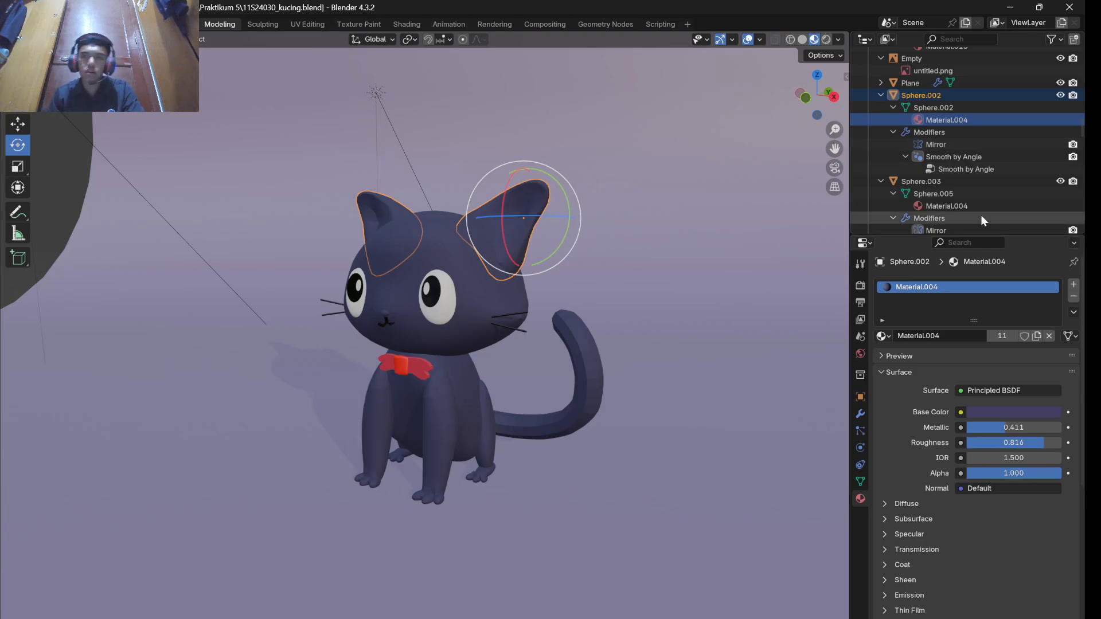
{"action": "left_click", "coordinate": [433, 286]}
{"action": "scroll", "coordinate": [432, 286], "scroll_direction": "up", "scroll_amount": 4}
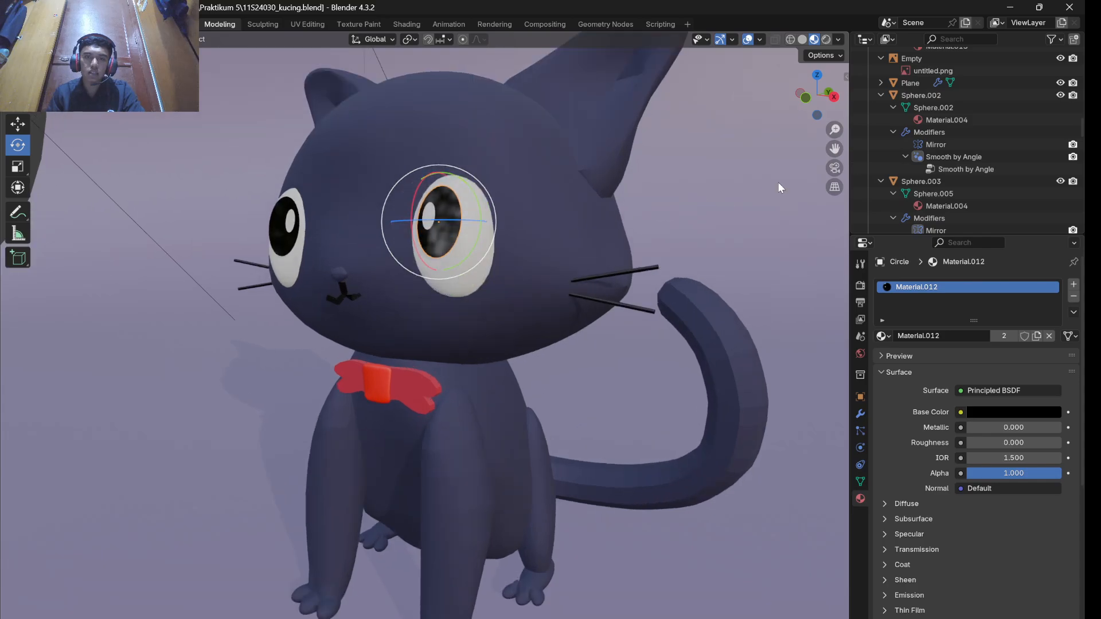
{"action": "scroll", "coordinate": [961, 154], "scroll_direction": "up", "scroll_amount": 5}
{"action": "scroll", "coordinate": [963, 155], "scroll_direction": "up", "scroll_amount": 6}
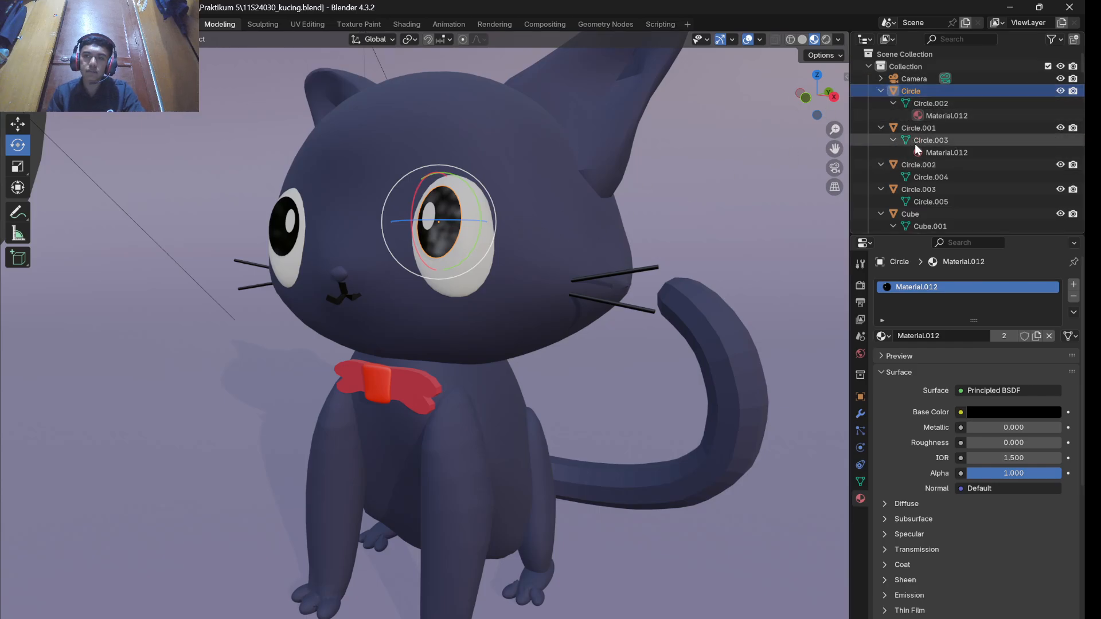
{"action": "left_click", "coordinate": [289, 226]}
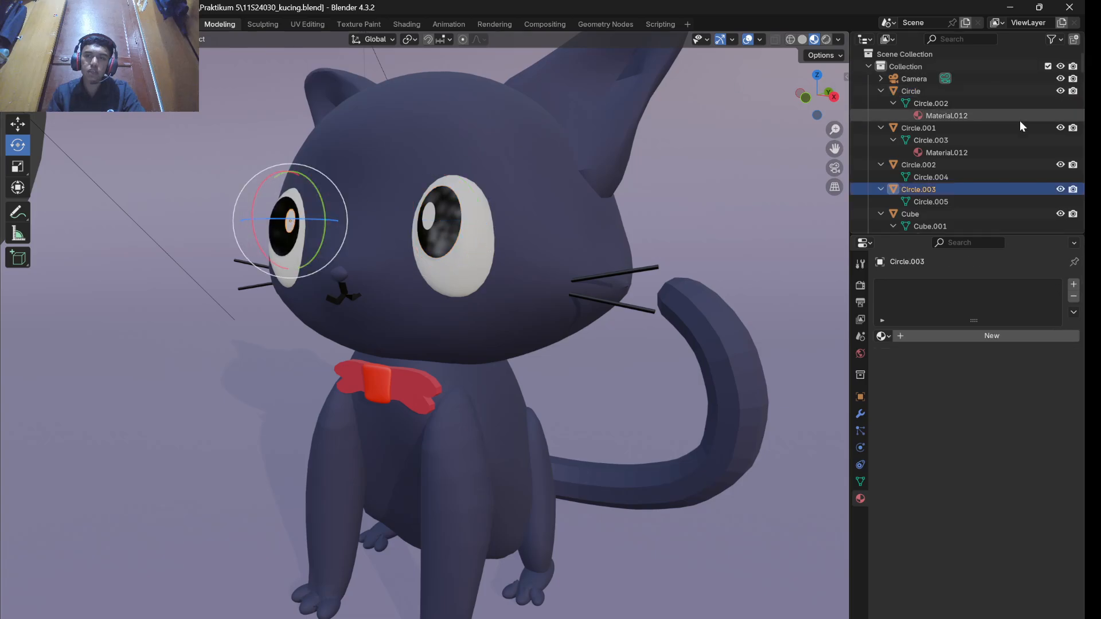
- Select the cat's nose and locate its entry in the object list to inspect its material and modifiers
{"action": "left_click", "coordinate": [343, 274]}
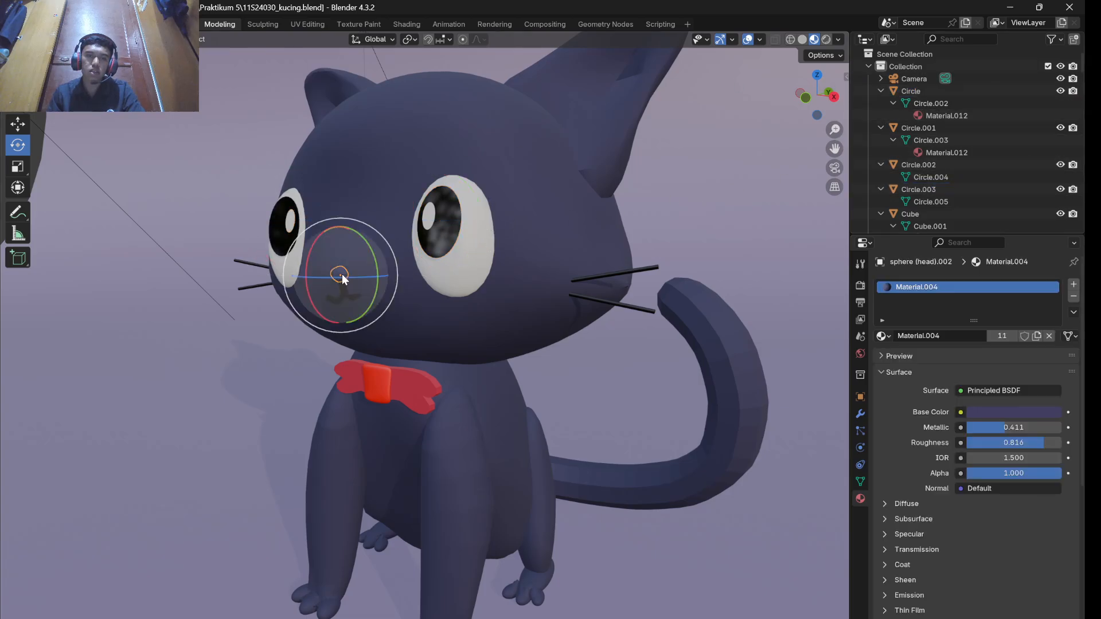
{"action": "scroll", "coordinate": [343, 274], "scroll_direction": "up", "scroll_amount": 3}
{"action": "scroll", "coordinate": [1026, 151], "scroll_direction": "down", "scroll_amount": 5}
{"action": "scroll", "coordinate": [1027, 153], "scroll_direction": "down", "scroll_amount": 10}
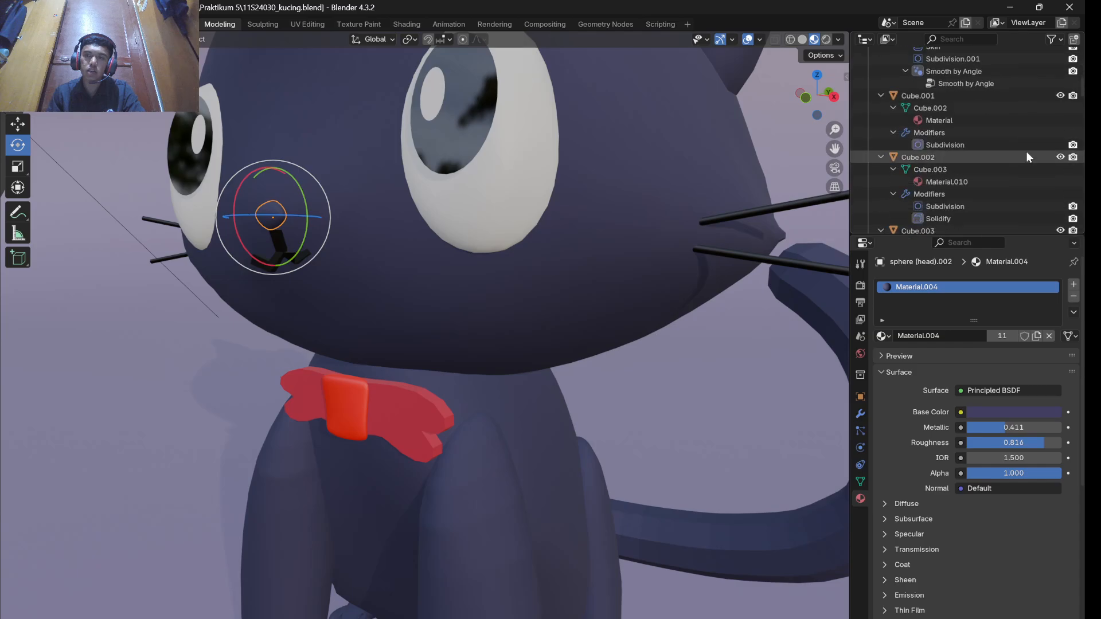
{"action": "scroll", "coordinate": [1019, 150], "scroll_direction": "down", "scroll_amount": 10}
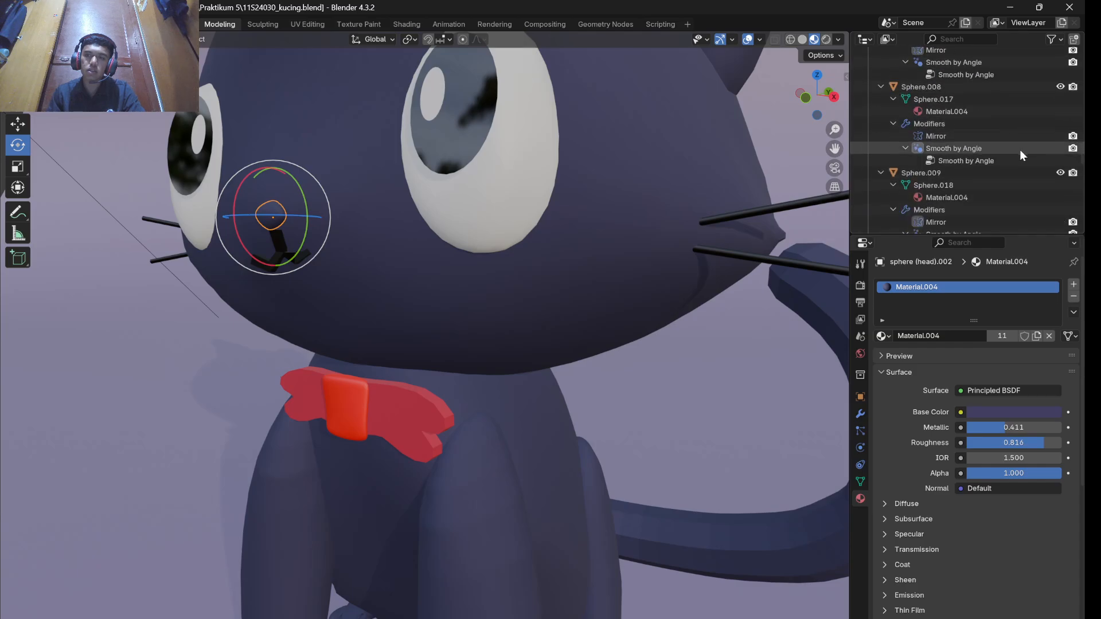
{"action": "scroll", "coordinate": [1018, 150], "scroll_direction": "down", "scroll_amount": 2}
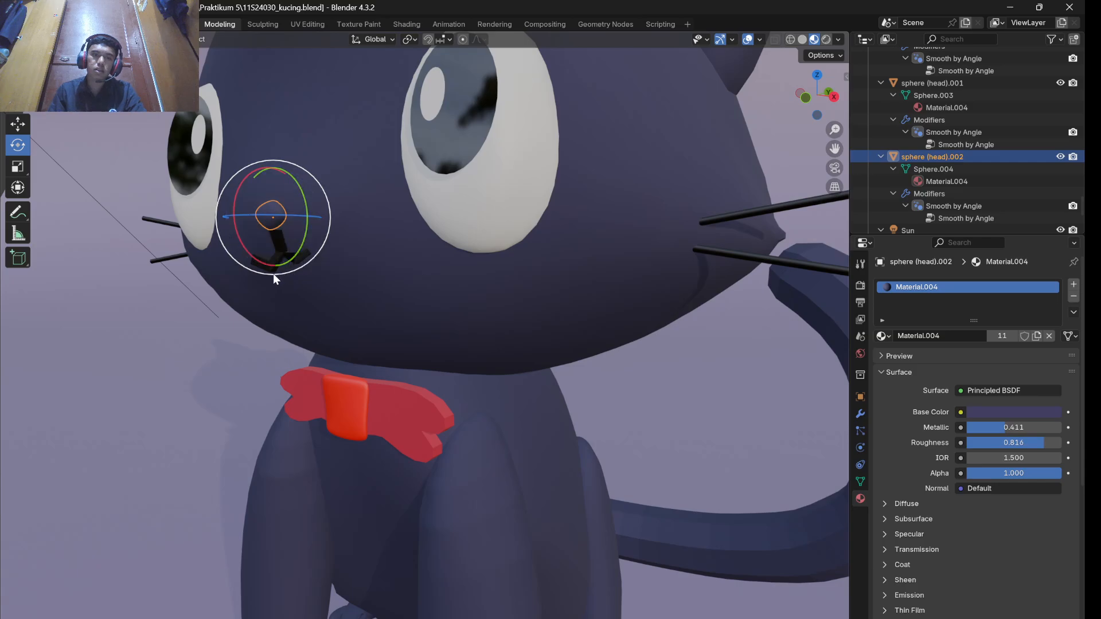
- Select the cat's lower whisker beside the nose and locate its object entry to inspect the mesh and material
{"action": "left_click", "coordinate": [178, 253]}
{"action": "scroll", "coordinate": [1044, 182], "scroll_direction": "down", "scroll_amount": 10}
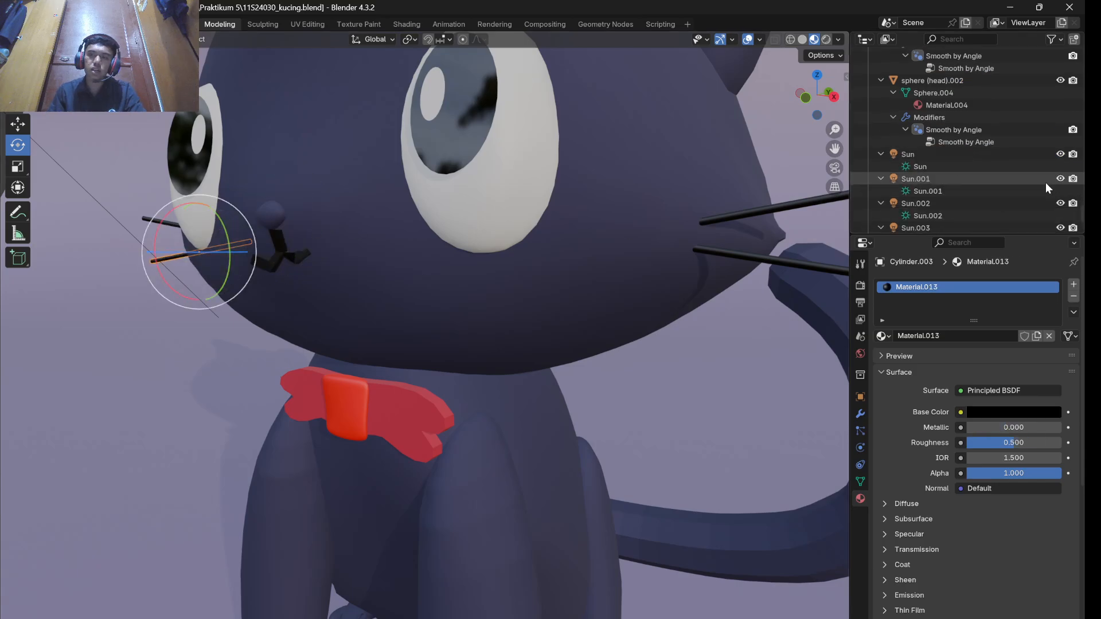
{"action": "scroll", "coordinate": [997, 183], "scroll_direction": "up", "scroll_amount": 10}
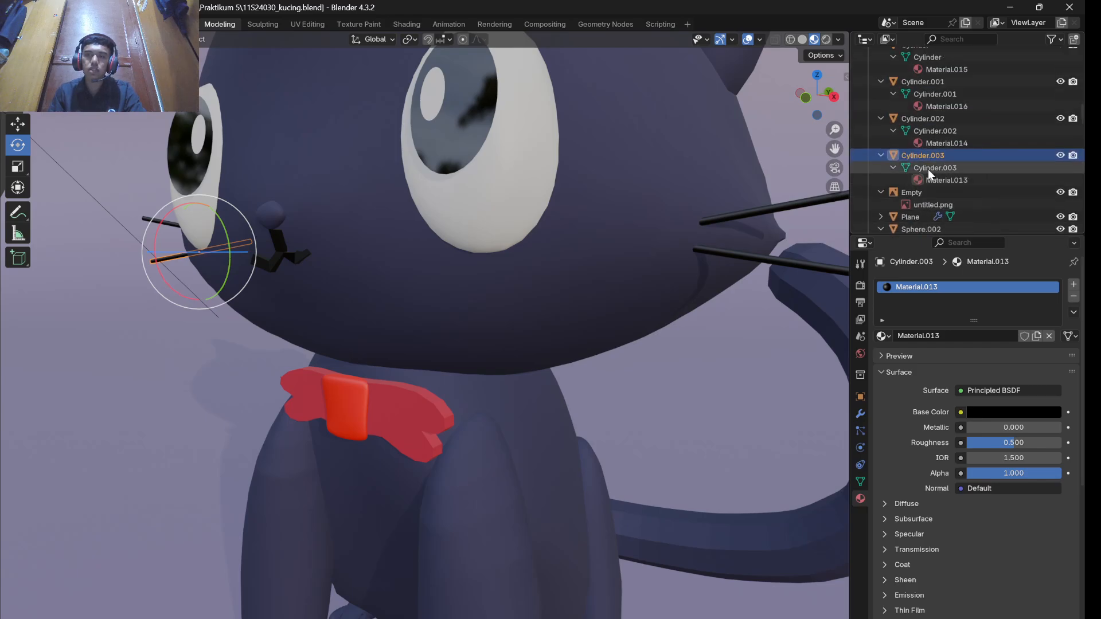
{"action": "scroll", "coordinate": [562, 189], "scroll_direction": "down", "scroll_amount": 2}
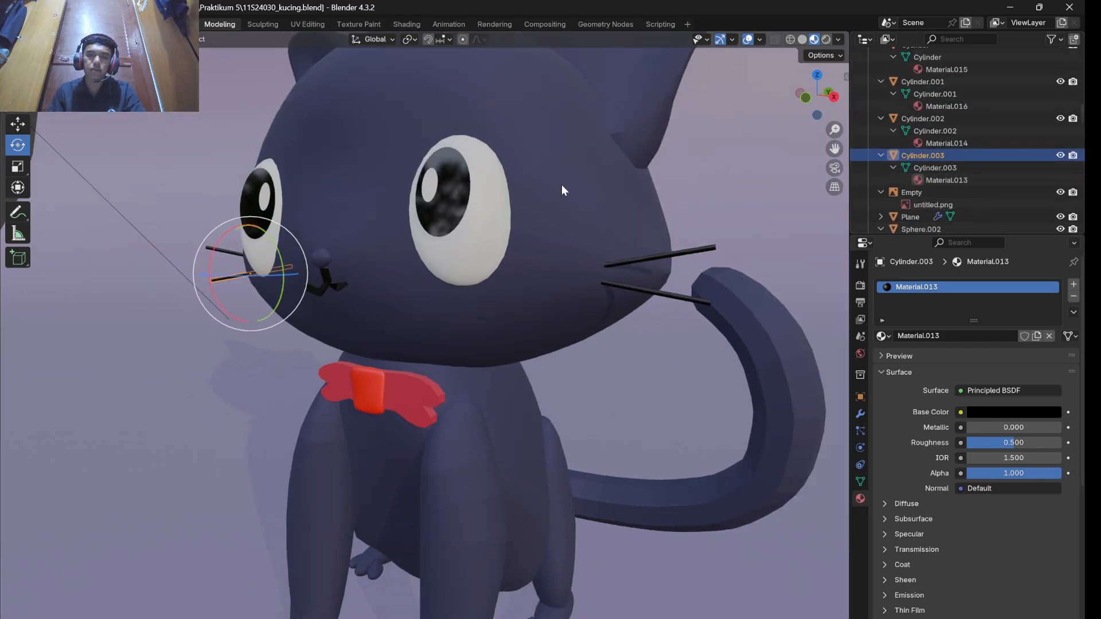
- Select the cat's white eyeballs and locate their object entry to see which modifiers they use
{"action": "left_click", "coordinate": [493, 228]}
{"action": "scroll", "coordinate": [965, 177], "scroll_direction": "up", "scroll_amount": 5}
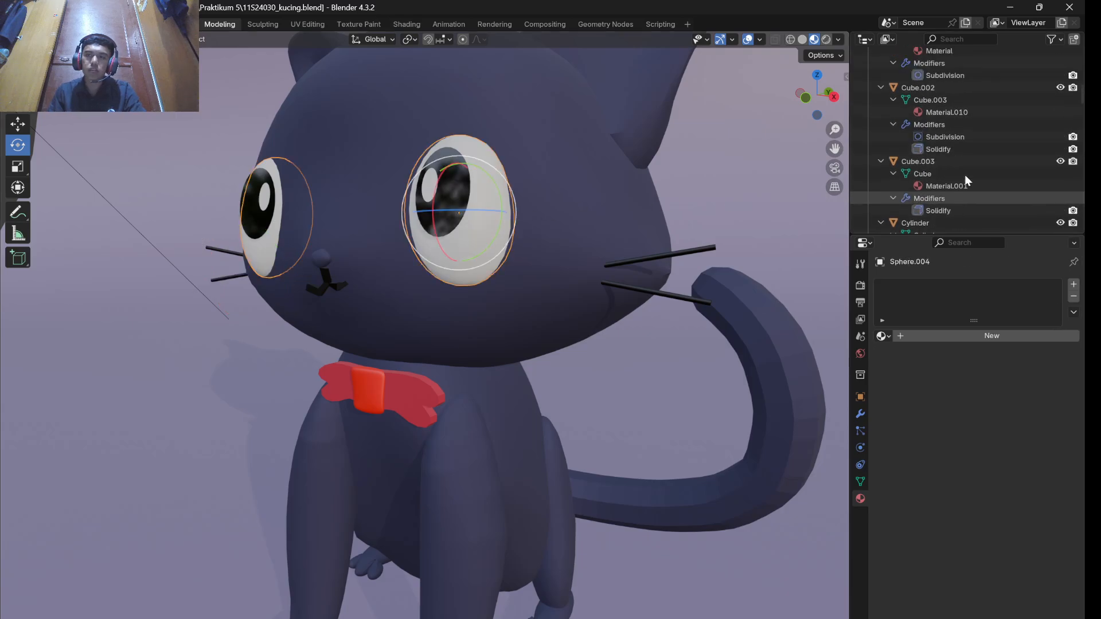
{"action": "scroll", "coordinate": [964, 174], "scroll_direction": "up", "scroll_amount": 5}
{"action": "scroll", "coordinate": [965, 174], "scroll_direction": "down", "scroll_amount": 4}
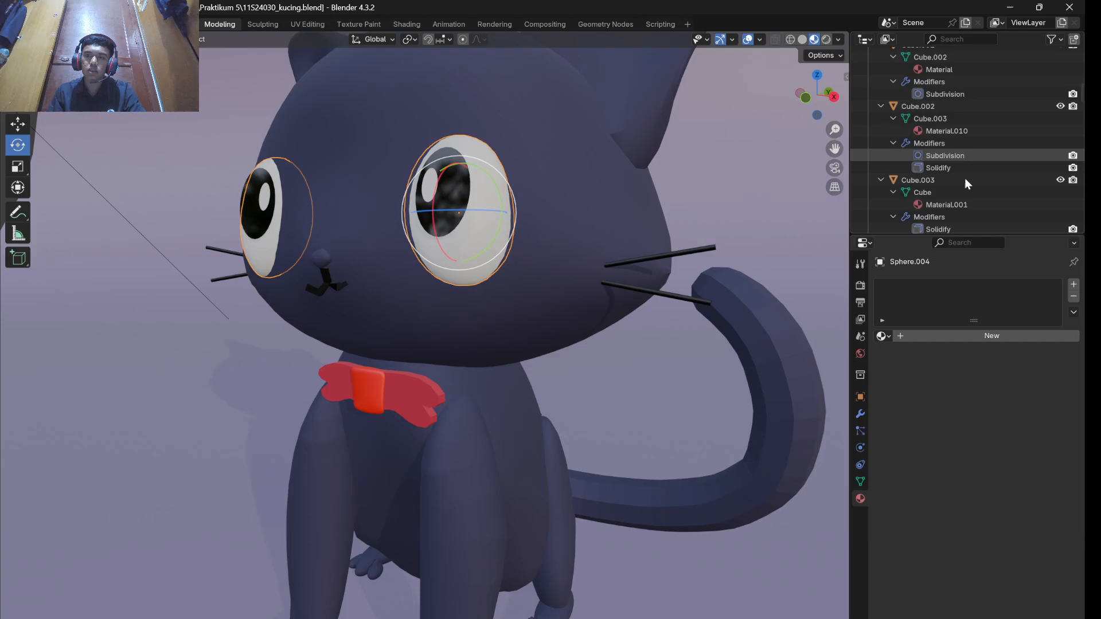
{"action": "scroll", "coordinate": [963, 178], "scroll_direction": "down", "scroll_amount": 10}
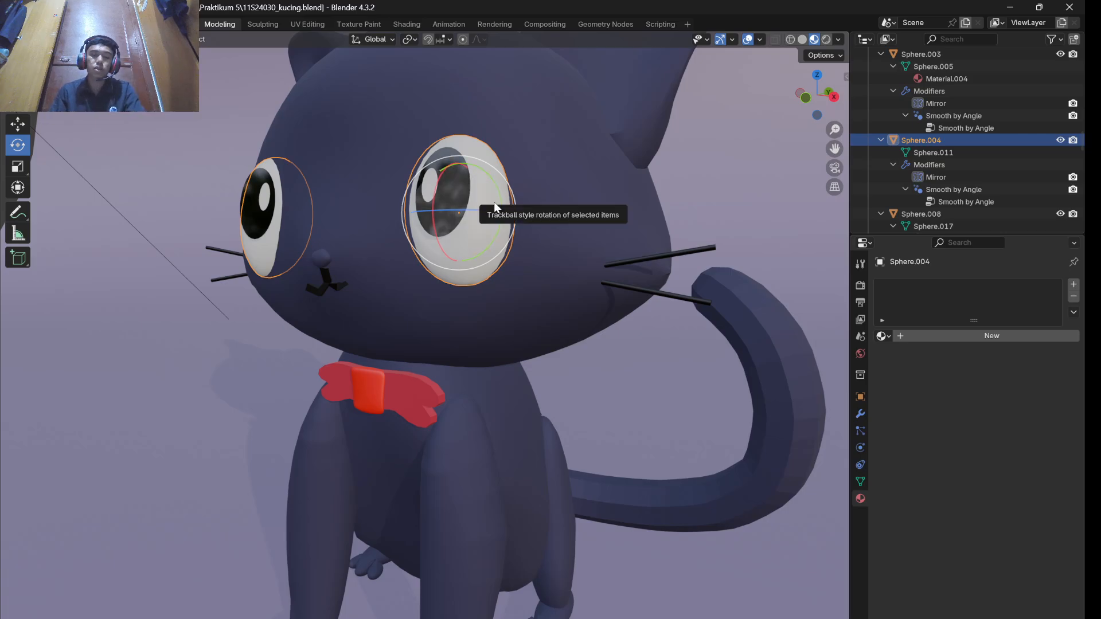
- Inspect the settings of the eyeballs' Mirror and Smooth by Angle modifiers
{"action": "left_click", "coordinate": [912, 164]}
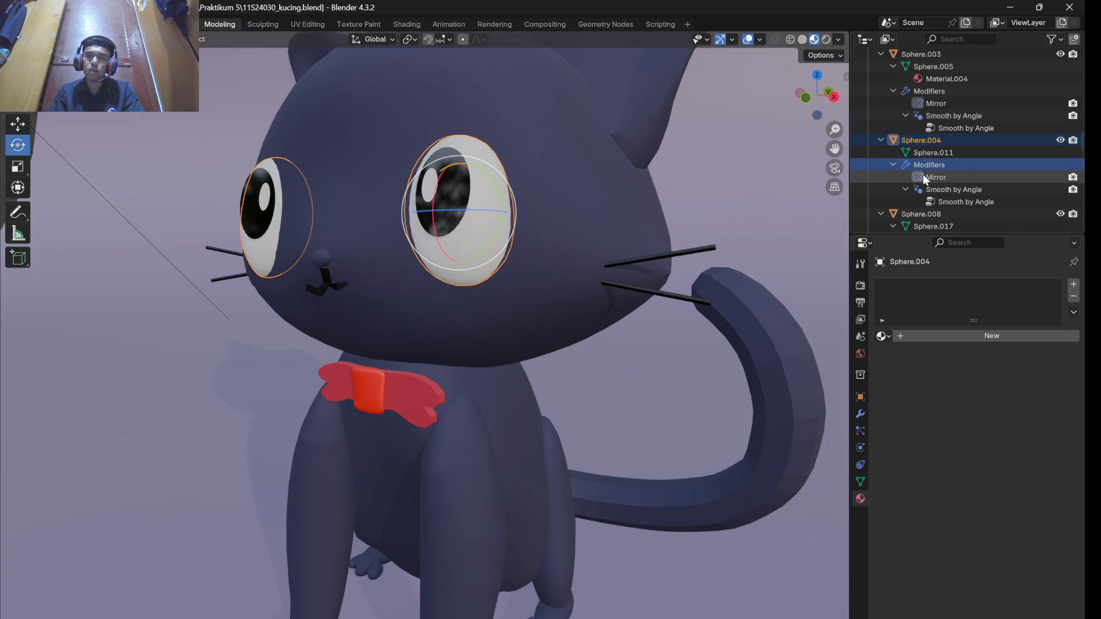
{"action": "left_click", "coordinate": [923, 176]}
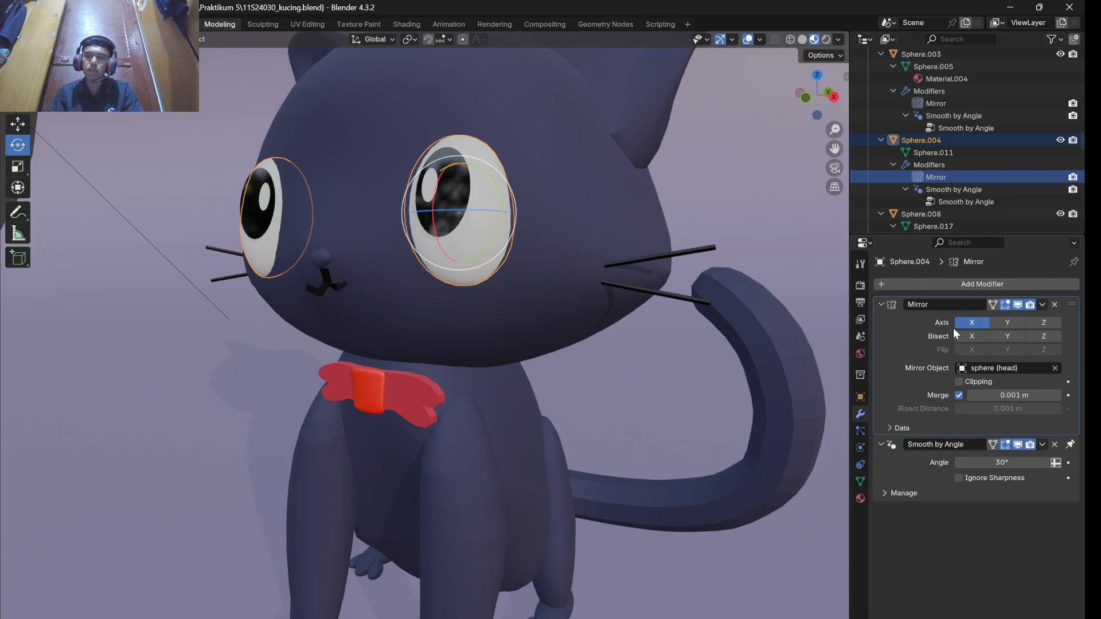
{"action": "left_click", "coordinate": [943, 189]}
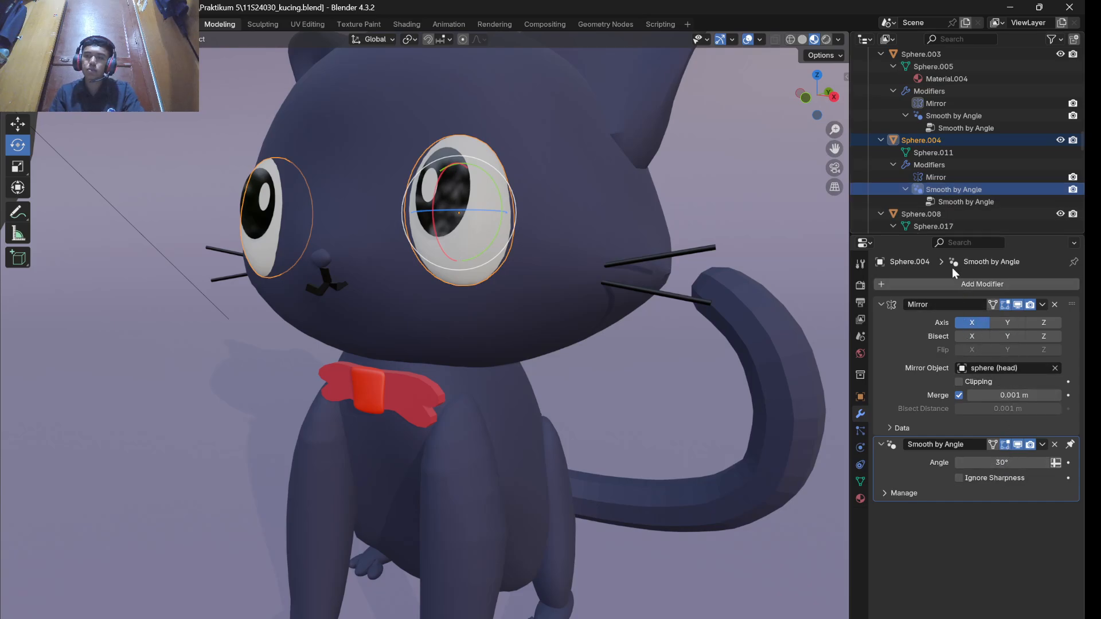
{"action": "left_click", "coordinate": [959, 199]}
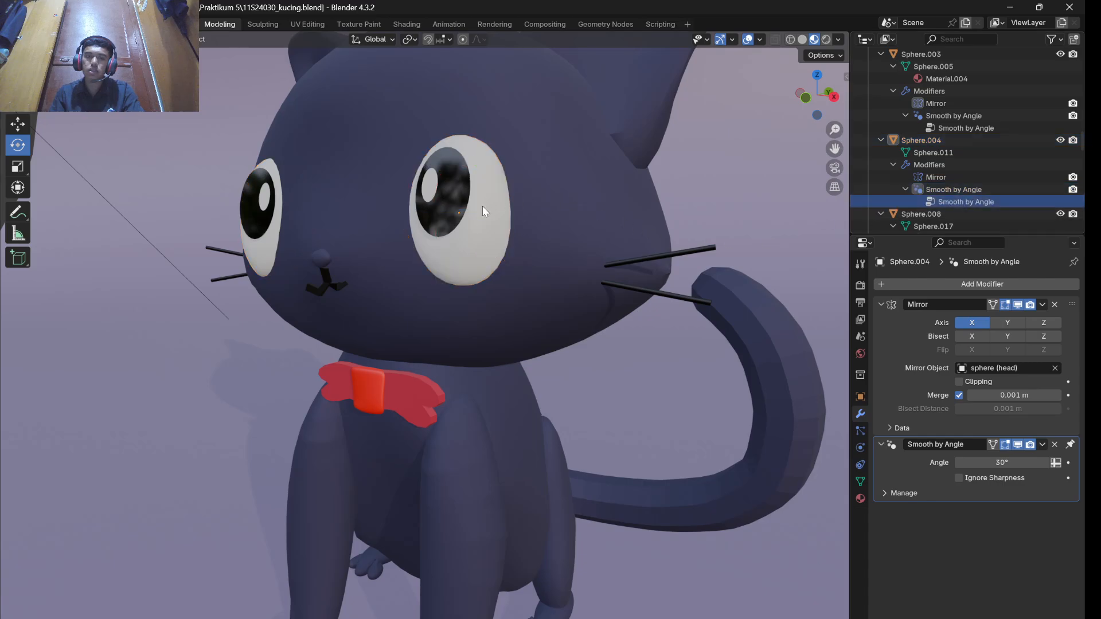
- Select the backdrop plane and the Sphere.003 object in turn to inspect their modifiers, finishing with the cat seen from the side
{"action": "left_click", "coordinate": [476, 274]}
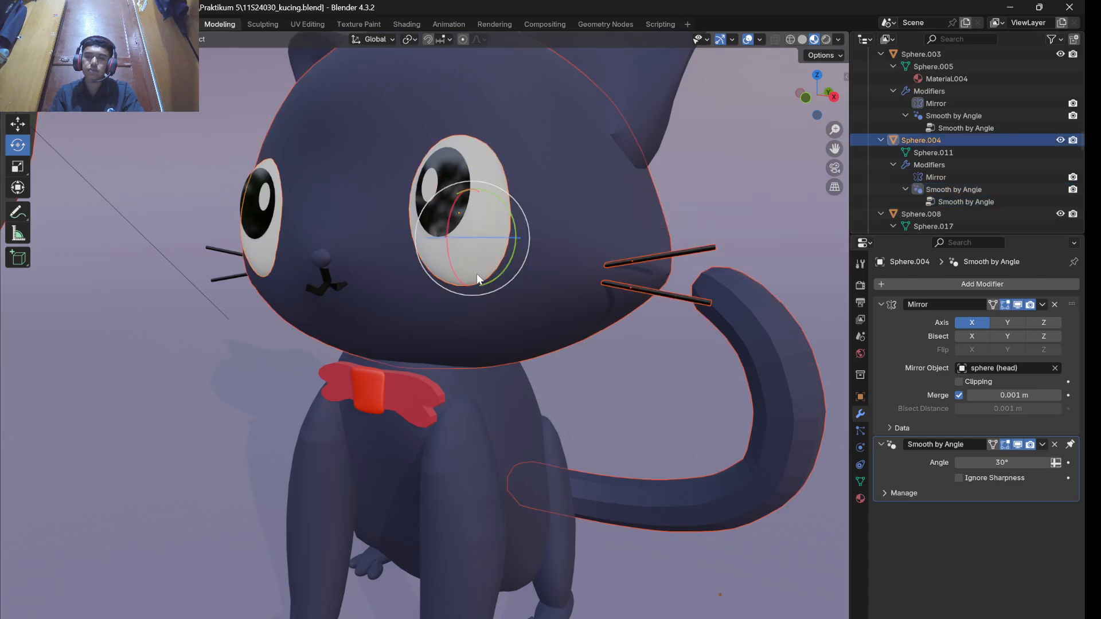
{"action": "left_click", "coordinate": [749, 128]}
{"action": "scroll", "coordinate": [903, 123], "scroll_direction": "up", "scroll_amount": 3}
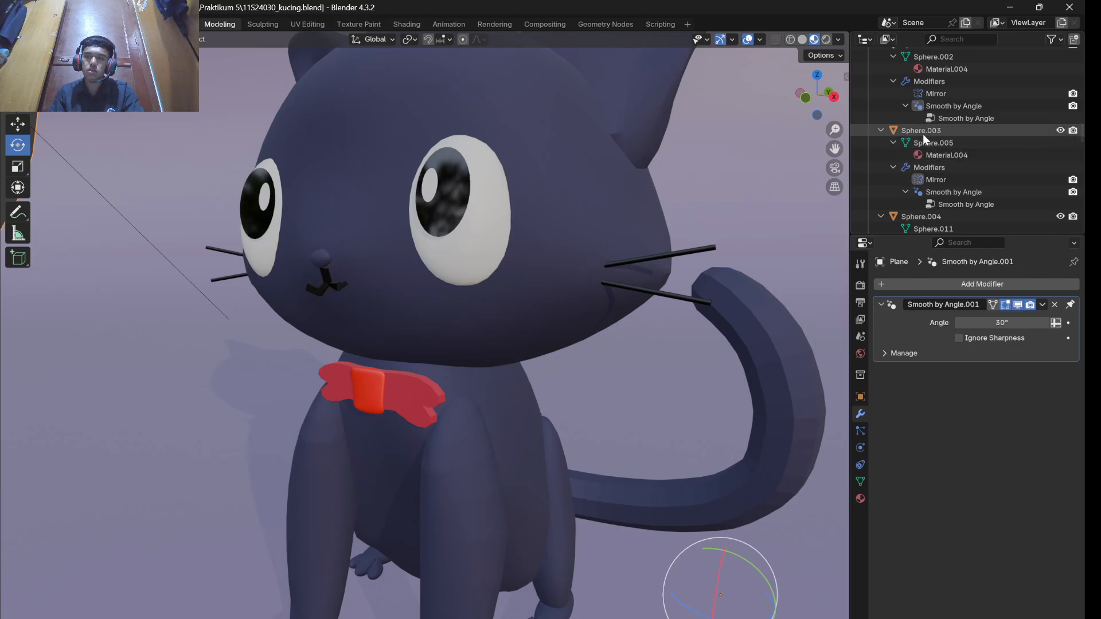
{"action": "left_click", "coordinate": [923, 132]}
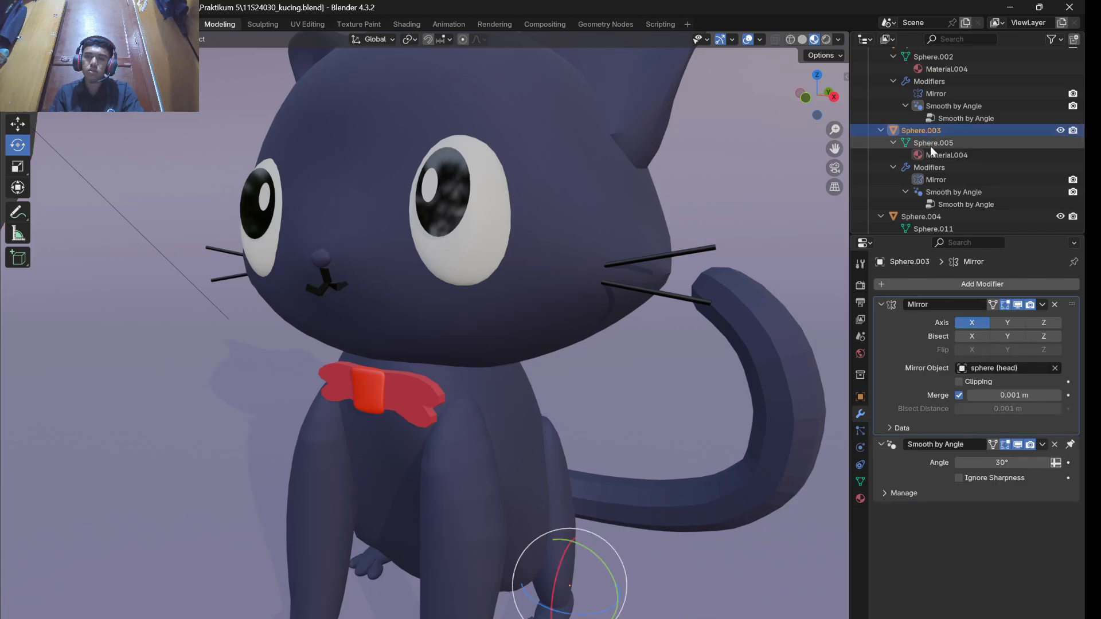
{"action": "scroll", "coordinate": [662, 227], "scroll_direction": "up", "scroll_amount": 4}
{"action": "scroll", "coordinate": [662, 227], "scroll_direction": "down", "scroll_amount": 4}
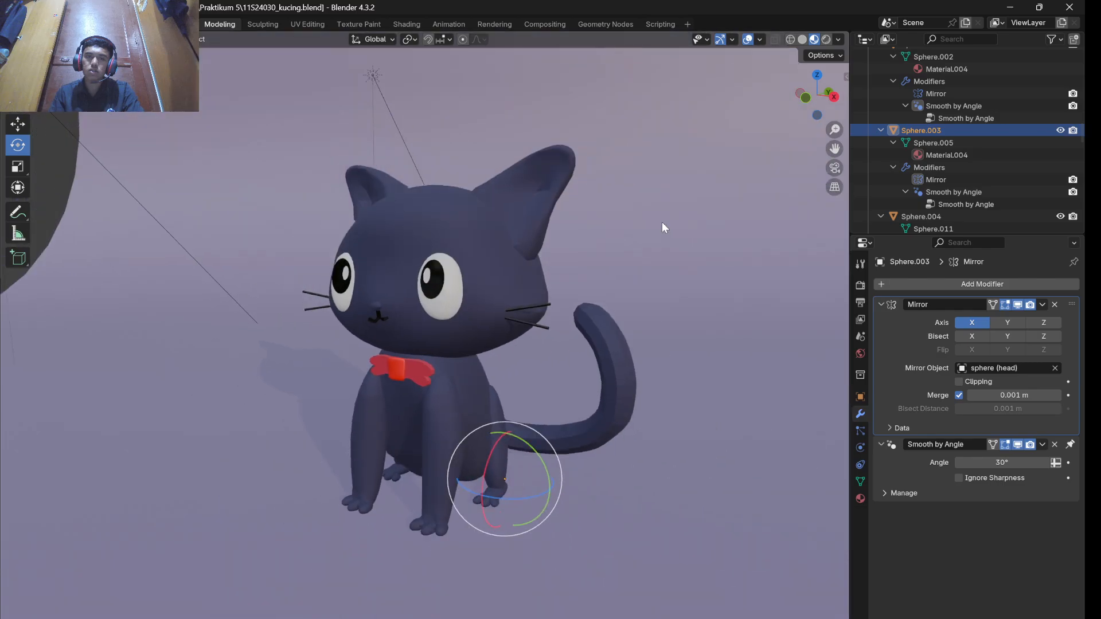
{"action": "middle_click_drag", "start_coordinate": [658, 226], "coordinate": [517, 282]}
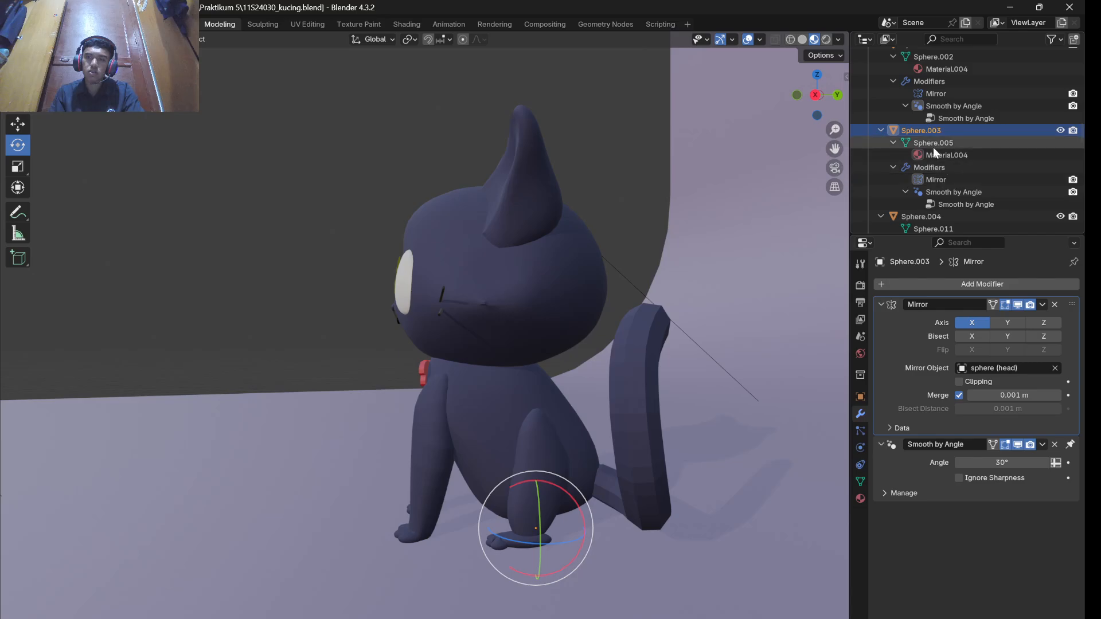
- Select the eyeballs again by their object entry and look through the list of the cat's other parts
{"action": "left_click", "coordinate": [922, 215]}
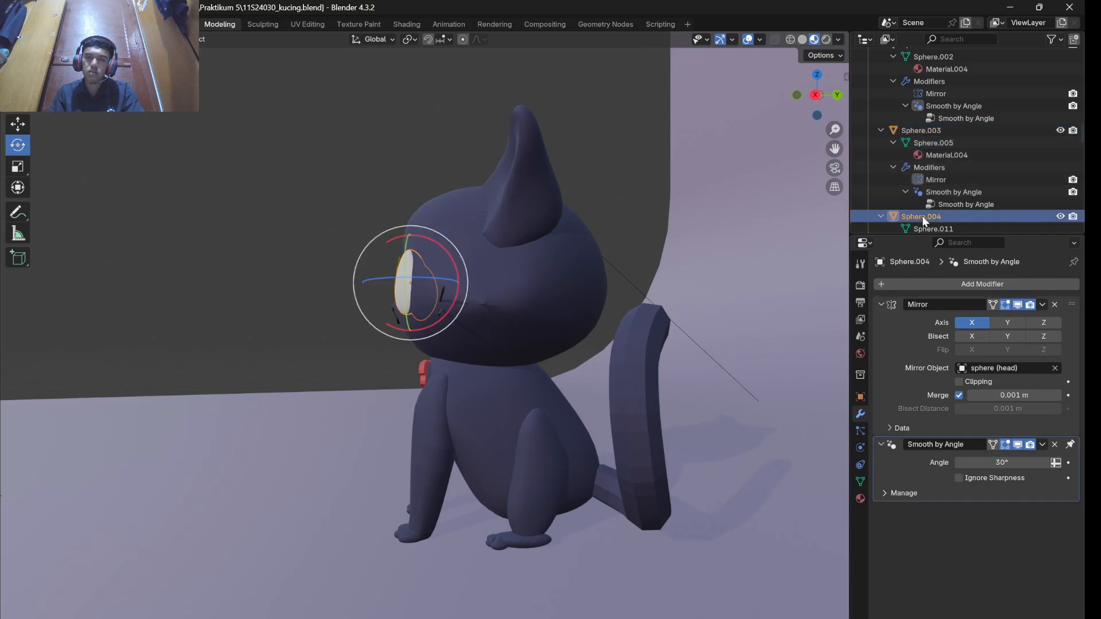
{"action": "scroll", "coordinate": [996, 164], "scroll_direction": "down", "scroll_amount": 10}
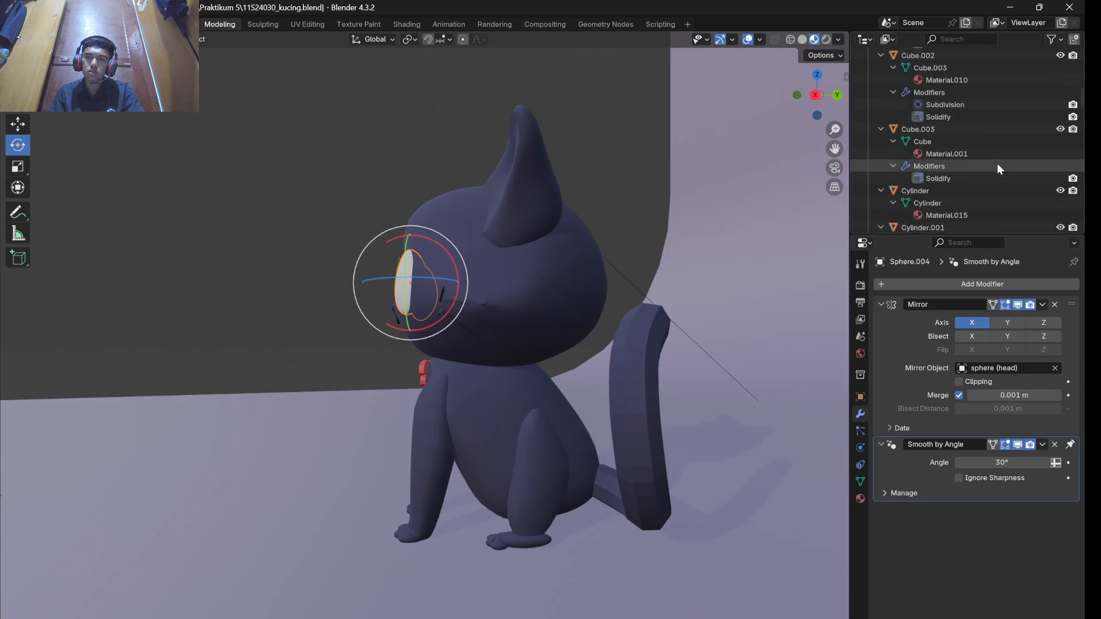
{"action": "scroll", "coordinate": [996, 165], "scroll_direction": "up", "scroll_amount": 15}
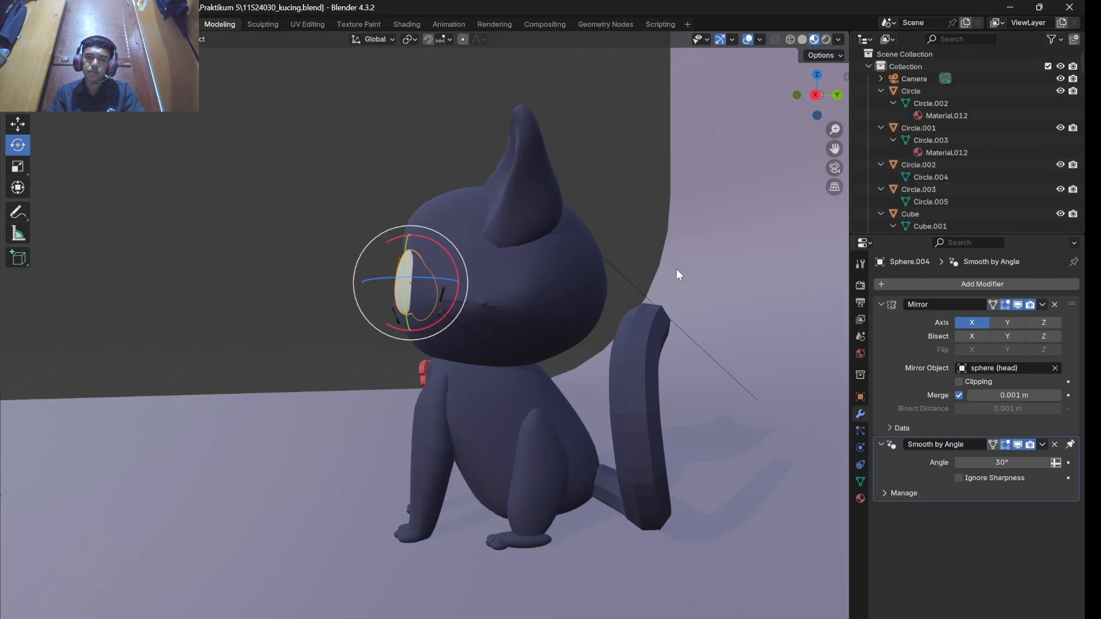
- Select the cat's tail and locate its object entry with the modifiers listed
{"action": "middle_click_drag", "start_coordinate": [676, 269], "coordinate": [651, 319]}
{"action": "left_click", "coordinate": [651, 319]}
{"action": "scroll", "coordinate": [1027, 137], "scroll_direction": "down", "scroll_amount": 3}
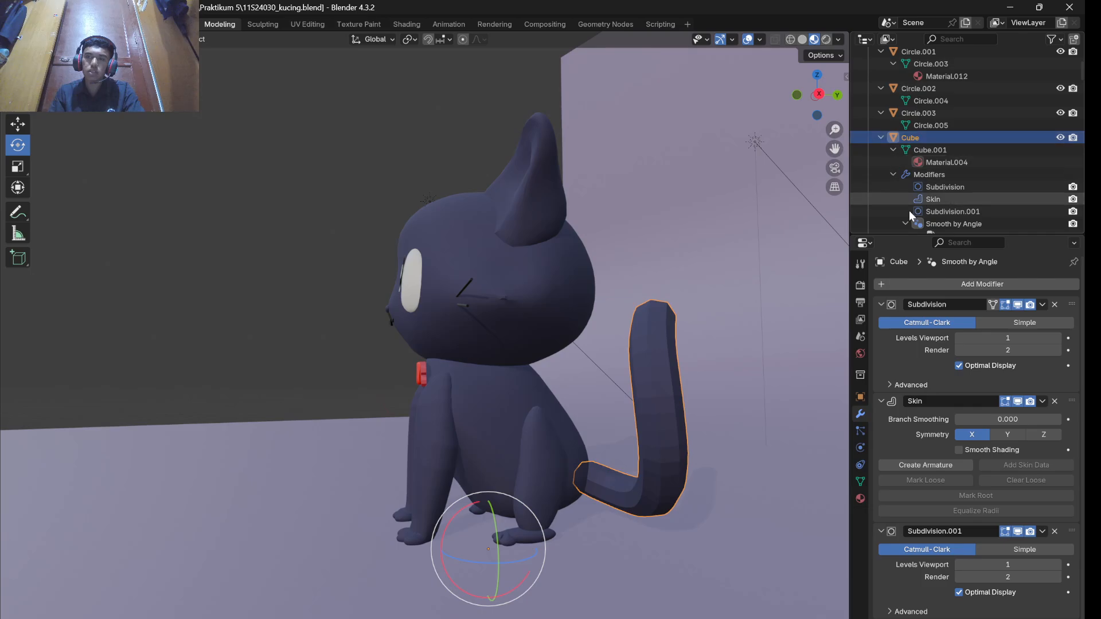
{"action": "middle_click_drag", "start_coordinate": [796, 288], "coordinate": [780, 277]}
{"action": "scroll", "coordinate": [962, 149], "scroll_direction": "down", "scroll_amount": 2}
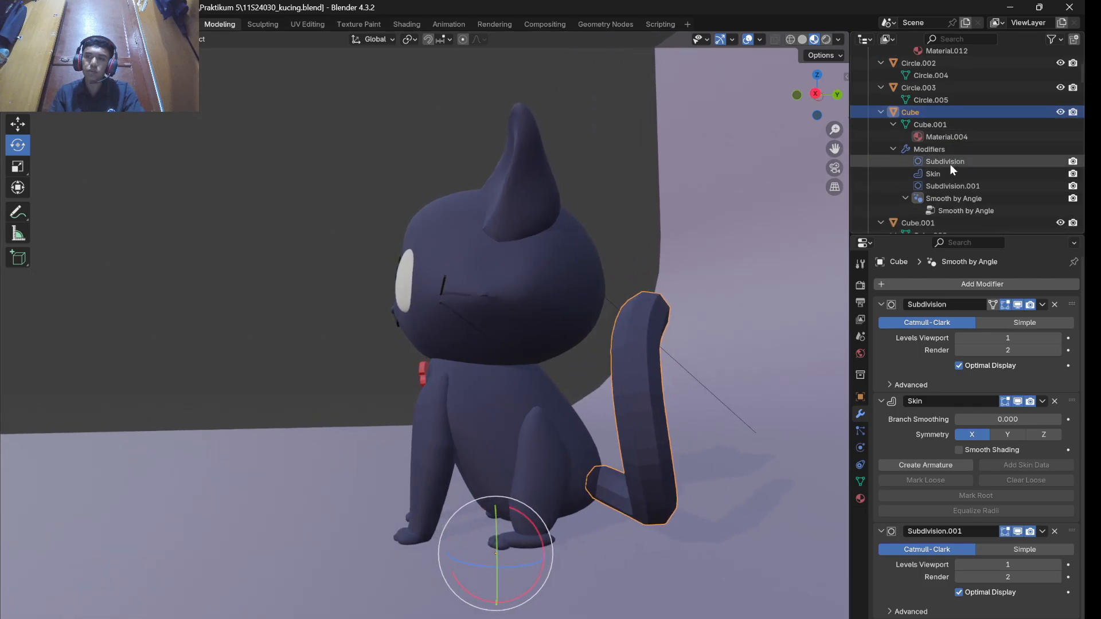
- Inspect the tail's Subdivision, Skin, Subdivision.001 and Smooth by Angle modifiers one after another
{"action": "left_click", "coordinate": [951, 160]}
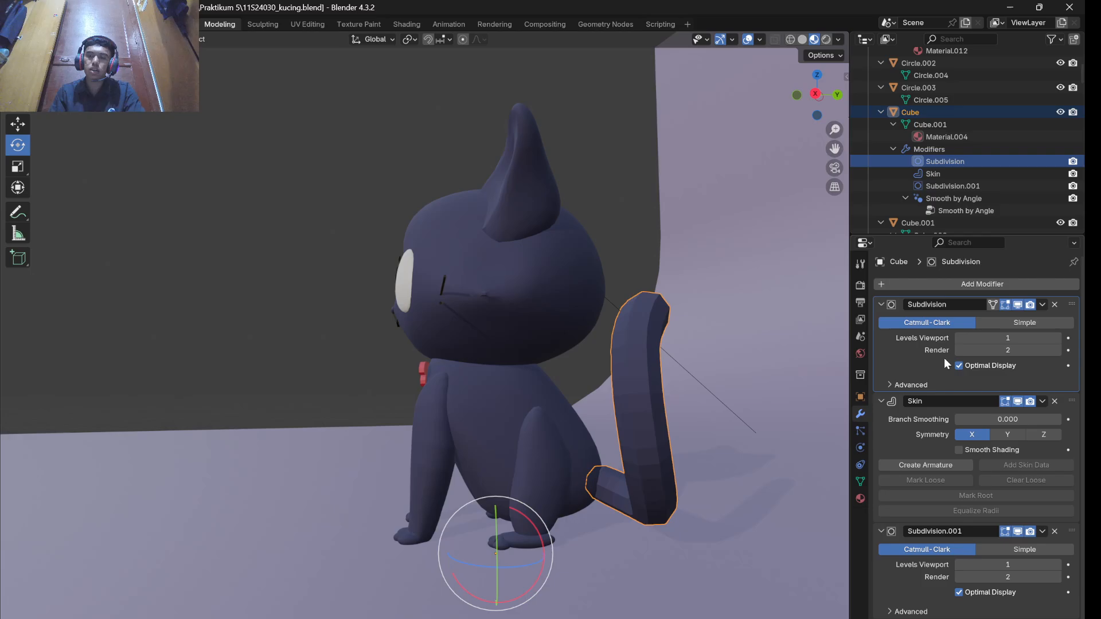
{"action": "left_click", "coordinate": [939, 172]}
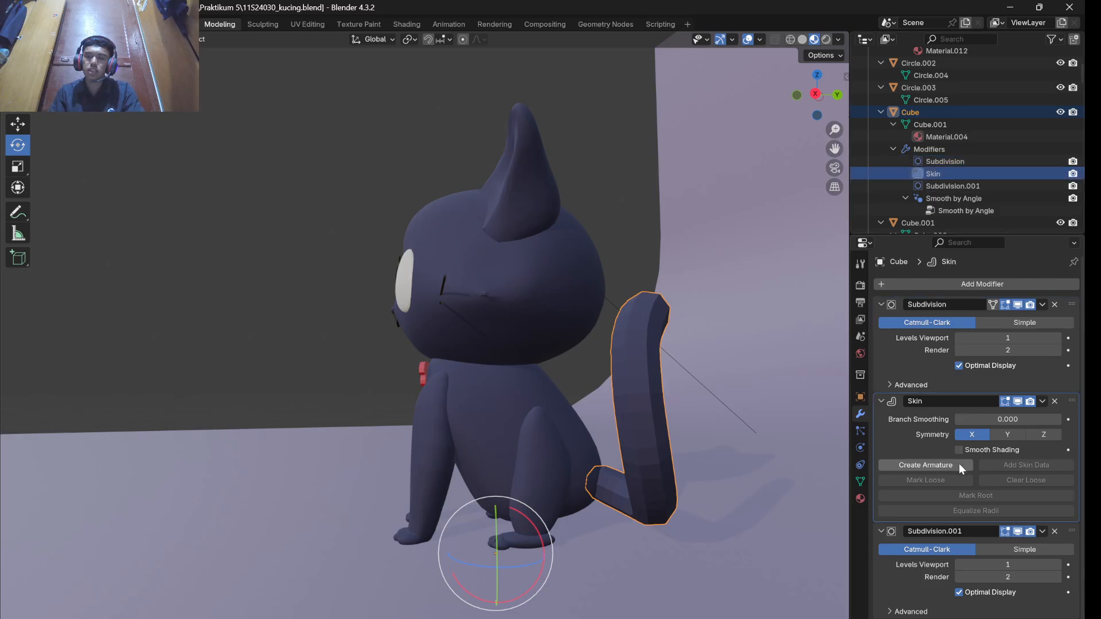
{"action": "scroll", "coordinate": [961, 463], "scroll_direction": "down", "scroll_amount": 1}
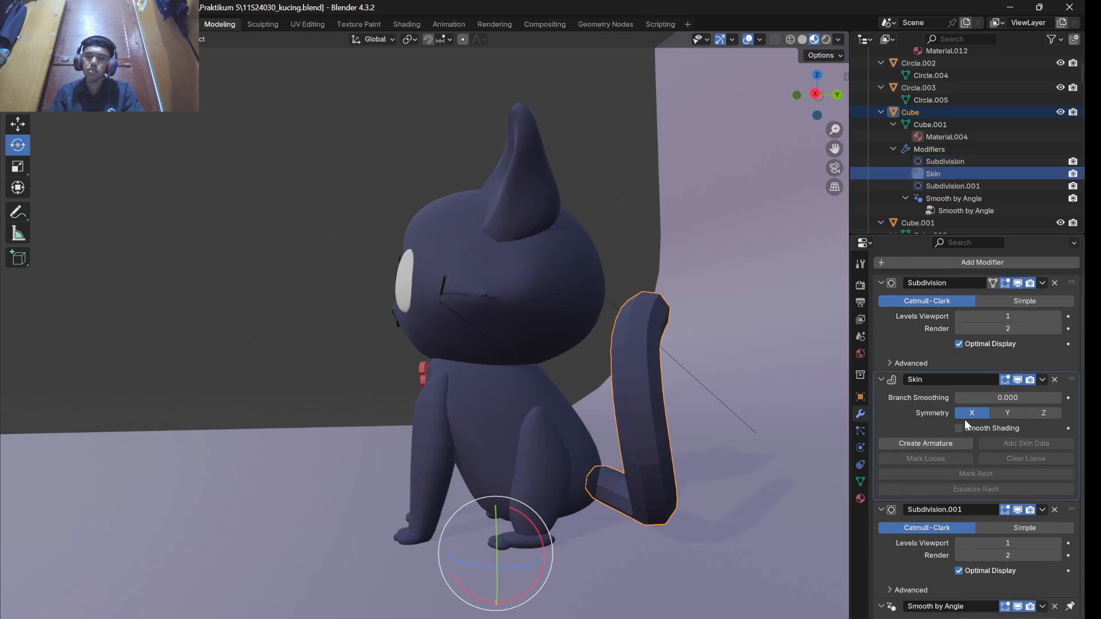
{"action": "left_click", "coordinate": [958, 184]}
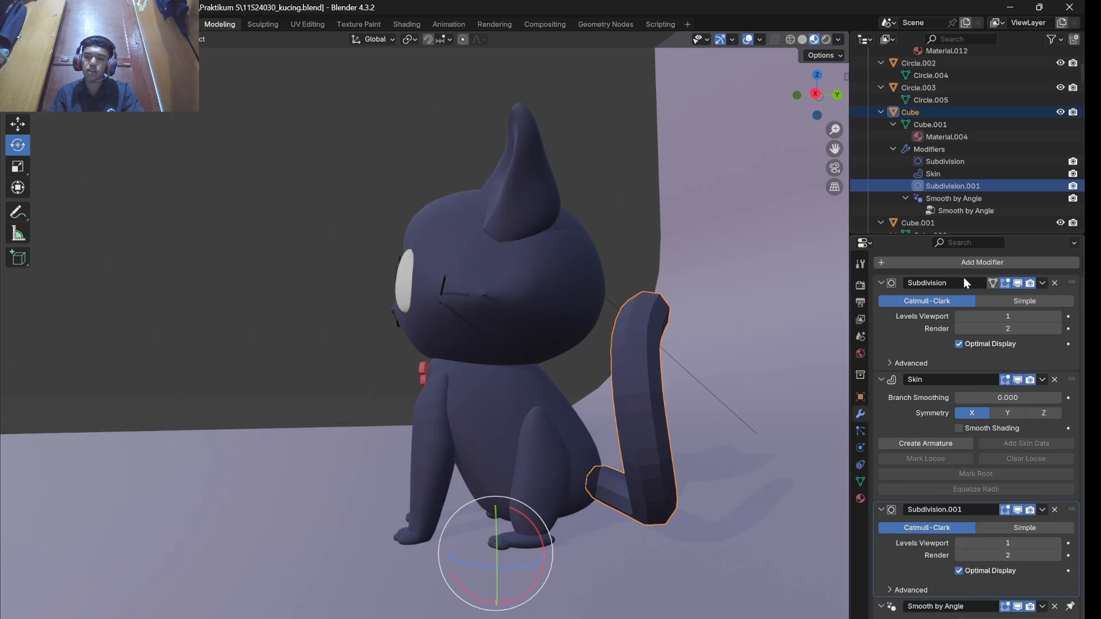
{"action": "scroll", "coordinate": [974, 183], "scroll_direction": "down", "scroll_amount": 2}
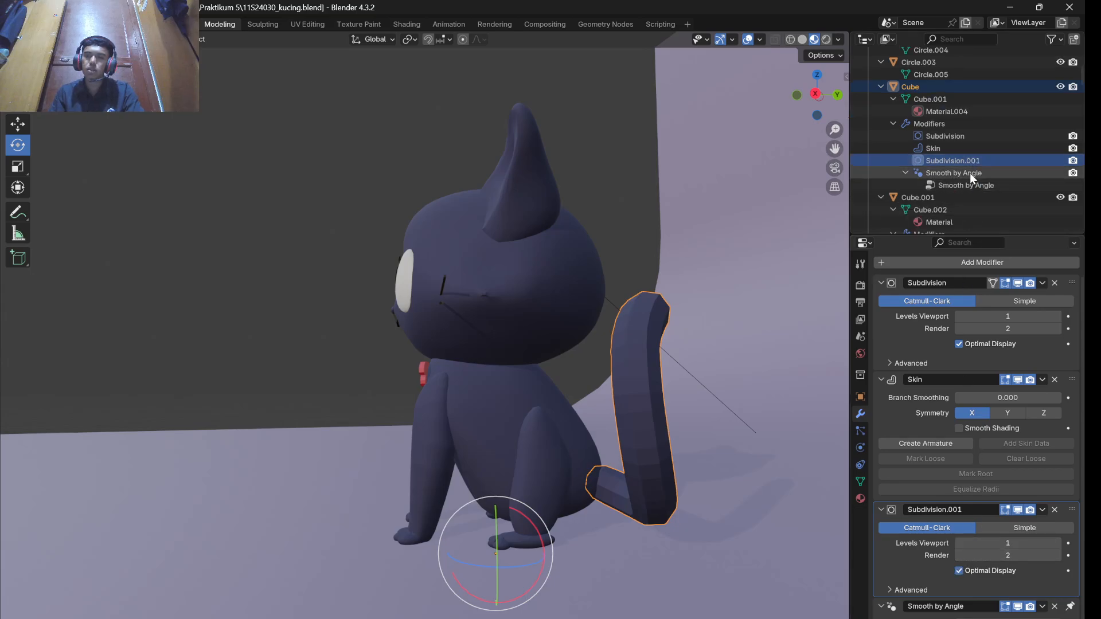
{"action": "left_click", "coordinate": [969, 174]}
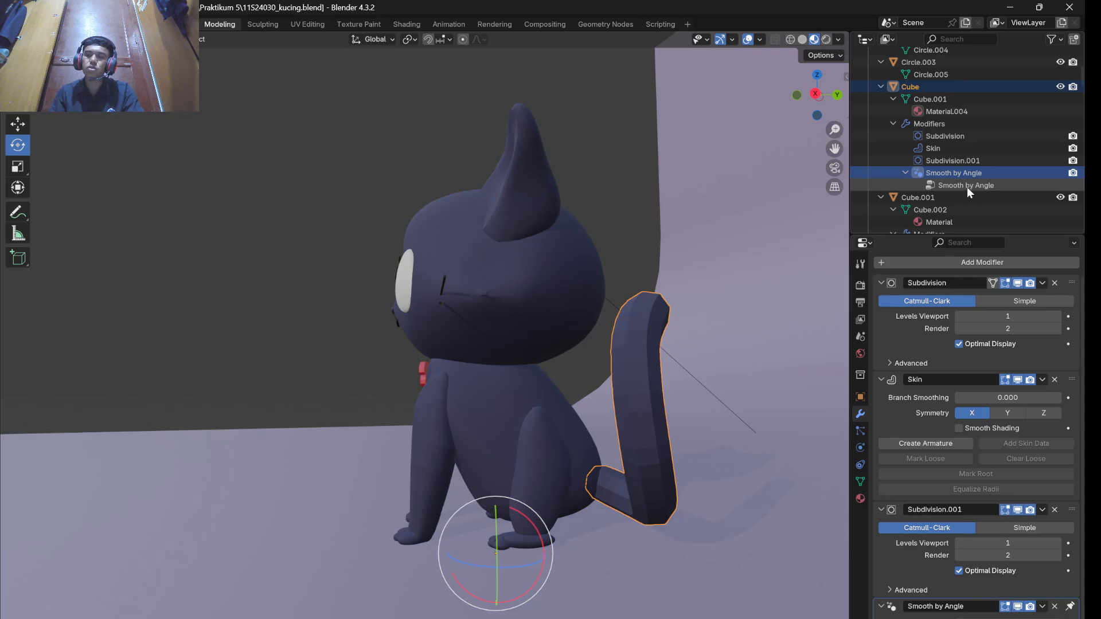
- Inspect the entry nested under the tail's Smooth by Angle modifier, and reselect the tail in the scene
{"action": "left_click", "coordinate": [967, 186]}
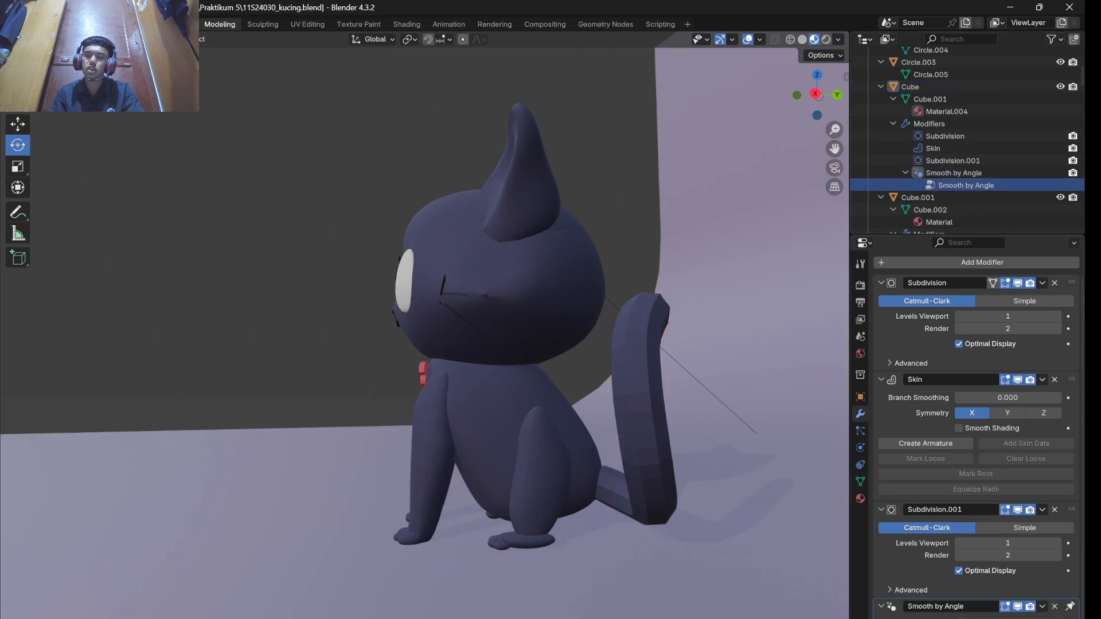
{"action": "left_click", "coordinate": [624, 384]}
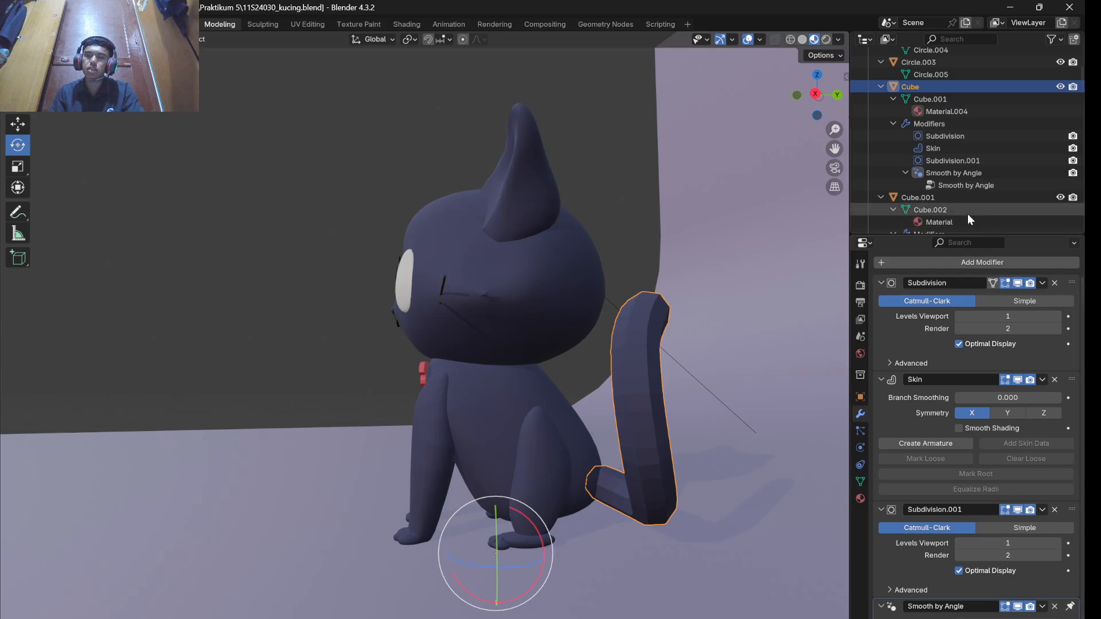
- Select the bow tie's central red knot by its object entry and view it up close from the cat's front
{"action": "scroll", "coordinate": [968, 214], "scroll_direction": "down", "scroll_amount": 1}
{"action": "left_click", "coordinate": [918, 173]}
{"action": "middle_click_drag", "start_coordinate": [649, 303], "coordinate": [749, 342]}
{"action": "scroll", "coordinate": [438, 417], "scroll_direction": "up", "scroll_amount": 6}
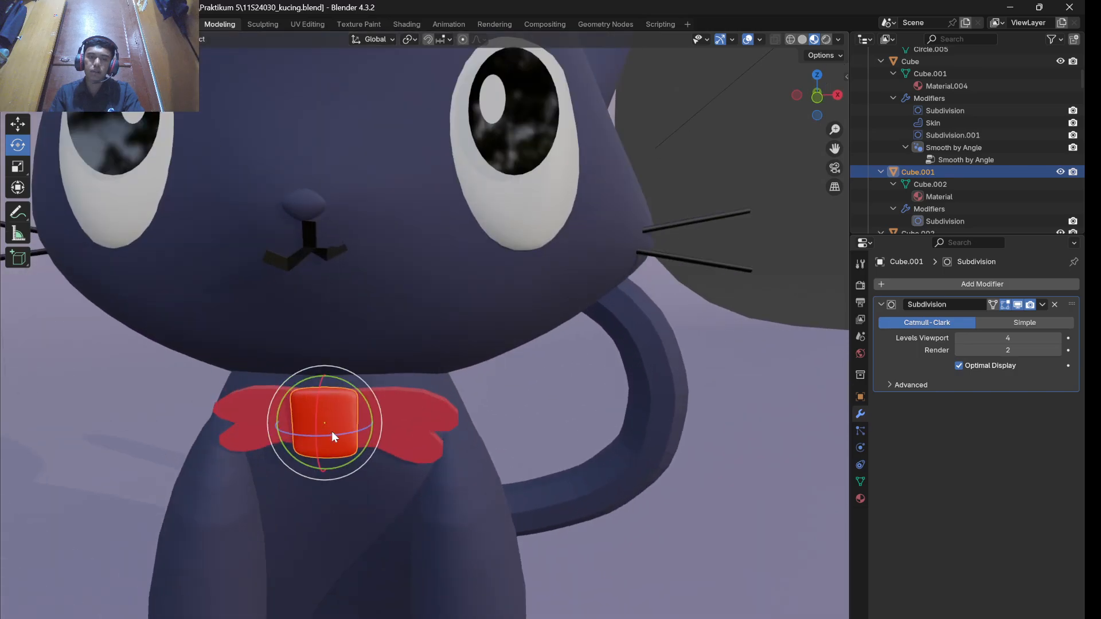
{"action": "middle_click_drag", "start_coordinate": [331, 431], "coordinate": [359, 430]}
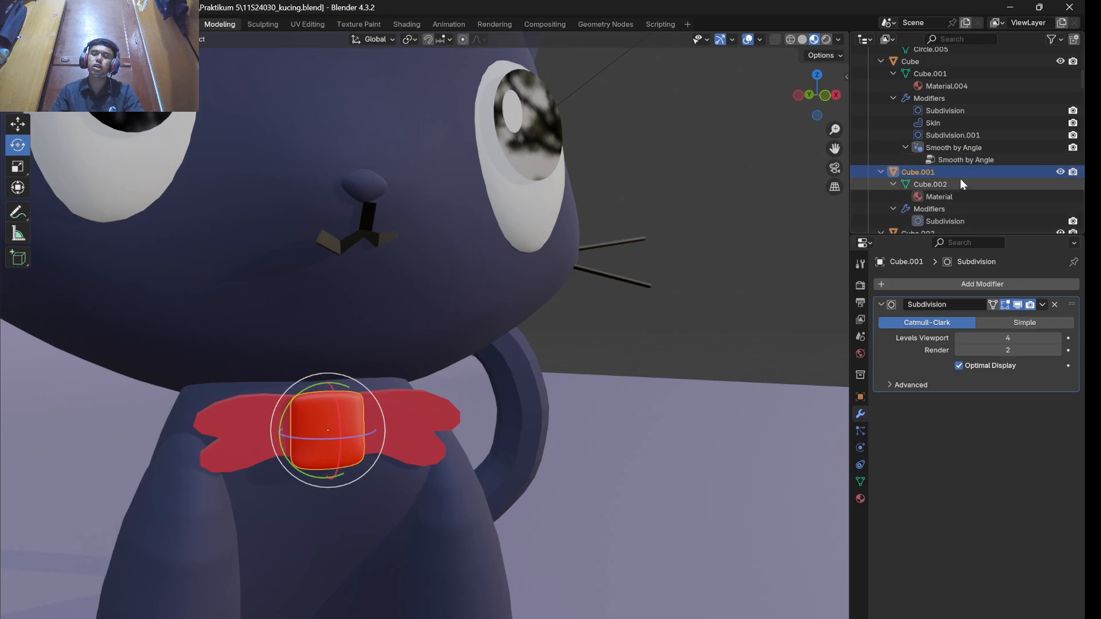
{"action": "middle_click_drag", "start_coordinate": [682, 246], "coordinate": [599, 286]}
{"action": "scroll", "coordinate": [589, 256], "scroll_direction": "down", "scroll_amount": 2}
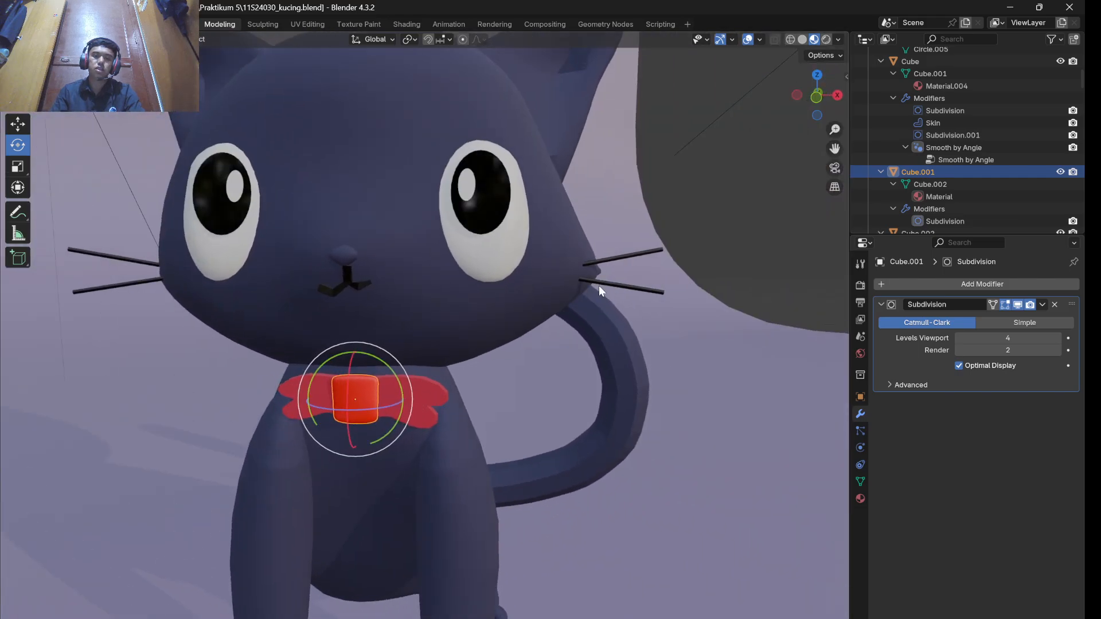
- Inspect the bow tie knot's material and the colour values of its Base Color
{"action": "left_click", "coordinate": [934, 195]}
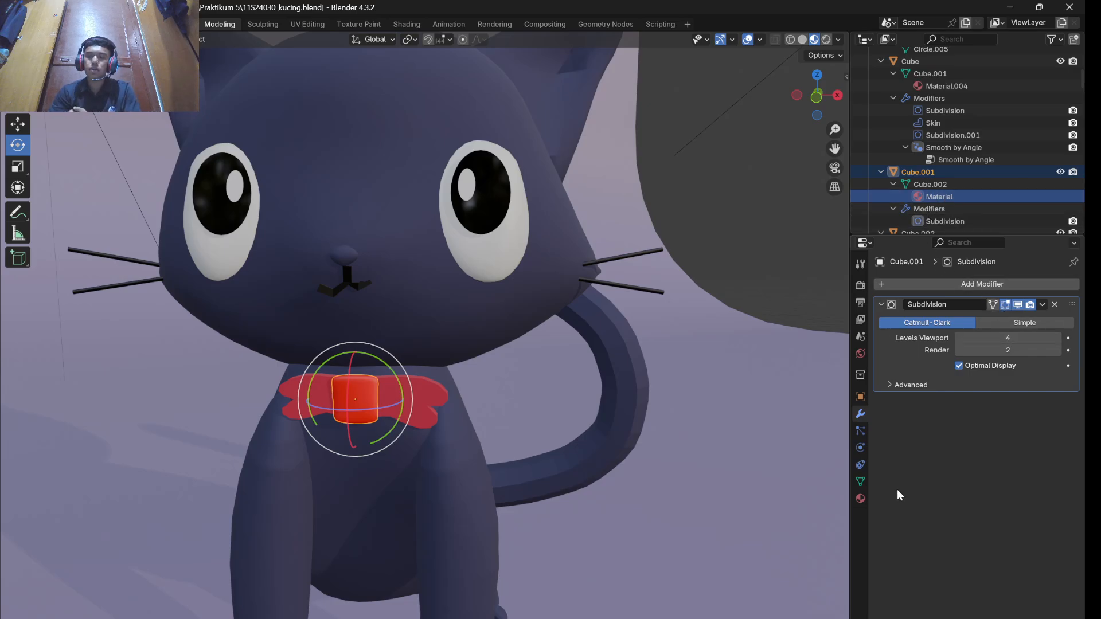
{"action": "left_click", "coordinate": [860, 498]}
{"action": "left_click", "coordinate": [985, 413]}
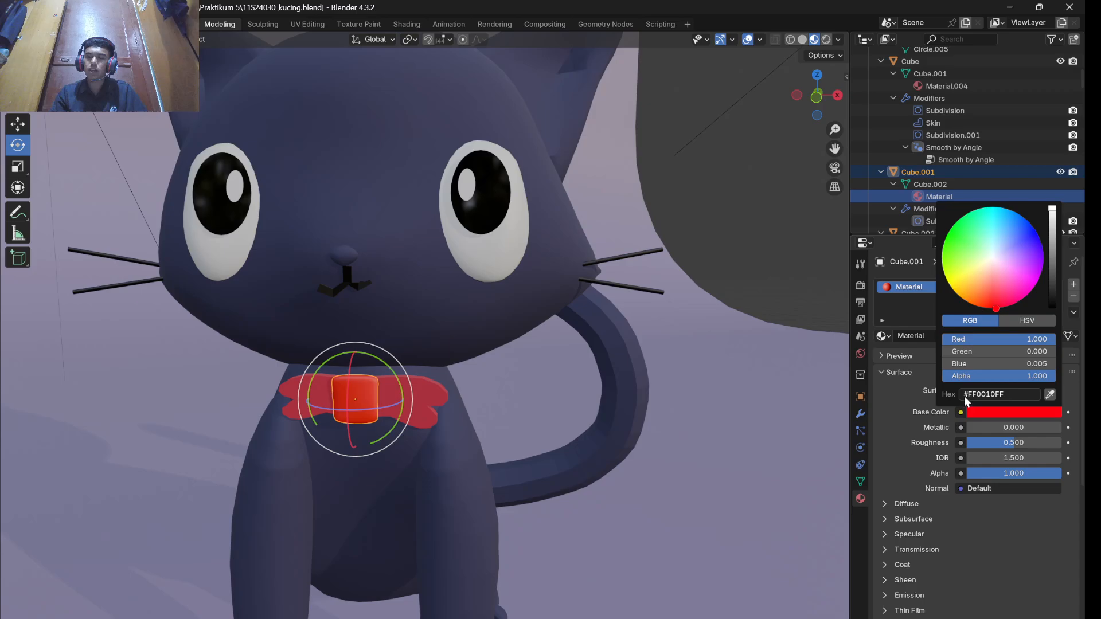
{"action": "left_click", "coordinate": [912, 390]}
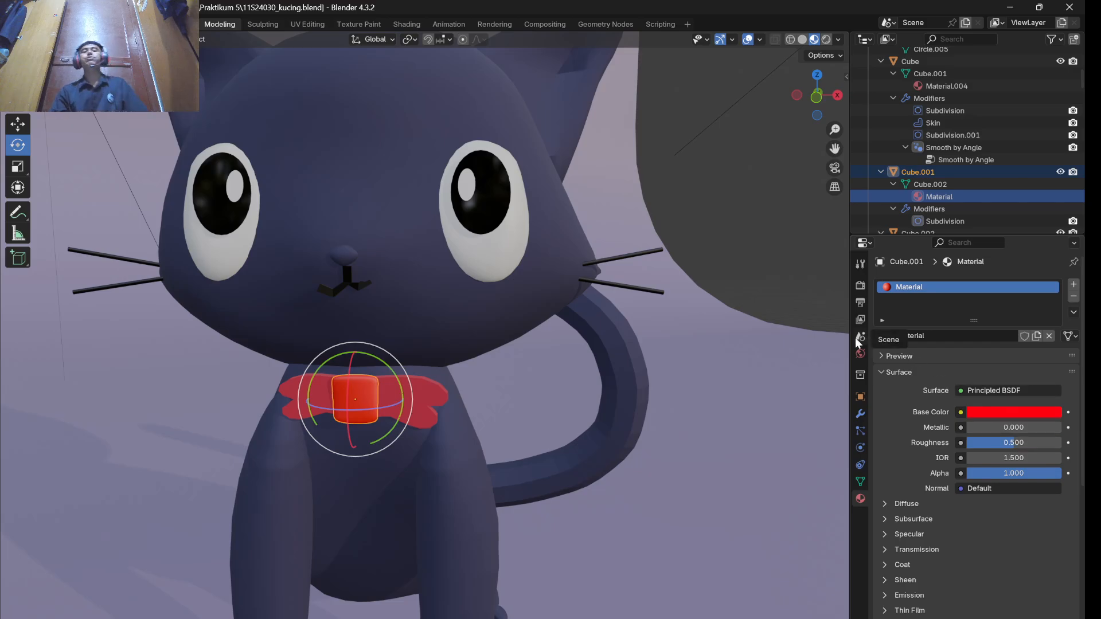
- Select the bow tie's ribbon and inspect its material's Base Color in both RGB and HSV modes
{"action": "left_click", "coordinate": [435, 400]}
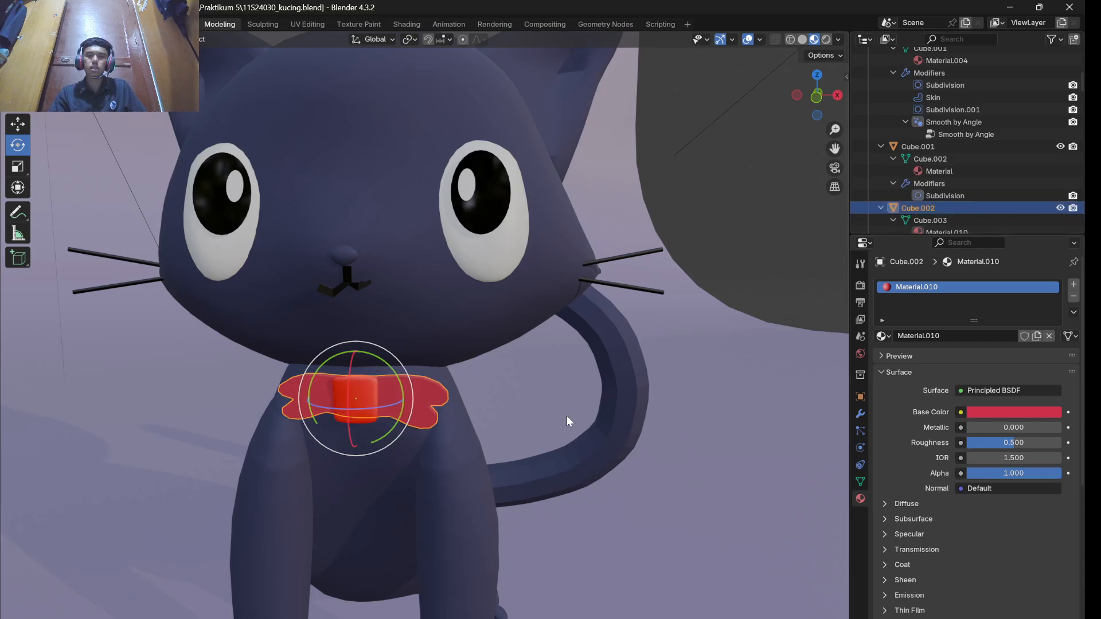
{"action": "scroll", "coordinate": [940, 198], "scroll_direction": "down", "scroll_amount": 2}
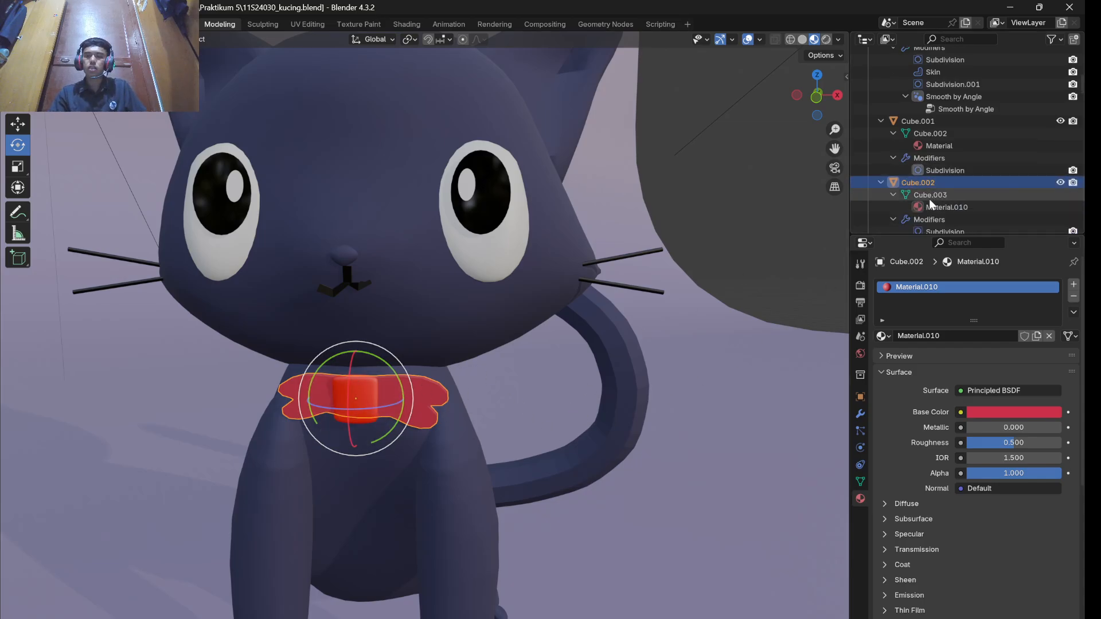
{"action": "left_click", "coordinate": [975, 205]}
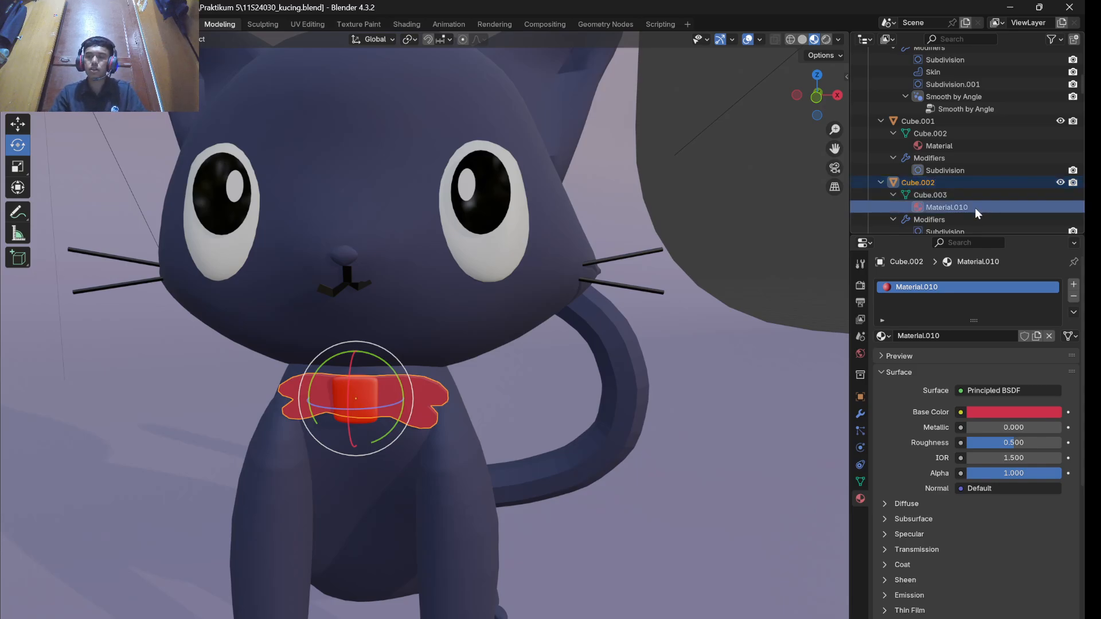
{"action": "left_click", "coordinate": [999, 412]}
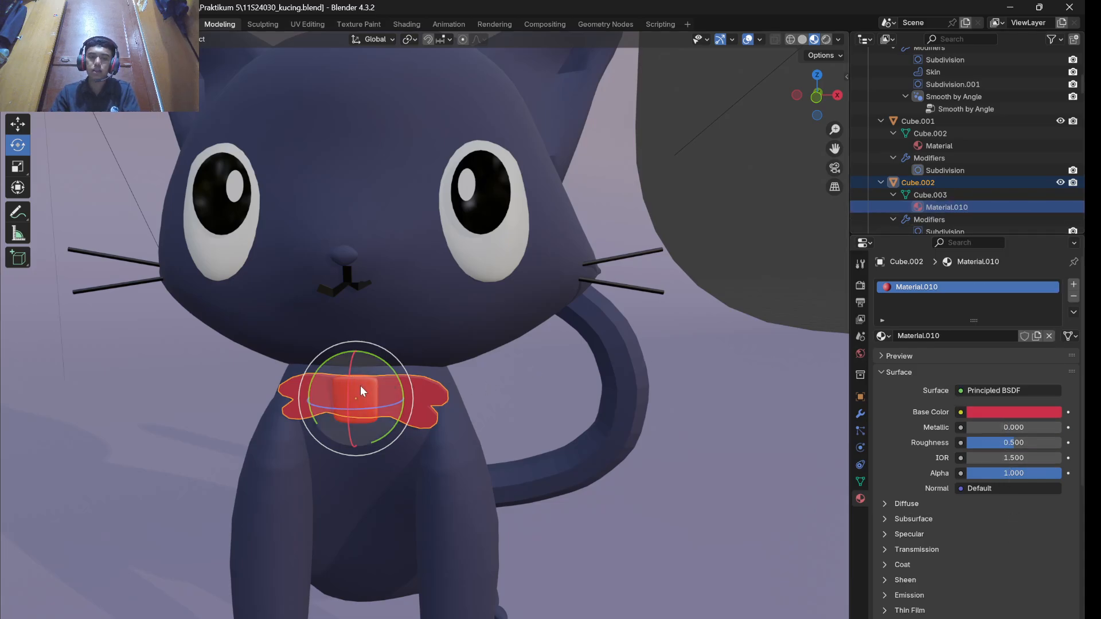
{"action": "left_click", "coordinate": [991, 411]}
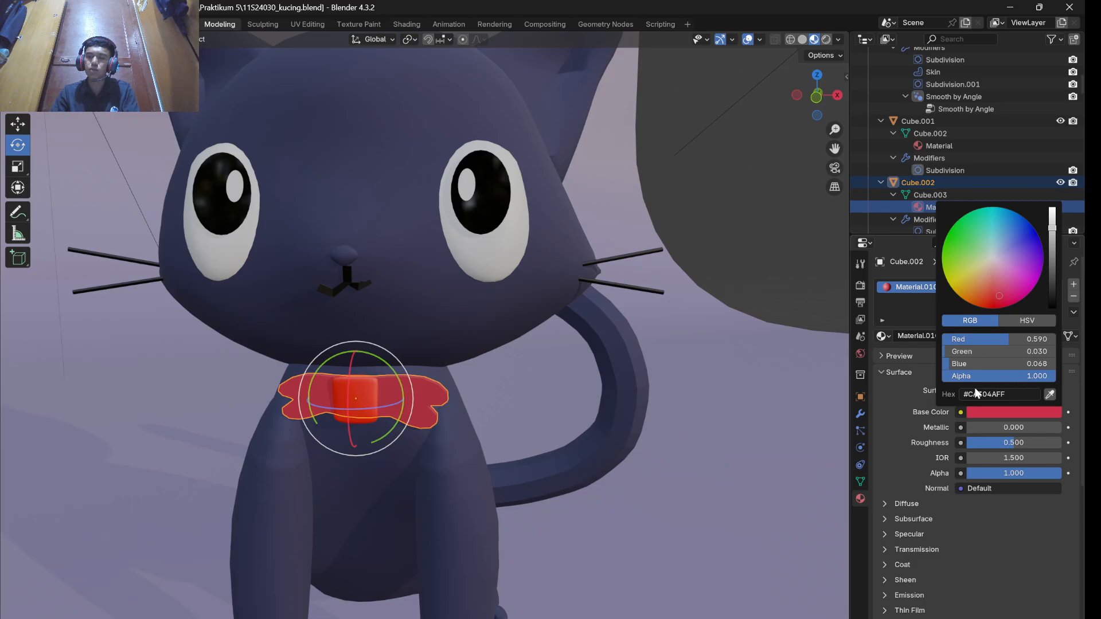
{"action": "left_click", "coordinate": [1025, 324]}
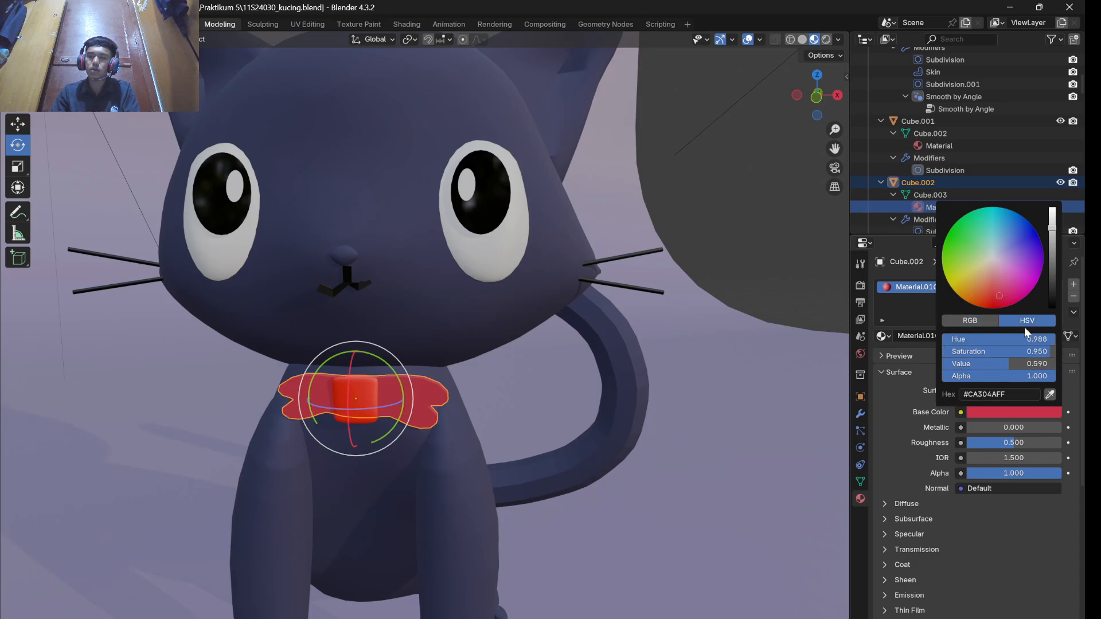
{"action": "left_click", "coordinate": [969, 321]}
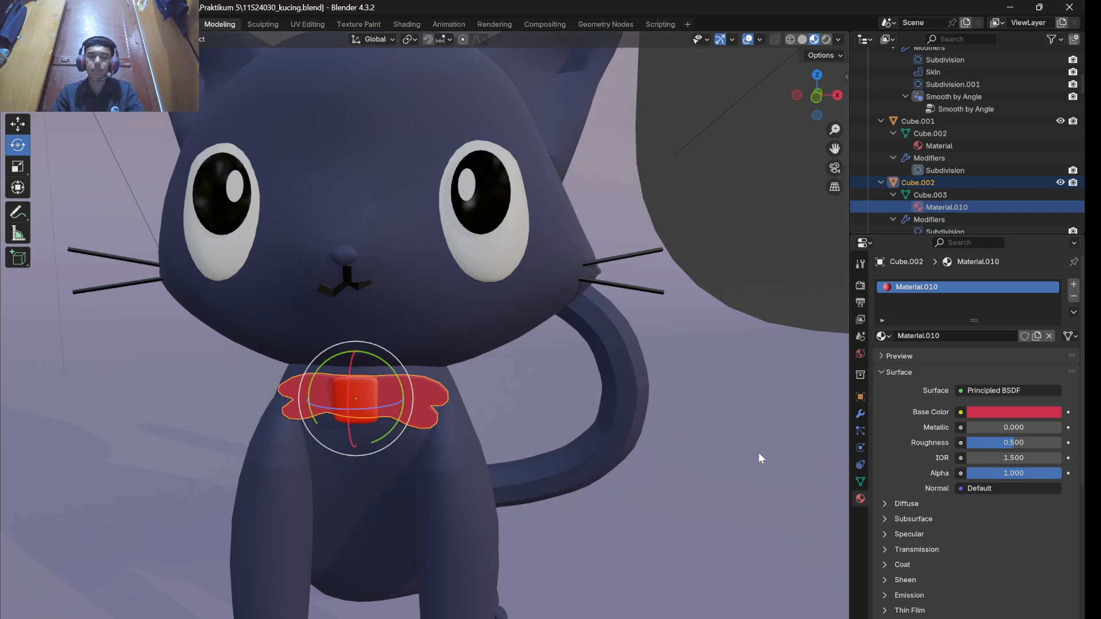
- Select the cat's front legs and locate their object entry with the modifiers listed
{"action": "scroll", "coordinate": [746, 456], "scroll_direction": "down", "scroll_amount": 3}
{"action": "middle_click_drag", "start_coordinate": [528, 487], "coordinate": [426, 485]}
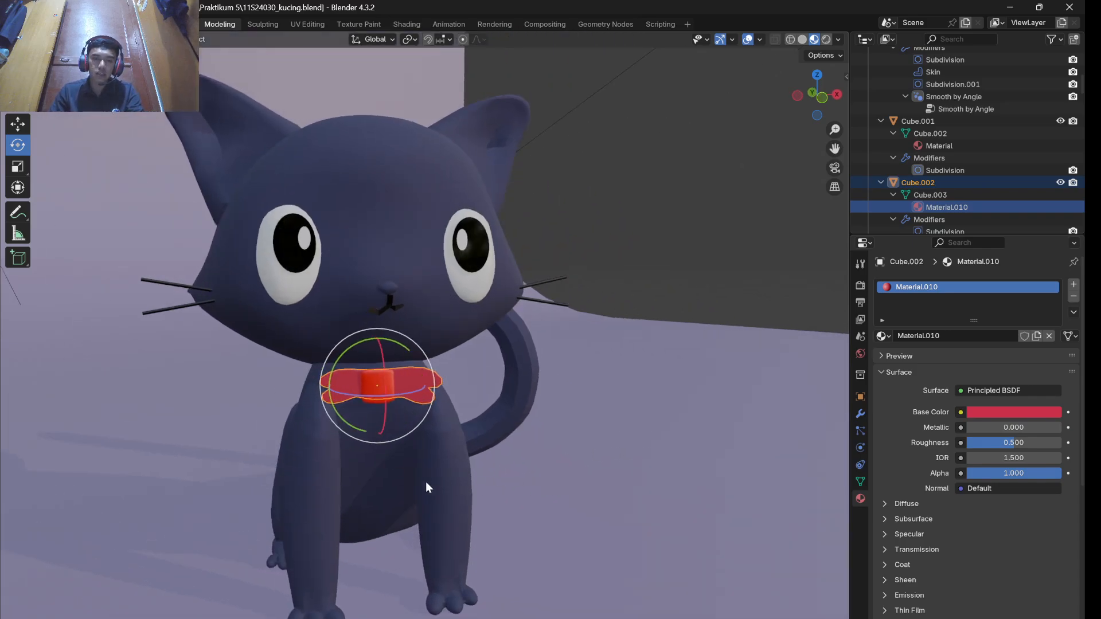
{"action": "left_click", "coordinate": [319, 485]}
{"action": "scroll", "coordinate": [983, 190], "scroll_direction": "down", "scroll_amount": 3}
{"action": "scroll", "coordinate": [983, 182], "scroll_direction": "down", "scroll_amount": 10}
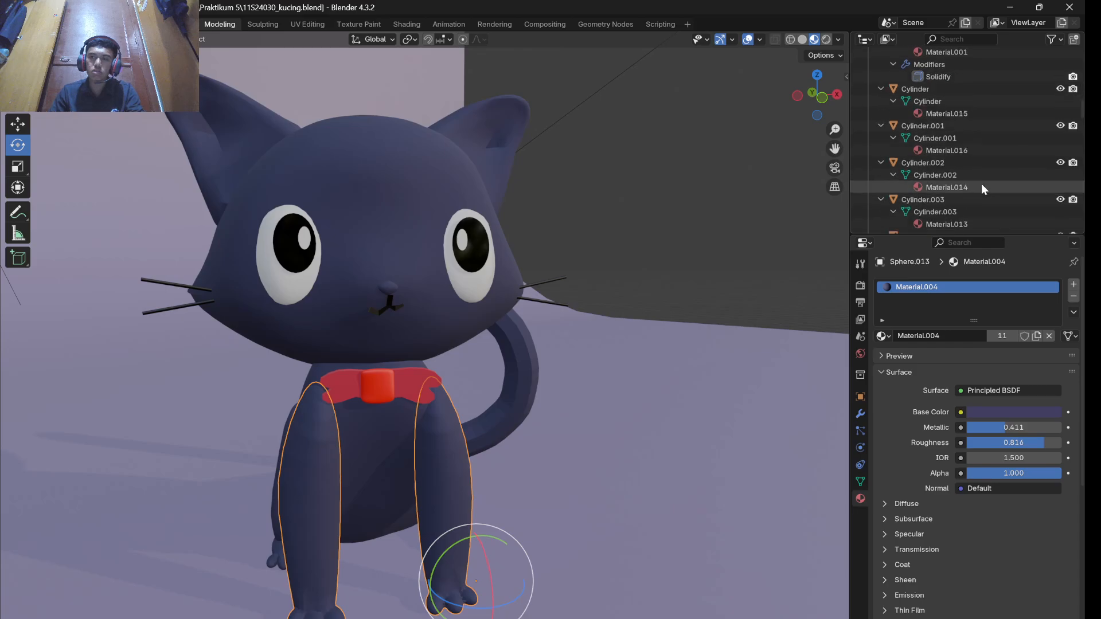
{"action": "scroll", "coordinate": [974, 188], "scroll_direction": "down", "scroll_amount": 5}
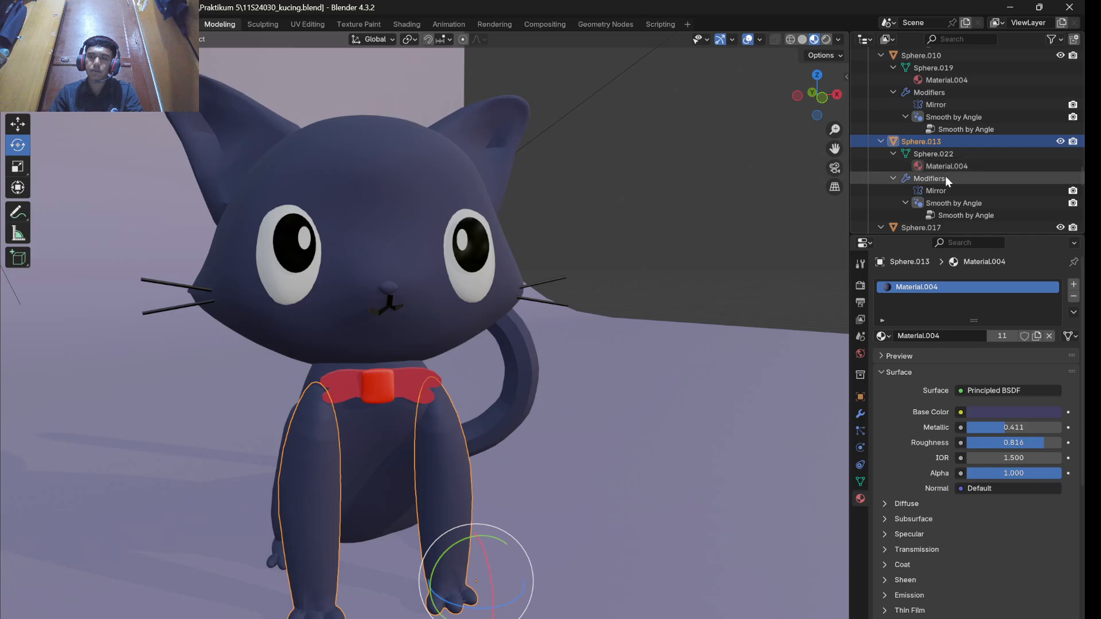
{"action": "scroll", "coordinate": [921, 188], "scroll_direction": "down", "scroll_amount": 2}
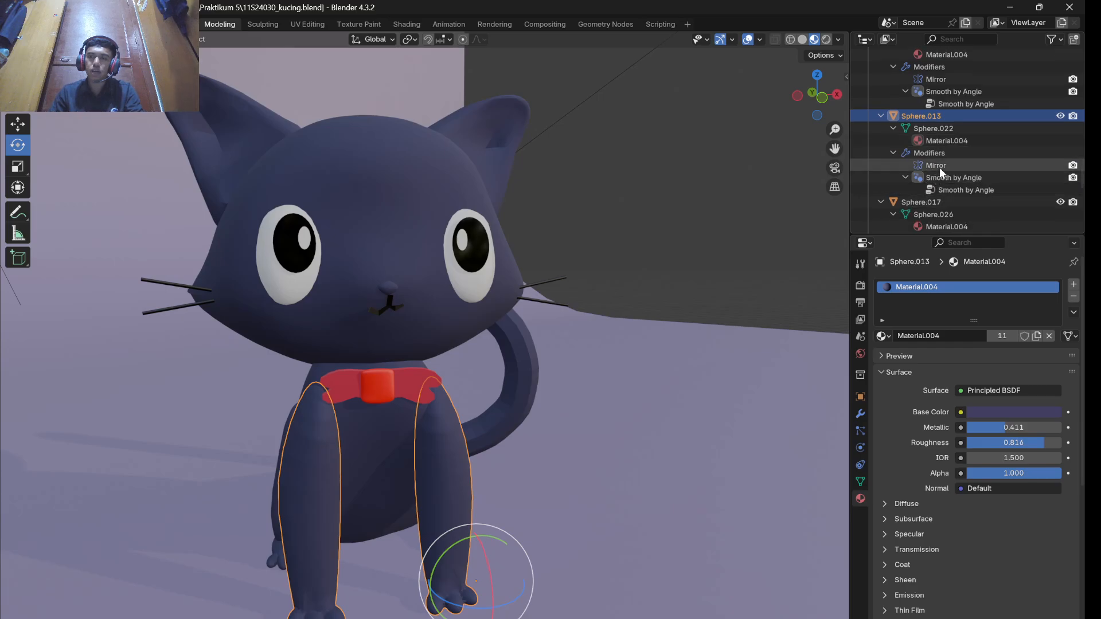
- Inspect the settings of the front legs' Mirror and Smooth by Angle modifiers
{"action": "left_click", "coordinate": [940, 167]}
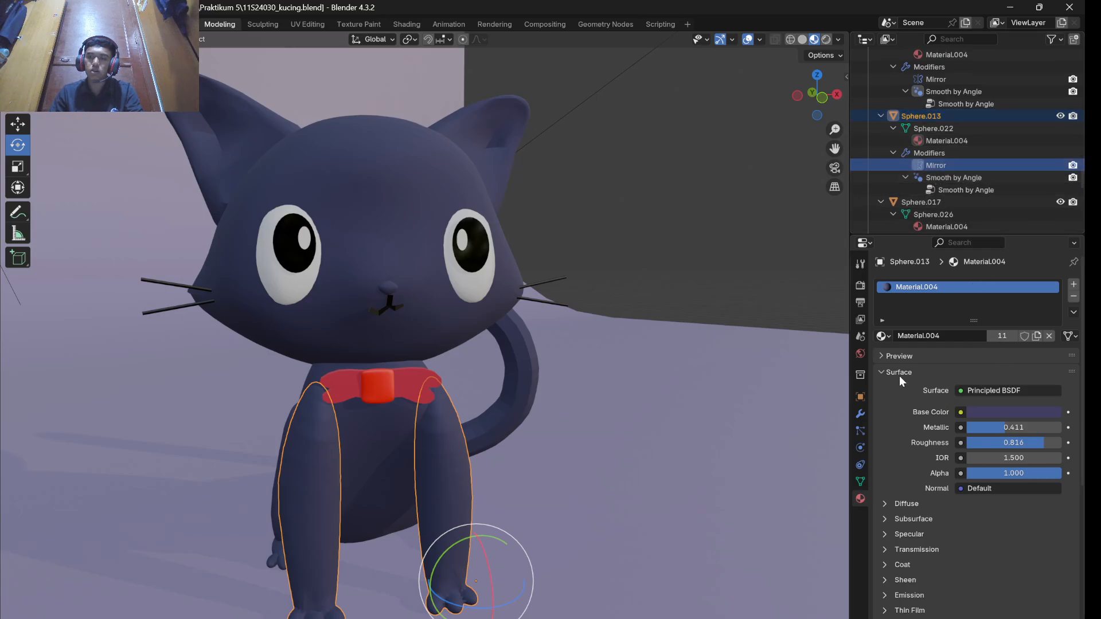
{"action": "left_click", "coordinate": [949, 173]}
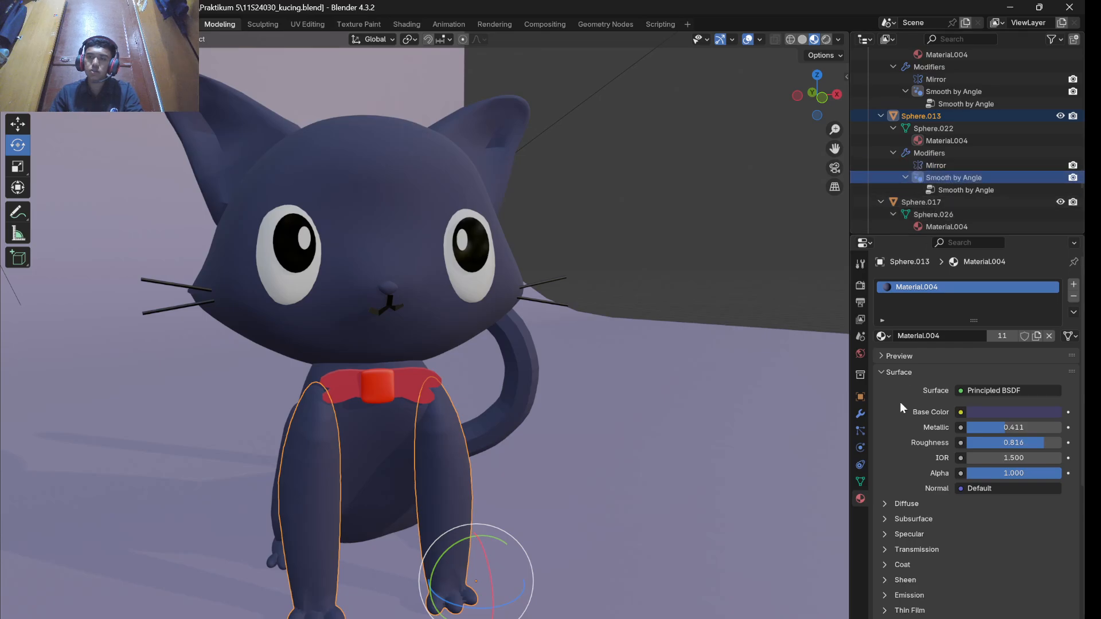
{"action": "left_click", "coordinate": [860, 414]}
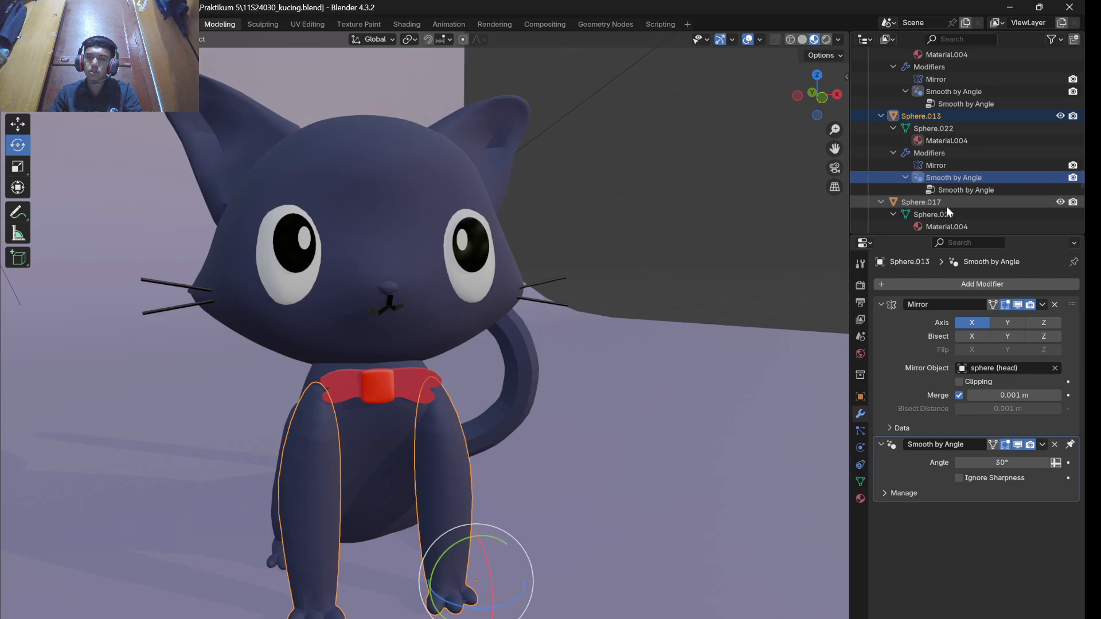
{"action": "left_click", "coordinate": [944, 164]}
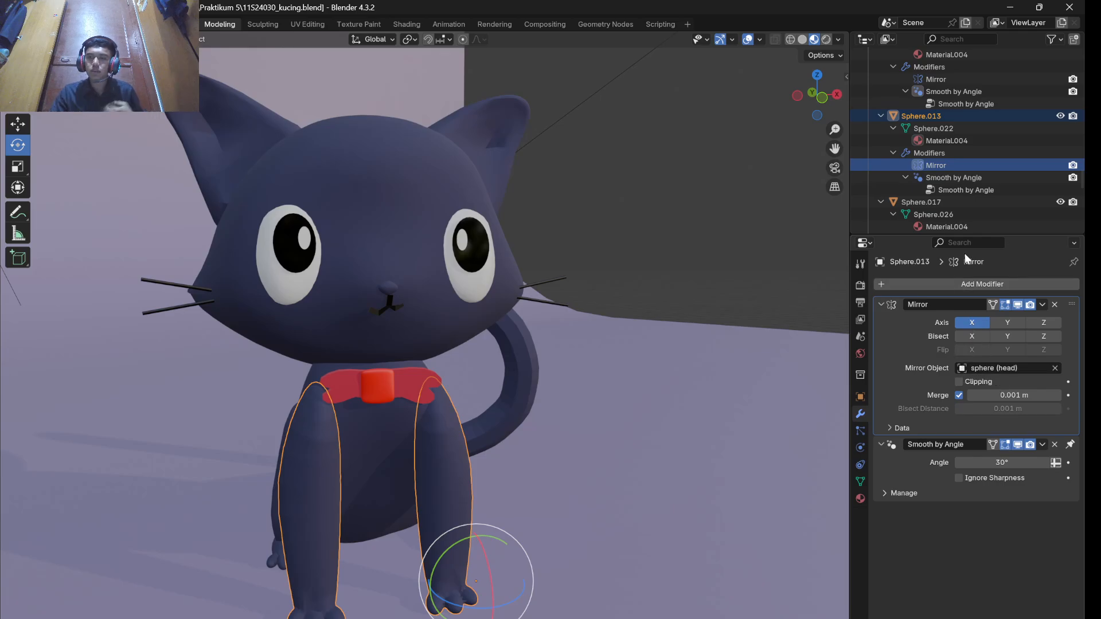
{"action": "left_click", "coordinate": [968, 176]}
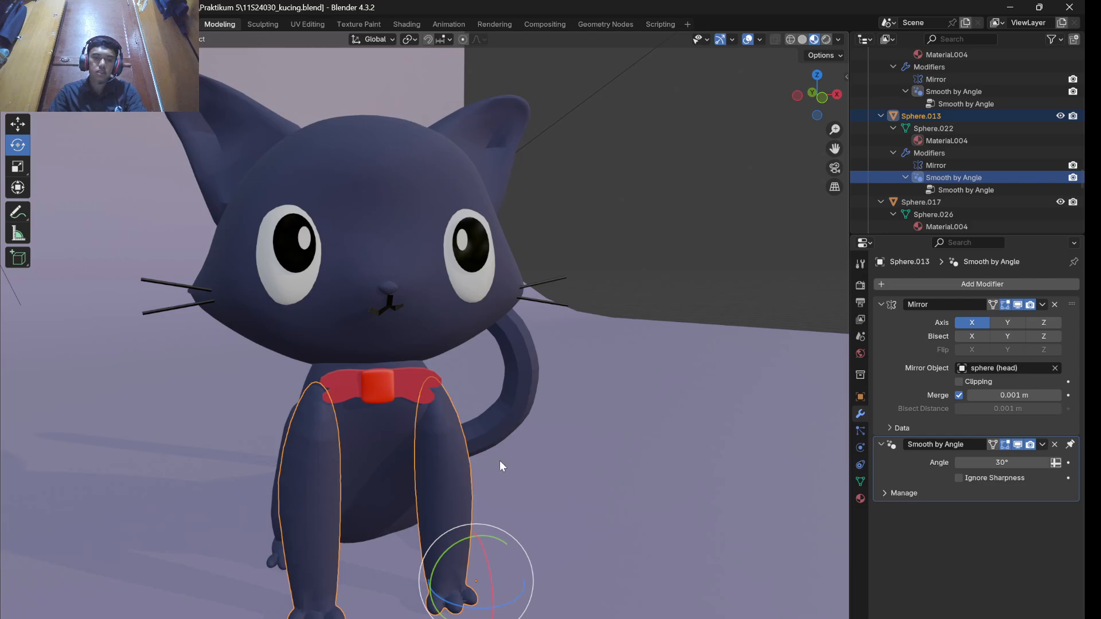
- Select the cat's hind legs from the side and inspect their Mirror modifier
{"action": "middle_click_drag", "start_coordinate": [500, 462], "coordinate": [446, 496]}
{"action": "left_click", "coordinate": [251, 528]}
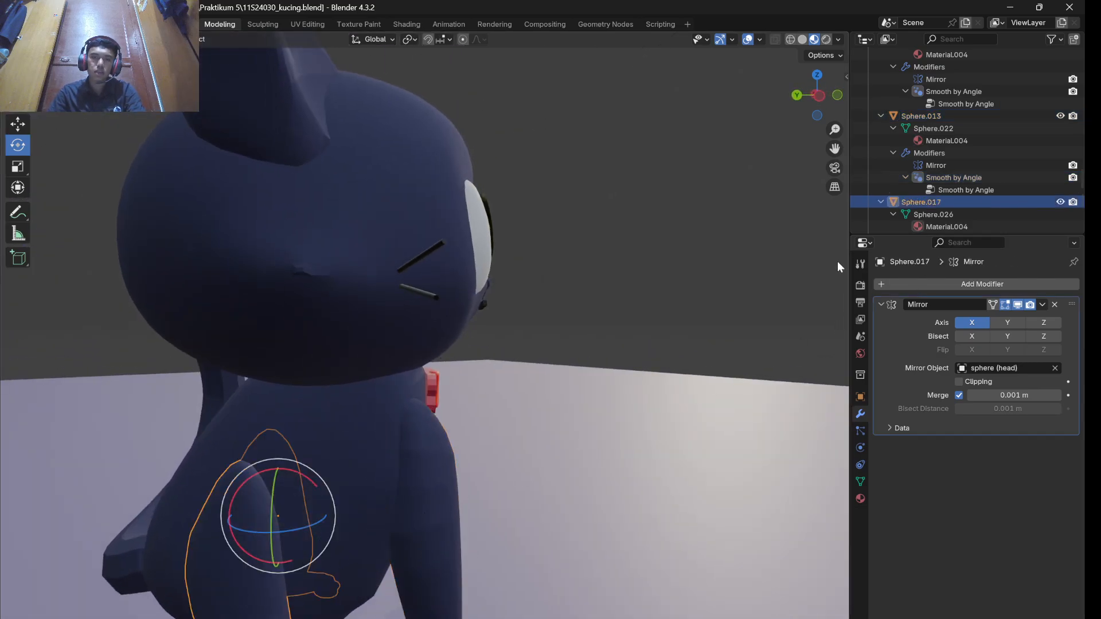
{"action": "scroll", "coordinate": [986, 211], "scroll_direction": "down", "scroll_amount": 2}
{"action": "middle_click_drag", "start_coordinate": [389, 449], "coordinate": [418, 450]}
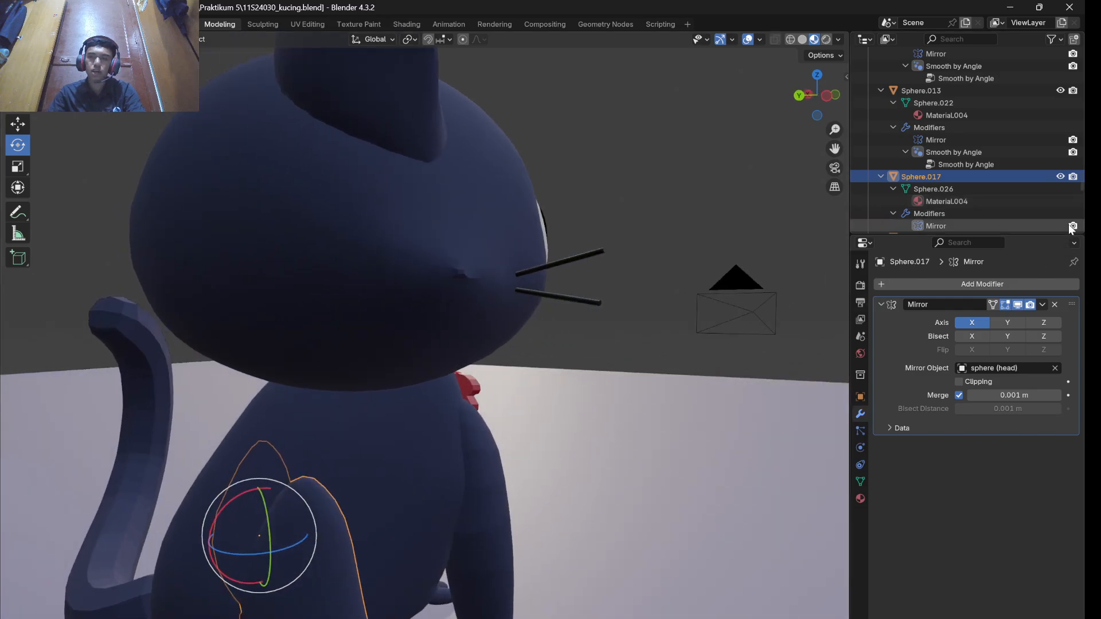
{"action": "scroll", "coordinate": [1003, 212], "scroll_direction": "down", "scroll_amount": 2}
{"action": "left_click", "coordinate": [976, 200]}
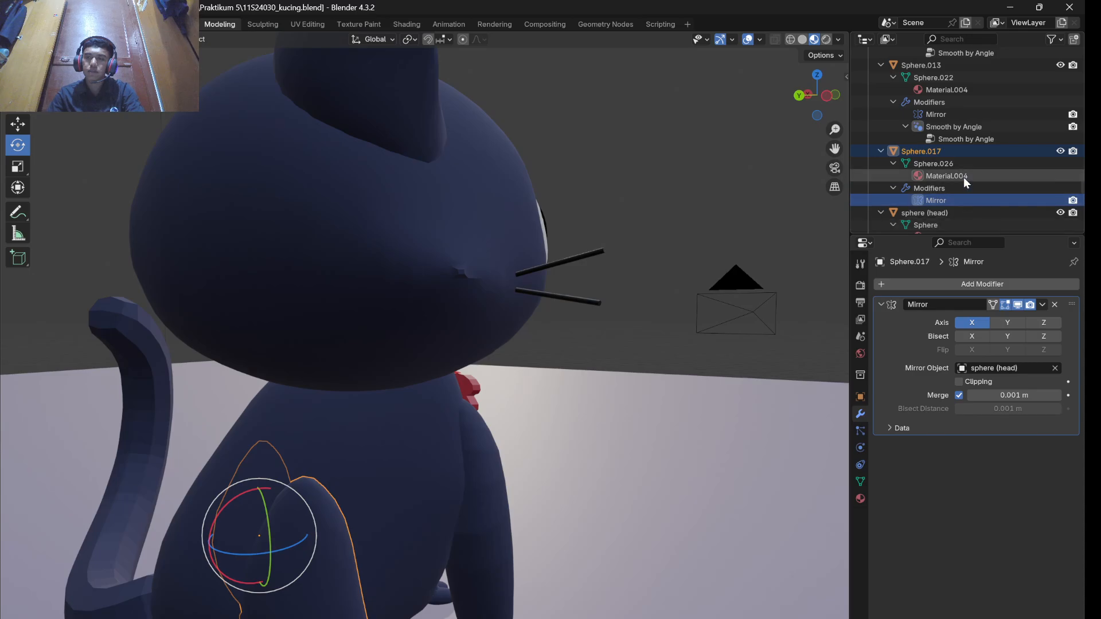
- View the whole cat from the front and select its head, hind legs and front legs in turn to review their properties
{"action": "middle_click_drag", "start_coordinate": [596, 298], "coordinate": [532, 336]}
{"action": "left_click", "coordinate": [635, 315]}
{"action": "middle_click_drag", "start_coordinate": [635, 315], "coordinate": [525, 269]}
{"action": "left_click", "coordinate": [501, 248]}
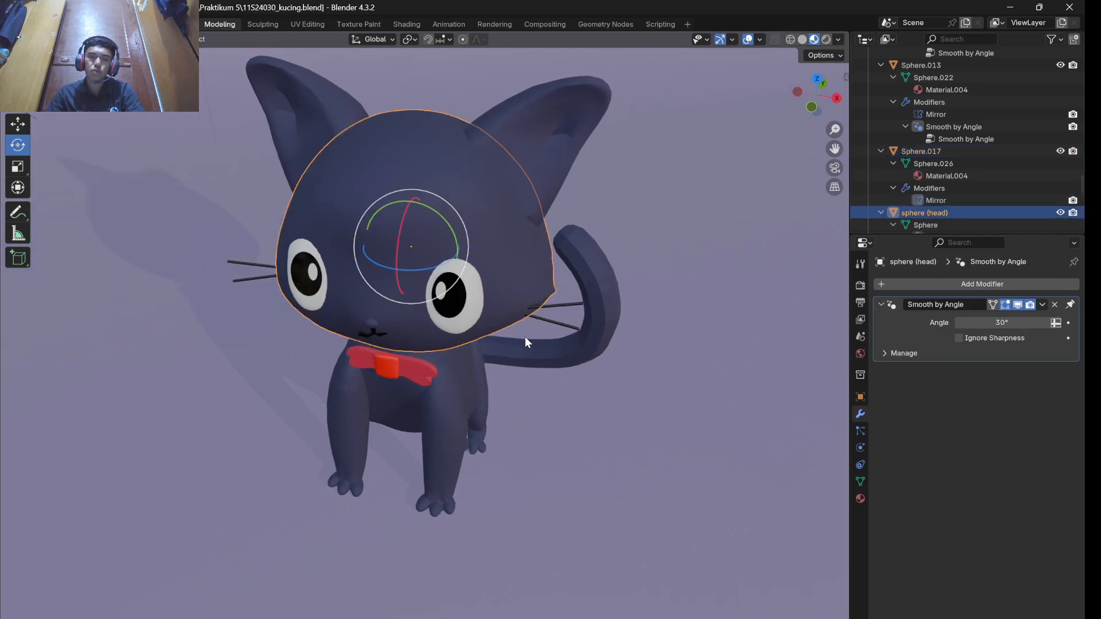
{"action": "left_click", "coordinate": [477, 363]}
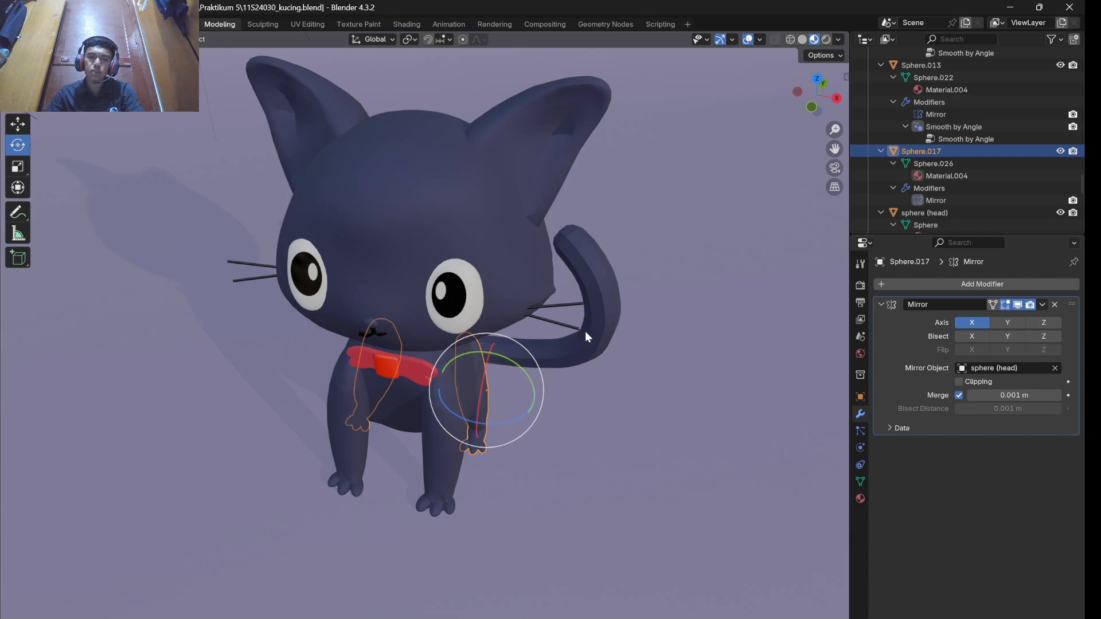
{"action": "left_click", "coordinate": [461, 411]}
{"action": "left_click", "coordinate": [451, 398]}
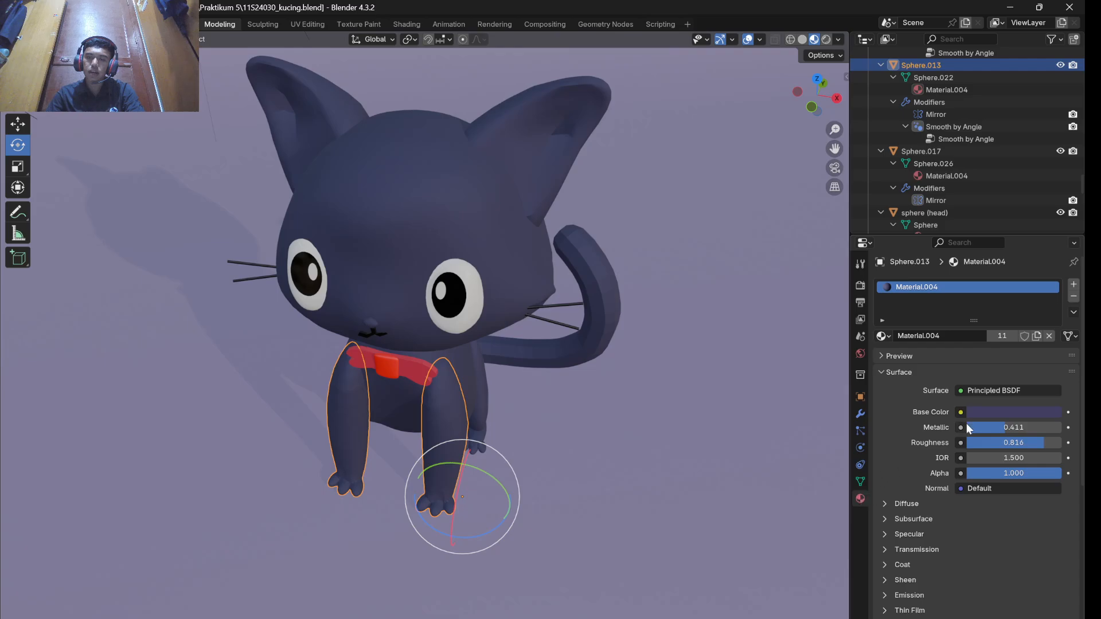
- Select the cat's head and inspect its material's Base Color
{"action": "left_click", "coordinate": [448, 215]}
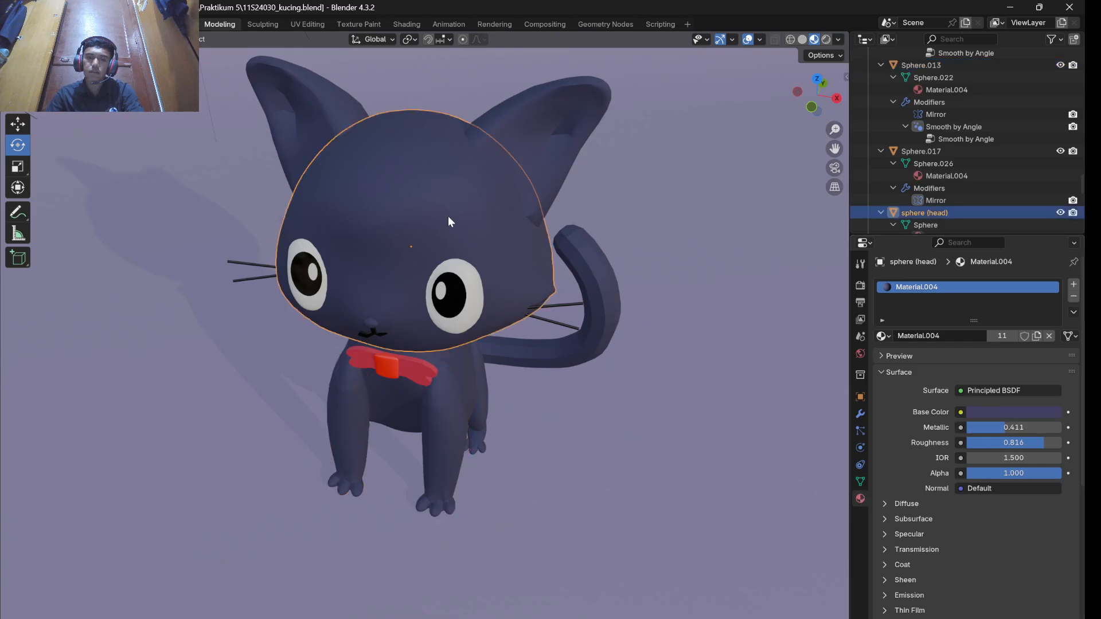
{"action": "left_click", "coordinate": [1012, 411]}
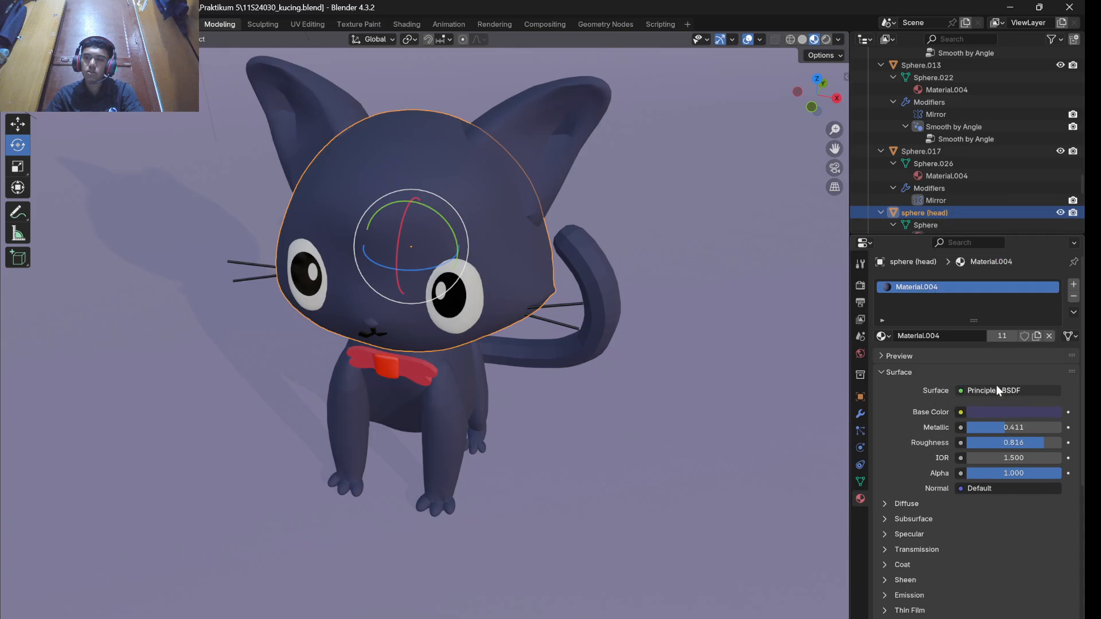
{"action": "left_click", "coordinate": [996, 412]}
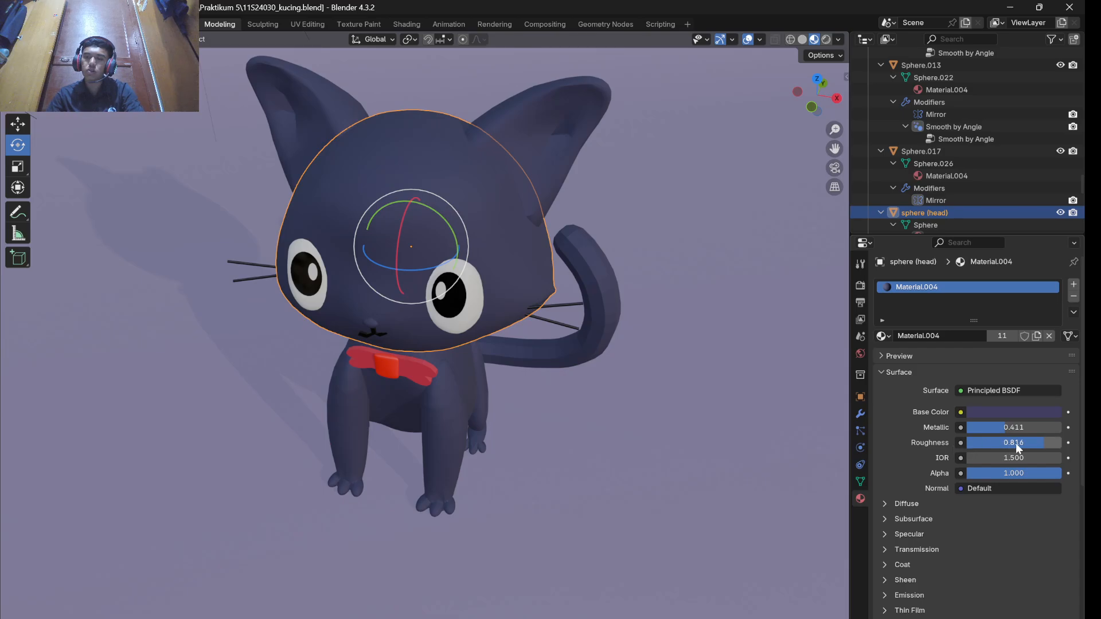
- Select the backdrop plane to show its material and view the entire scene with the lights and camera
{"action": "left_click", "coordinate": [703, 404]}
{"action": "scroll", "coordinate": [702, 428], "scroll_direction": "down", "scroll_amount": 10}
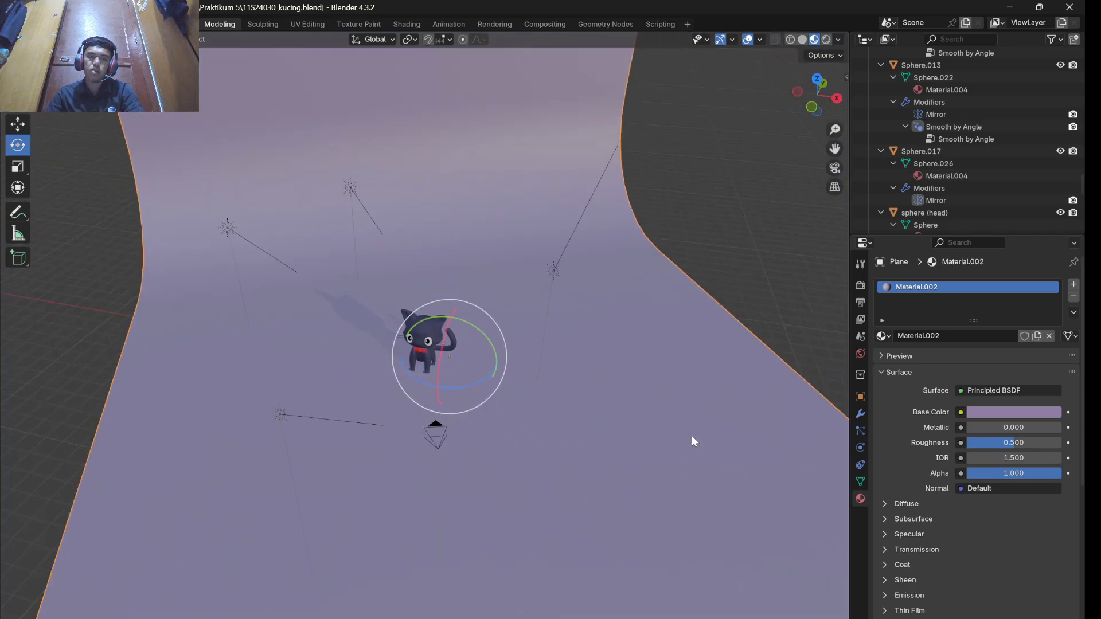
{"action": "middle_click_drag", "start_coordinate": [732, 397], "coordinate": [713, 399]}
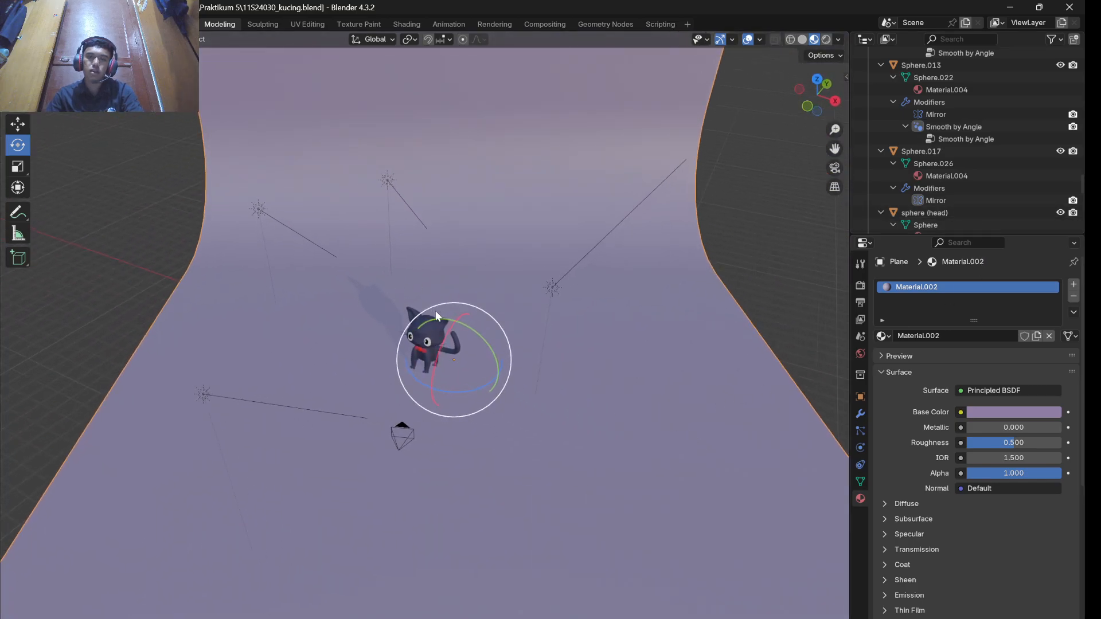
- Select the four sun lights around the cat in turn to review their type, color, strength and angle
{"action": "left_click", "coordinate": [554, 288]}
{"action": "middle_click_drag", "start_coordinate": [614, 348], "coordinate": [813, 342]}
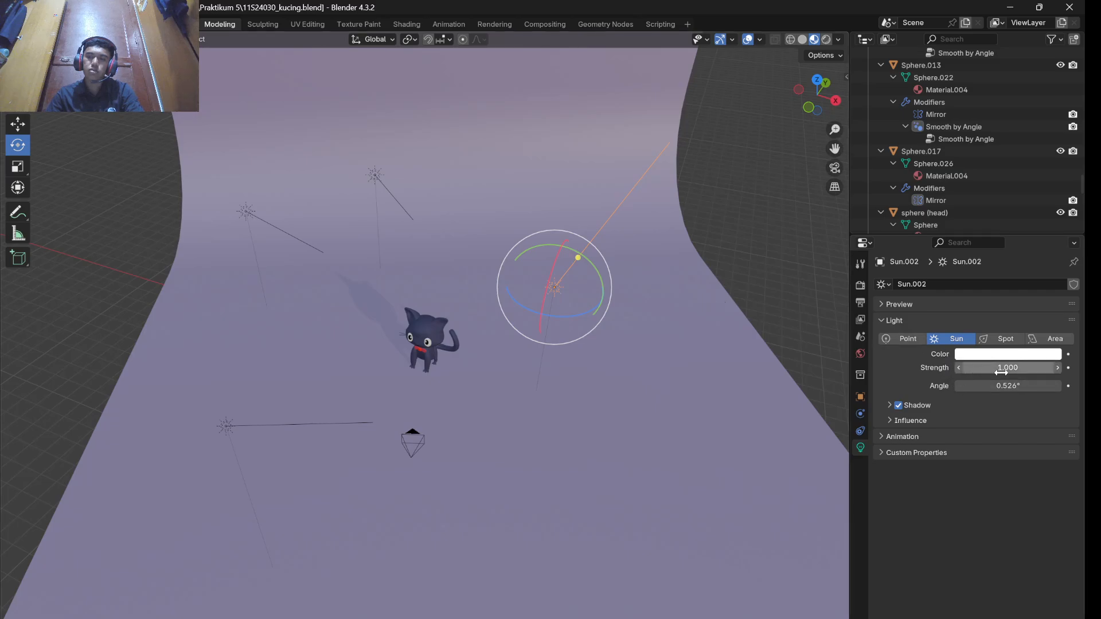
{"action": "left_click", "coordinate": [223, 426]}
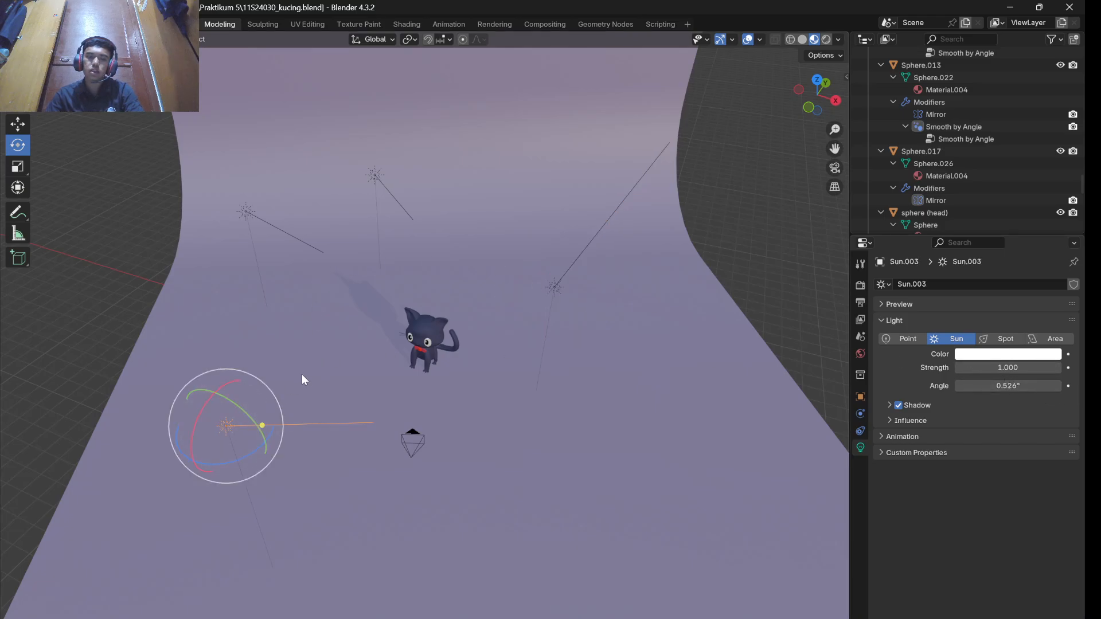
{"action": "left_click", "coordinate": [244, 212]}
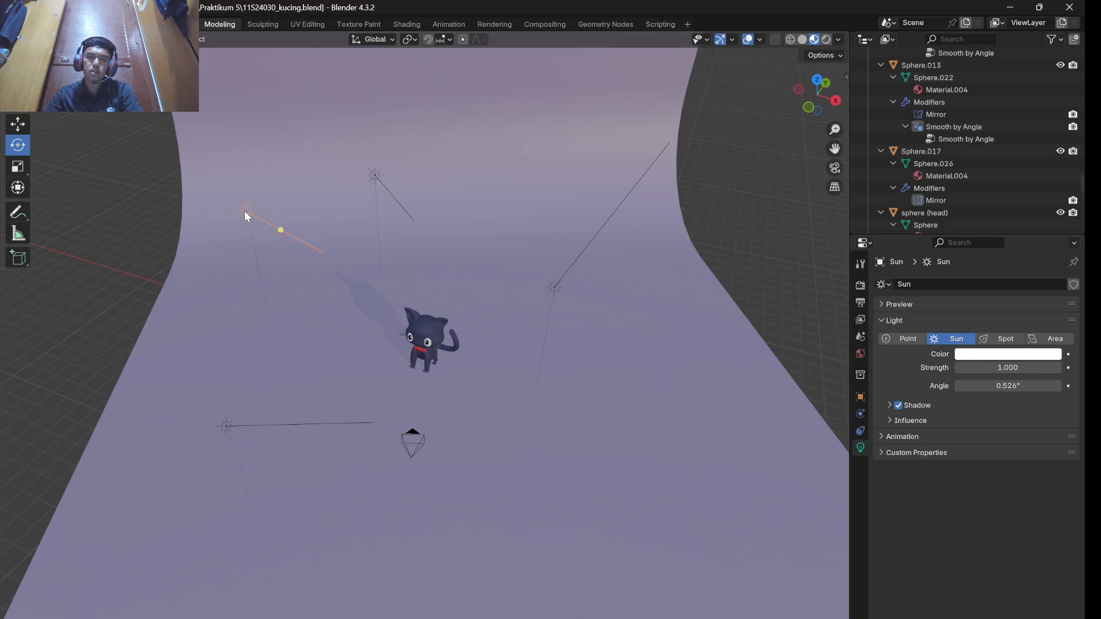
{"action": "left_click", "coordinate": [225, 418]}
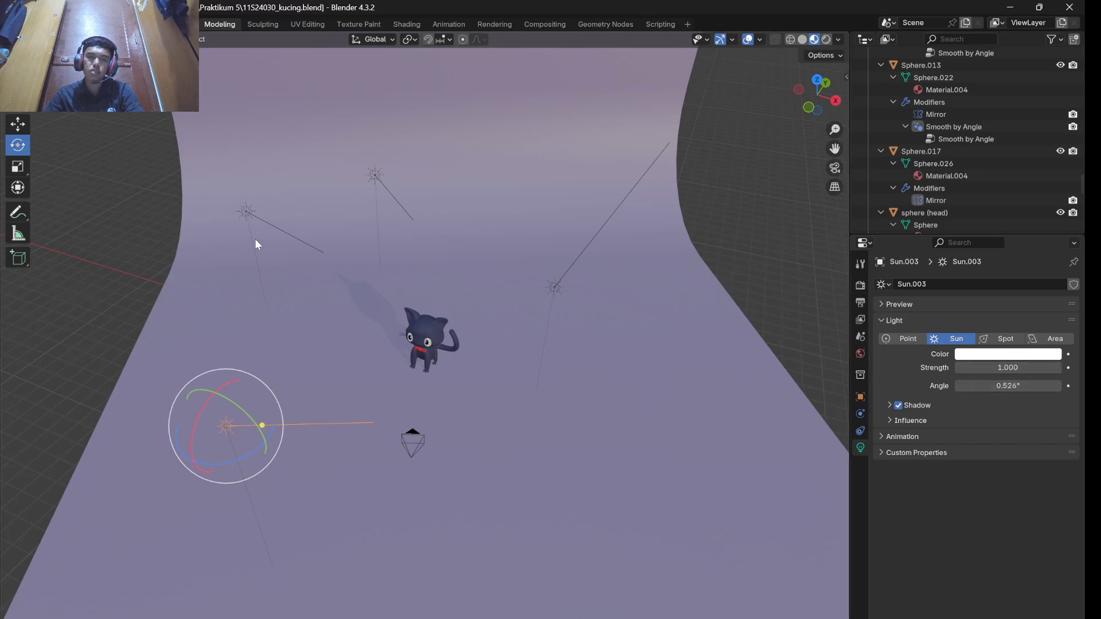
{"action": "left_click", "coordinate": [248, 213]}
{"action": "left_click", "coordinate": [384, 178]}
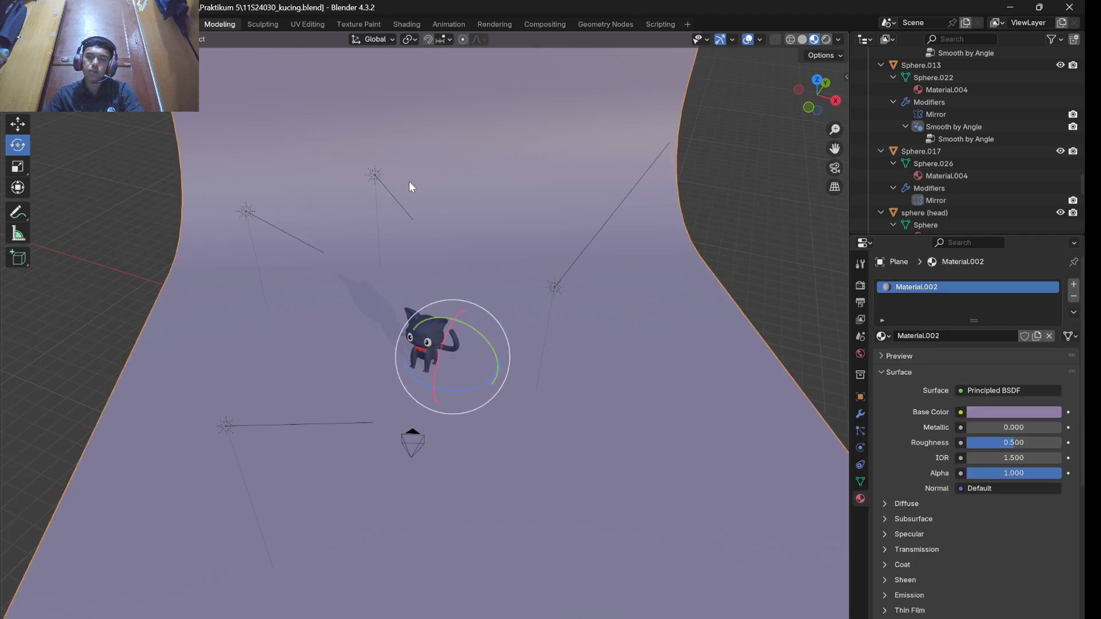
{"action": "left_click", "coordinate": [375, 175]}
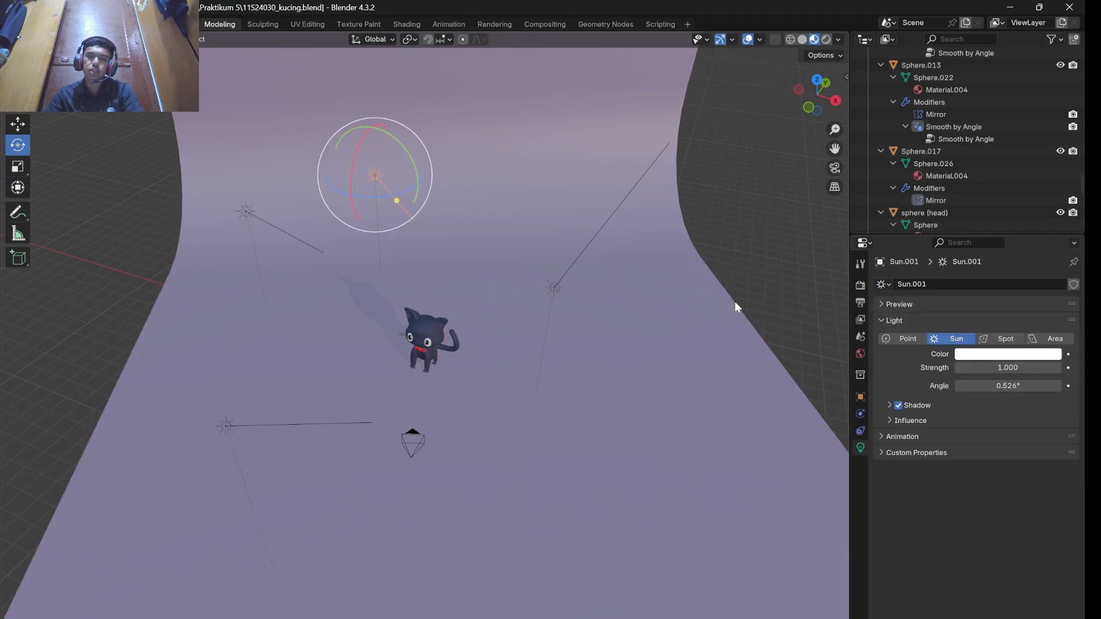
- View the cat scene from farther away and up close, and check its framing through the camera
{"action": "scroll", "coordinate": [735, 302], "scroll_direction": "down", "scroll_amount": 5}
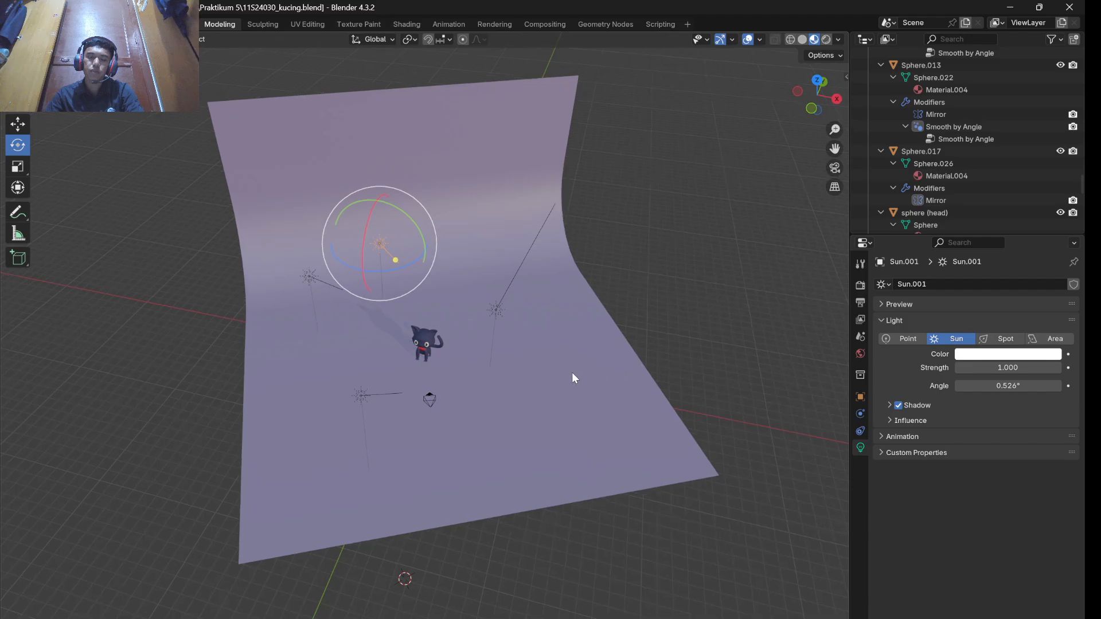
{"action": "middle_click_drag", "start_coordinate": [572, 373], "coordinate": [564, 372]}
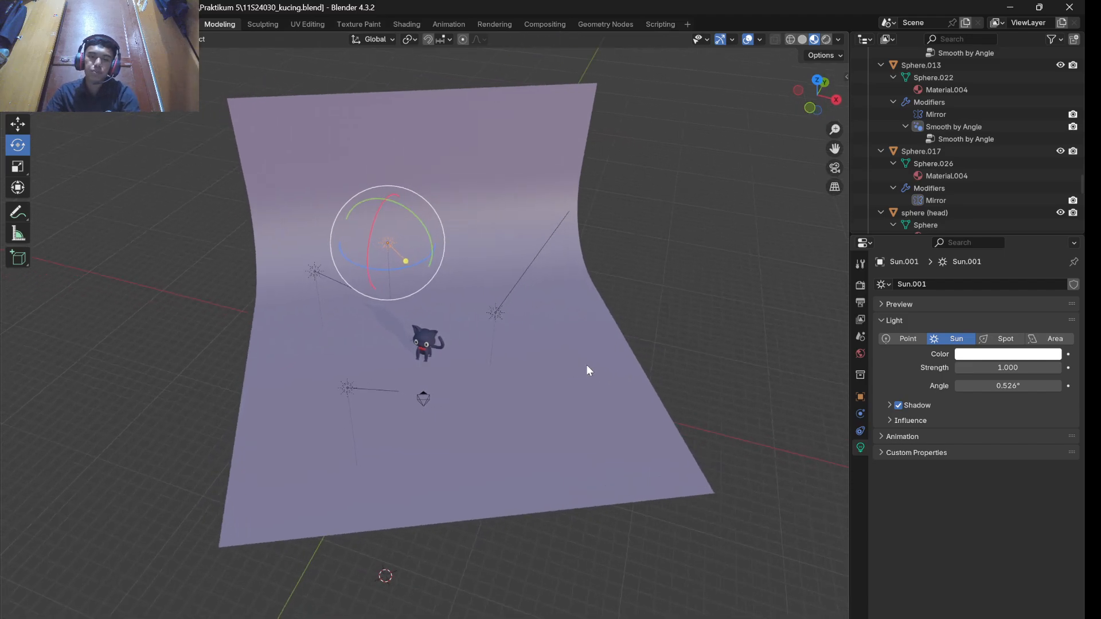
{"action": "scroll", "coordinate": [437, 414], "scroll_direction": "up", "scroll_amount": 5}
{"action": "scroll", "coordinate": [437, 417], "scroll_direction": "down", "scroll_amount": 2}
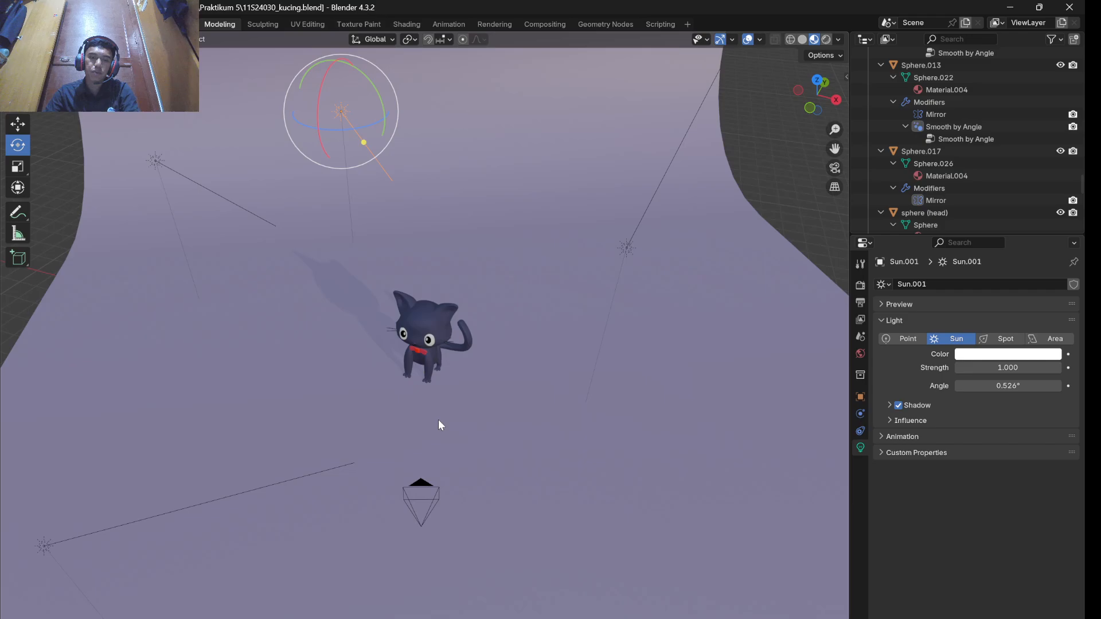
{"action": "key", "text": "KP_0"}
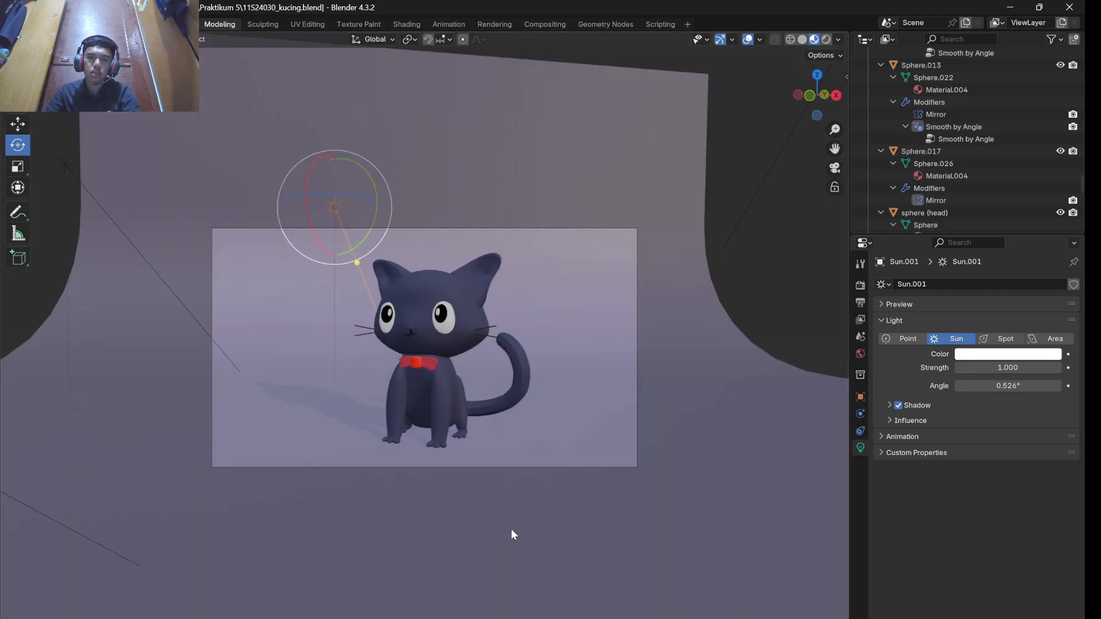
{"action": "key", "text": "KP_0"}
- Select the backdrop plane and inspect its material's Base Color, including the HSV values
{"action": "middle_click_drag", "start_coordinate": [528, 547], "coordinate": [359, 459]}
{"action": "left_click", "coordinate": [346, 457]}
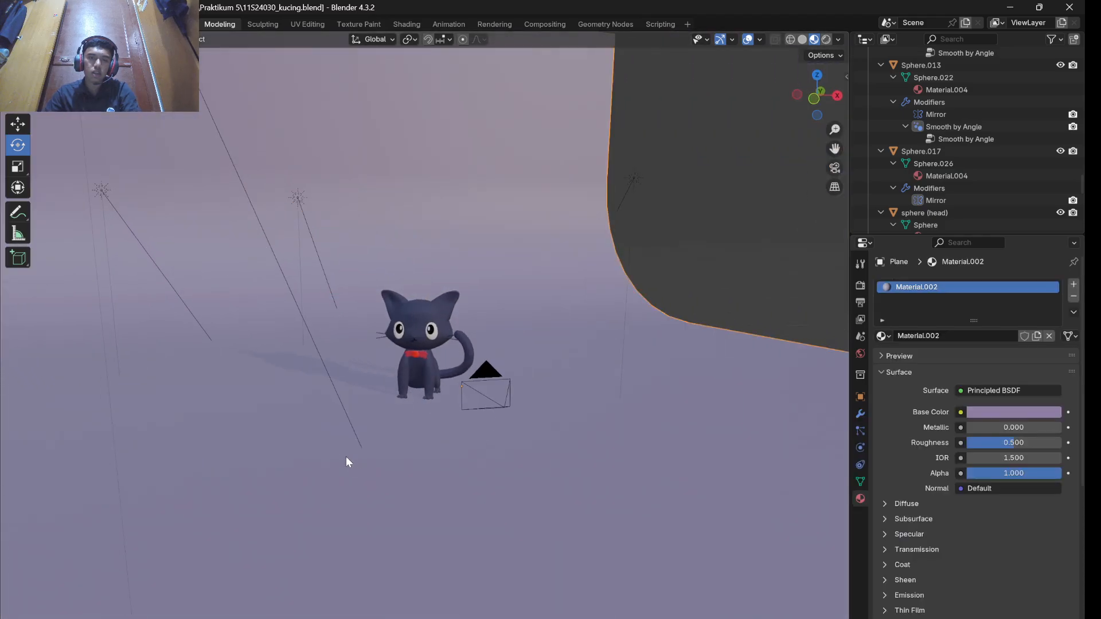
{"action": "key", "text": "KP_Decimal"}
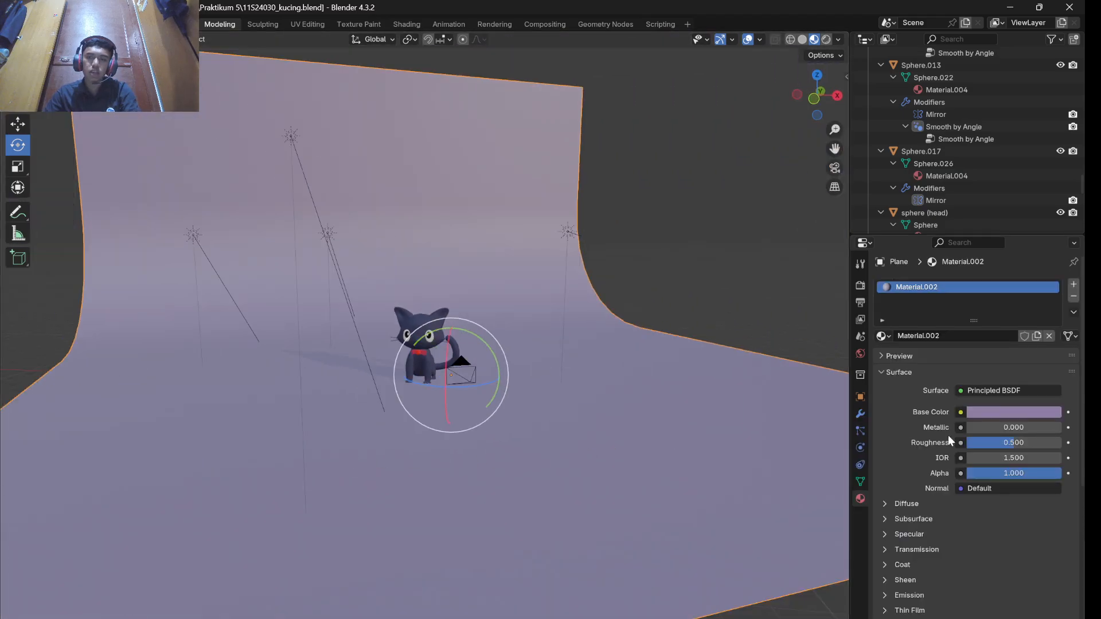
{"action": "left_click", "coordinate": [1016, 411]}
{"action": "left_click", "coordinate": [977, 410]}
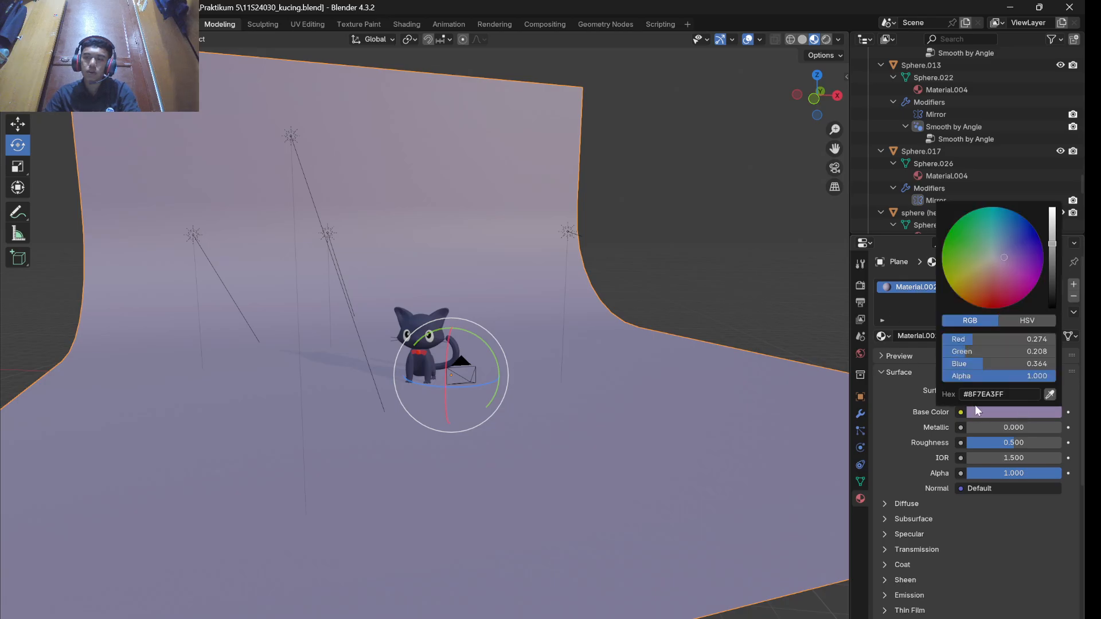
{"action": "left_click", "coordinate": [1037, 322]}
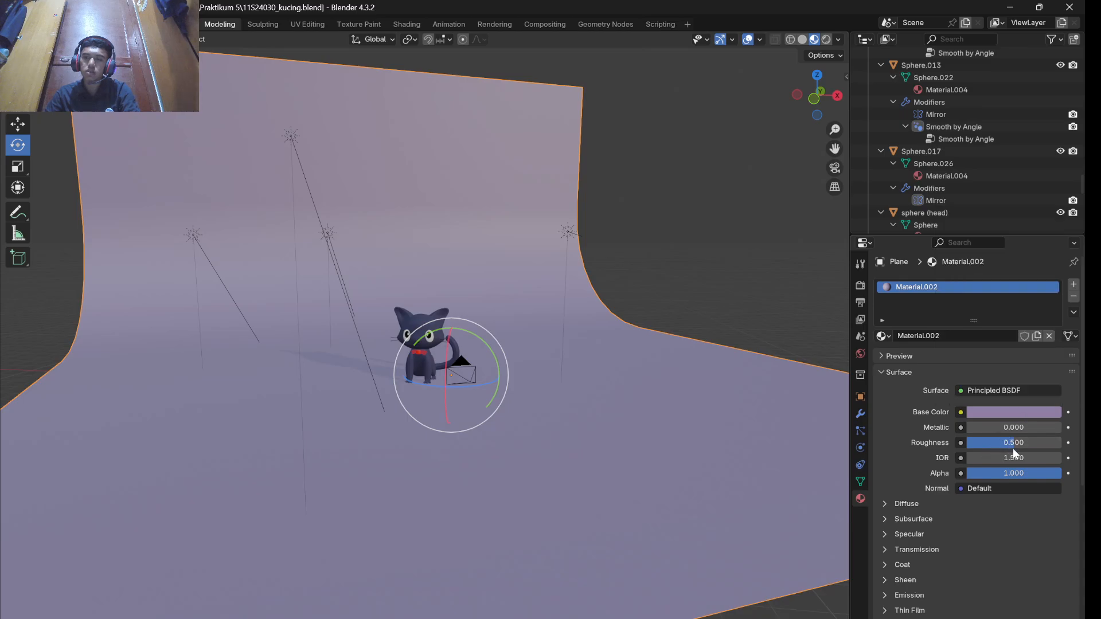
- Examine the backdrop's curved shape and the placement of the lights and camera around the cat from several angles
{"action": "left_click", "coordinate": [708, 234]}
{"action": "middle_click_drag", "start_coordinate": [752, 248], "coordinate": [701, 293]}
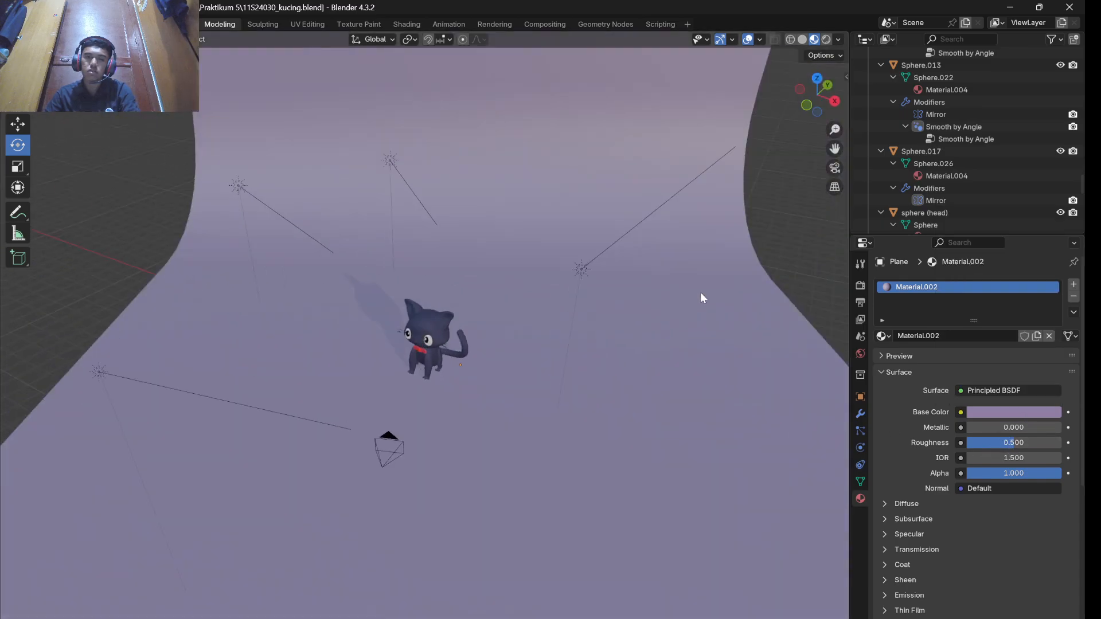
{"action": "scroll", "coordinate": [654, 278], "scroll_direction": "down", "scroll_amount": 3}
{"action": "middle_click_drag", "start_coordinate": [573, 293], "coordinate": [660, 277]}
{"action": "left_click", "coordinate": [340, 280]}
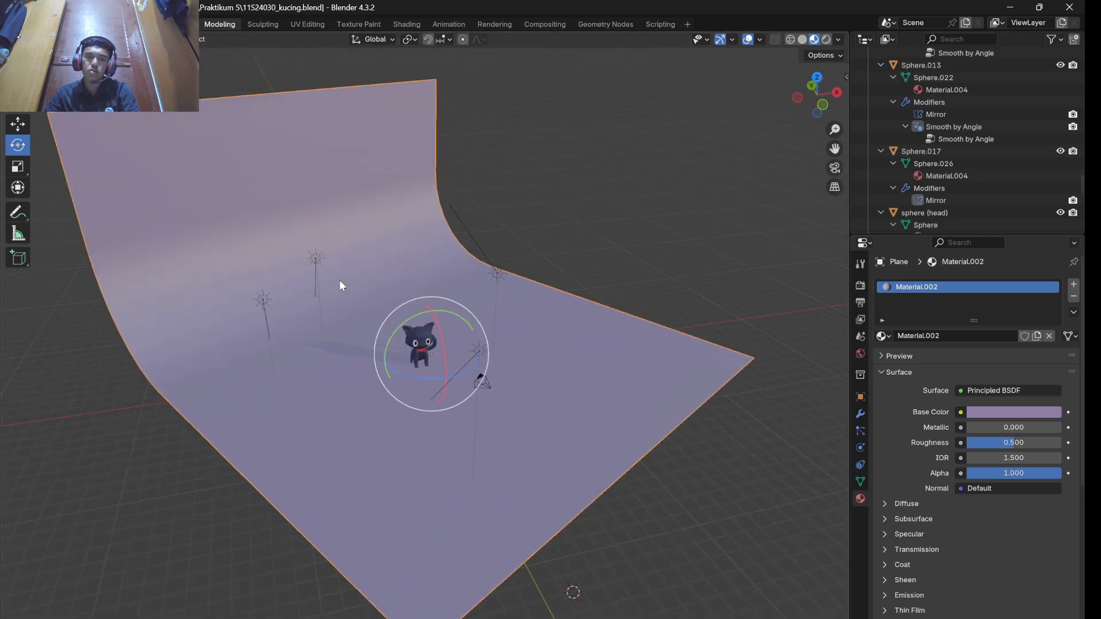
{"action": "middle_click_drag", "start_coordinate": [340, 281], "coordinate": [298, 279]}
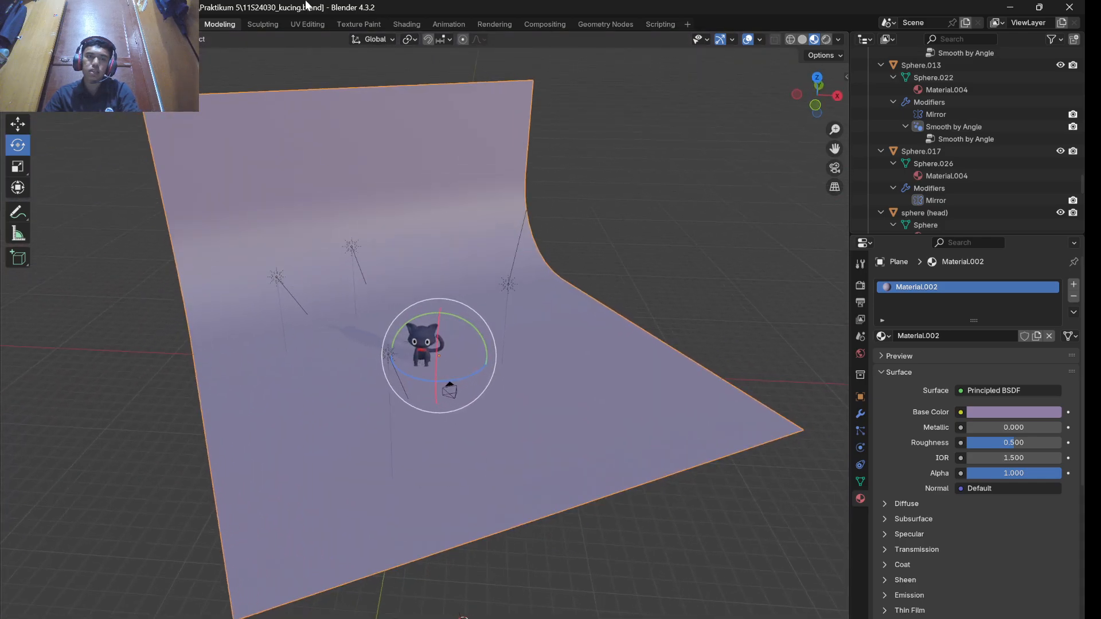
{"action": "left_click", "coordinate": [207, 39]}
{"action": "left_click", "coordinate": [245, 332]}
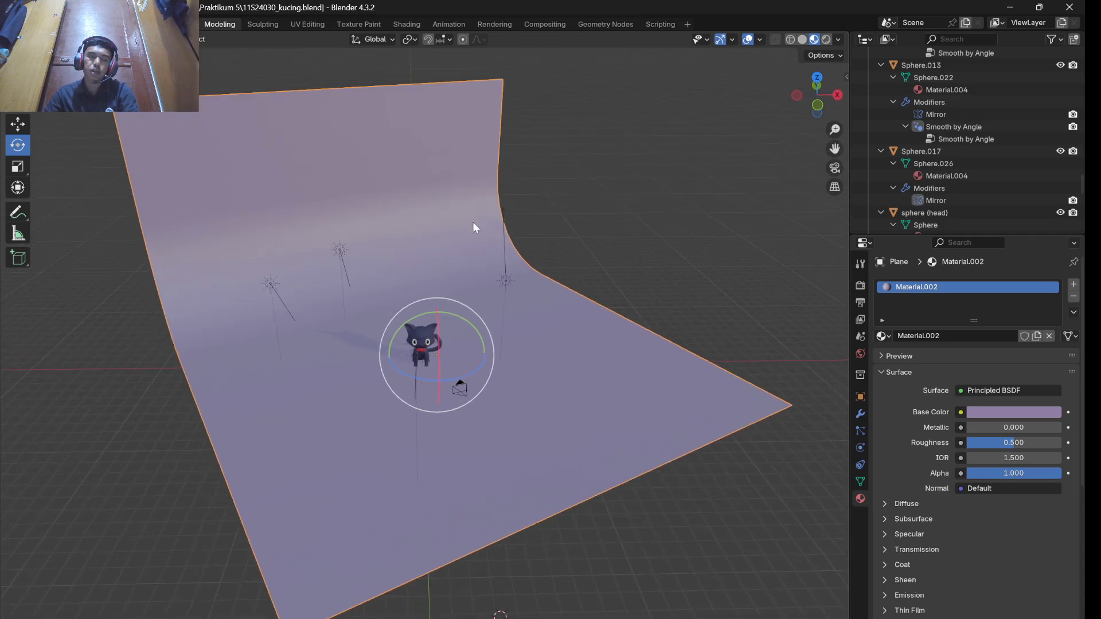
{"action": "scroll", "coordinate": [367, 282], "scroll_direction": "up", "scroll_amount": 2}
{"action": "middle_click_drag", "start_coordinate": [364, 277], "coordinate": [180, 229]}
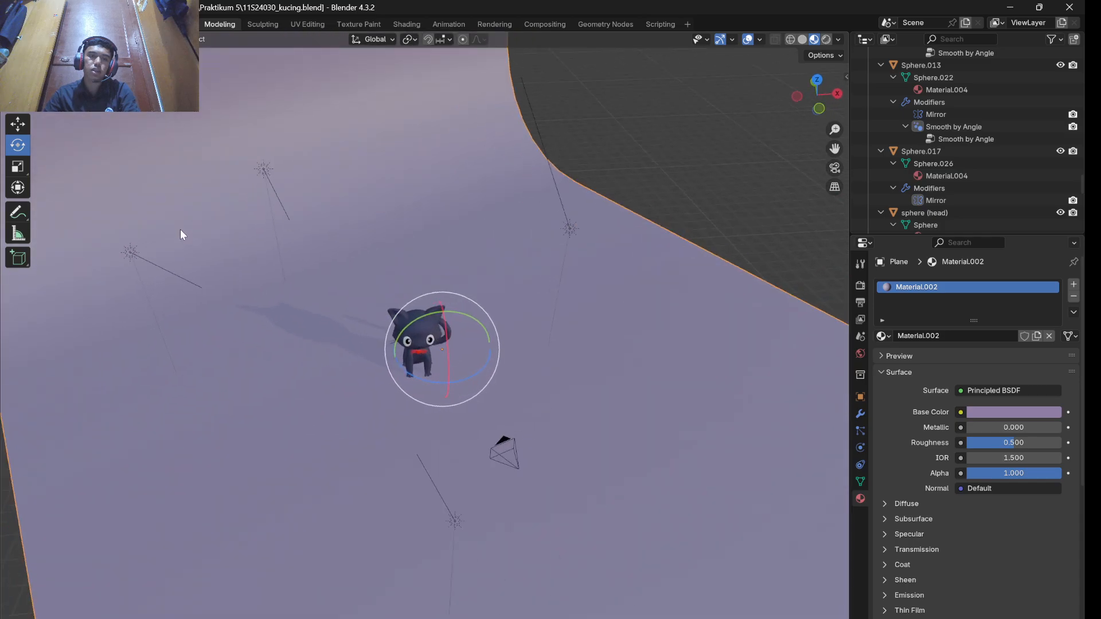
{"action": "middle_click_drag", "start_coordinate": [447, 184], "coordinate": [596, 275]}
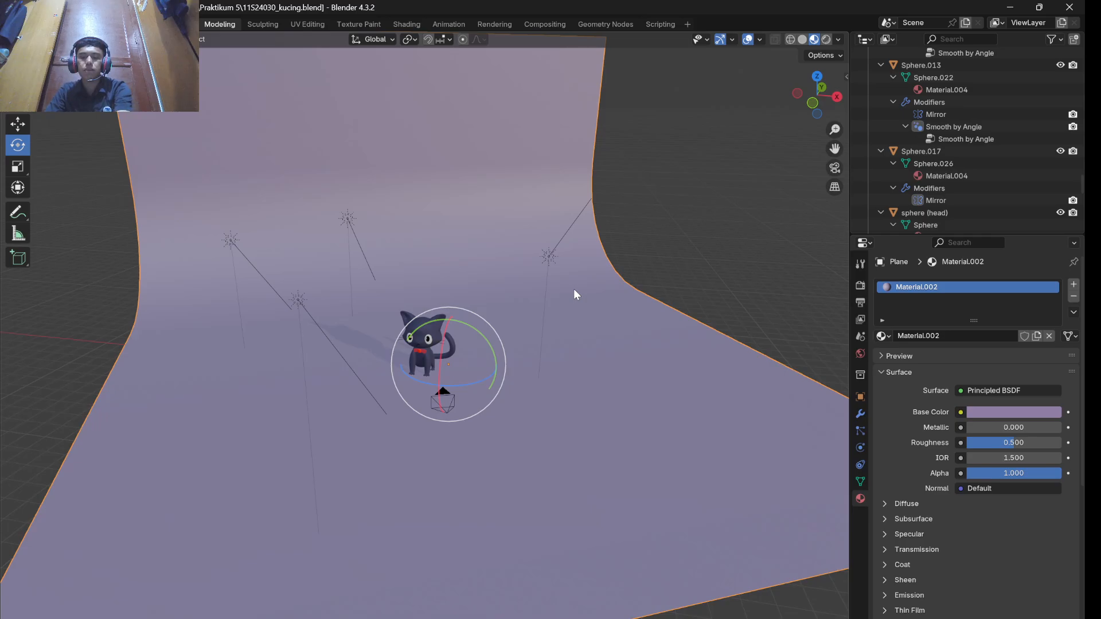
- Render the cat scene, view the result at full size and close the render window
{"action": "key", "text": "F12"}
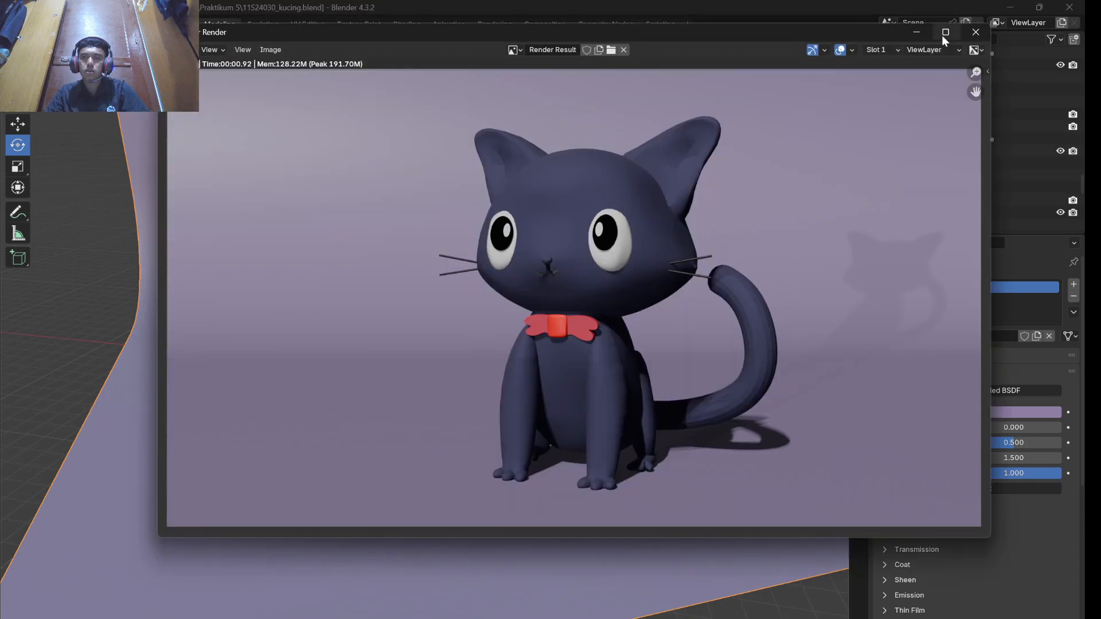
{"action": "left_click", "coordinate": [946, 33]}
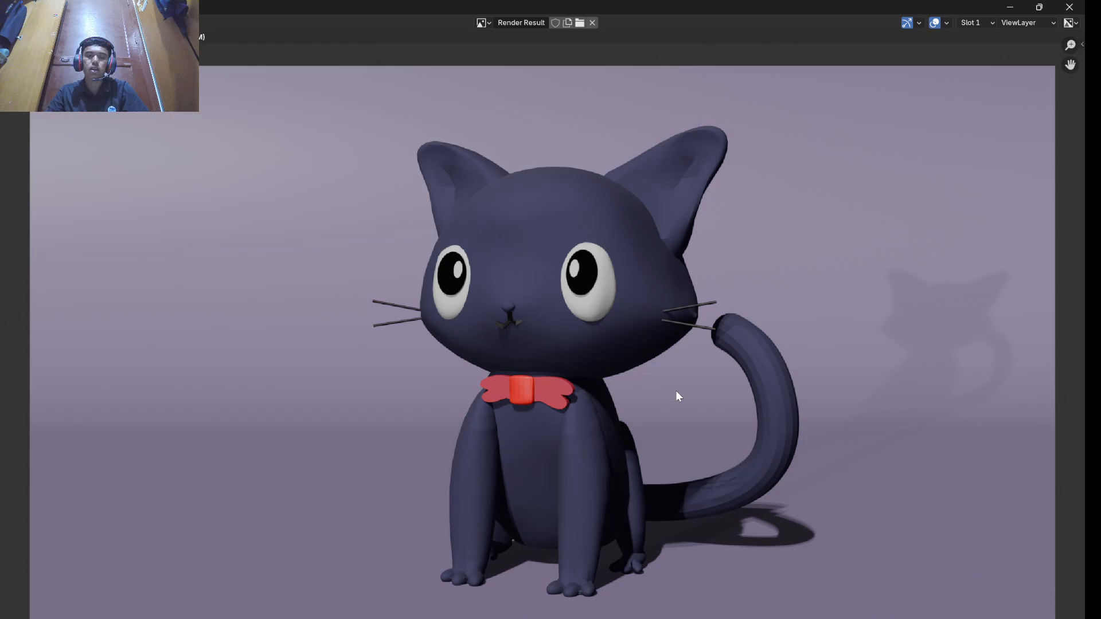
{"action": "left_click", "coordinate": [1070, 8]}
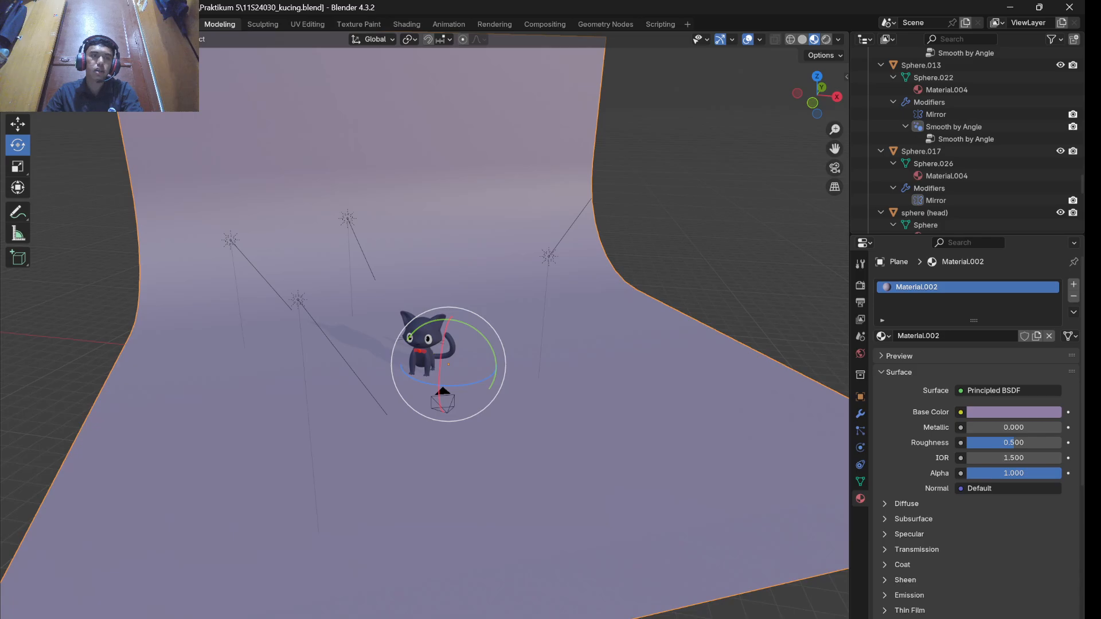
- Save the changes to the cat file and open the tengkorak .blend file from the Praktikum 5 folder
{"action": "left_click", "coordinate": [27, 24]}
{"action": "left_click", "coordinate": [47, 49]}
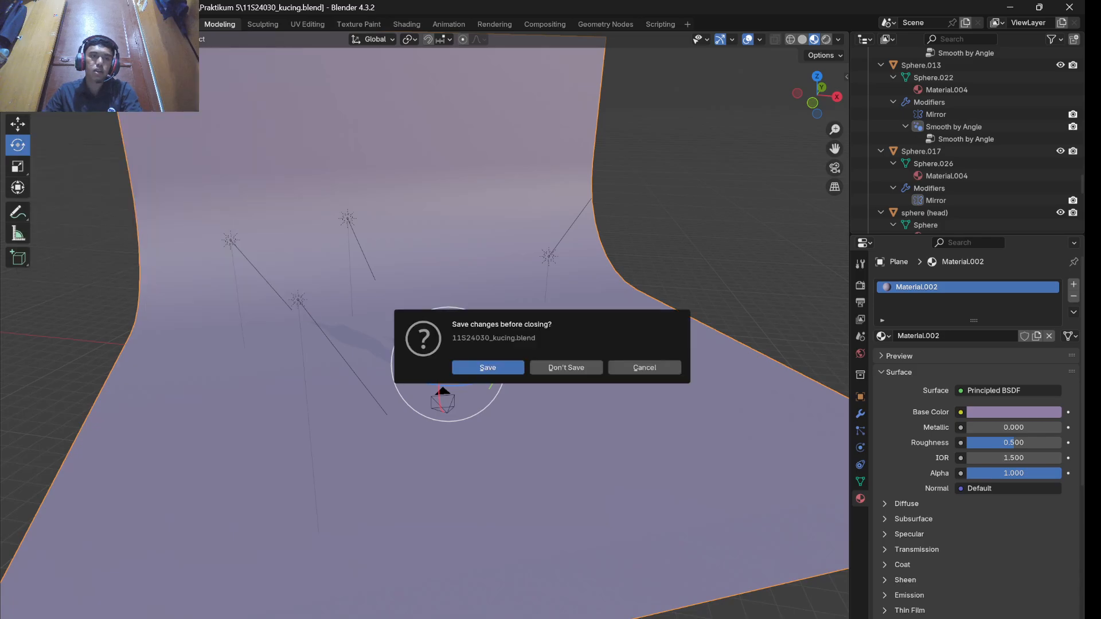
{"action": "left_click", "coordinate": [477, 369]}
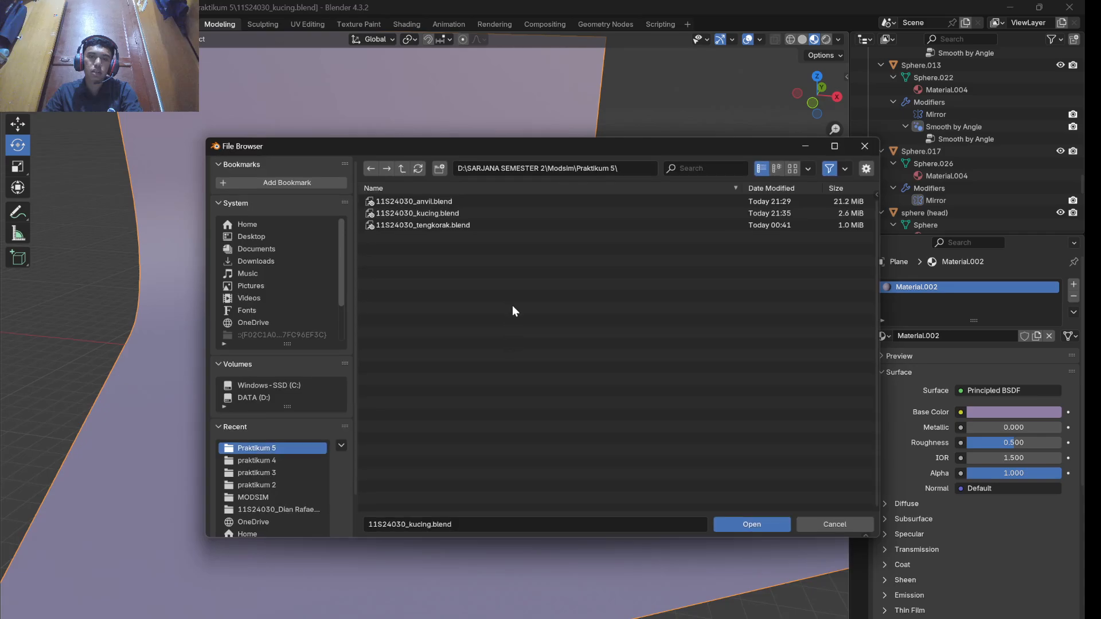
{"action": "left_click", "coordinate": [462, 226]}
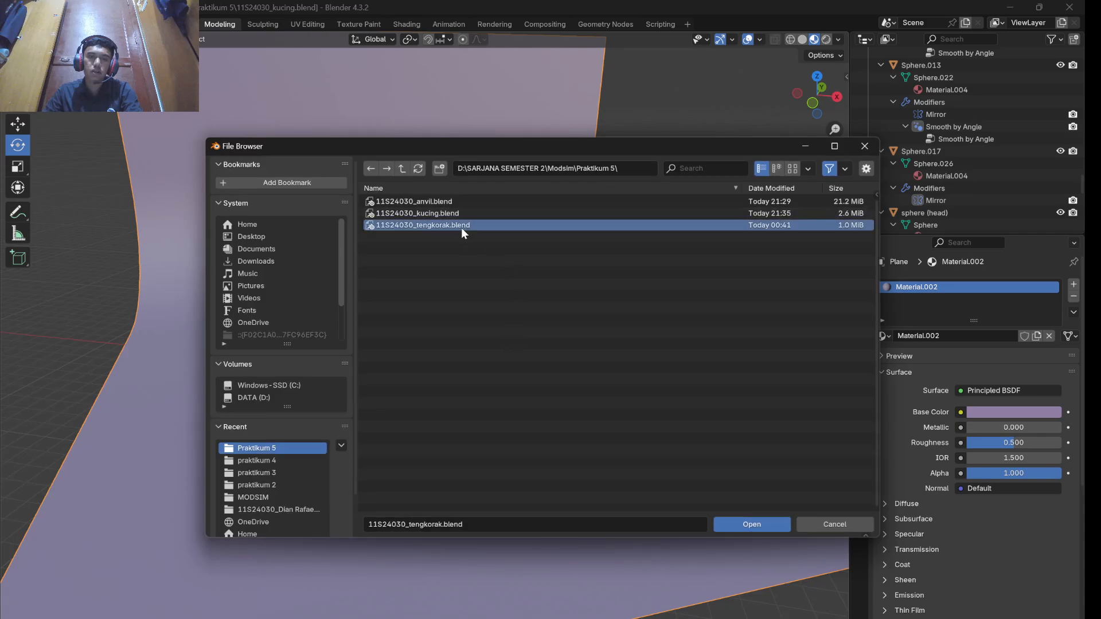
{"action": "left_click", "coordinate": [760, 522]}
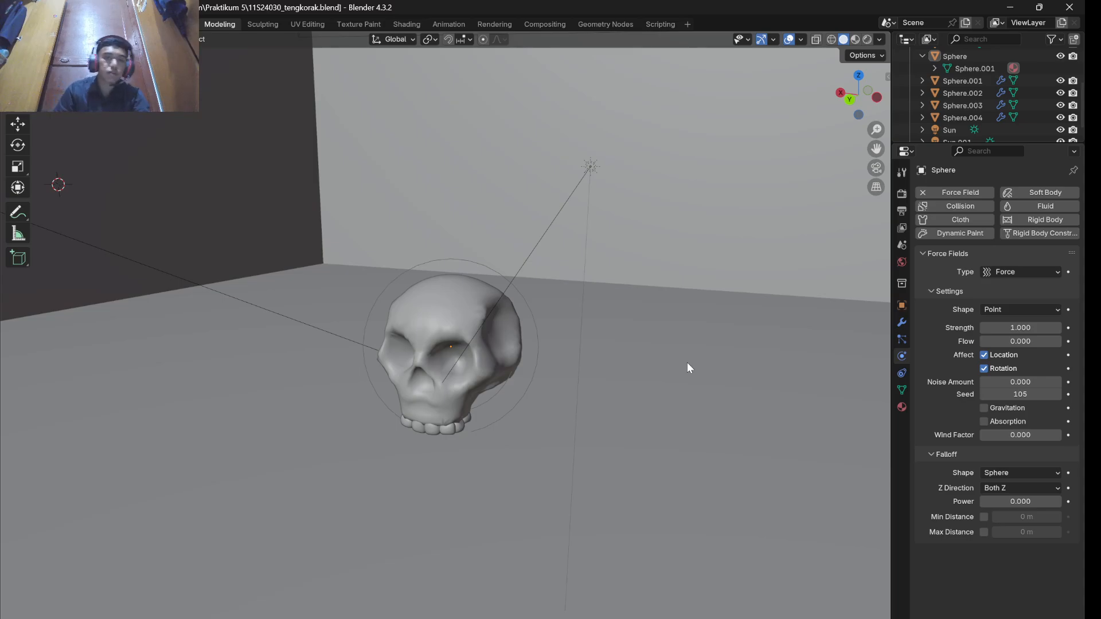
- View the whole skull scene with its backdrop and lights, and check its framing through the camera
{"action": "scroll", "coordinate": [710, 435], "scroll_direction": "down", "scroll_amount": 10}
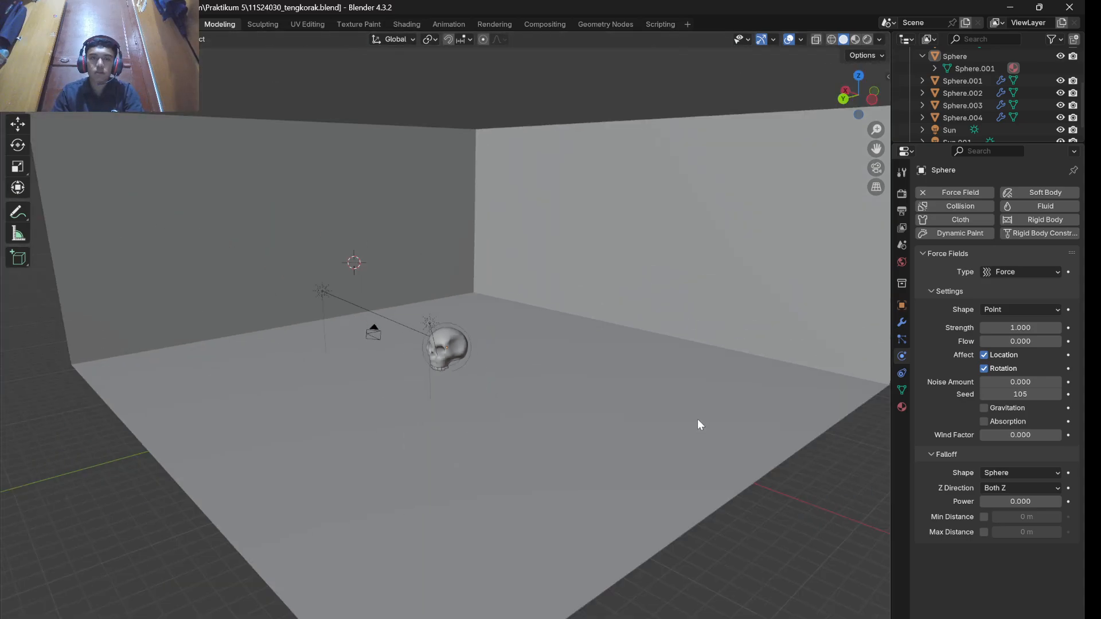
{"action": "mouse_move", "coordinate": [681, 423]}
{"action": "middle_mouse_down"}
{"action": "mouse_move", "coordinate": [693, 428]}
{"action": "mouse_move", "coordinate": [696, 417]}
{"action": "middle_mouse_up"}
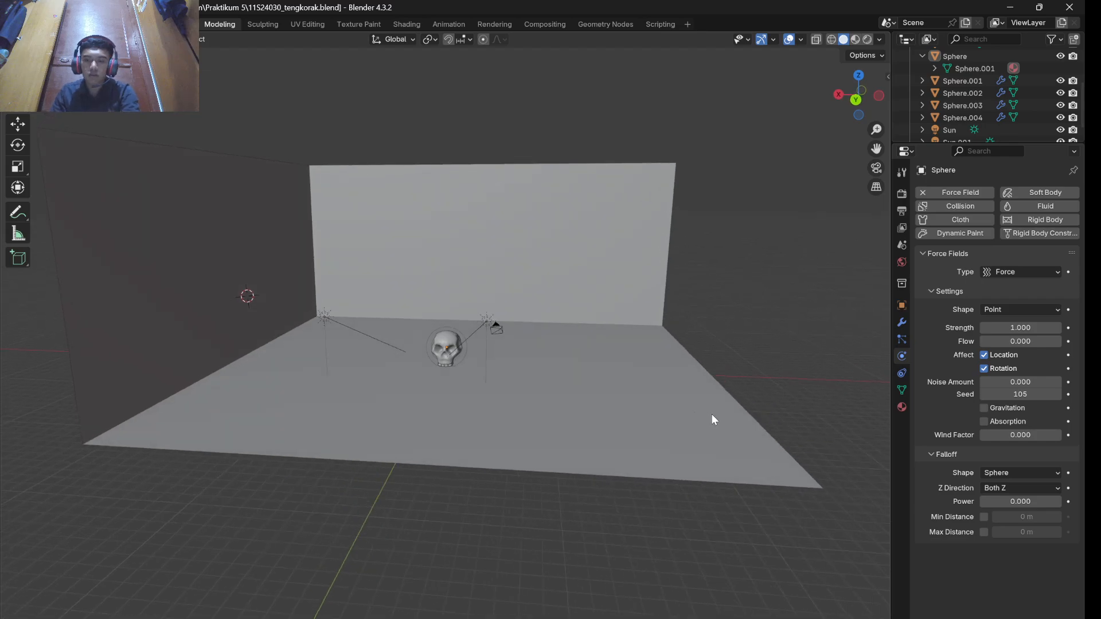
{"action": "key", "text": "KP_0"}
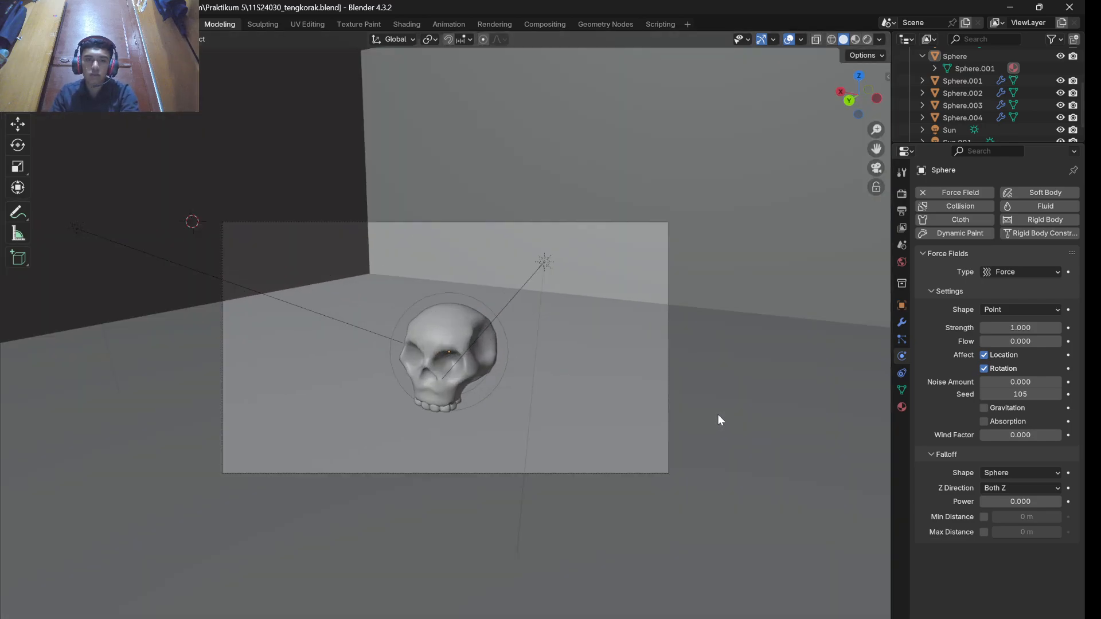
{"action": "key", "text": "KP_0"}
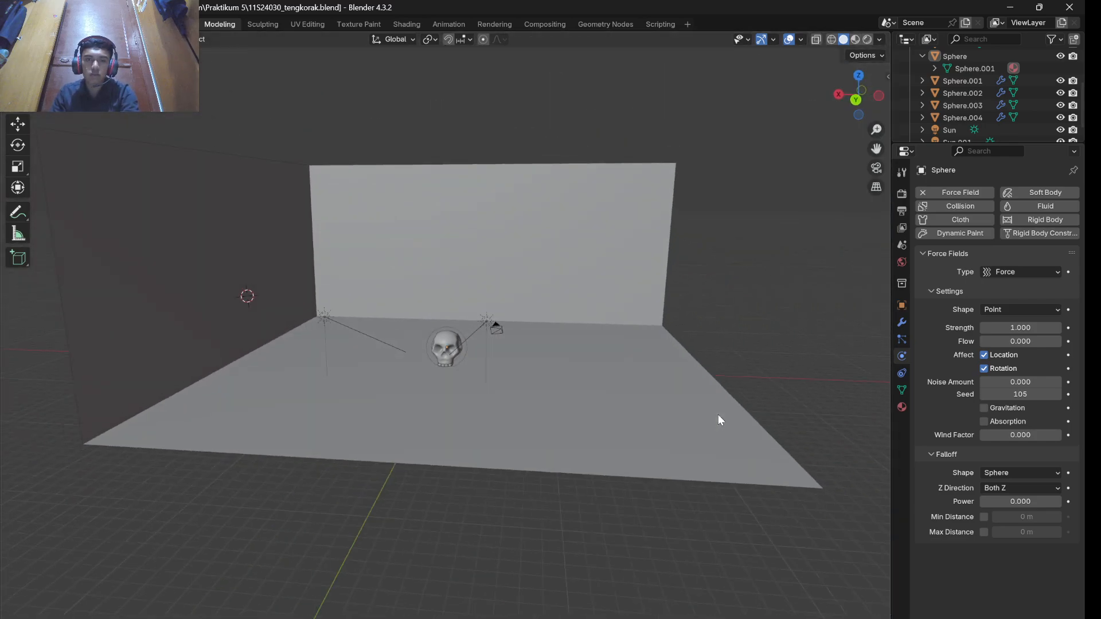
- Delete the backdrop plane behind the skull and add a new plane mesh at the 3D cursor
{"action": "left_click", "coordinate": [266, 314]}
{"action": "key", "text": "x"}
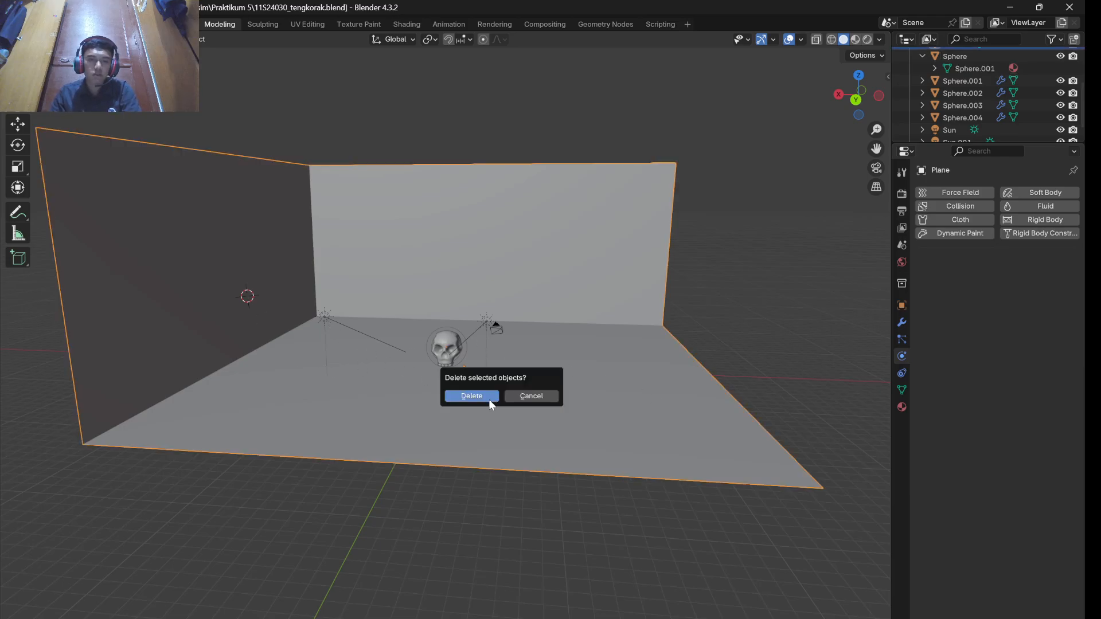
{"action": "left_click", "coordinate": [485, 398]}
{"action": "key", "text": "shift+a"}
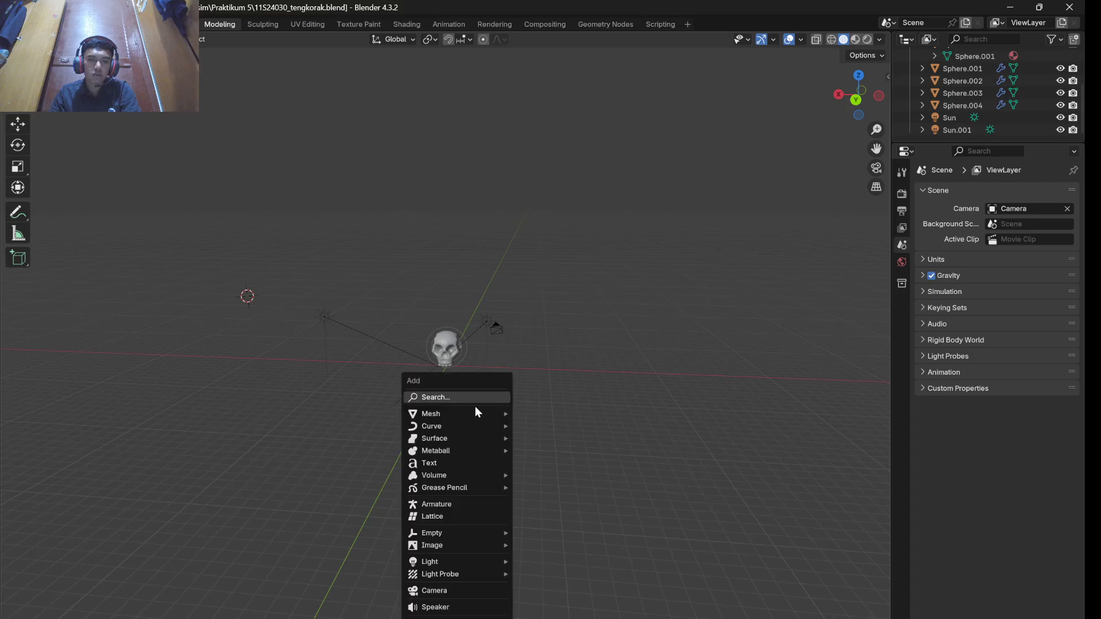
{"action": "mouse_move", "coordinate": [467, 412]}
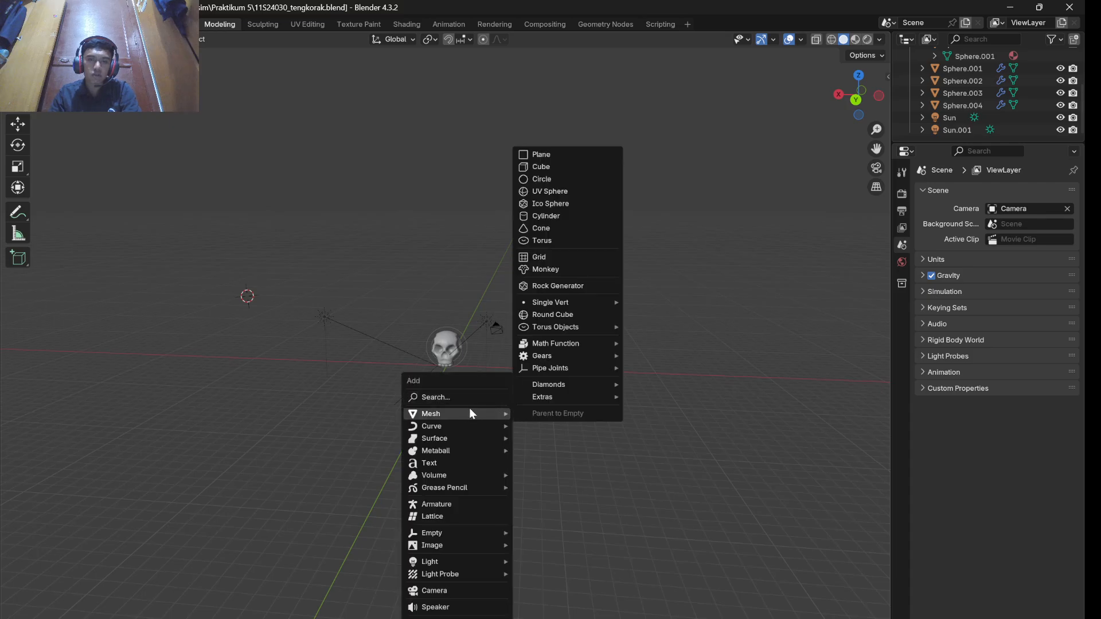
{"action": "left_click", "coordinate": [577, 154]}
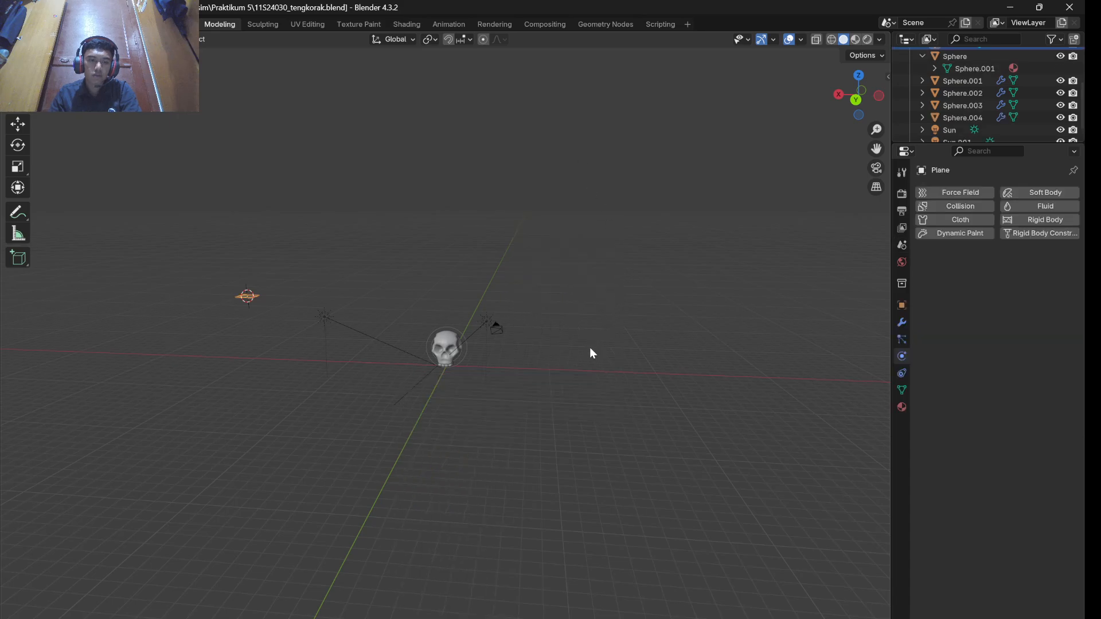
- Move the new plane to just below the skull and scale it up into a wide floor
{"action": "key", "text": "s"}
{"action": "left_click", "coordinate": [314, 576]}
{"action": "key", "text": "g"}
{"action": "left_click", "coordinate": [431, 319]}
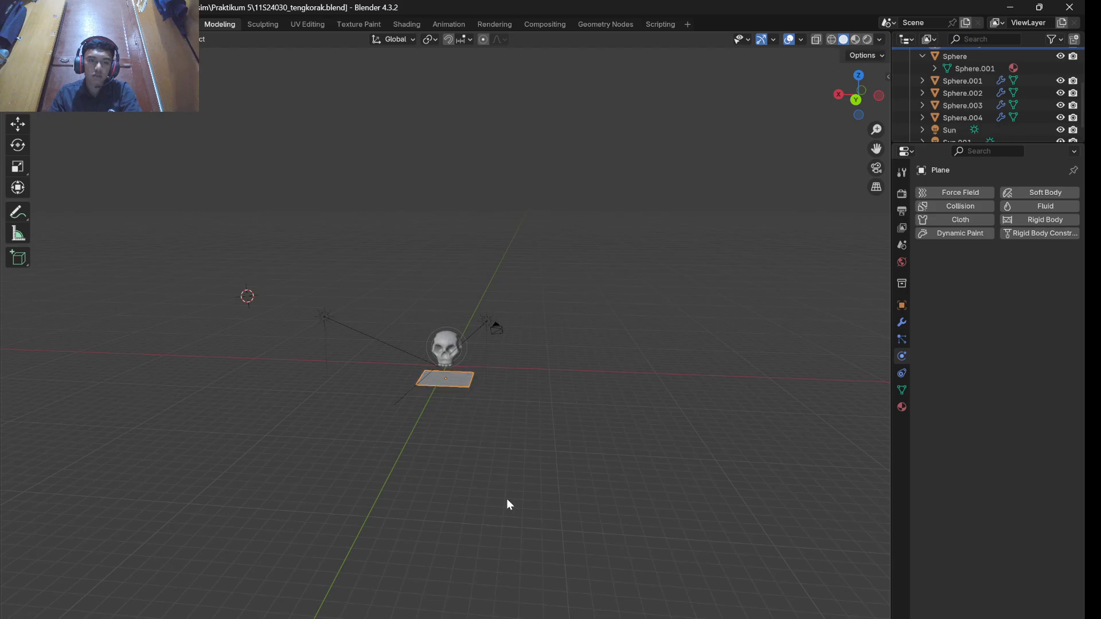
{"action": "key", "text": "s"}
{"action": "left_click", "coordinate": [280, 228]}
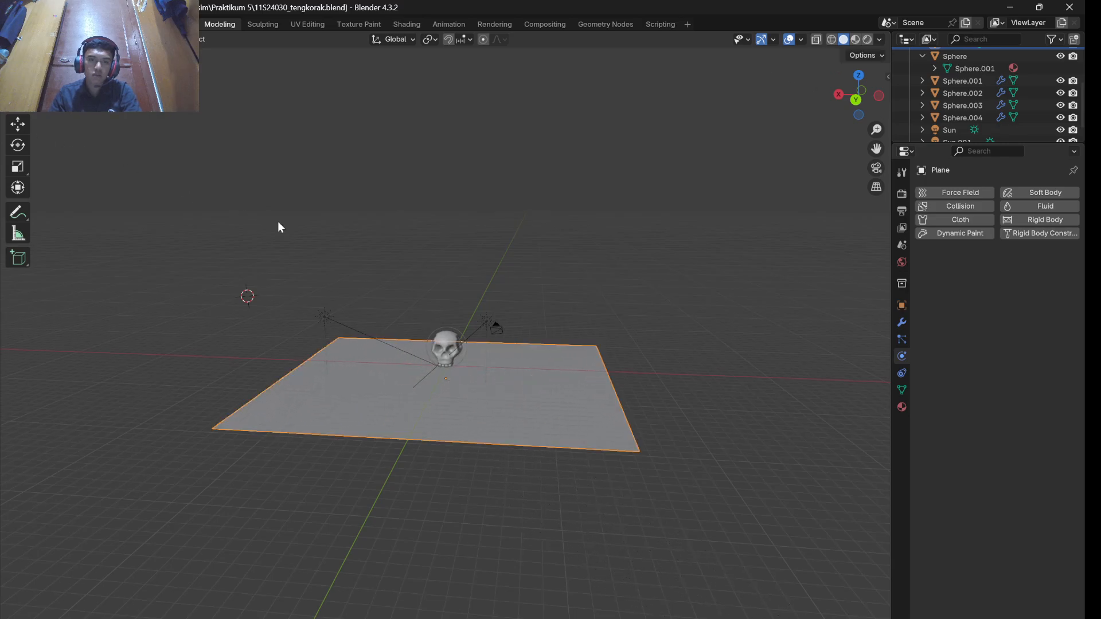
- Enlarge the floor plane further and lower it along the Z axis beneath the skull
{"action": "scroll", "coordinate": [595, 358], "scroll_direction": "up", "scroll_amount": 6}
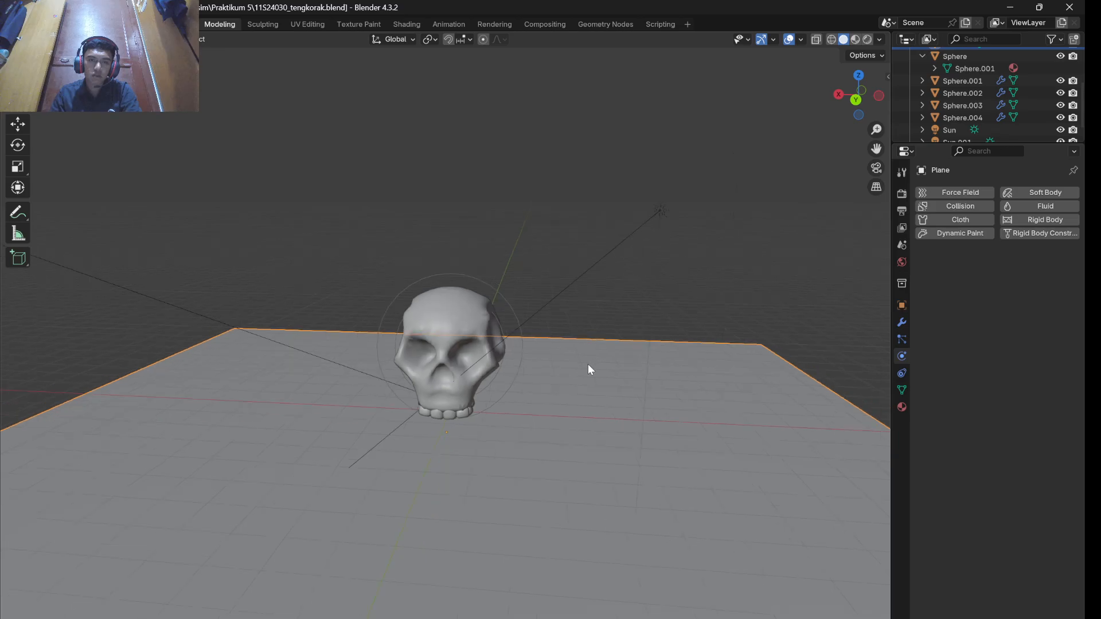
{"action": "scroll", "coordinate": [588, 364], "scroll_direction": "down", "scroll_amount": 5}
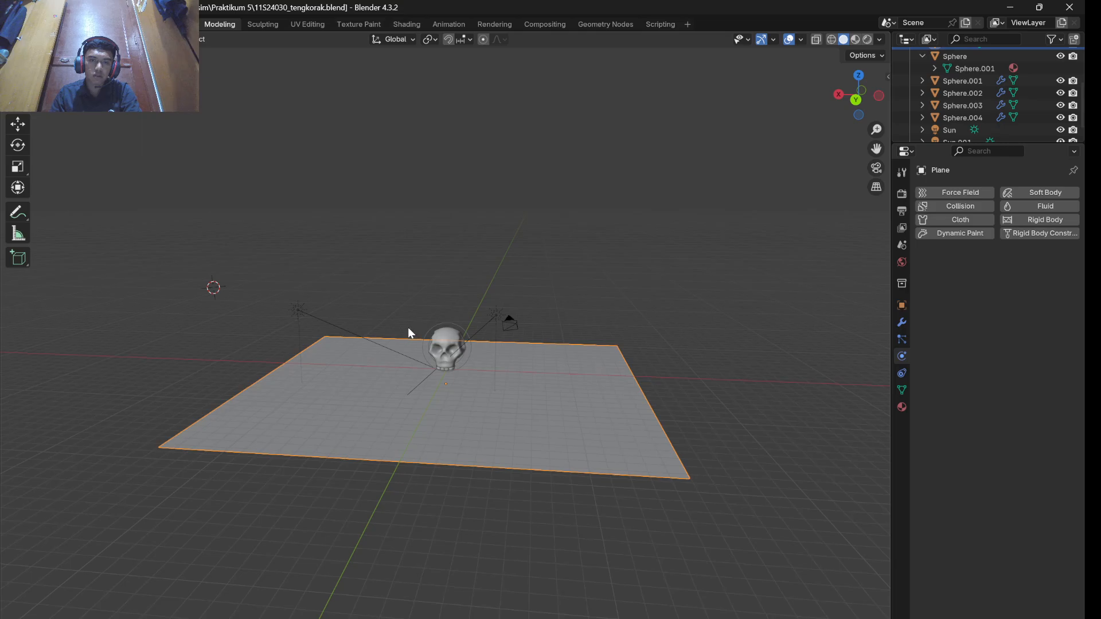
{"action": "key", "text": "s"}
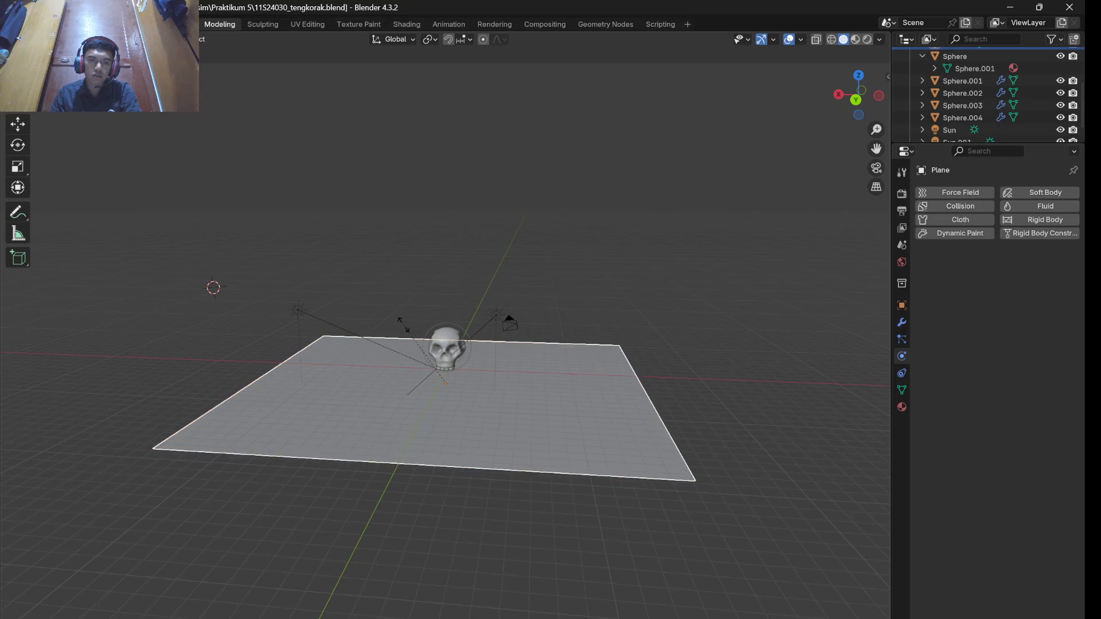
{"action": "left_click", "coordinate": [362, 314]}
{"action": "key", "text": "g"}
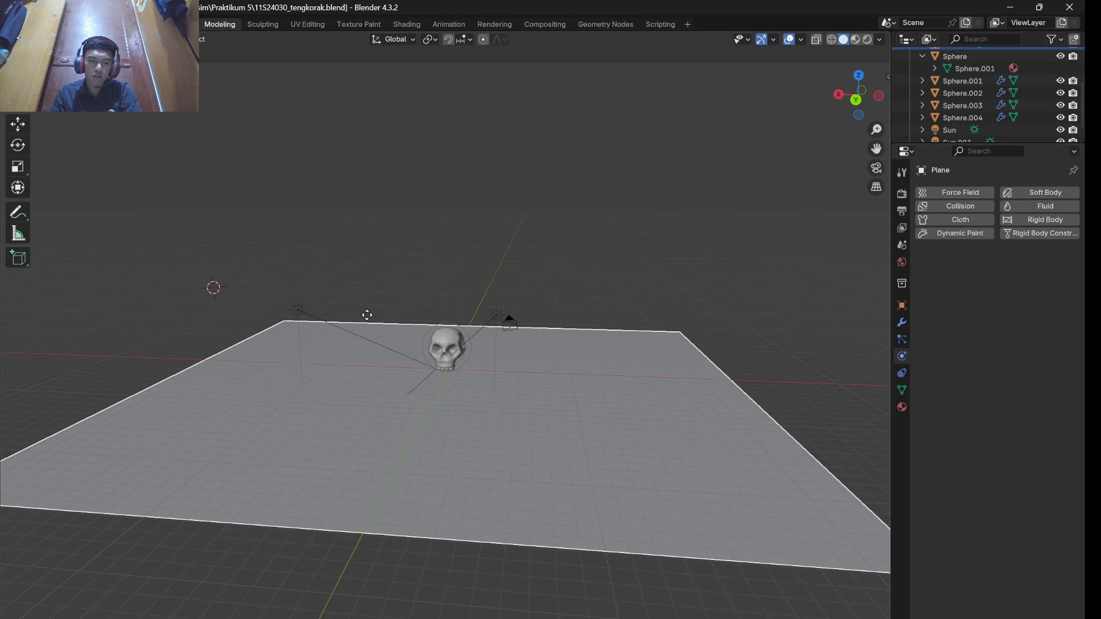
{"action": "key", "text": "z"}
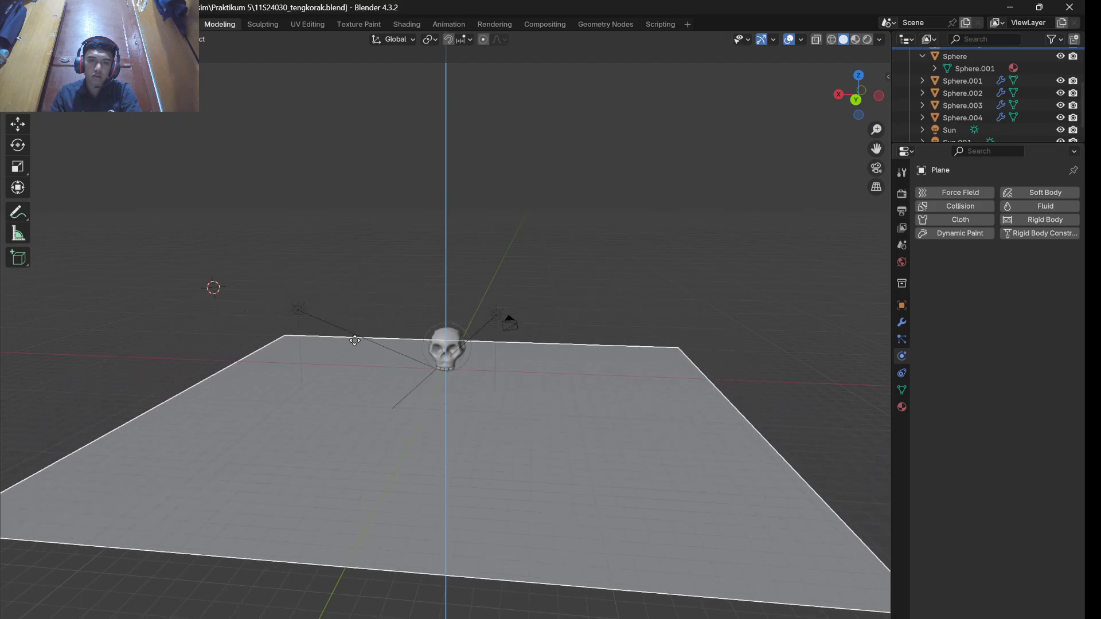
{"action": "left_click", "coordinate": [352, 362]}
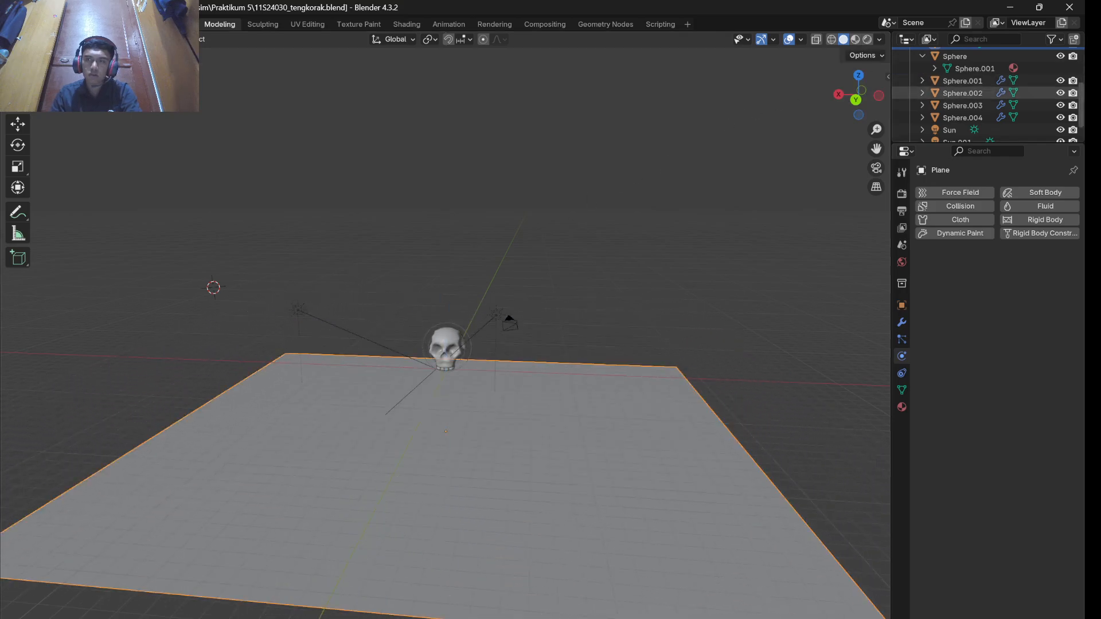
- Hide and show the floor plane and skull sphere to check them, and unhide the Cube ring above the skull
{"action": "scroll", "coordinate": [952, 100], "scroll_direction": "up", "scroll_amount": 3}
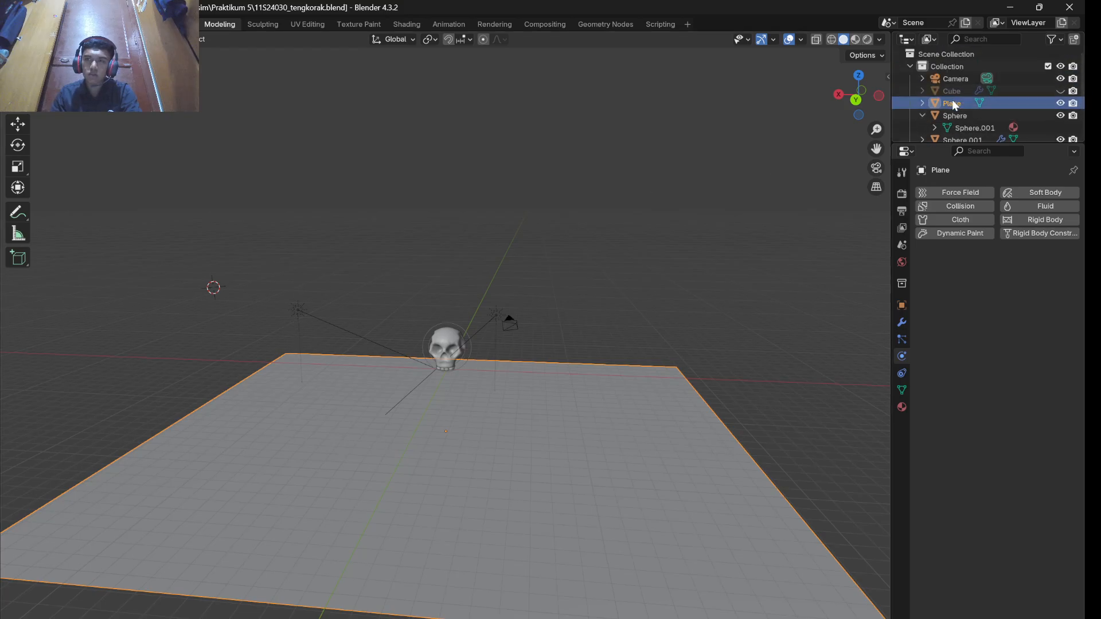
{"action": "scroll", "coordinate": [955, 102], "scroll_direction": "down", "scroll_amount": 4}
{"action": "scroll", "coordinate": [955, 102], "scroll_direction": "up", "scroll_amount": 5}
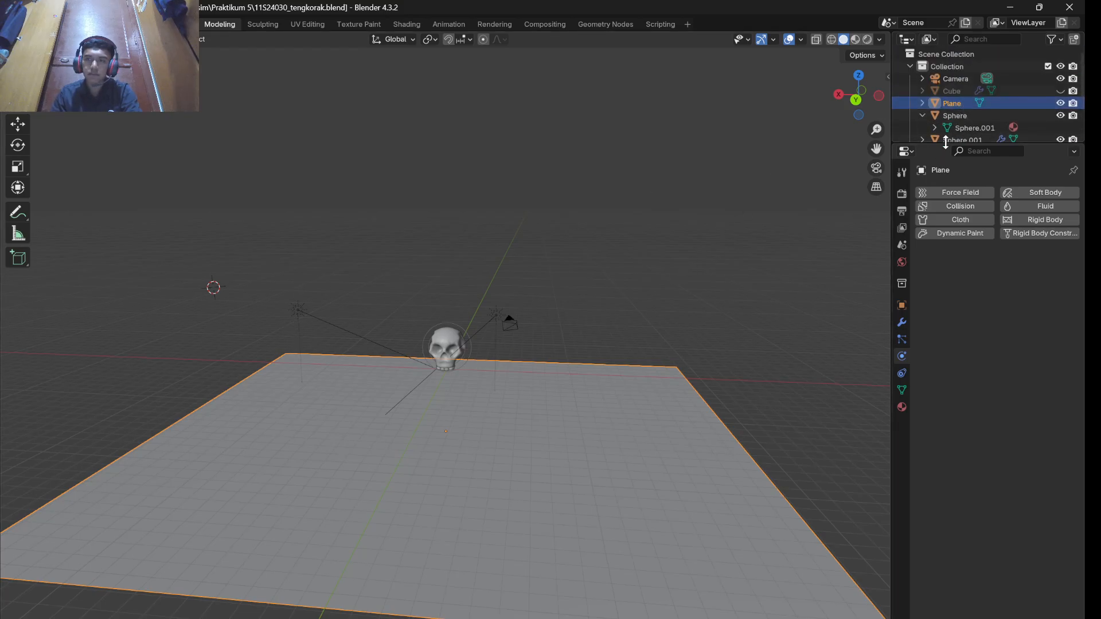
{"action": "scroll", "coordinate": [985, 74], "scroll_direction": "down", "scroll_amount": 5}
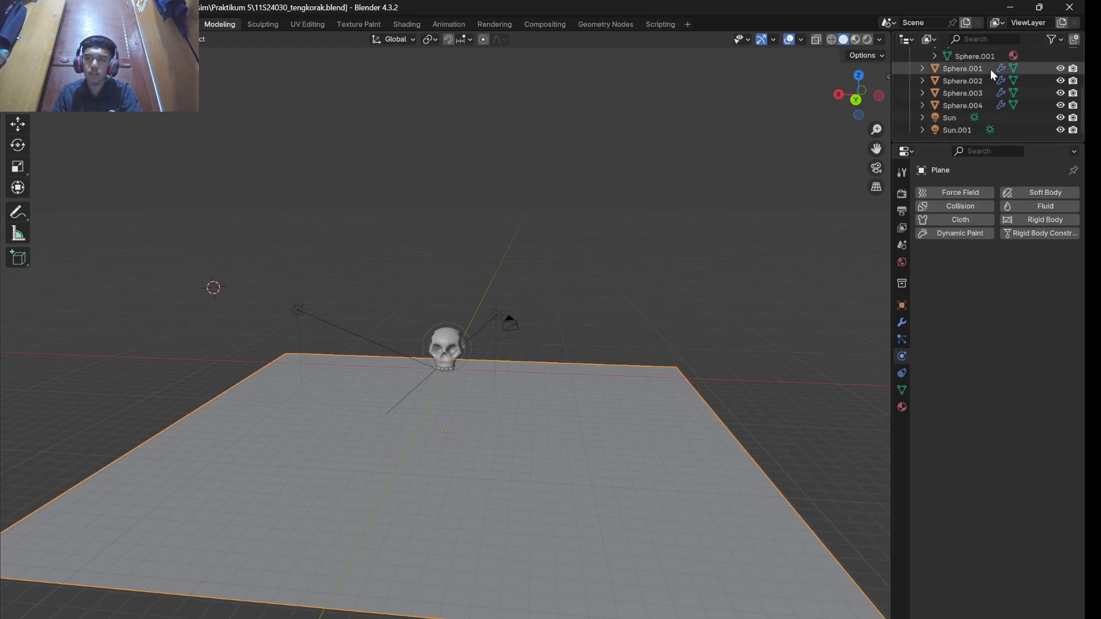
{"action": "scroll", "coordinate": [990, 70], "scroll_direction": "up", "scroll_amount": 5}
{"action": "scroll", "coordinate": [1029, 85], "scroll_direction": "down", "scroll_amount": 3}
{"action": "scroll", "coordinate": [1028, 85], "scroll_direction": "up", "scroll_amount": 3}
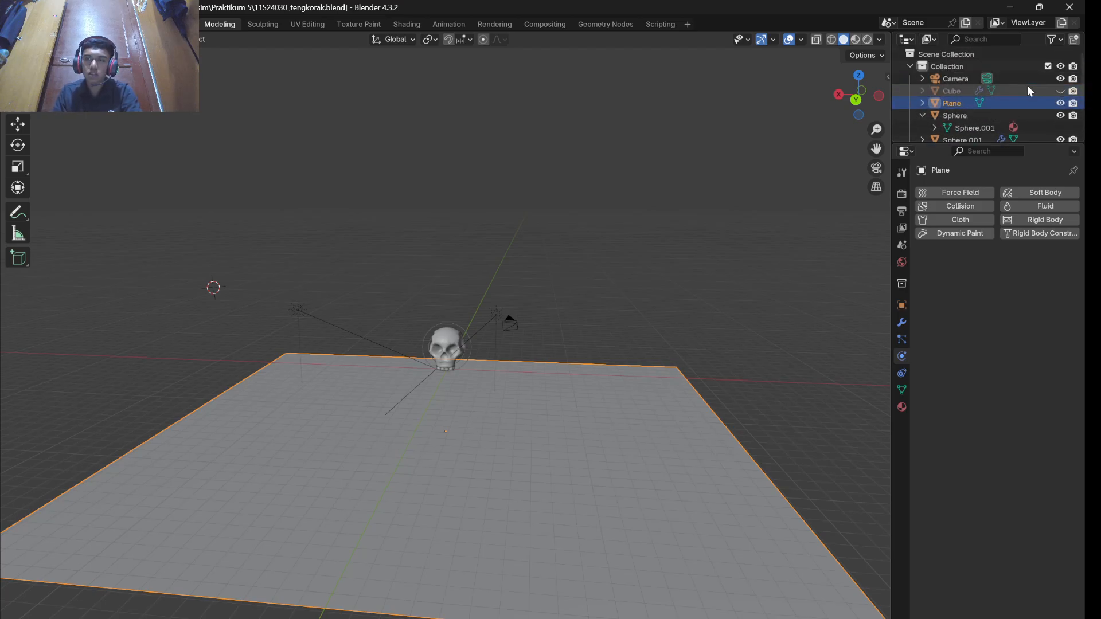
{"action": "scroll", "coordinate": [1027, 85], "scroll_direction": "down", "scroll_amount": 2}
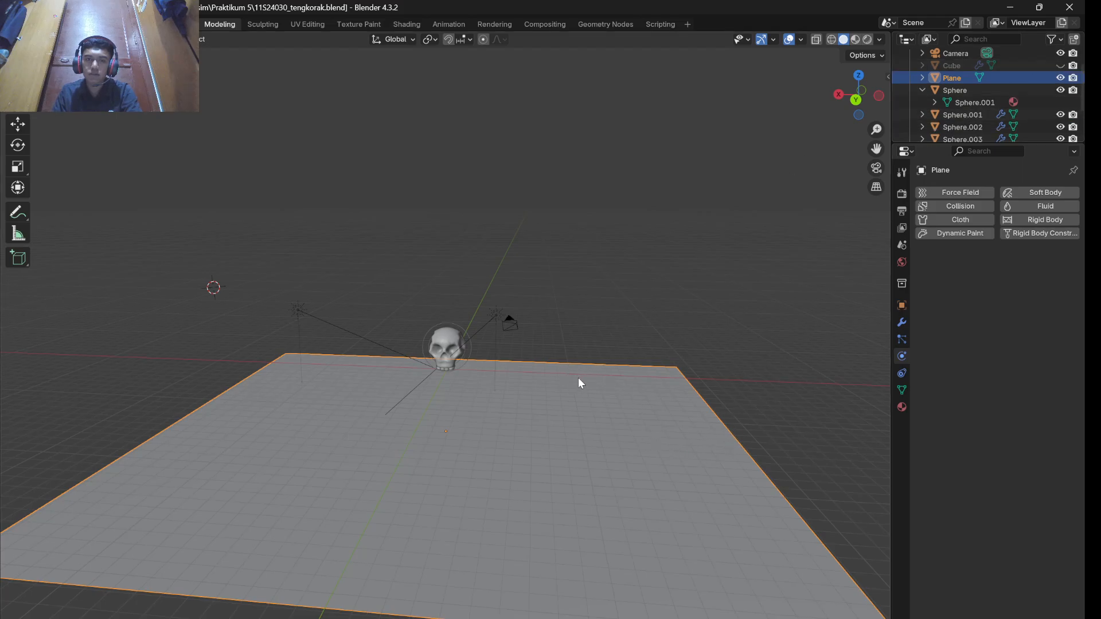
{"action": "left_click", "coordinate": [1060, 77]}
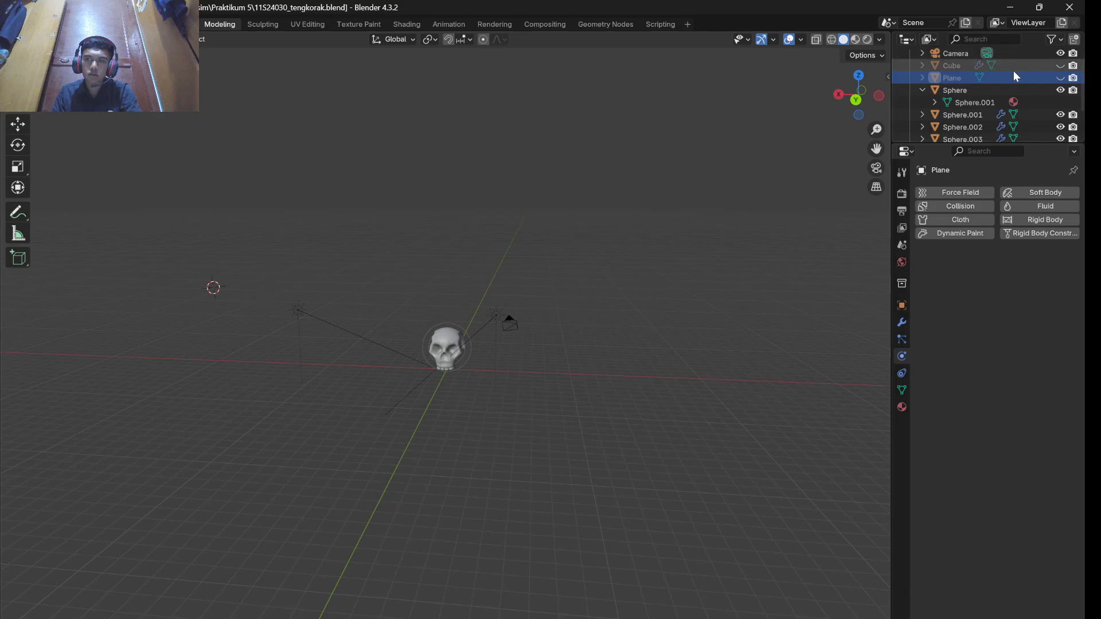
{"action": "left_click", "coordinate": [1060, 90]}
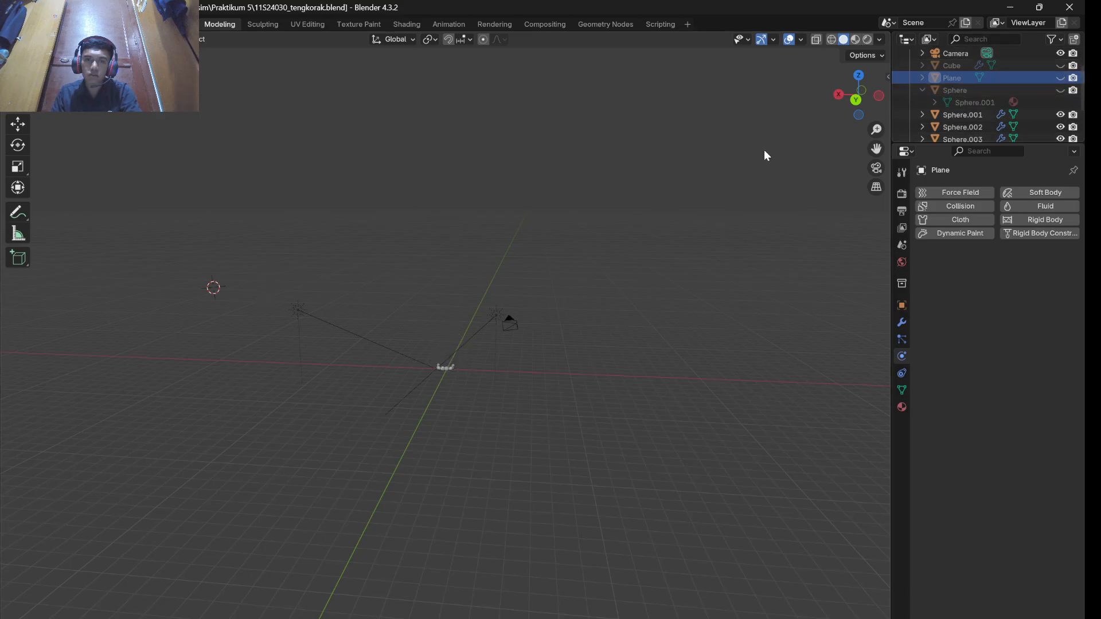
{"action": "left_click", "coordinate": [1061, 77]}
{"action": "left_click", "coordinate": [1060, 90]}
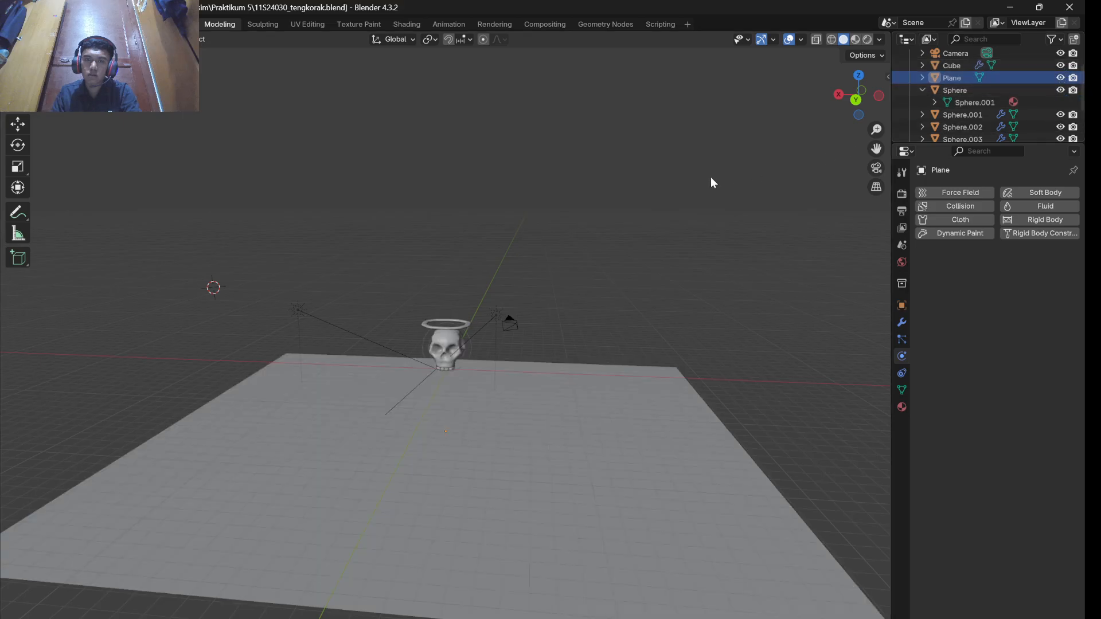
- Select the whole scene, including the floor plane, and raise it along the Z axis
{"action": "scroll", "coordinate": [337, 257], "scroll_direction": "down", "scroll_amount": 3}
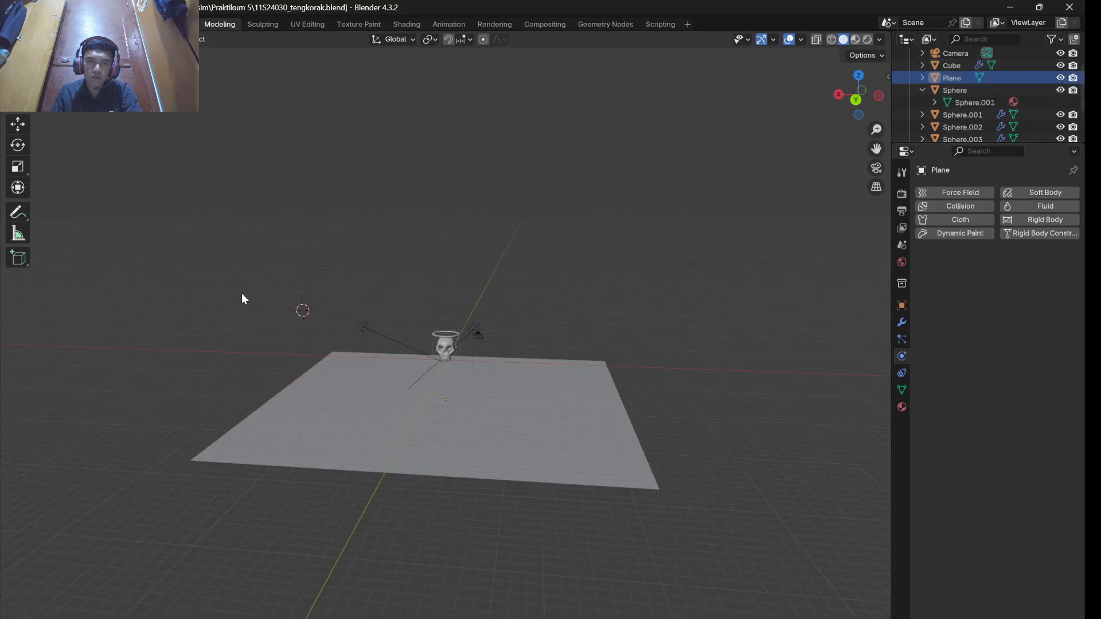
{"action": "left_click_drag", "start_coordinate": [206, 263], "coordinate": [736, 554]}
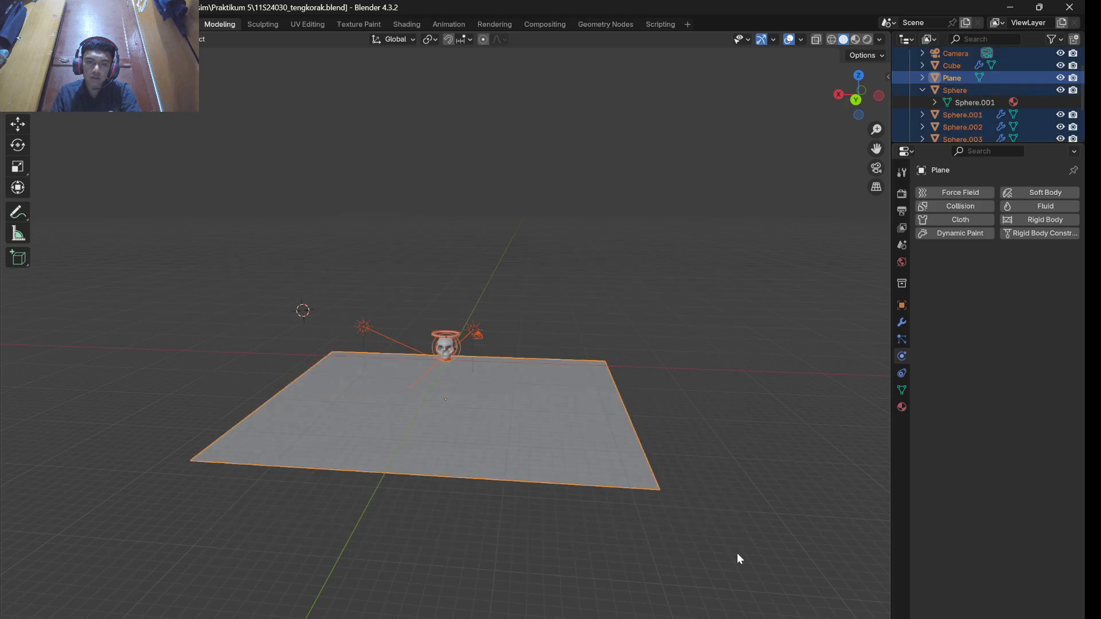
{"action": "key", "text": "g"}
{"action": "key", "text": "z"}
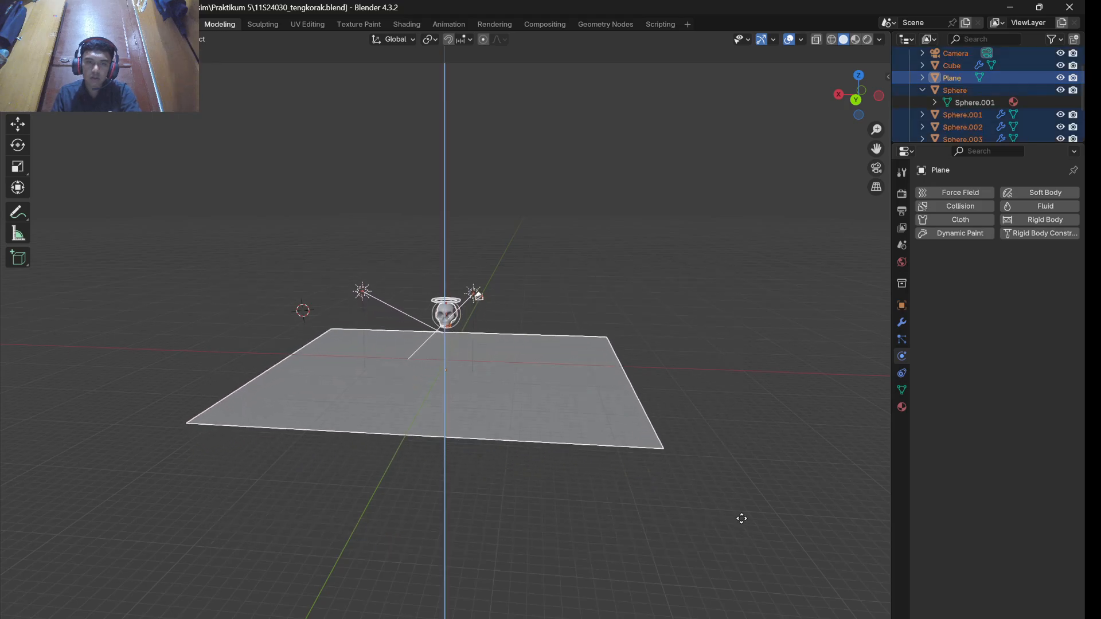
{"action": "left_click", "coordinate": [746, 478]}
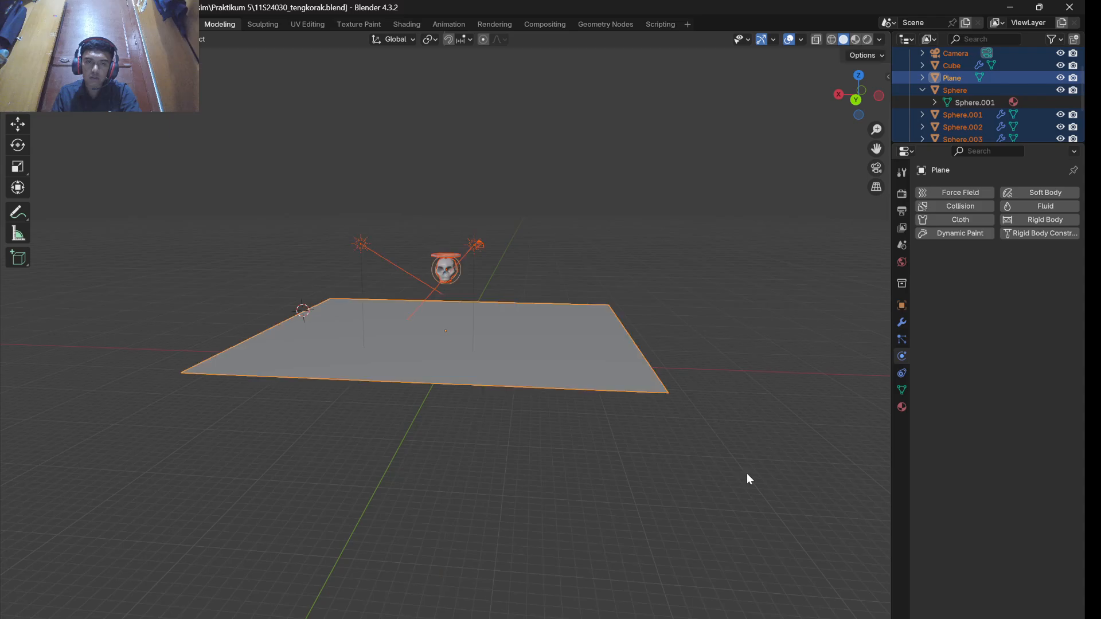
- Try to box-select only the objects above the floor, and hide the floor plane from the viewport
{"action": "left_click", "coordinate": [655, 484]}
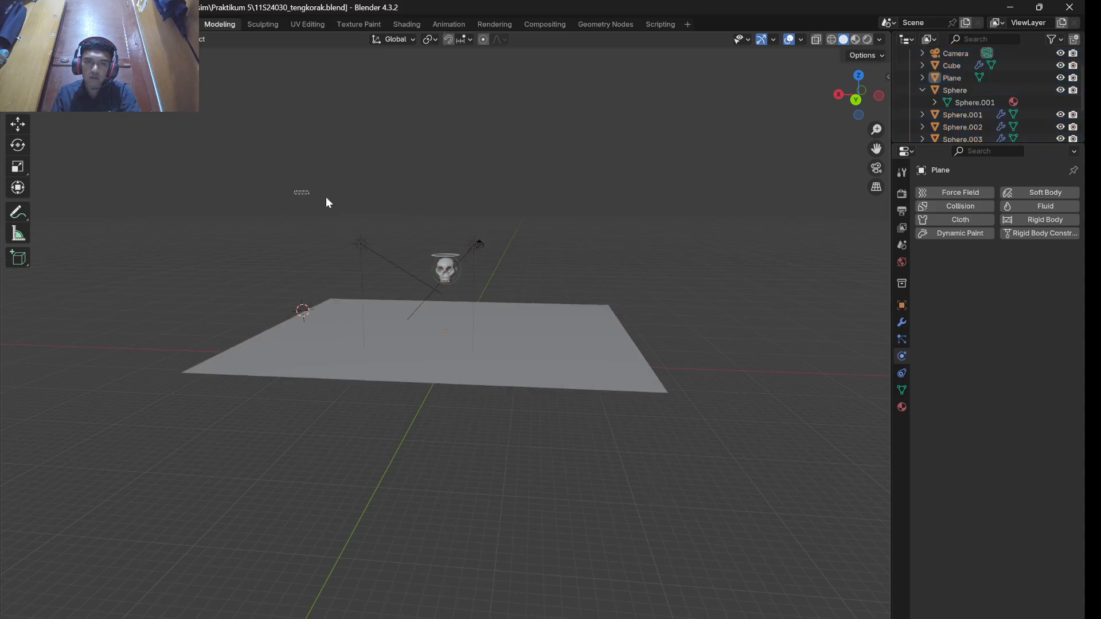
{"action": "left_click_drag", "start_coordinate": [326, 202], "coordinate": [571, 311]}
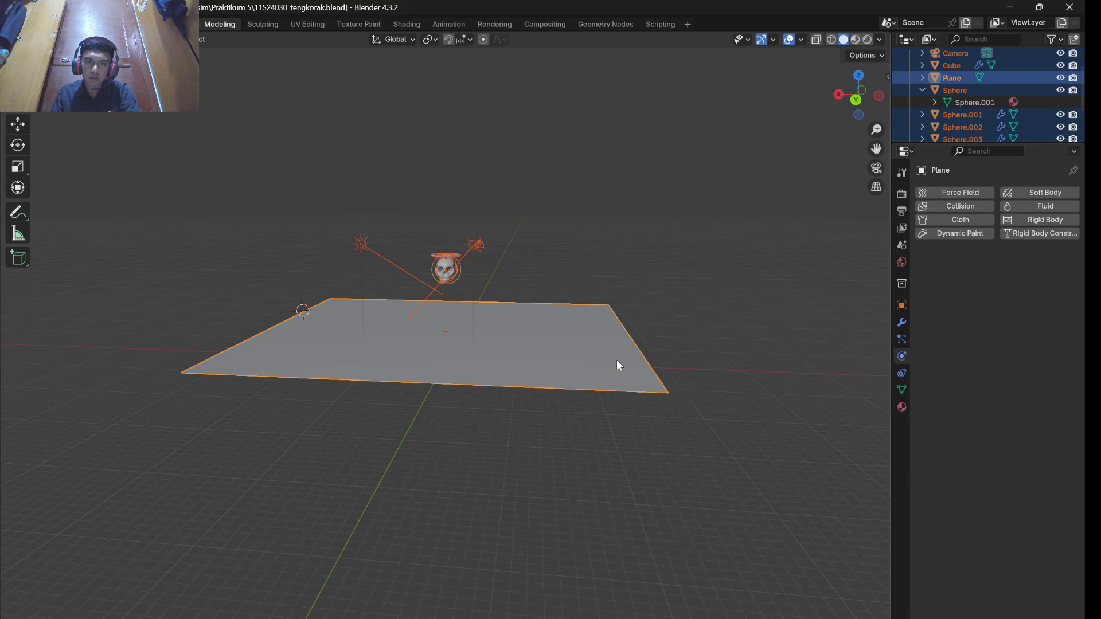
{"action": "left_click", "coordinate": [739, 274]}
{"action": "left_click", "coordinate": [578, 344]}
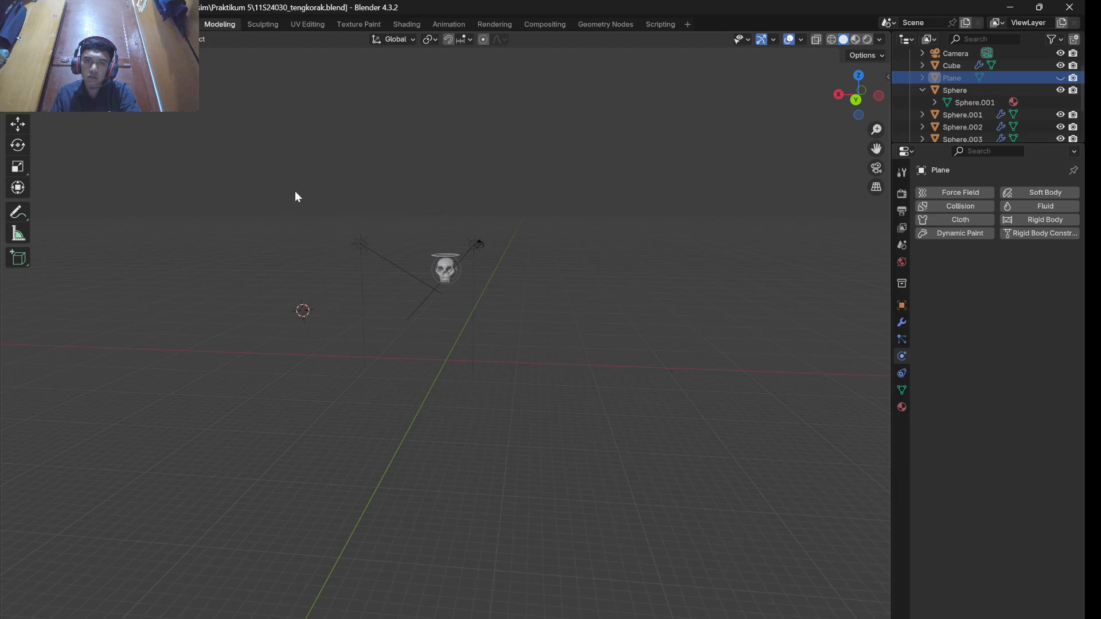
- Select the skull, ring, lights and camera, lower them along the Z axis, and show the floor plane again
{"action": "left_click_drag", "start_coordinate": [295, 192], "coordinate": [595, 341]}
{"action": "scroll", "coordinate": [516, 360], "scroll_direction": "up", "scroll_amount": 4}
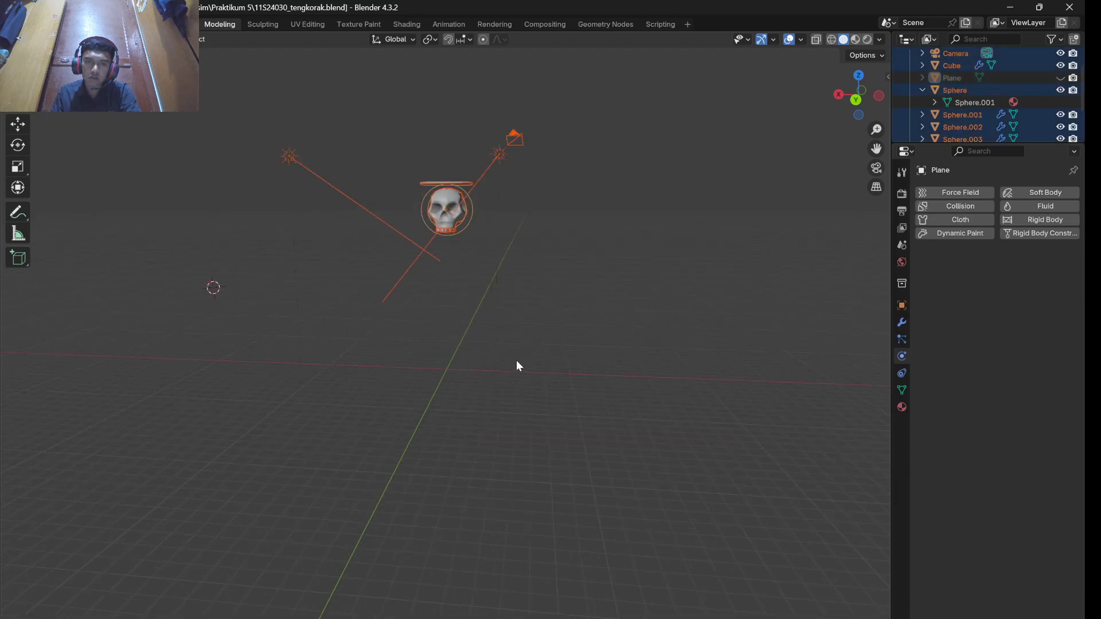
{"action": "scroll", "coordinate": [516, 365], "scroll_direction": "down", "scroll_amount": 2}
{"action": "key", "text": "g"}
{"action": "key", "text": "z"}
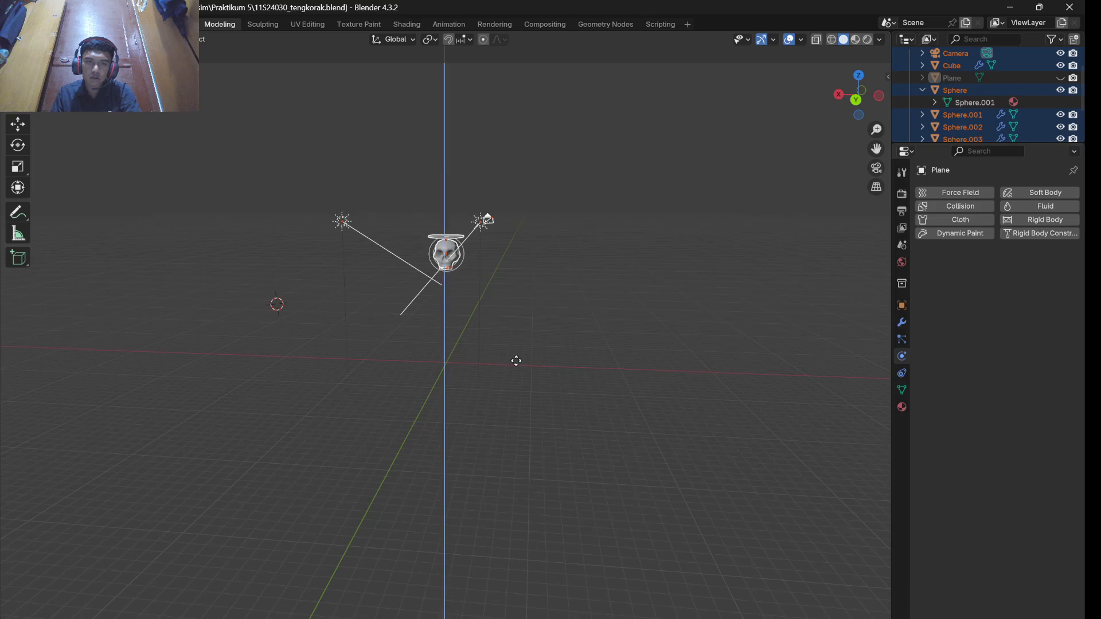
{"action": "left_click", "coordinate": [523, 421]}
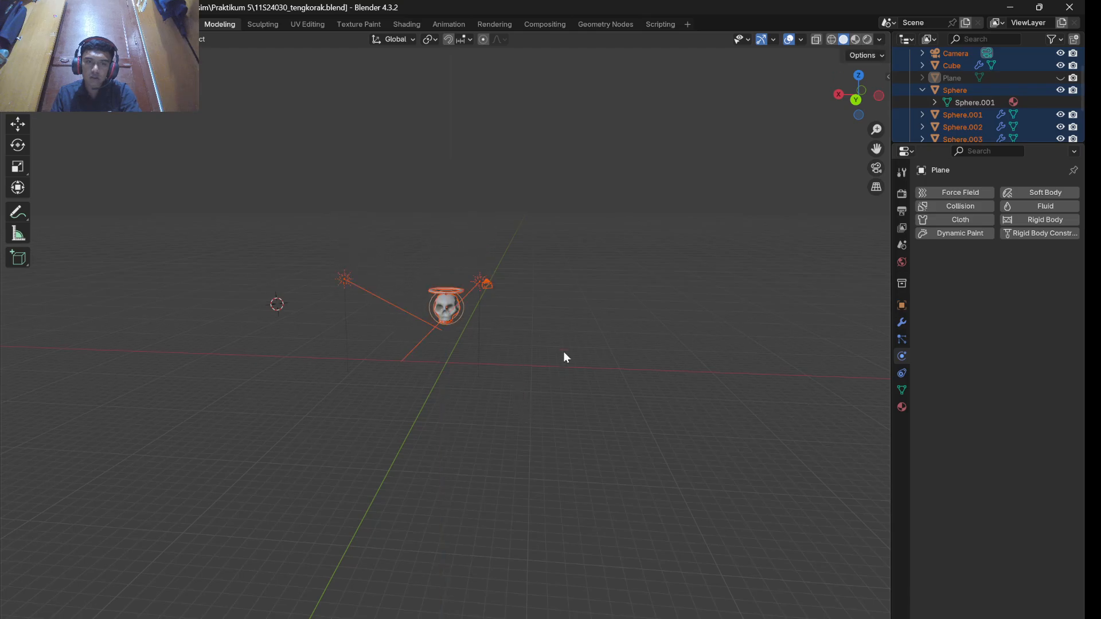
{"action": "left_click", "coordinate": [1060, 78]}
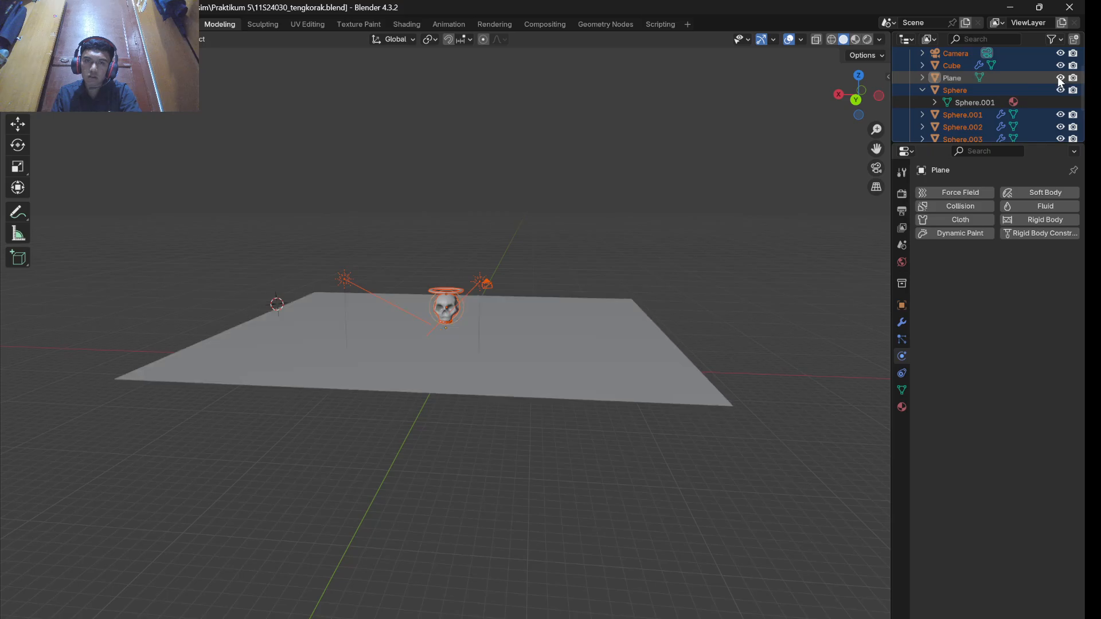
{"action": "left_click", "coordinate": [744, 219]}
- Hide the floor plane, lower the skull, ring, lights and camera further along the Z axis, and unhide the plane
{"action": "scroll", "coordinate": [594, 386], "scroll_direction": "up", "scroll_amount": 6}
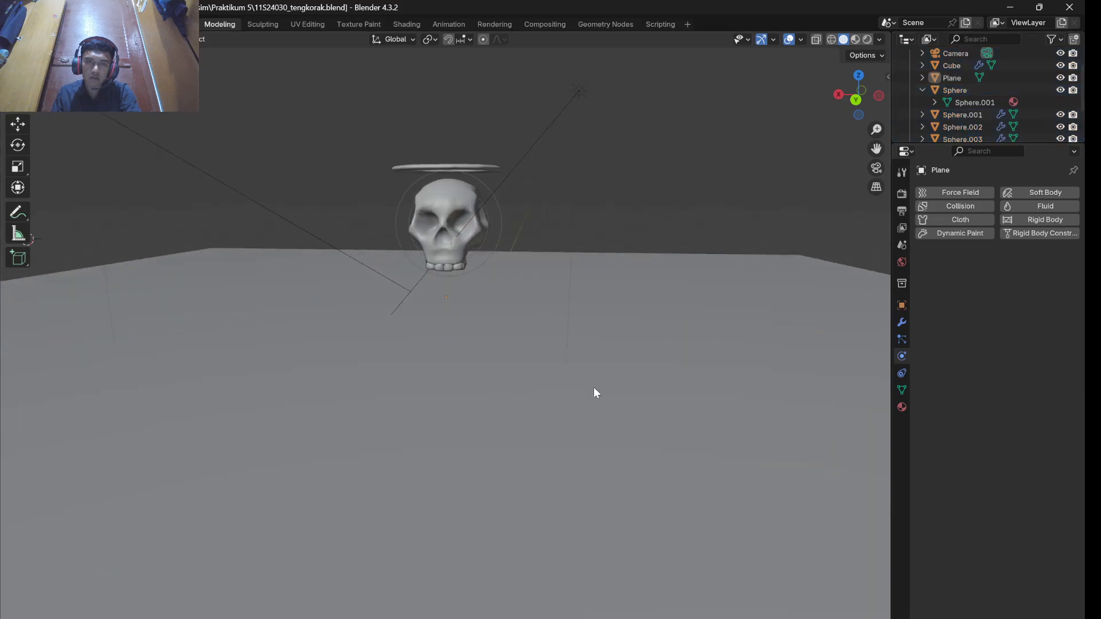
{"action": "scroll", "coordinate": [597, 385], "scroll_direction": "down", "scroll_amount": 8}
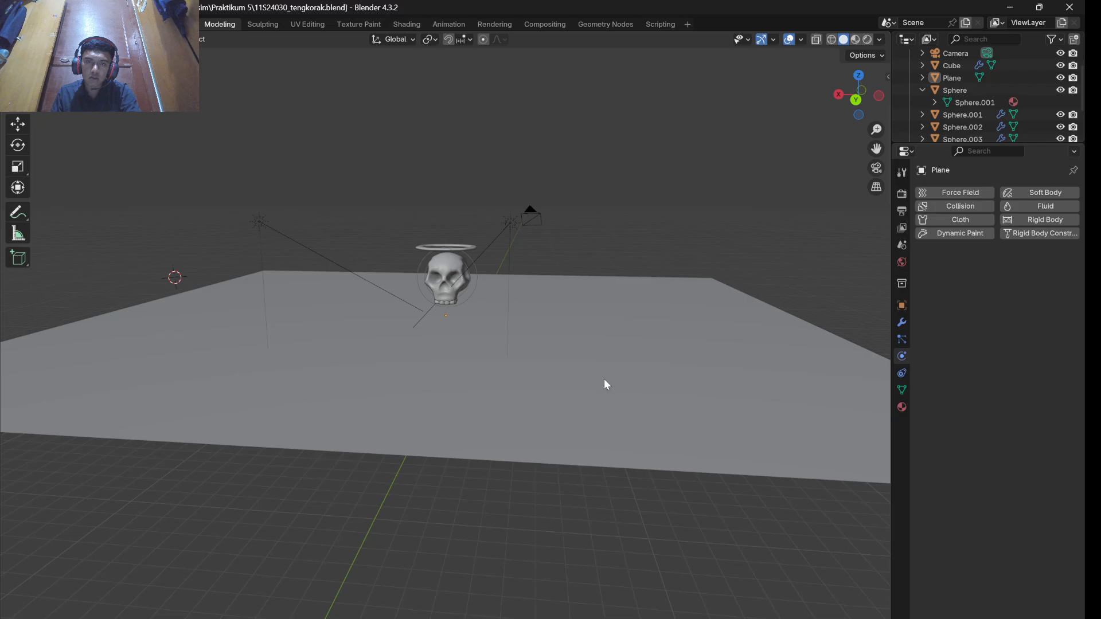
{"action": "left_click", "coordinate": [696, 399]}
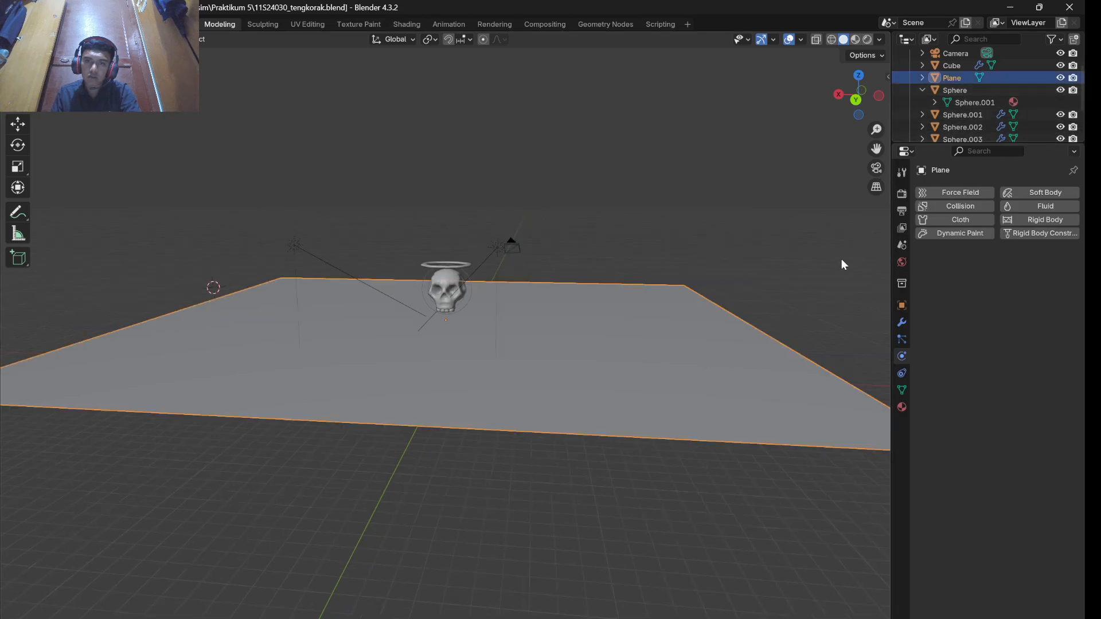
{"action": "left_click", "coordinate": [1060, 77]}
{"action": "left_click_drag", "start_coordinate": [219, 196], "coordinate": [711, 482]}
{"action": "key", "text": "g"}
{"action": "key", "text": "z"}
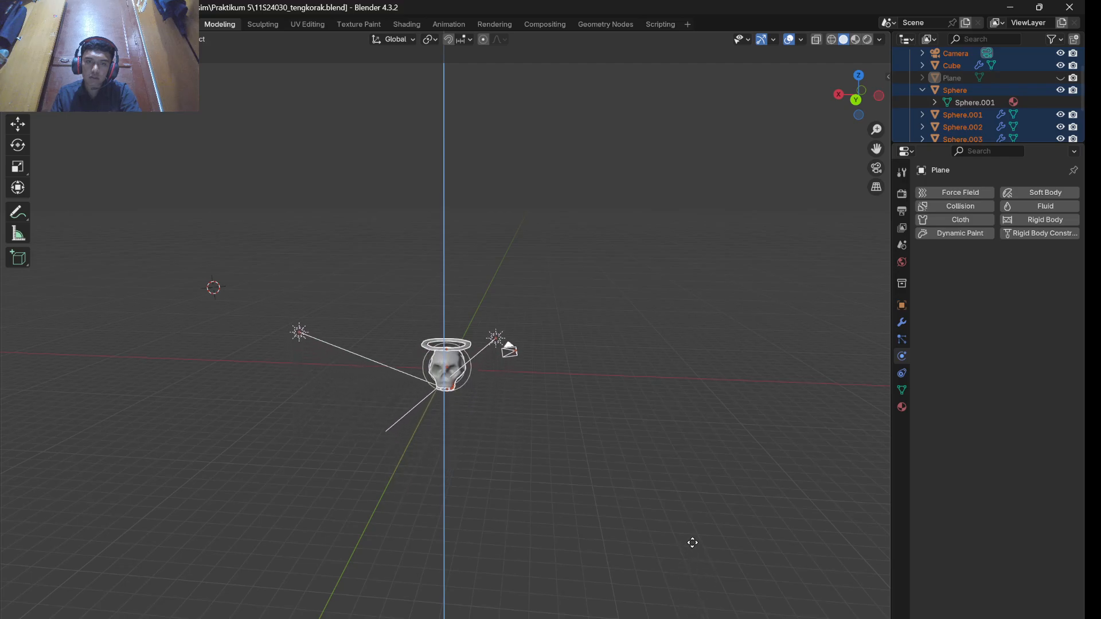
{"action": "left_click", "coordinate": [694, 543]}
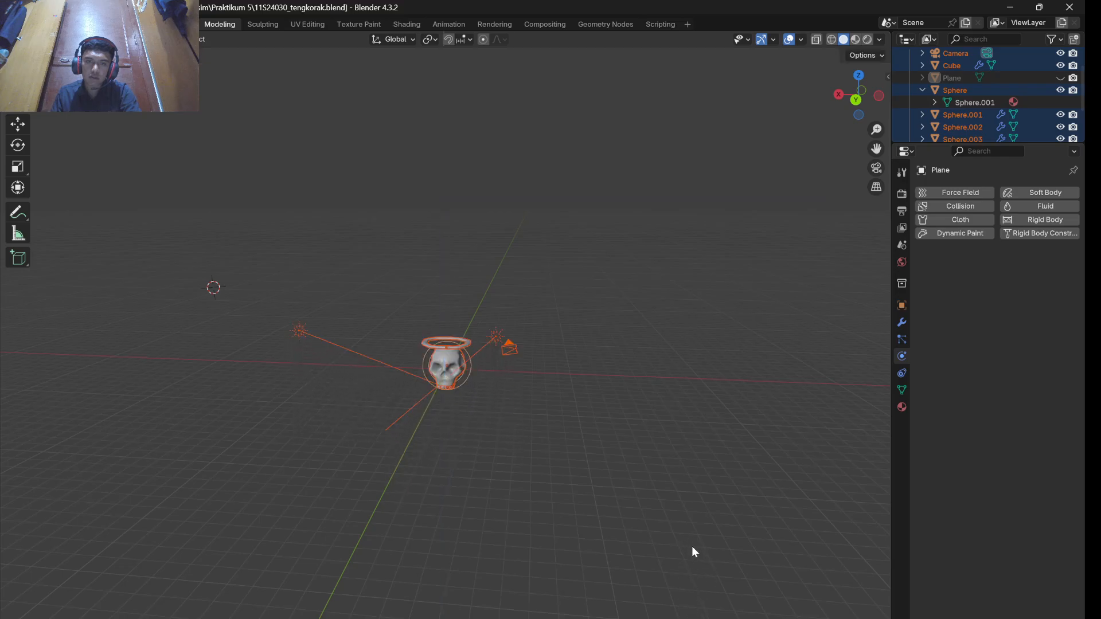
{"action": "left_click", "coordinate": [1061, 77]}
- Try to move the floor plane down along the Z axis to meet the bottom of the skull
{"action": "left_click", "coordinate": [617, 395]}
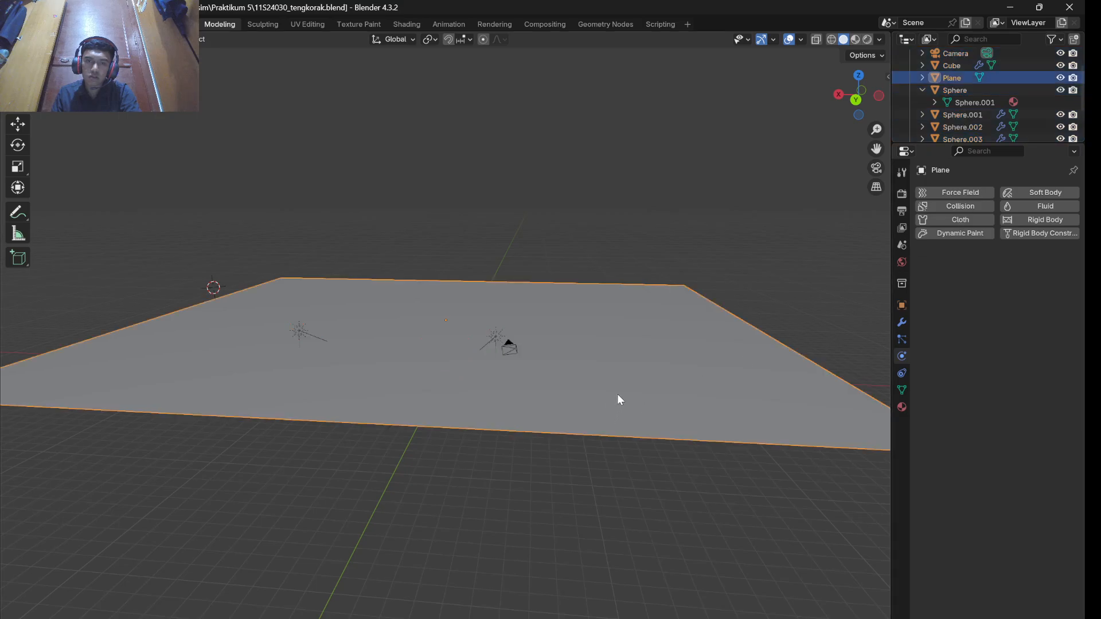
{"action": "key", "text": "g"}
{"action": "key", "text": "z"}
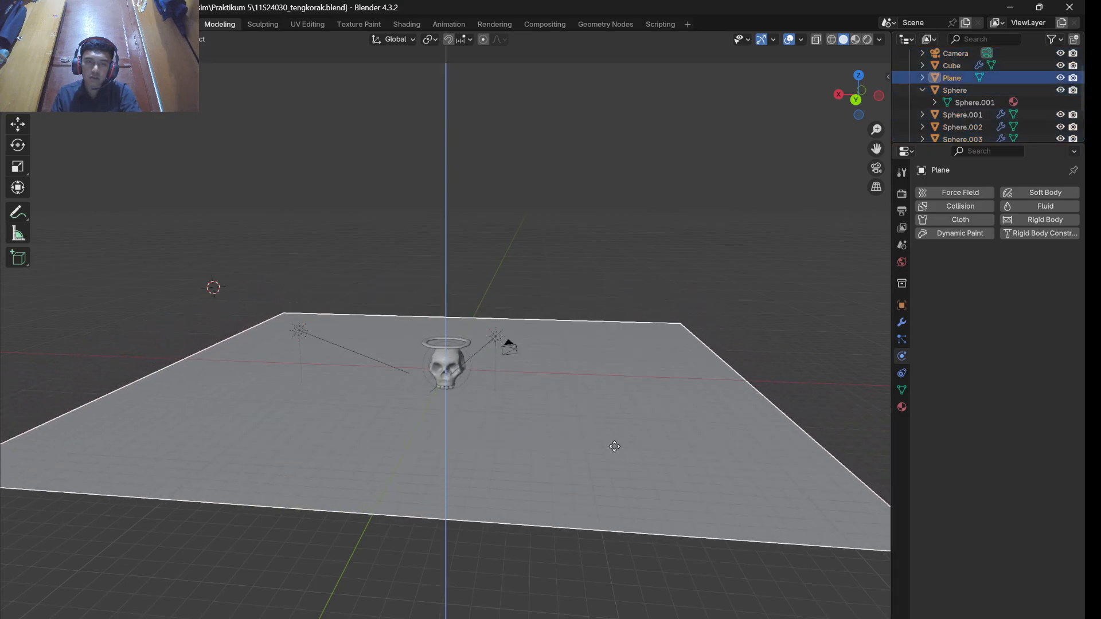
{"action": "left_click", "coordinate": [613, 440]}
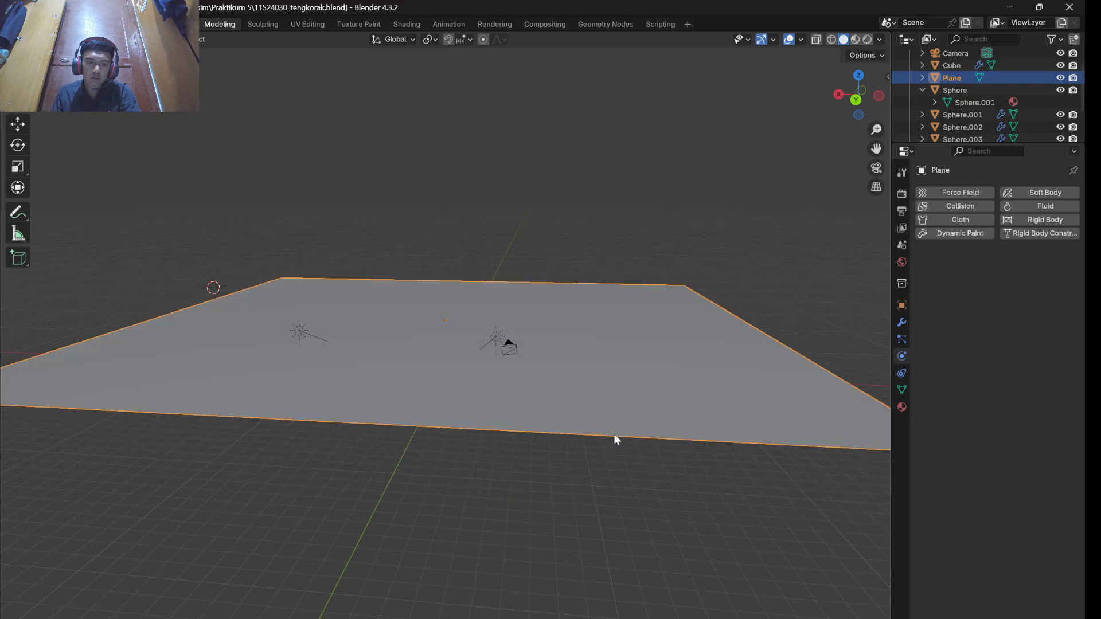
- Hide the floor plane, raise the skull, ring, lights and camera along the Z axis, and show the plane again
{"action": "key", "text": "ctrl+i"}
{"action": "key", "text": "shift+h"}
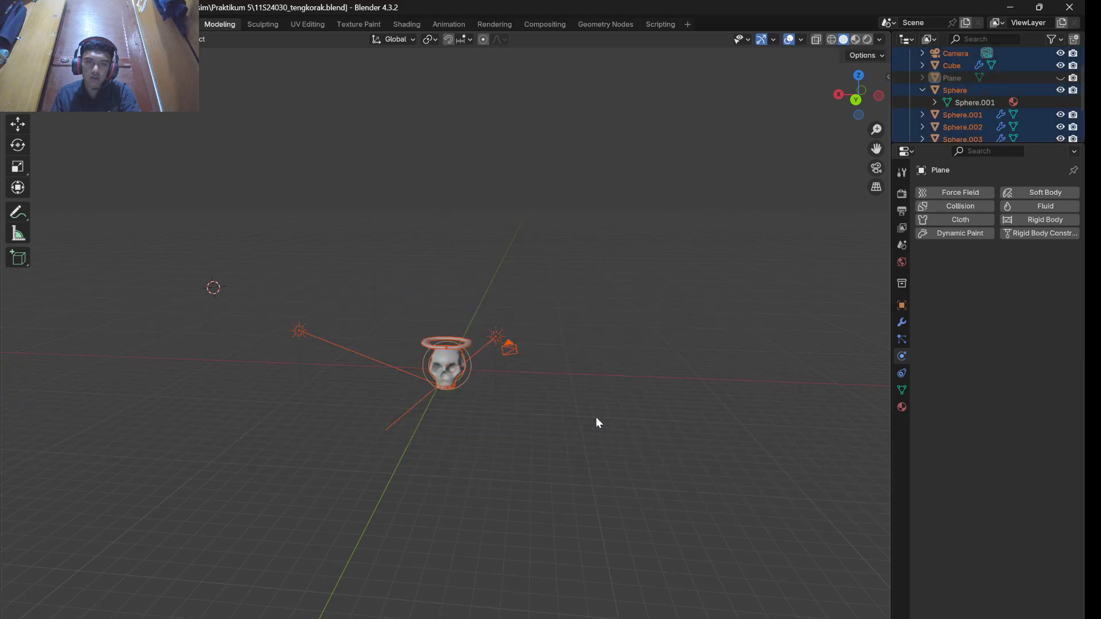
{"action": "key", "text": "g"}
{"action": "key", "text": "z"}
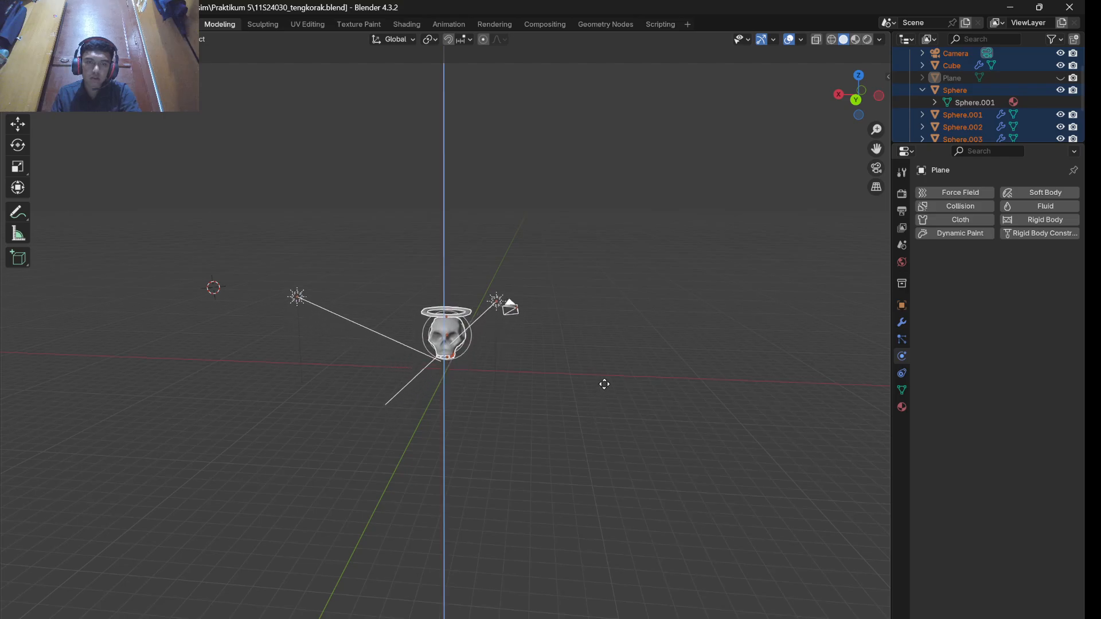
{"action": "left_click", "coordinate": [618, 360]}
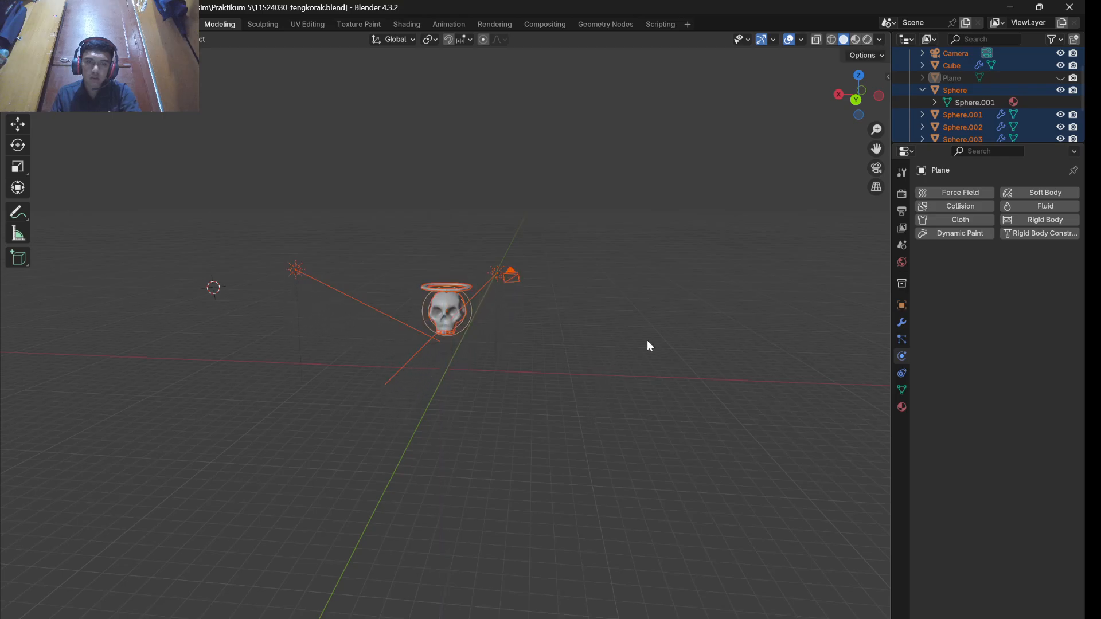
{"action": "left_click", "coordinate": [1061, 79]}
- Lower the floor plane along the Z axis and fine-tune its height to meet the bottom of the skull's teeth
{"action": "left_click", "coordinate": [678, 344]}
{"action": "key", "text": "g"}
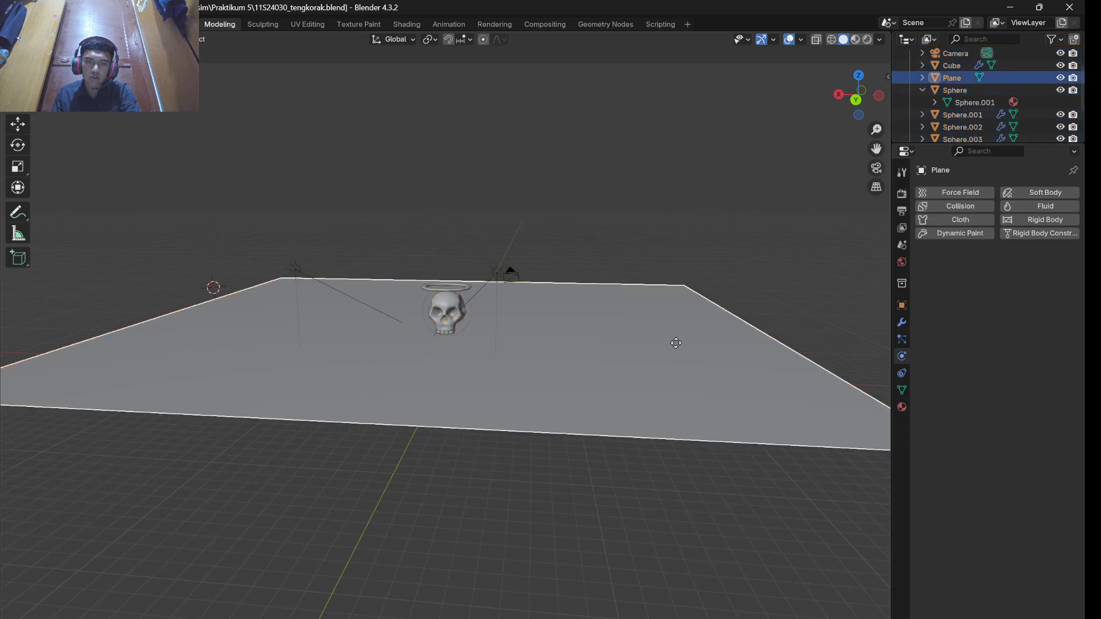
{"action": "key", "text": "z"}
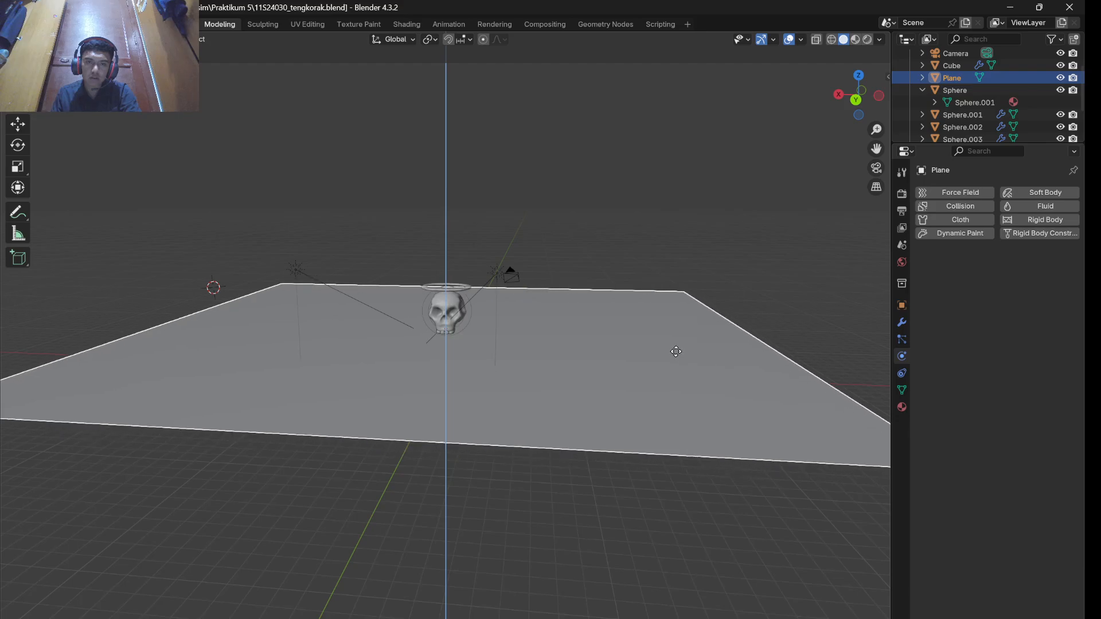
{"action": "left_click", "coordinate": [683, 377]}
{"action": "scroll", "coordinate": [596, 379], "scroll_direction": "up", "scroll_amount": 8}
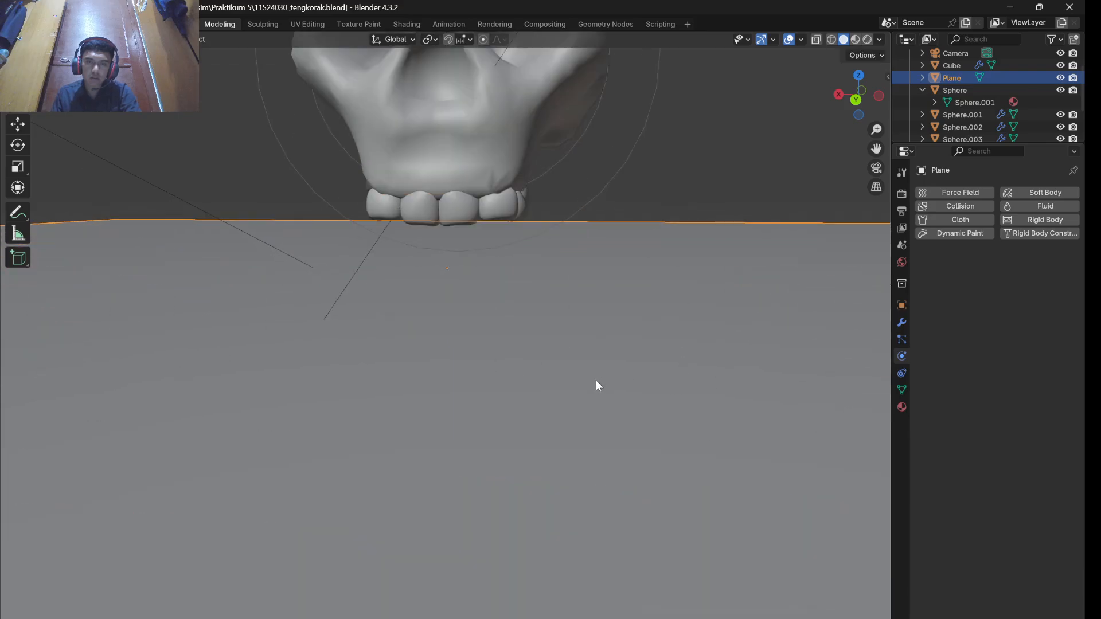
{"action": "scroll", "coordinate": [596, 381], "scroll_direction": "down", "scroll_amount": 5}
{"action": "key", "text": "g"}
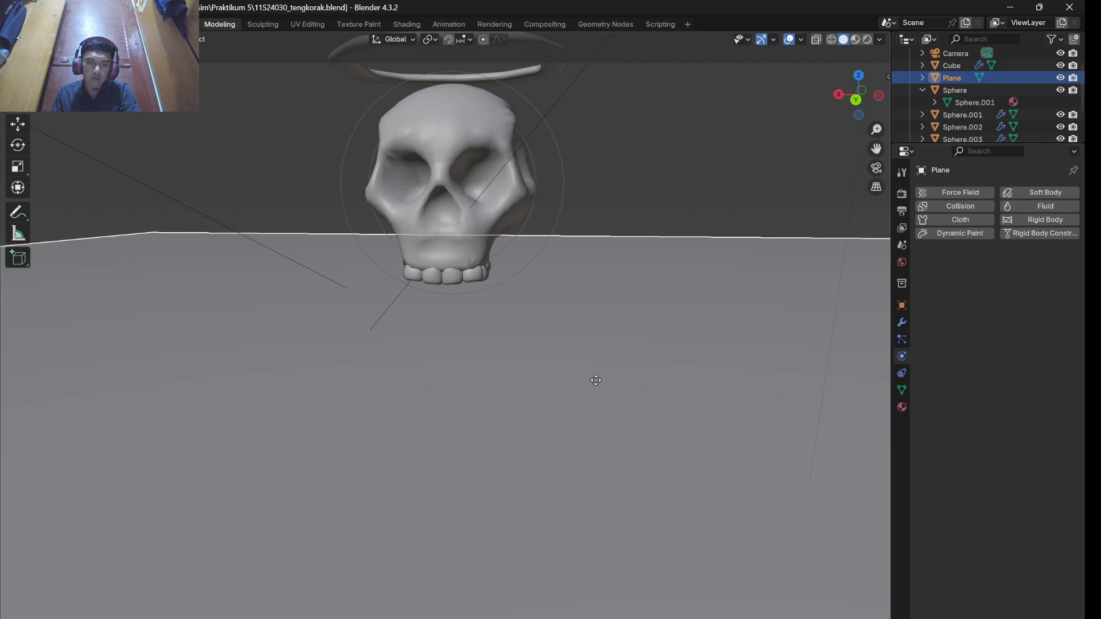
{"action": "key", "text": "z"}
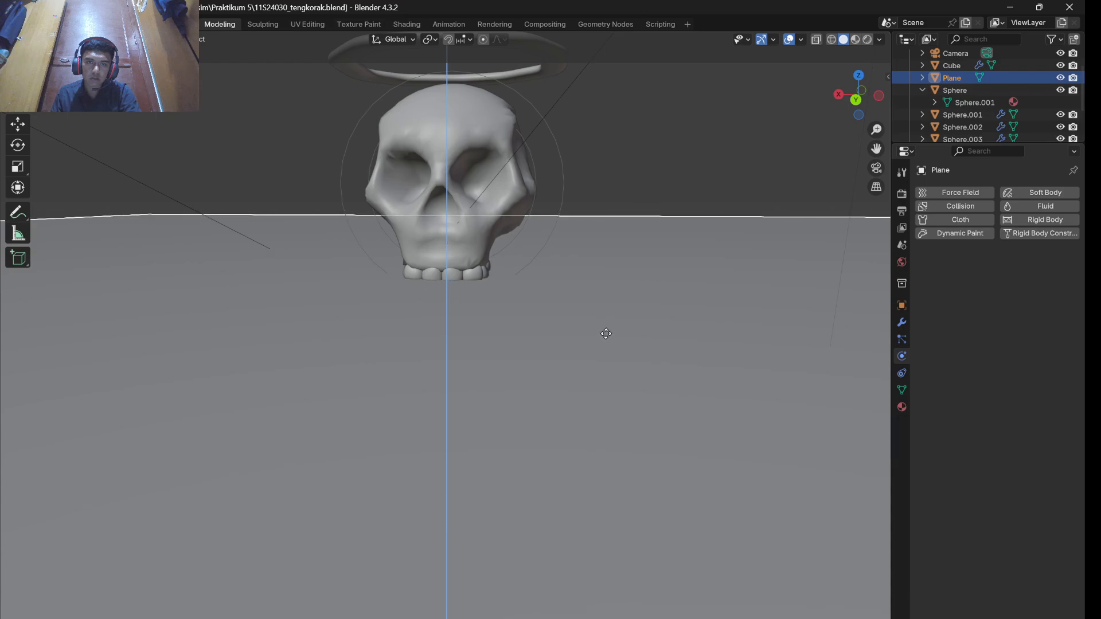
{"action": "left_click", "coordinate": [607, 336]}
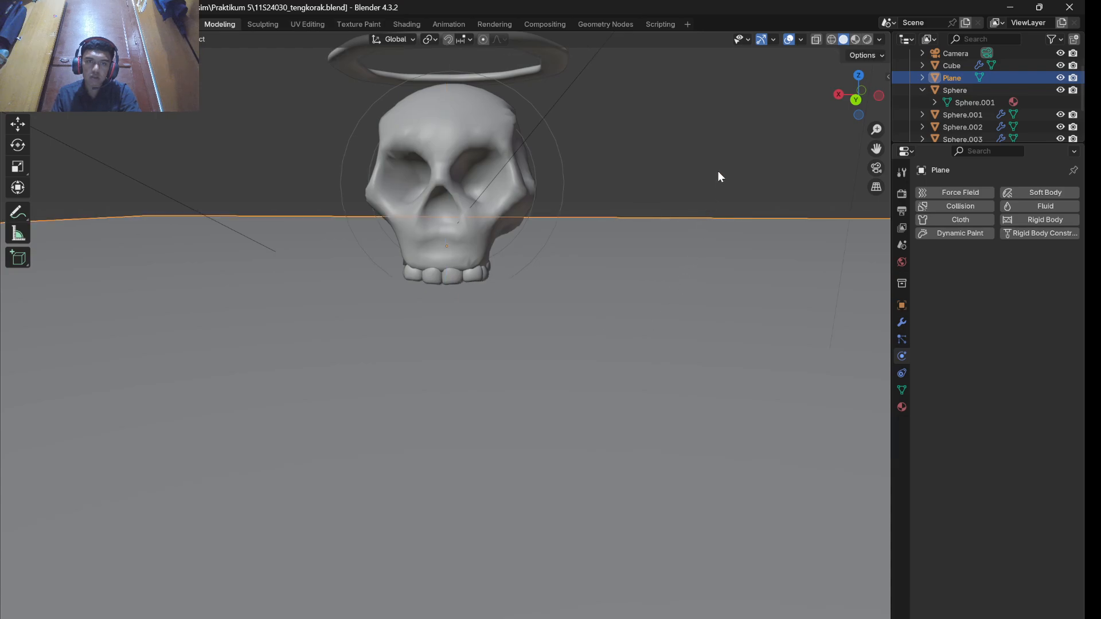
- Switch to the browser to check the skull reference image in the practicum PDF, and return to Blender
{"action": "key", "text": "alt+Tab"}
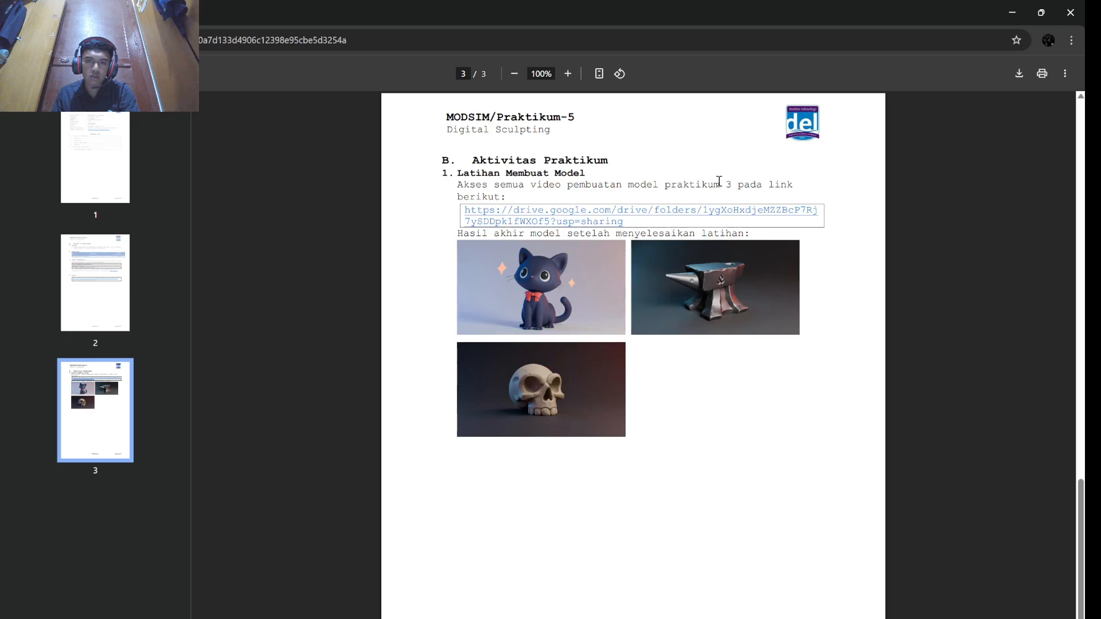
{"action": "key", "text": "alt+Tab"}
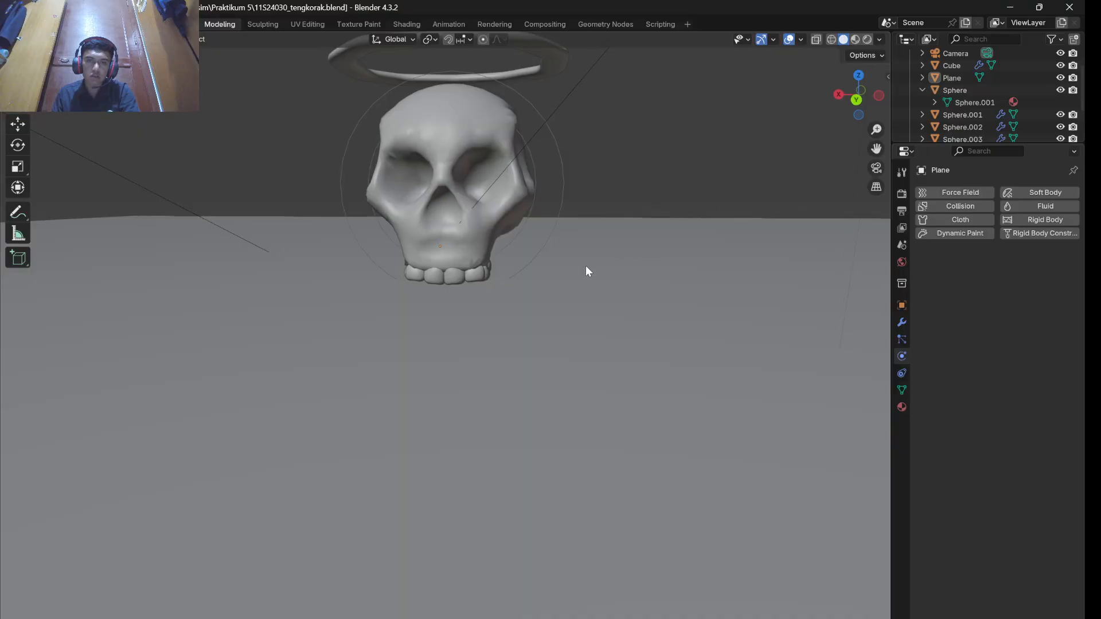
{"action": "scroll", "coordinate": [586, 266], "scroll_direction": "down", "scroll_amount": 5}
{"action": "scroll", "coordinate": [607, 269], "scroll_direction": "down", "scroll_amount": 4}
{"action": "scroll", "coordinate": [597, 273], "scroll_direction": "up", "scroll_amount": 2}
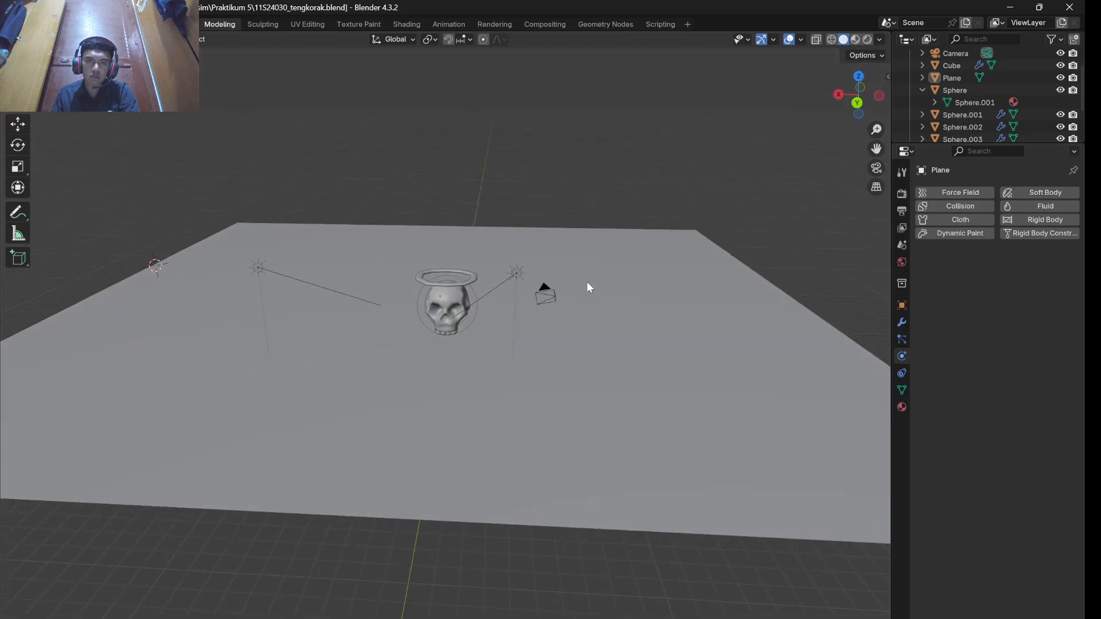
- In Edit Mode, extrude the floor plane's back edge straight up along the Z axis into a tall back wall
{"action": "left_click", "coordinate": [619, 255]}
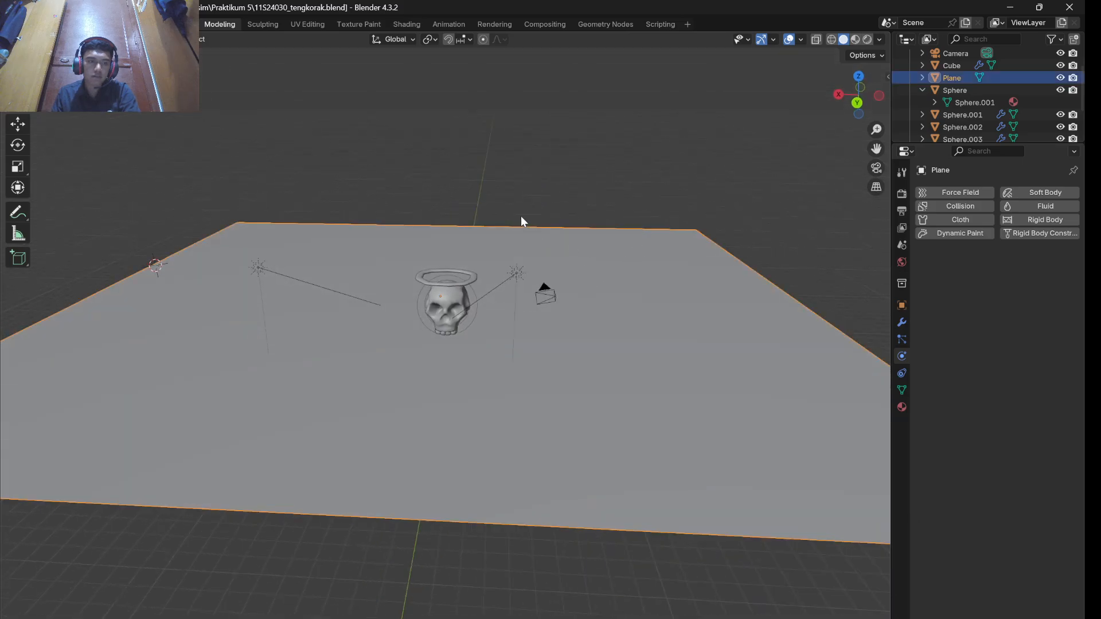
{"action": "key", "text": "Tab"}
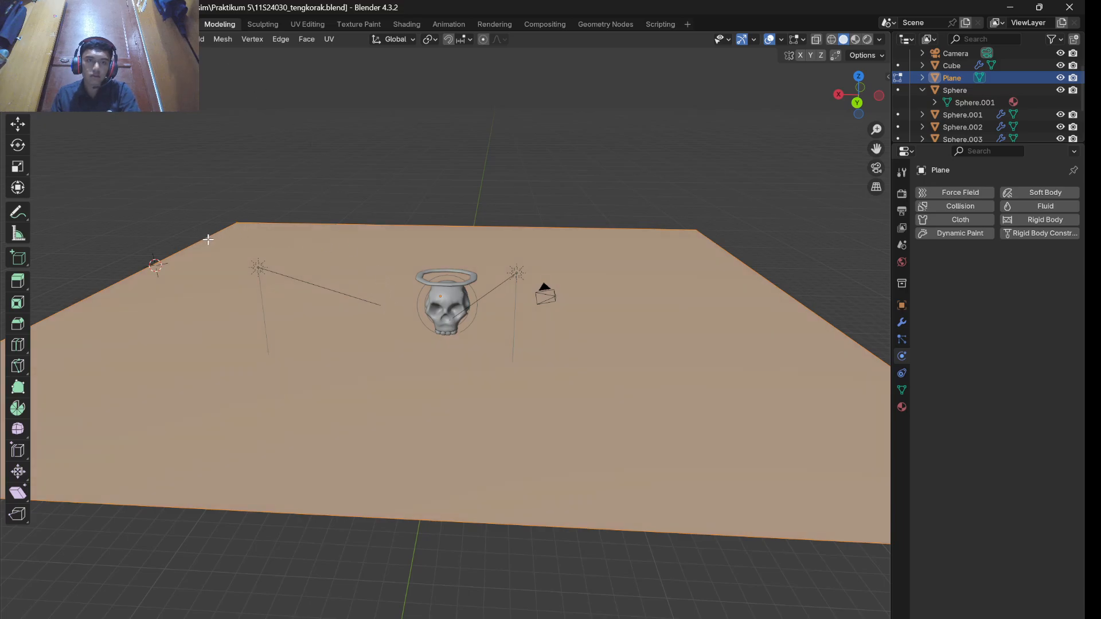
{"action": "key", "text": "alt+a"}
{"action": "left_click", "coordinate": [352, 225]}
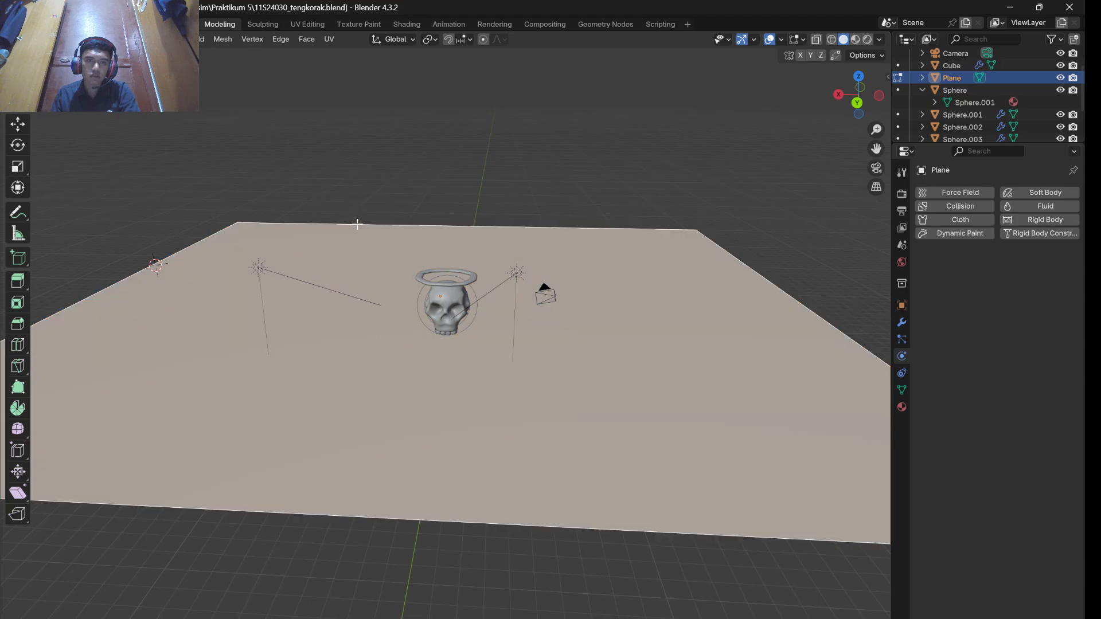
{"action": "key", "text": "alt+a"}
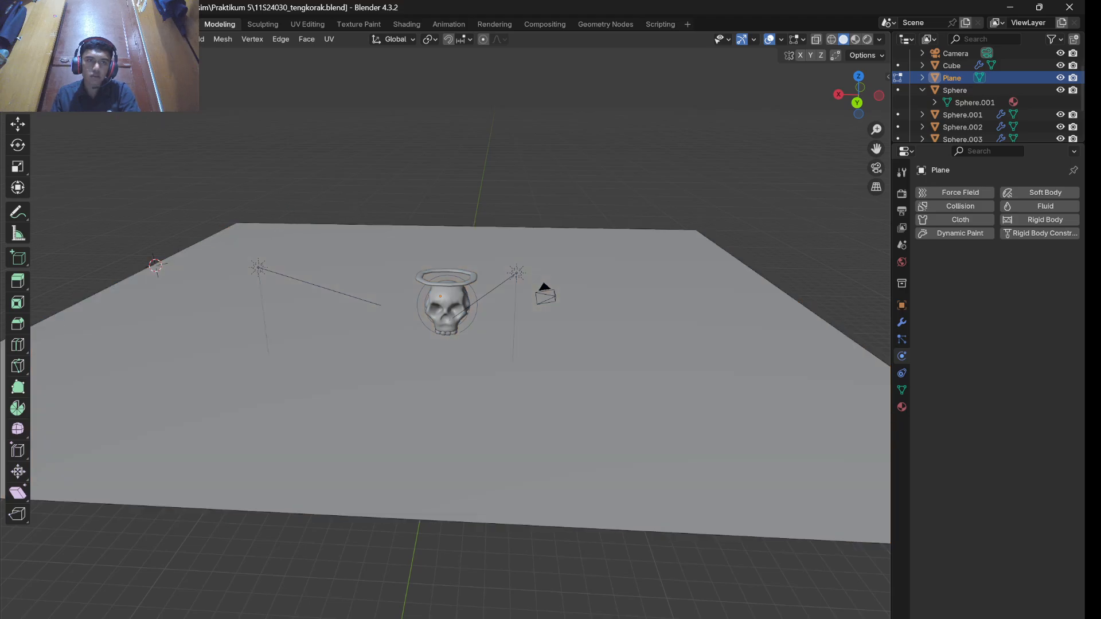
{"action": "left_click", "coordinate": [364, 223]}
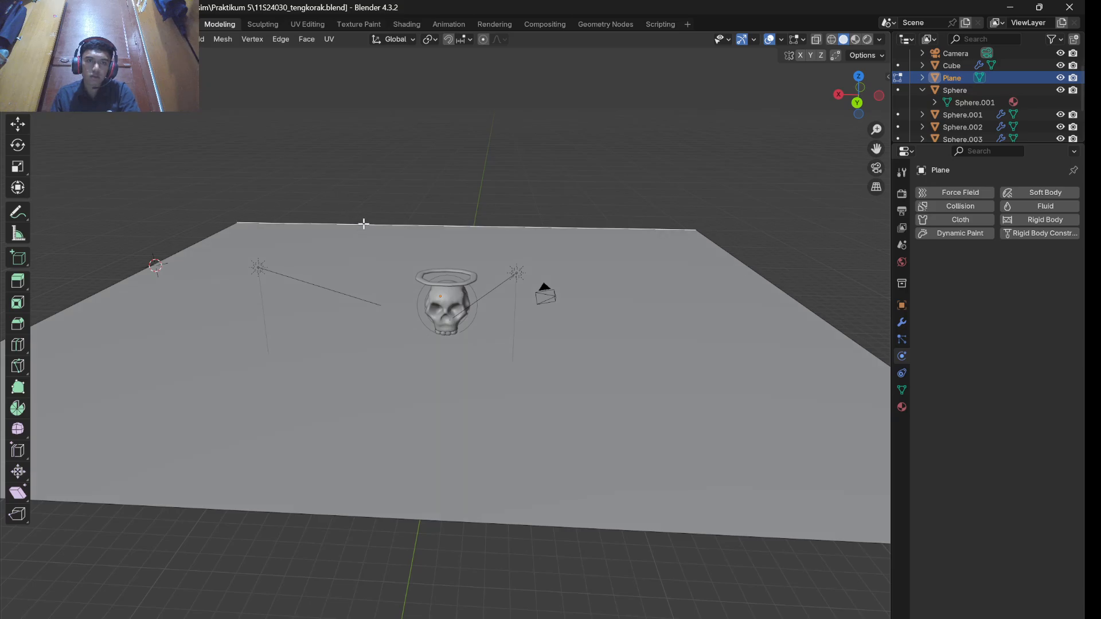
{"action": "key", "text": "e"}
{"action": "key", "text": "z"}
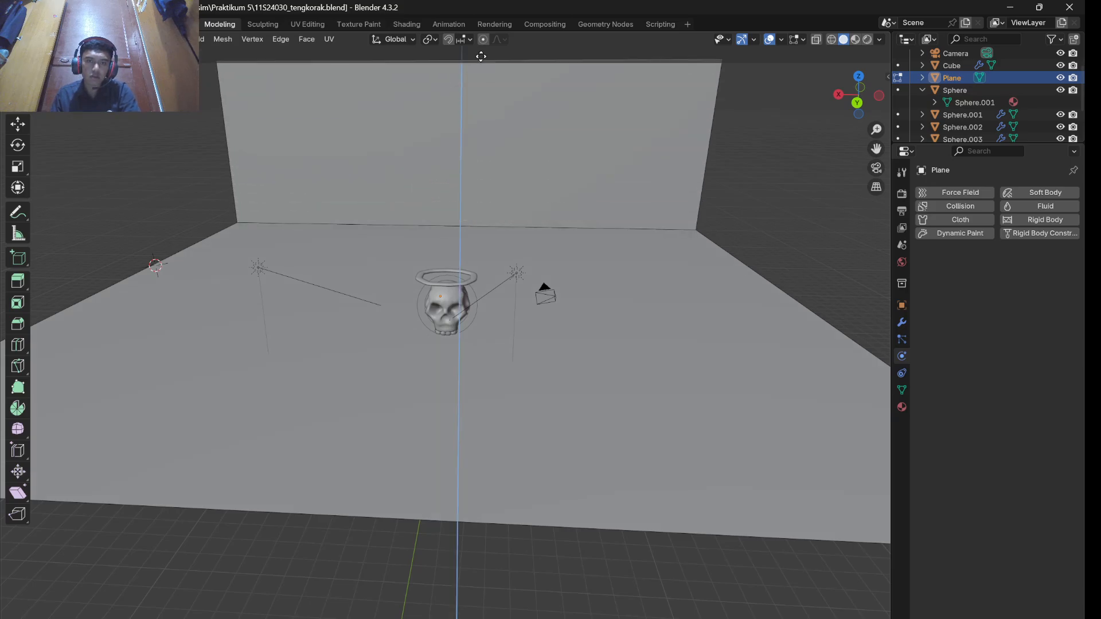
{"action": "left_click", "coordinate": [478, 40]}
- Bevel the edge where the floor meets the back wall with a width of about 0.315 m and 6 segments
{"action": "left_click", "coordinate": [363, 223]}
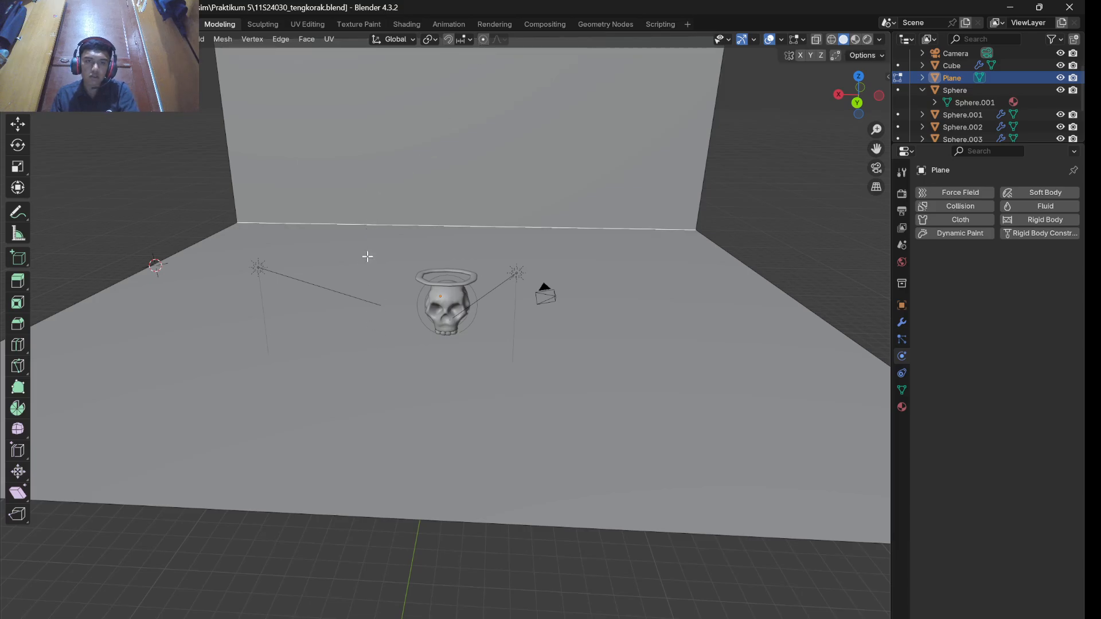
{"action": "middle_click_drag", "start_coordinate": [488, 256], "coordinate": [439, 262]}
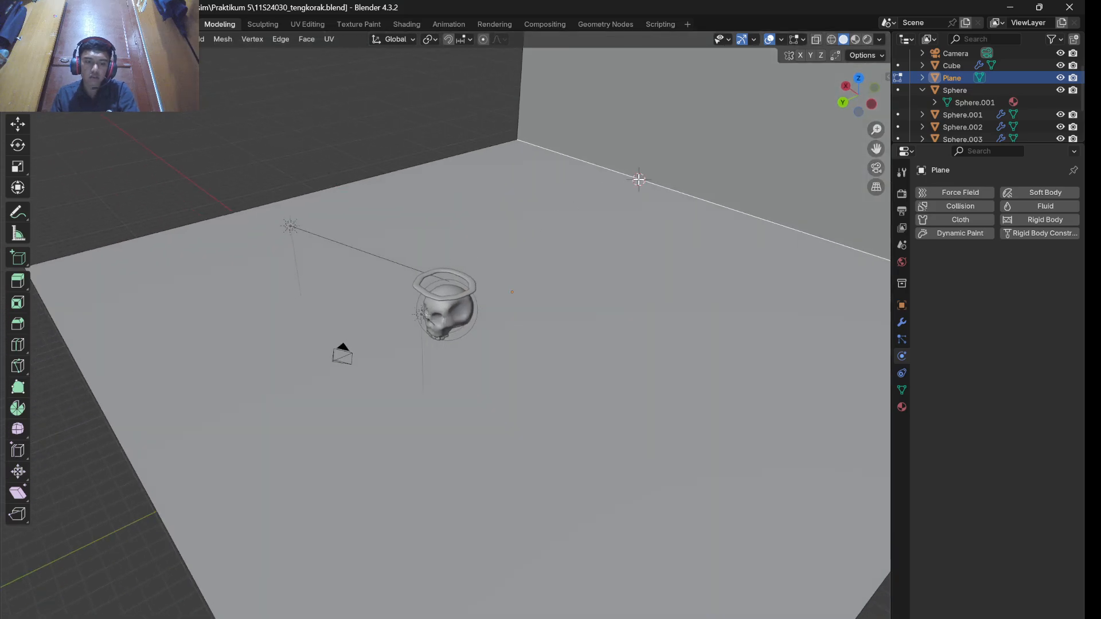
{"action": "key", "text": "e"}
{"action": "left_click", "coordinate": [546, 230]}
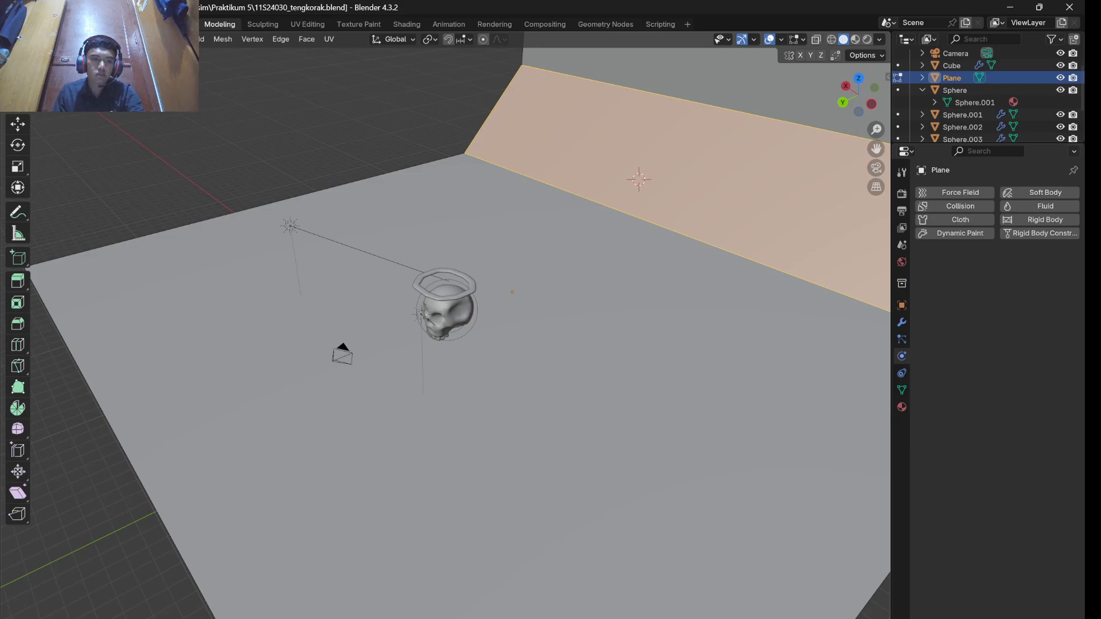
{"action": "left_click", "coordinate": [61, 618]}
{"action": "left_click", "coordinate": [199, 478]}
{"action": "left_click", "coordinate": [200, 477]}
{"action": "left_click", "coordinate": [200, 477]}
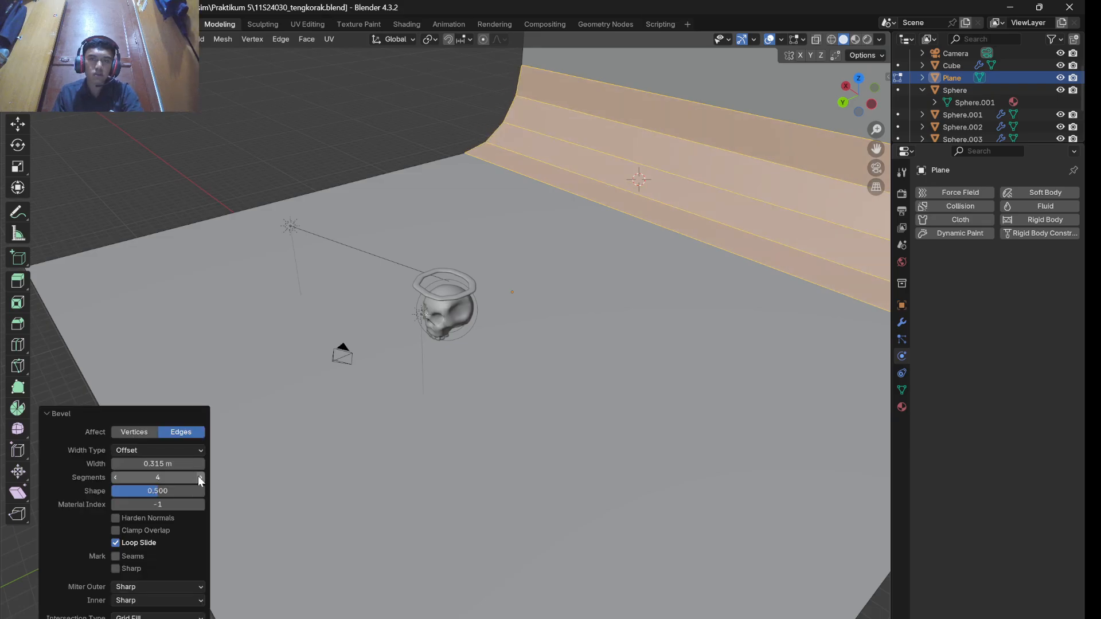
{"action": "left_click", "coordinate": [199, 478]}
{"action": "left_click", "coordinate": [200, 478]}
{"action": "right_click", "coordinate": [188, 208], "text": "shift"}
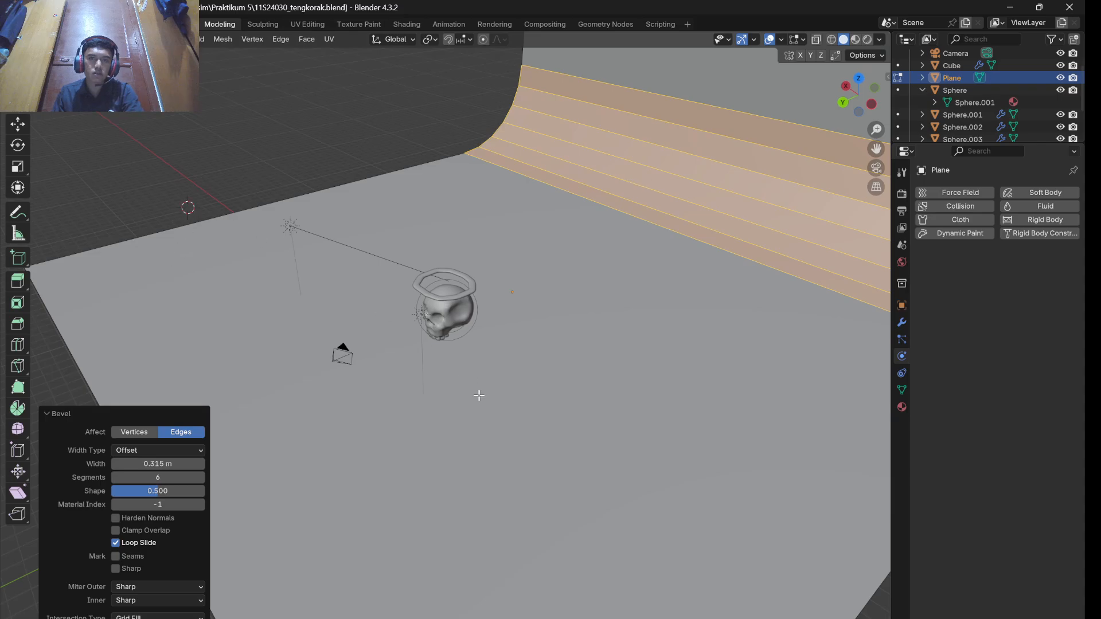
{"action": "left_click", "coordinate": [556, 521]}
{"action": "middle_click_drag", "start_coordinate": [555, 520], "coordinate": [528, 490]}
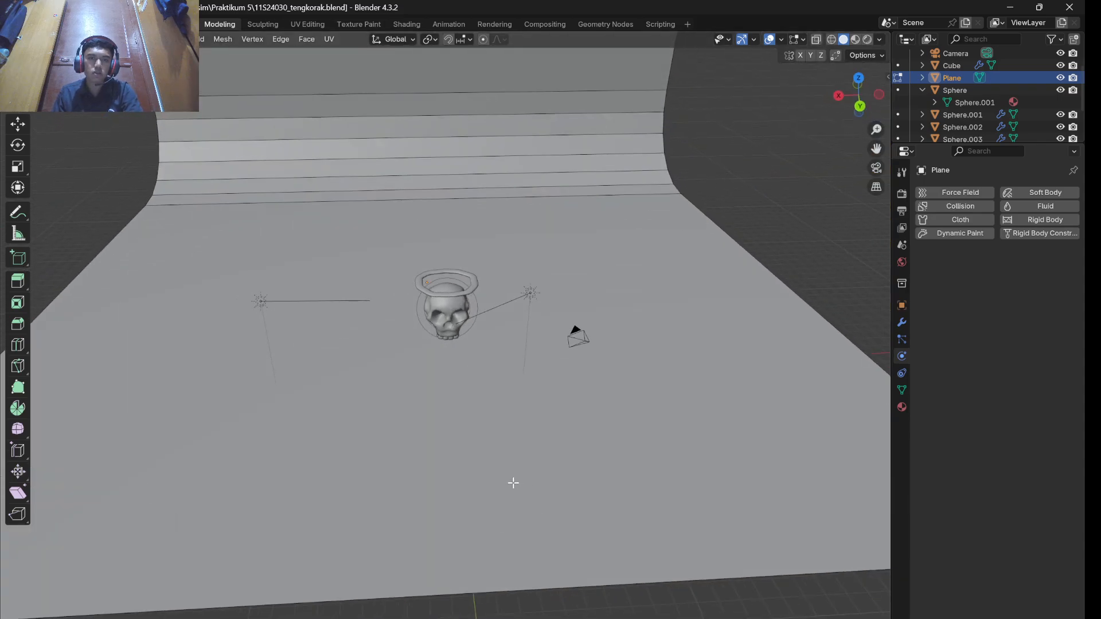
{"action": "right_click", "coordinate": [196, 269], "text": "shift"}
{"action": "middle_click_drag", "start_coordinate": [668, 292], "coordinate": [732, 293]}
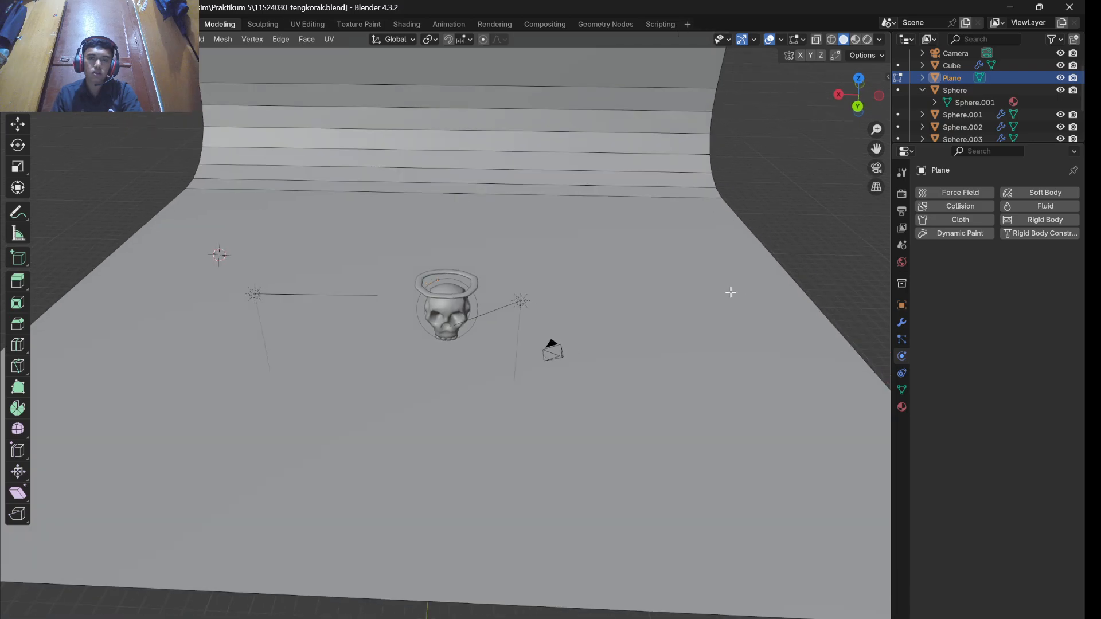
{"action": "left_click", "coordinate": [1061, 77]}
{"action": "left_click", "coordinate": [1063, 76]}
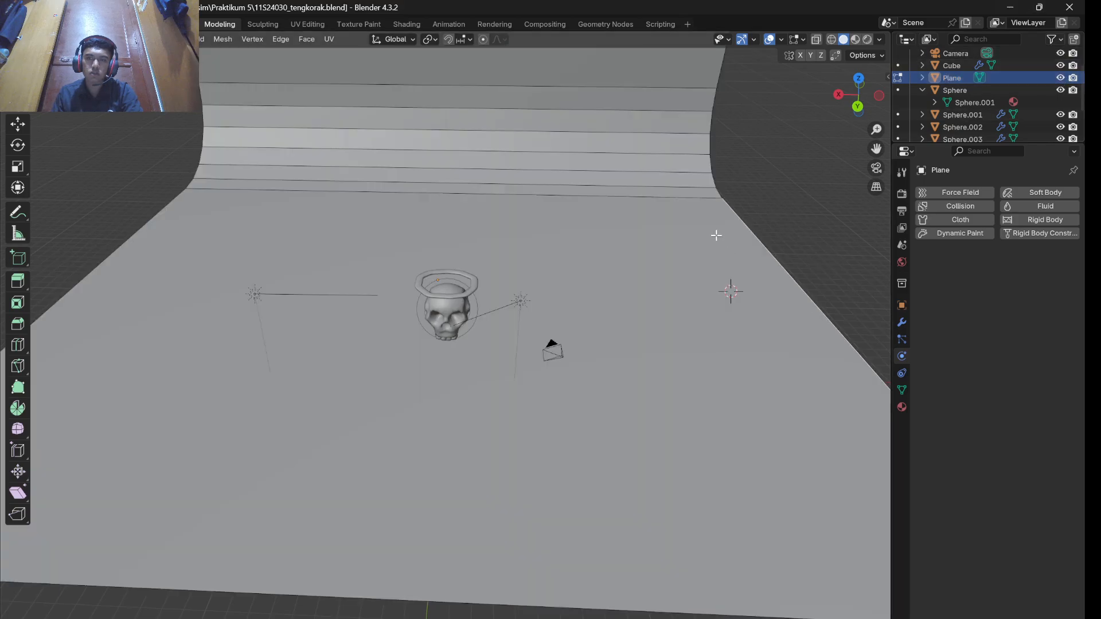
- Return the backdrop plane to Object Mode and apply Shade Auto Smooth to it
{"action": "key", "text": "Tab"}
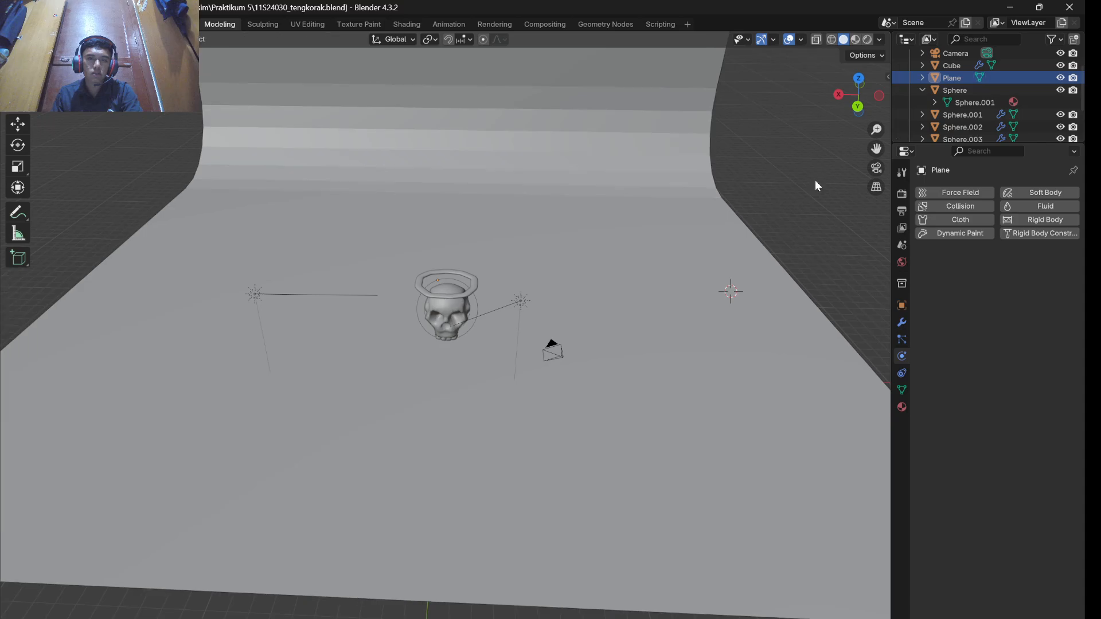
{"action": "left_click", "coordinate": [679, 261]}
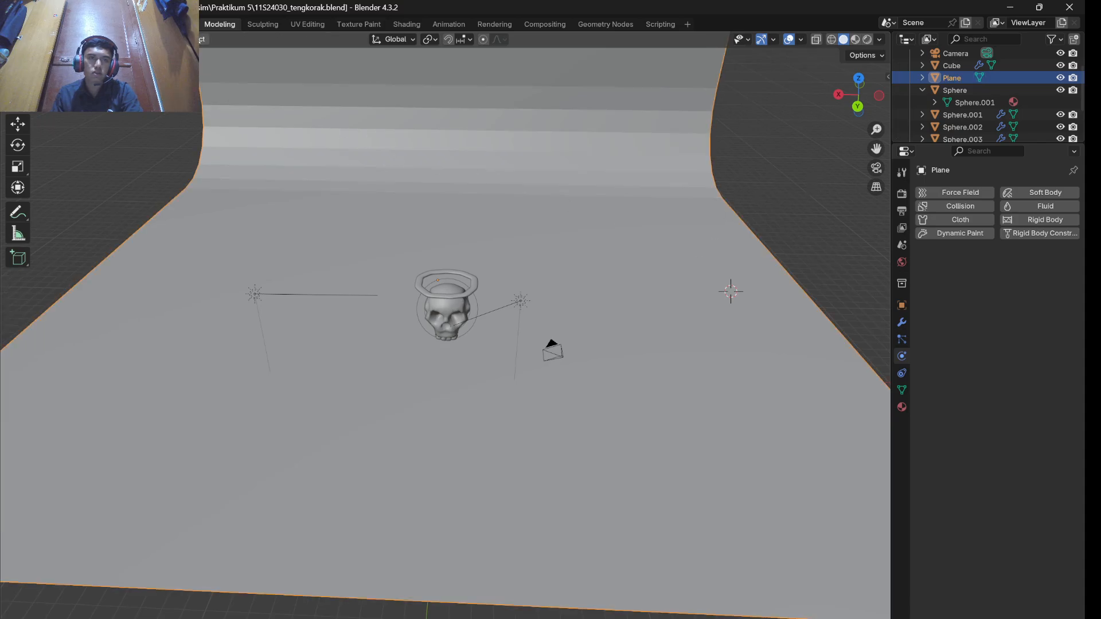
{"action": "left_click", "coordinate": [200, 39]}
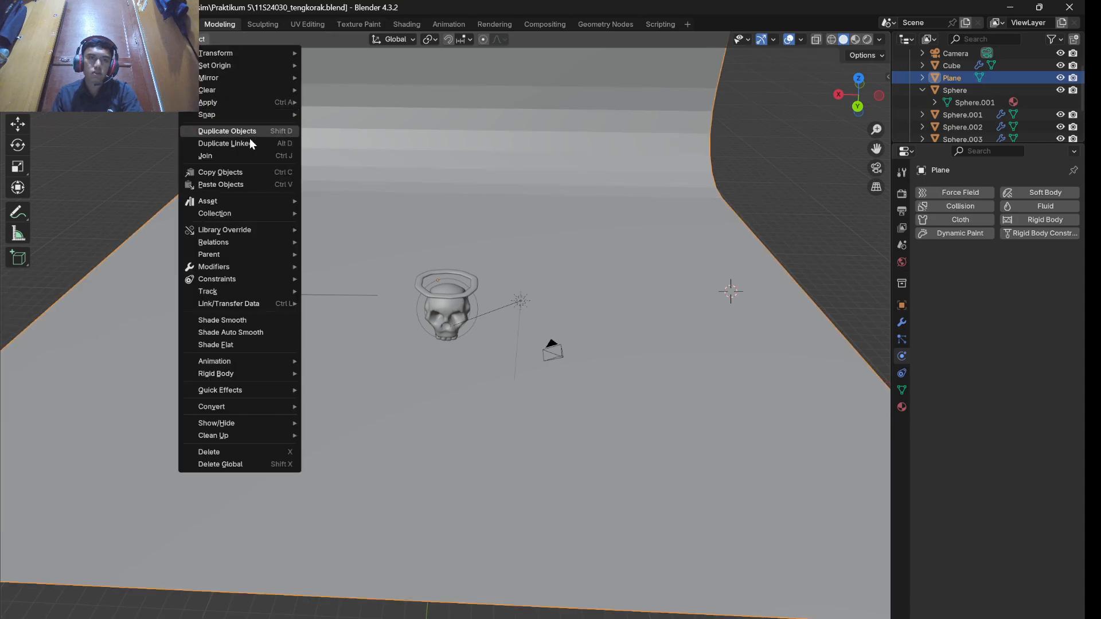
{"action": "left_click", "coordinate": [235, 334]}
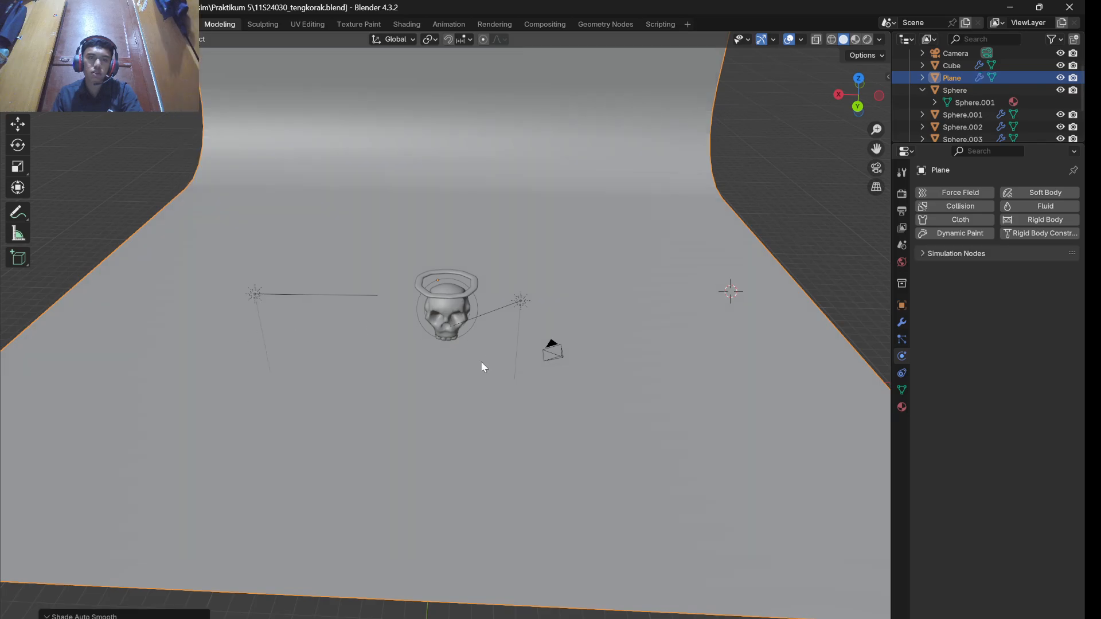
{"action": "middle_click_drag", "start_coordinate": [403, 396], "coordinate": [434, 357]}
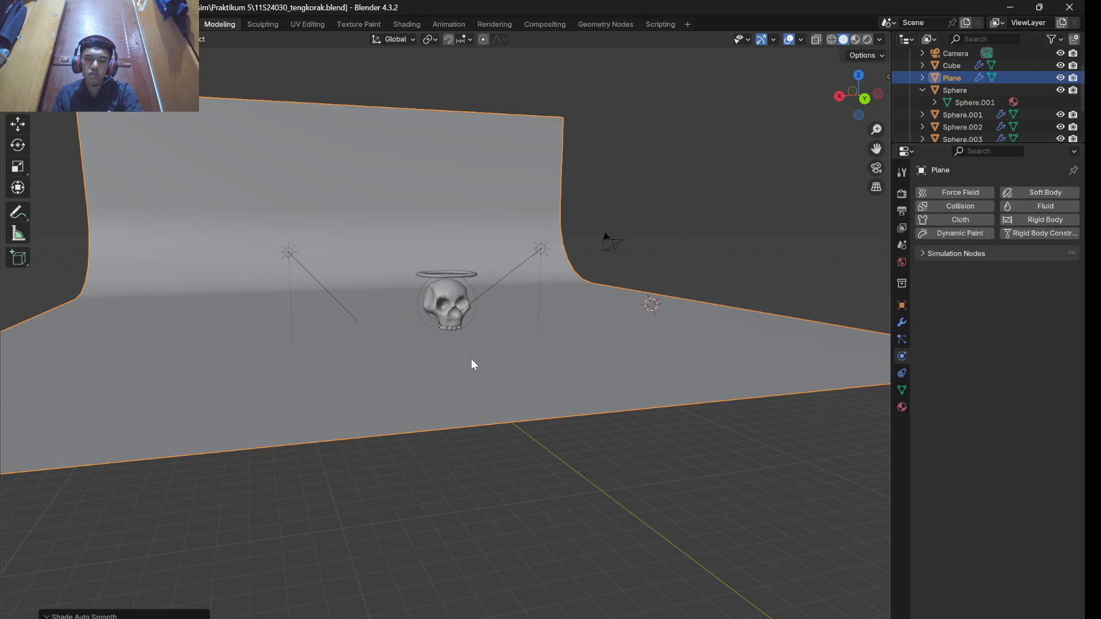
- Render the skull scene from the camera to check the backdrop, and close the render result
{"action": "key", "text": "F12"}
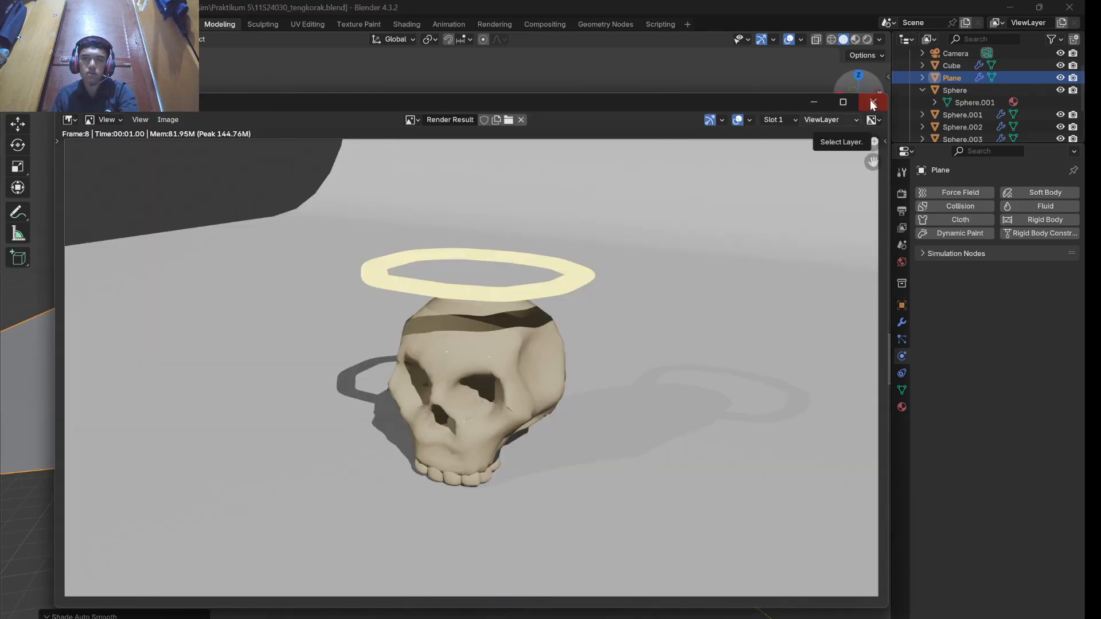
{"action": "left_click", "coordinate": [872, 103]}
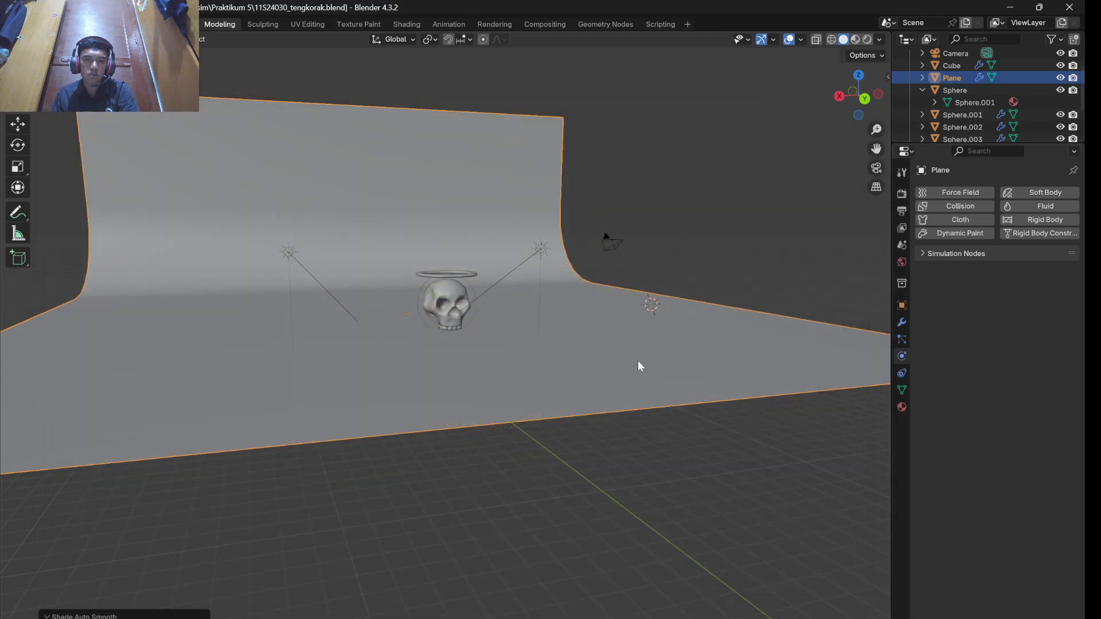
{"action": "mouse_move", "coordinate": [616, 362]}
{"action": "middle_mouse_down"}
{"action": "mouse_move", "coordinate": [618, 395]}
{"action": "mouse_move", "coordinate": [647, 342]}
{"action": "mouse_move", "coordinate": [649, 362]}
{"action": "mouse_move", "coordinate": [613, 360]}
{"action": "middle_mouse_up"}
- Compare against the skull reference in the browser's practicum PDF, return to Blender and select the skull
{"action": "key", "text": "alt+Tab"}
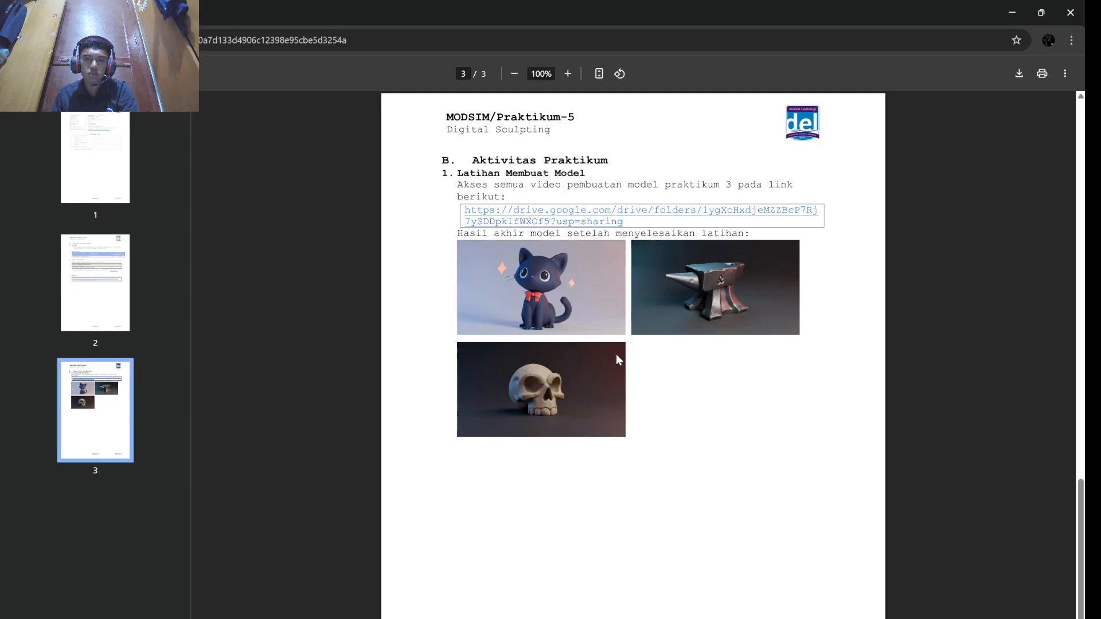
{"action": "key", "text": "alt+Tab"}
{"action": "left_click", "coordinate": [447, 276]}
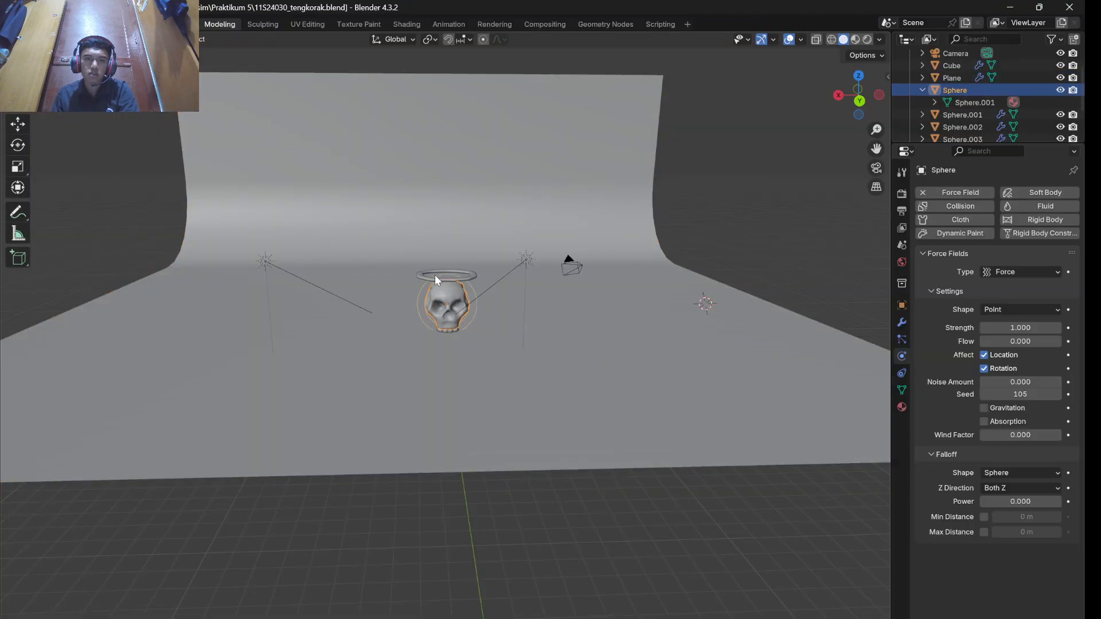
- Delete the ring object floating above the skull
{"action": "left_click", "coordinate": [430, 274]}
{"action": "key", "text": "x"}
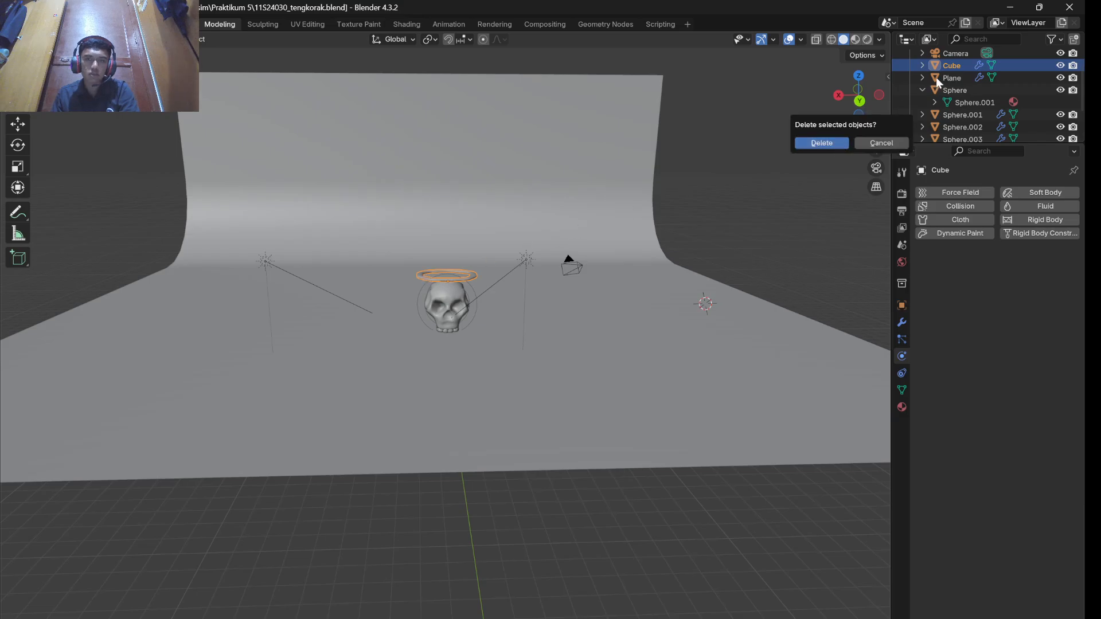
{"action": "key", "text": "x"}
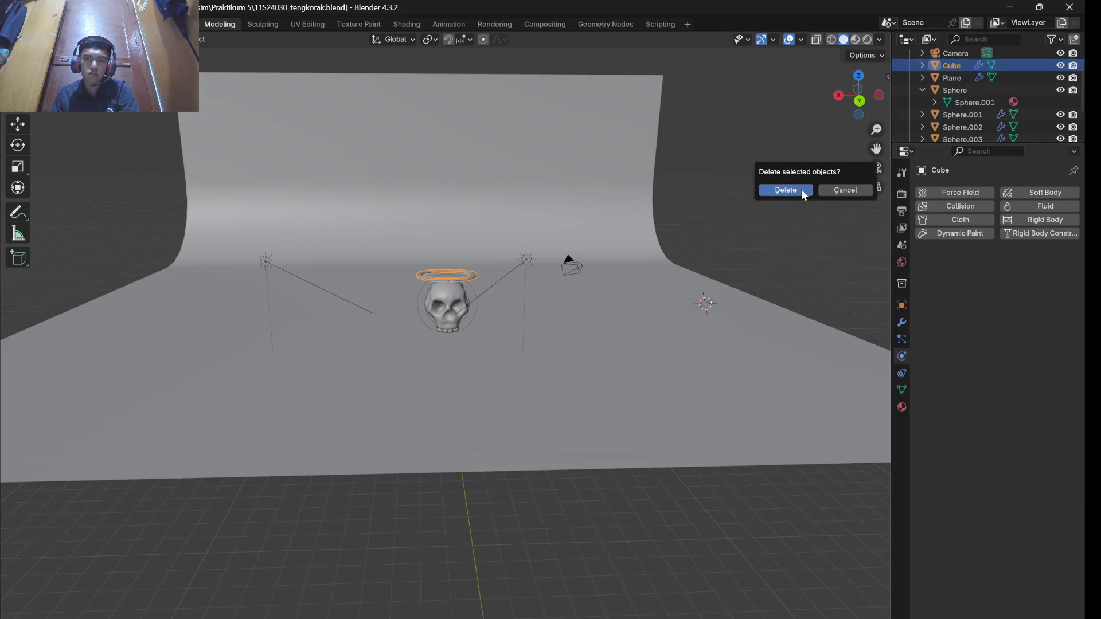
{"action": "left_click", "coordinate": [800, 189]}
- Add a new material to the backdrop plane and set its base colour to light purple, #BA7FE7FF
{"action": "left_click", "coordinate": [726, 226]}
{"action": "middle_click_drag", "start_coordinate": [596, 298], "coordinate": [624, 305]}
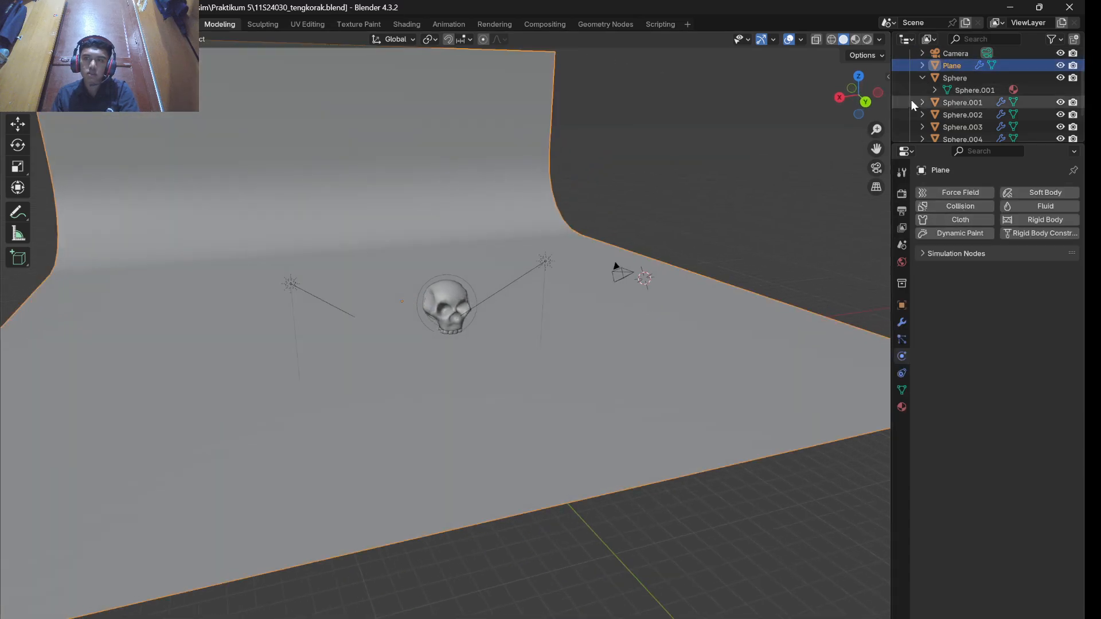
{"action": "left_click", "coordinate": [900, 408]}
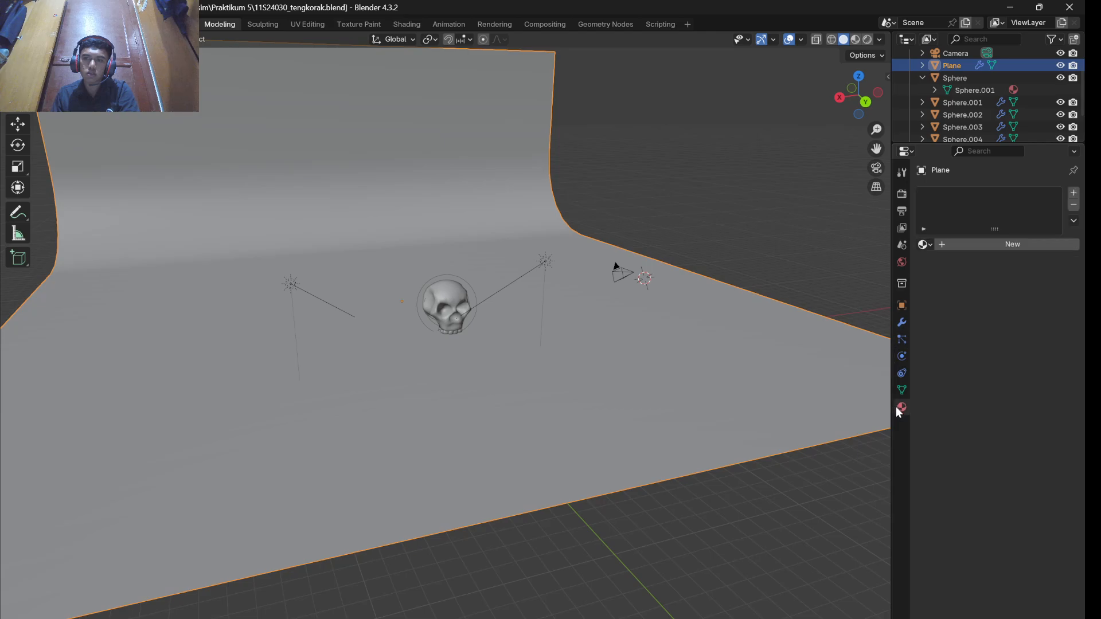
{"action": "left_click", "coordinate": [959, 244]}
{"action": "left_click", "coordinate": [1008, 319]}
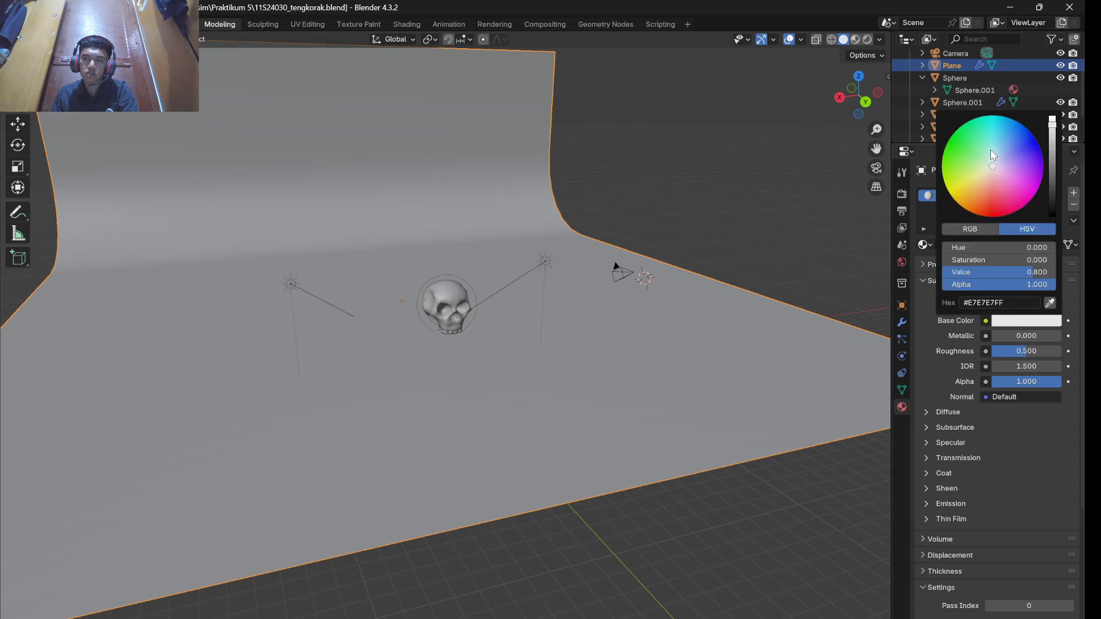
{"action": "left_click_drag", "start_coordinate": [993, 166], "coordinate": [1018, 172]}
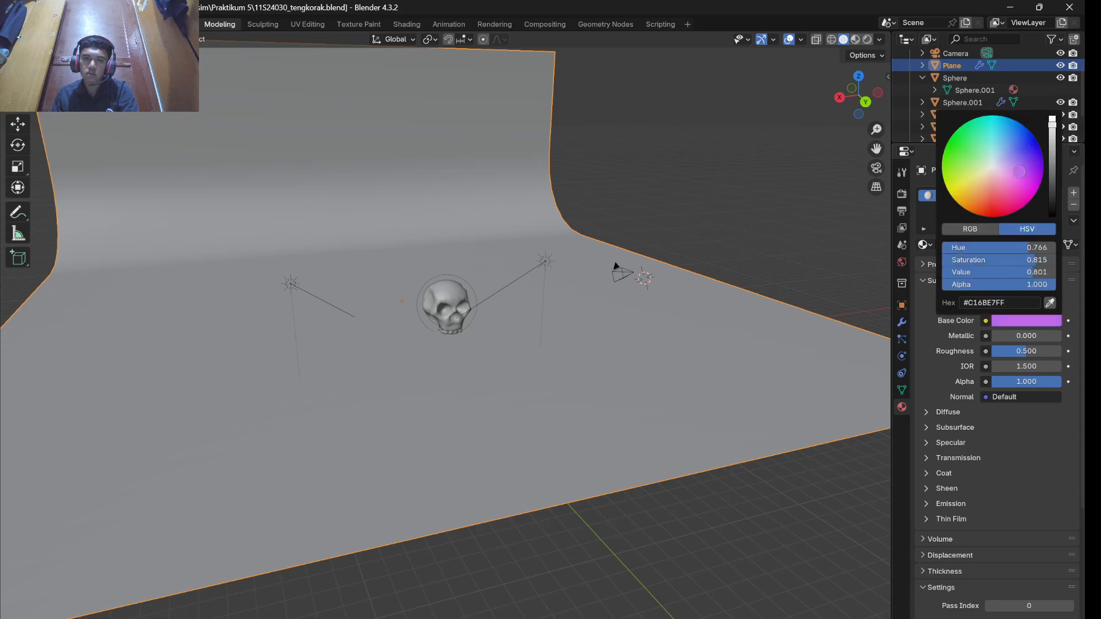
{"action": "left_click", "coordinate": [1040, 318]}
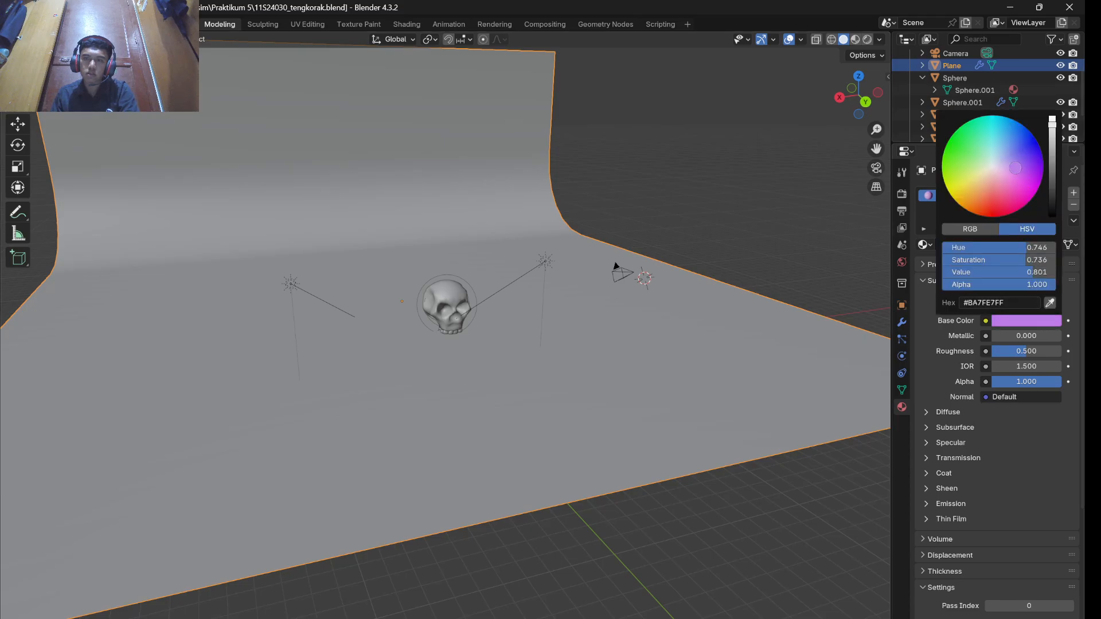
- Show the viewport in Rendered shading and adjust the backdrop material's base colour to a very dark purple
{"action": "left_click", "coordinate": [867, 39]}
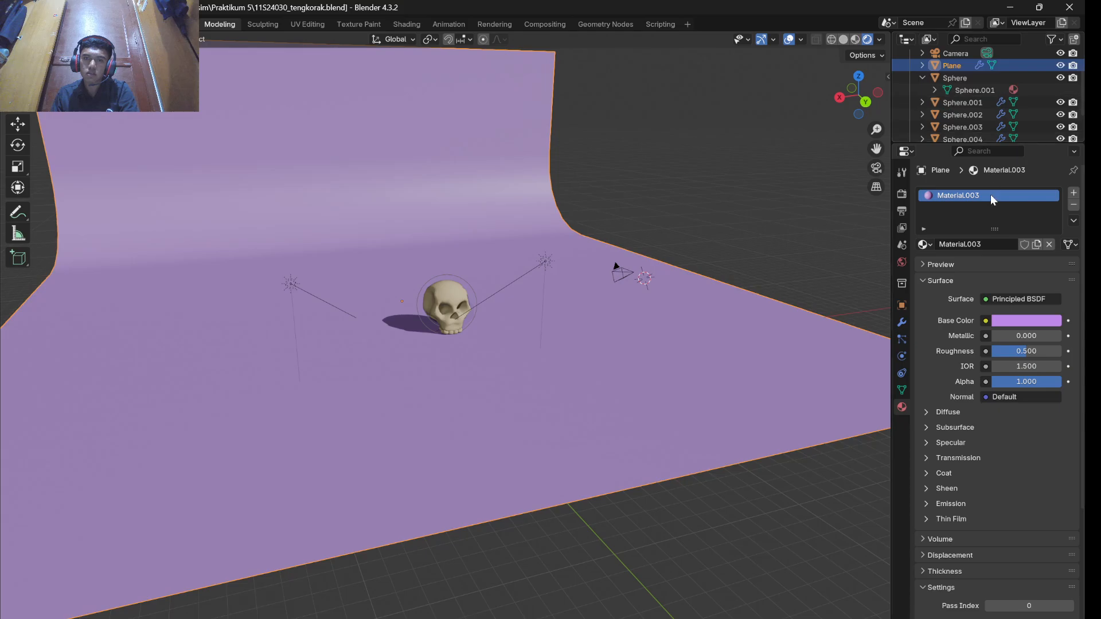
{"action": "left_click", "coordinate": [1031, 324]}
{"action": "mouse_move", "coordinate": [1020, 187]}
{"action": "left_mouse_down"}
{"action": "mouse_move", "coordinate": [1001, 155]}
{"action": "mouse_move", "coordinate": [1013, 141]}
{"action": "left_mouse_up"}
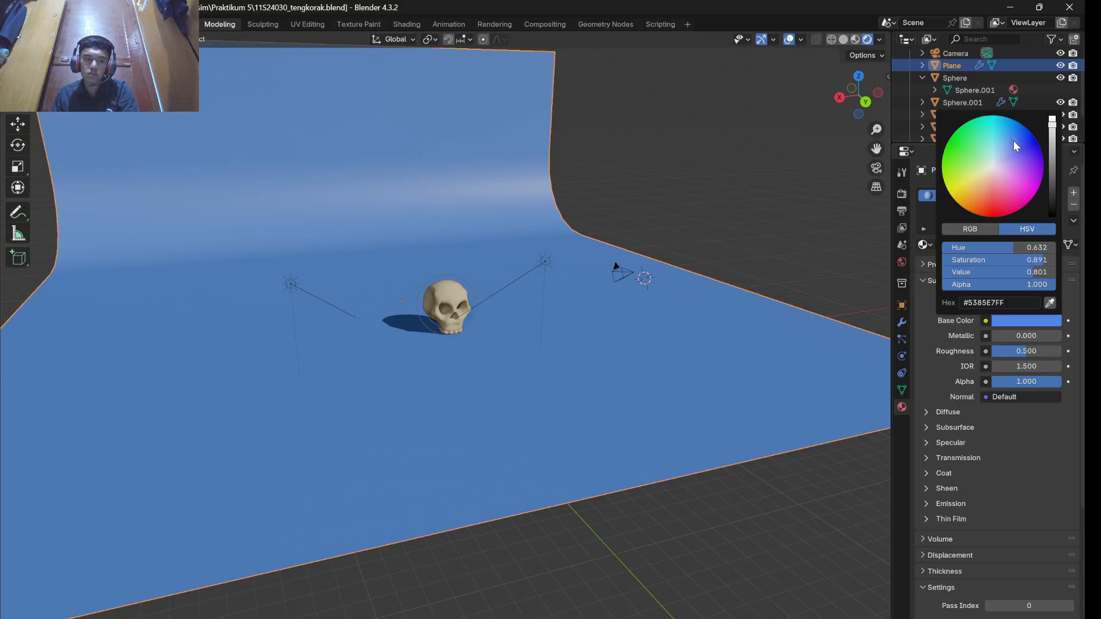
{"action": "key", "text": "alt+Tab"}
{"action": "key", "text": "alt+Tab"}
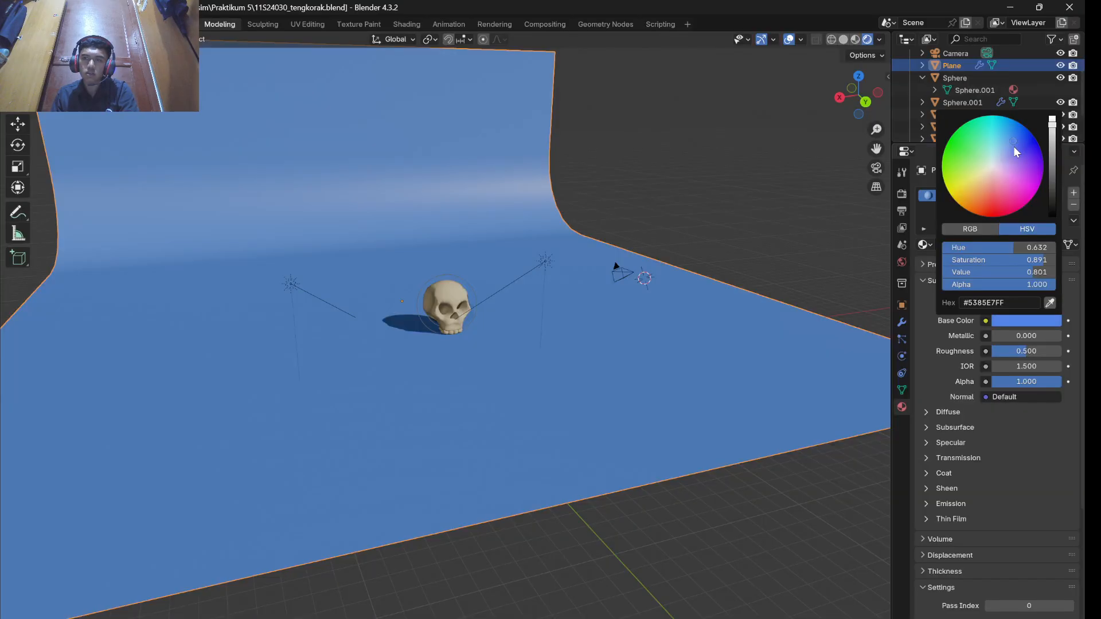
{"action": "mouse_move", "coordinate": [1013, 144]}
{"action": "left_mouse_down"}
{"action": "mouse_move", "coordinate": [1011, 163]}
{"action": "mouse_move", "coordinate": [1052, 163]}
{"action": "mouse_move", "coordinate": [1052, 189]}
{"action": "left_mouse_up"}
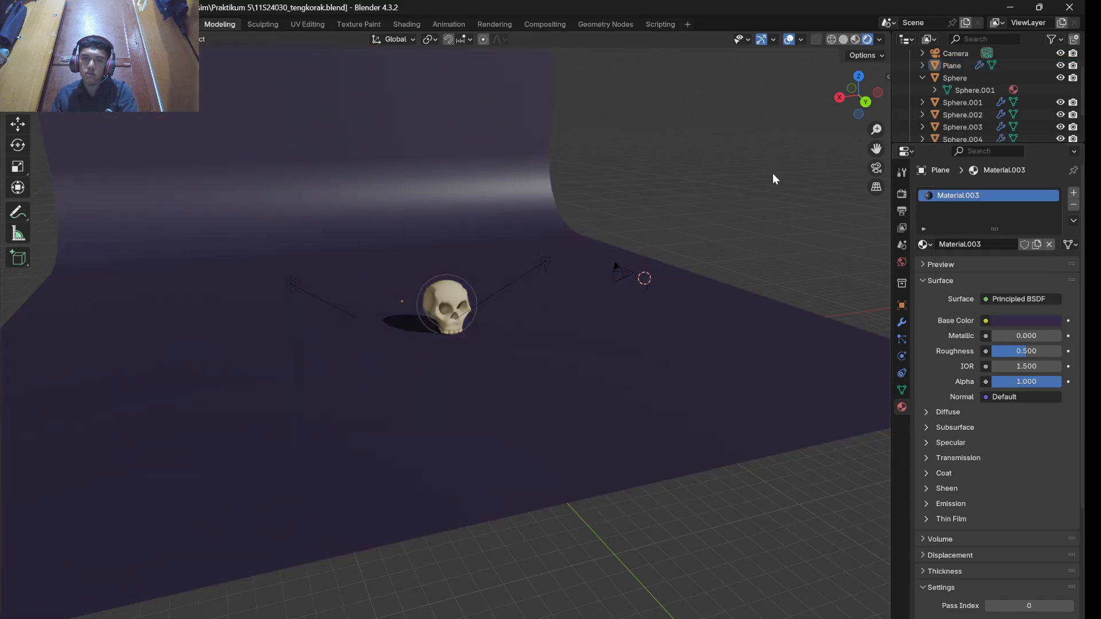
- Render the skull scene from the camera to check the dark backdrop, and put the render result away
{"action": "key", "text": "F12"}
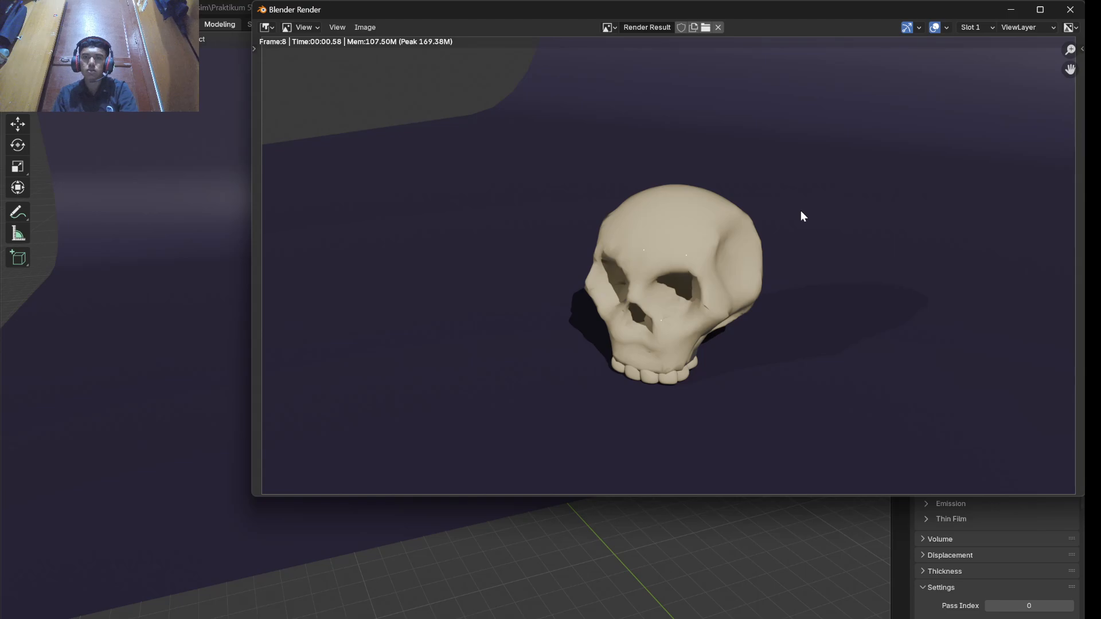
{"action": "left_click", "coordinate": [1011, 10]}
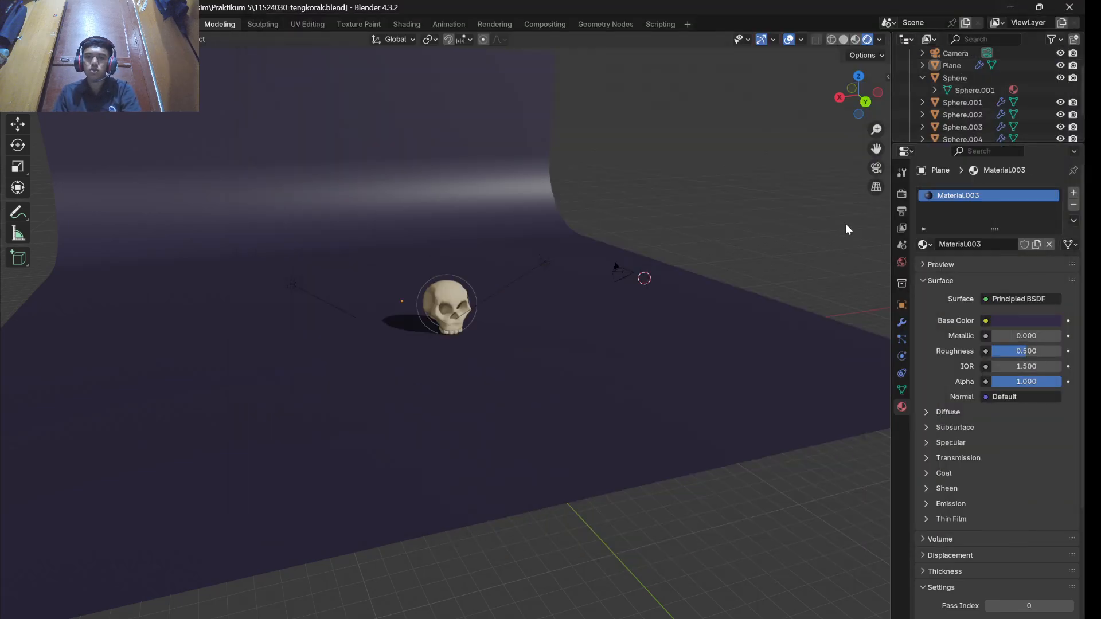
- Rotate the backdrop plane slightly with the Rotate tool to turn its back wall behind the skull
{"action": "left_click", "coordinate": [600, 357]}
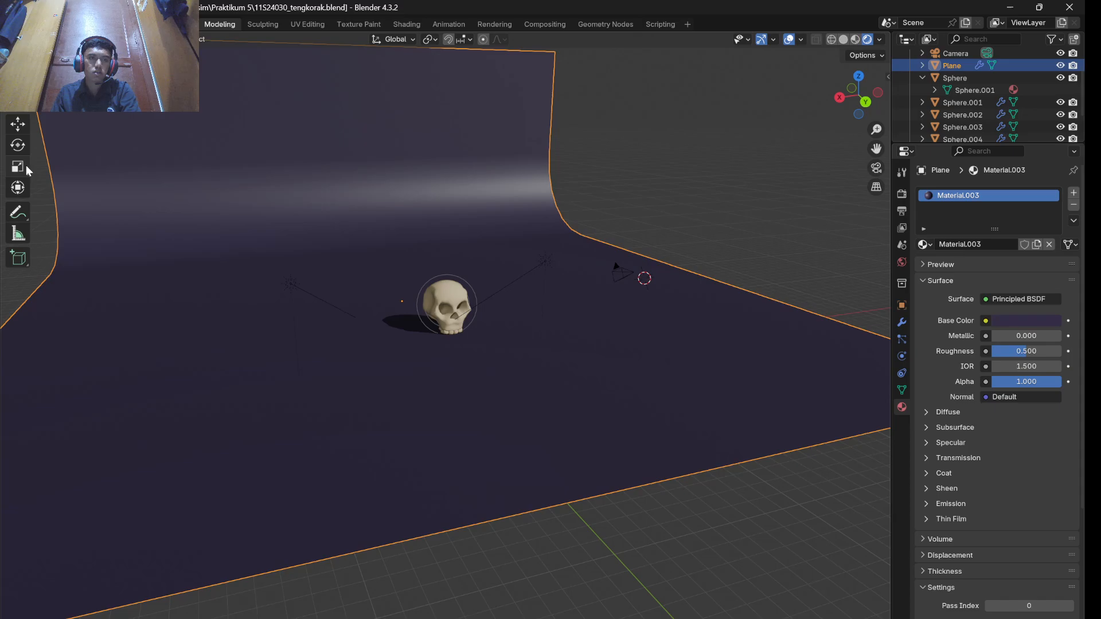
{"action": "left_click", "coordinate": [17, 145]}
{"action": "left_click_drag", "start_coordinate": [374, 314], "coordinate": [363, 281]}
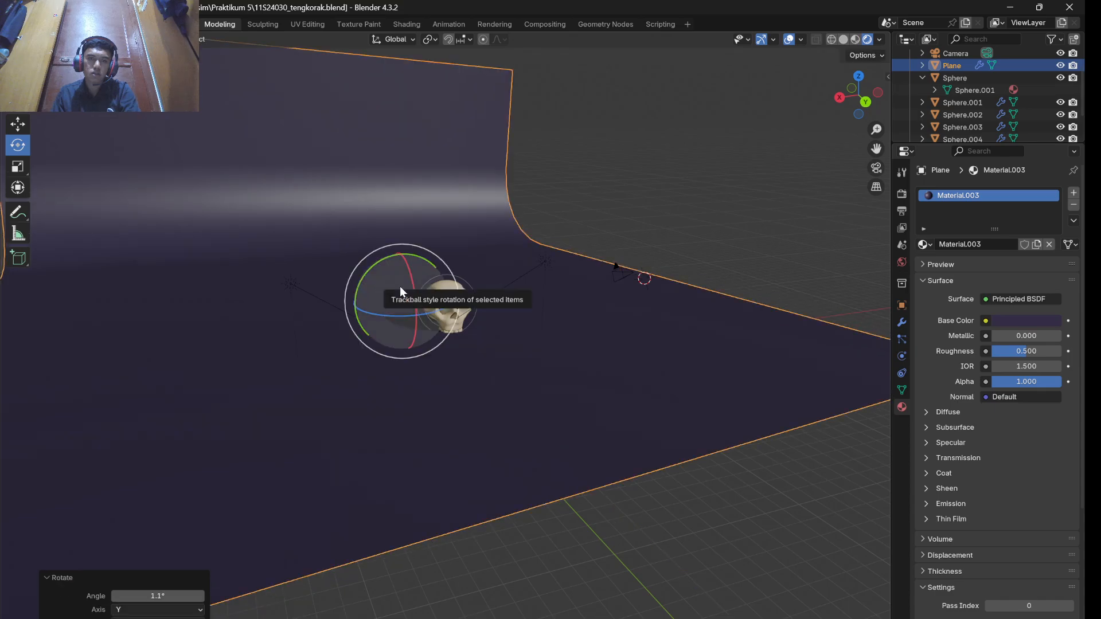
{"action": "left_click", "coordinate": [728, 215]}
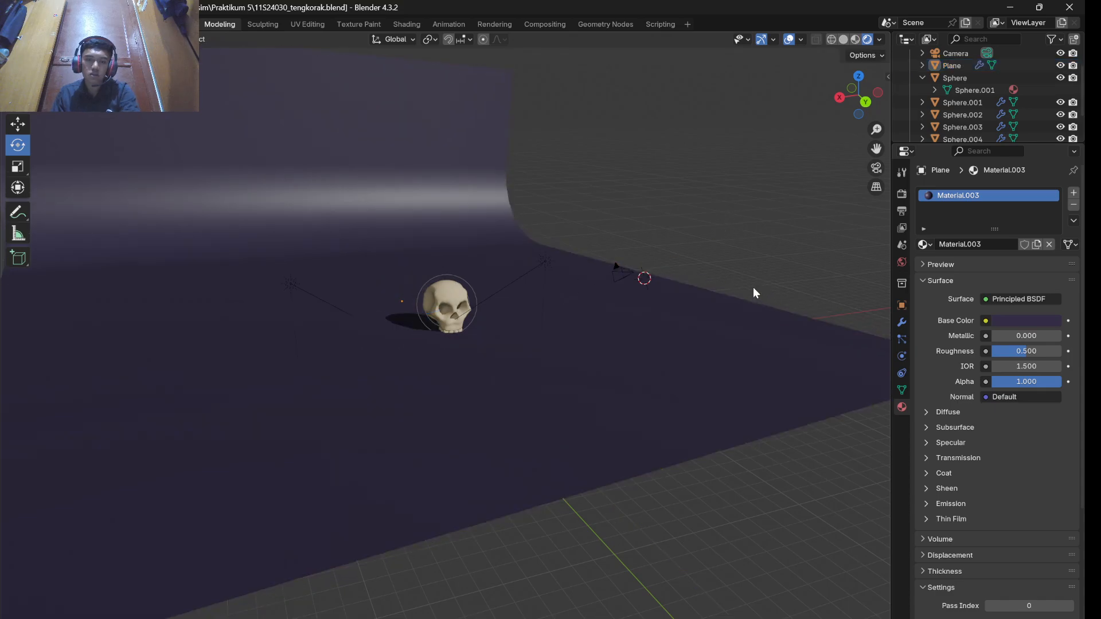
{"action": "key", "text": "KP_0"}
{"action": "key", "text": "KP_0"}
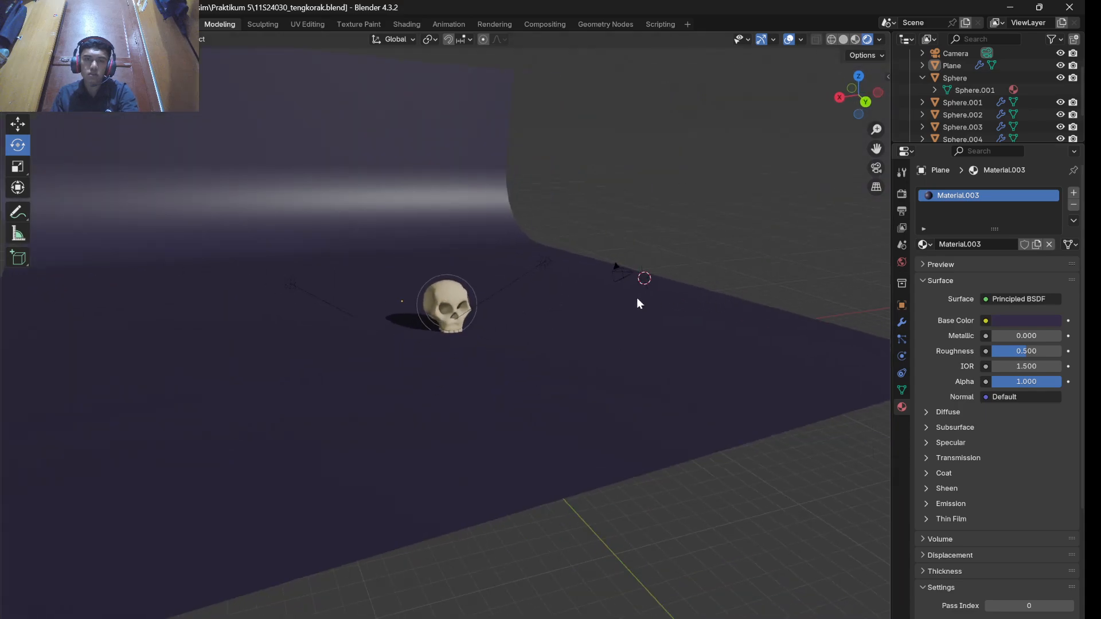
- Rotate the backdrop plane further to change the tilt of its floor and the direction of its back wall
{"action": "left_click", "coordinate": [672, 411]}
{"action": "scroll", "coordinate": [673, 412], "scroll_direction": "down", "scroll_amount": 2}
{"action": "middle_click_drag", "start_coordinate": [673, 411], "coordinate": [650, 386]}
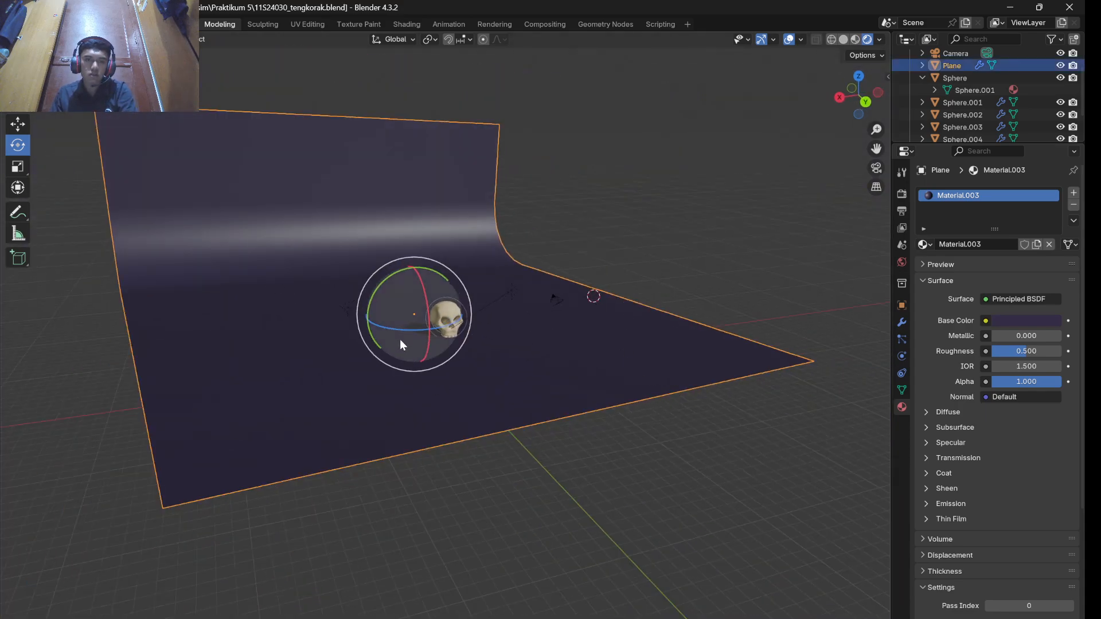
{"action": "left_click_drag", "start_coordinate": [394, 325], "coordinate": [536, 310]}
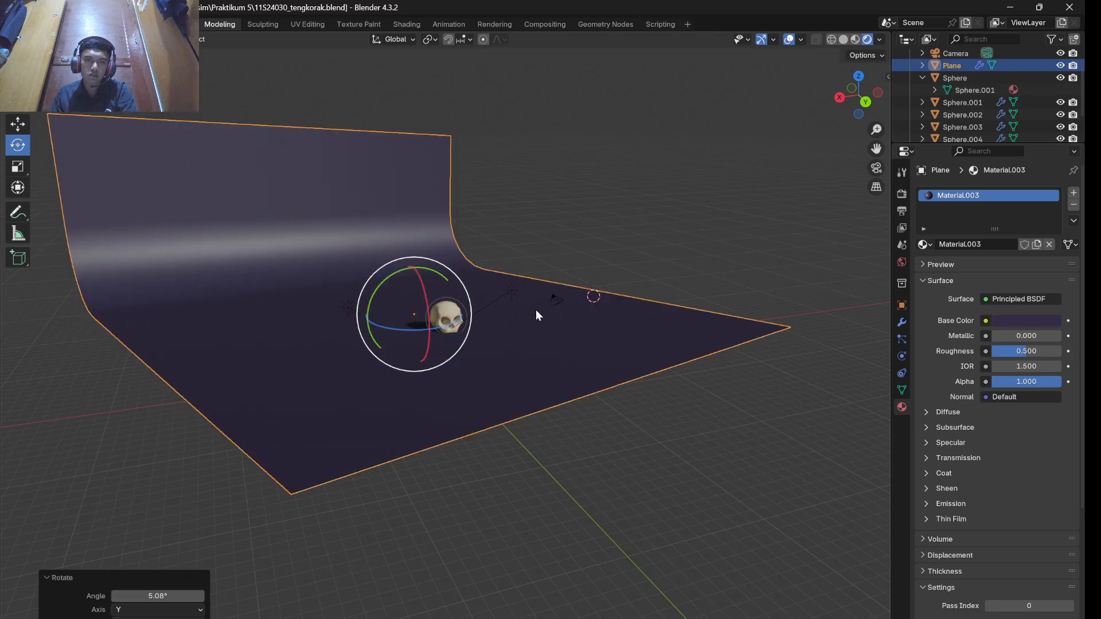
{"action": "left_click", "coordinate": [732, 411]}
{"action": "middle_click_drag", "start_coordinate": [737, 442], "coordinate": [683, 435]}
- Move the backdrop plane down about 0.478 m along the Z axis
{"action": "left_click", "coordinate": [584, 365]}
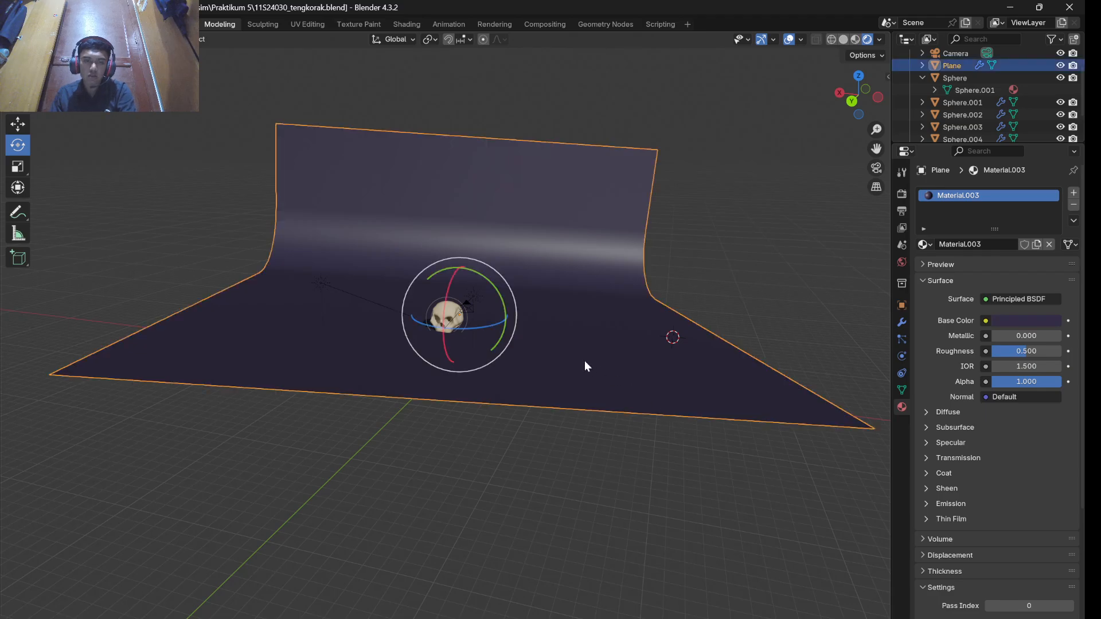
{"action": "key", "text": "g"}
{"action": "key", "text": "z"}
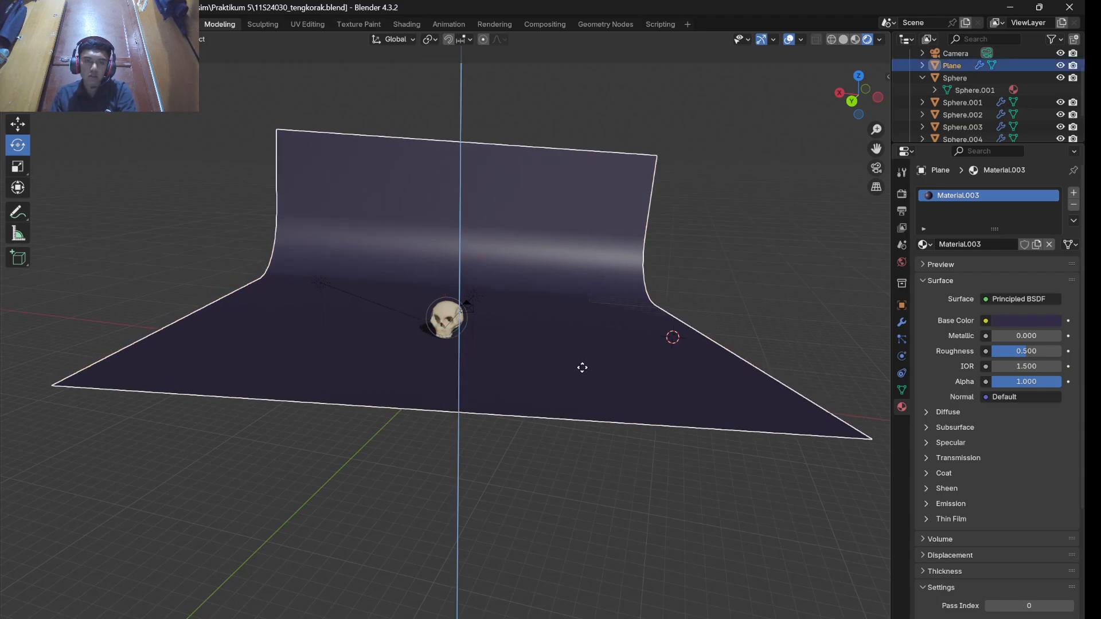
{"action": "left_click", "coordinate": [582, 368]}
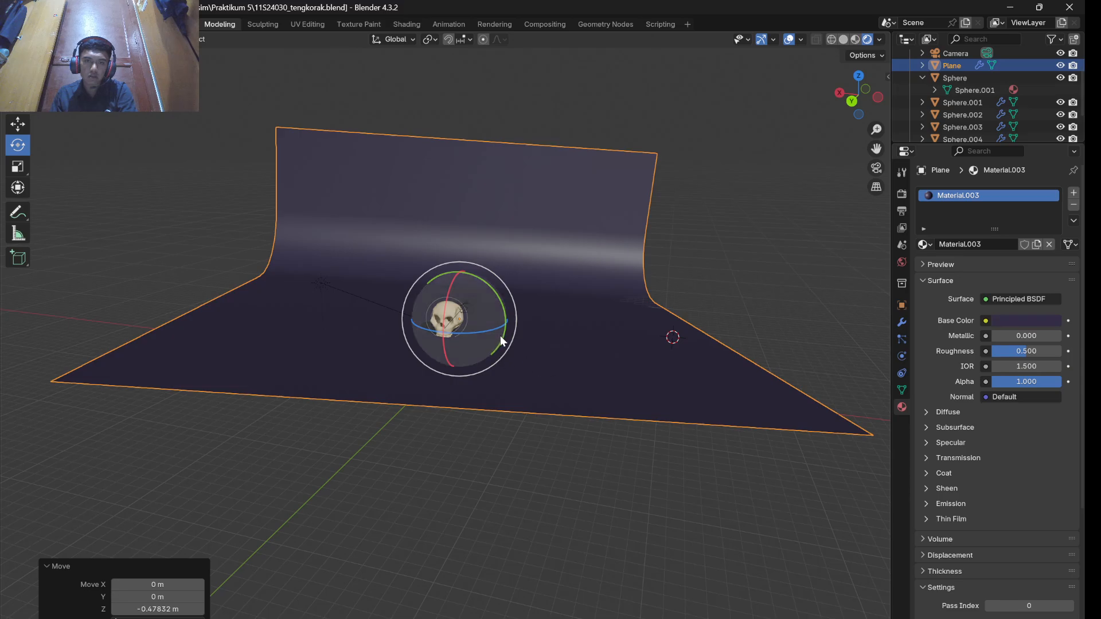
- Rotate the backdrop plane in small amounts to level its floor beneath the skull
{"action": "left_click_drag", "start_coordinate": [505, 328], "coordinate": [496, 331]}
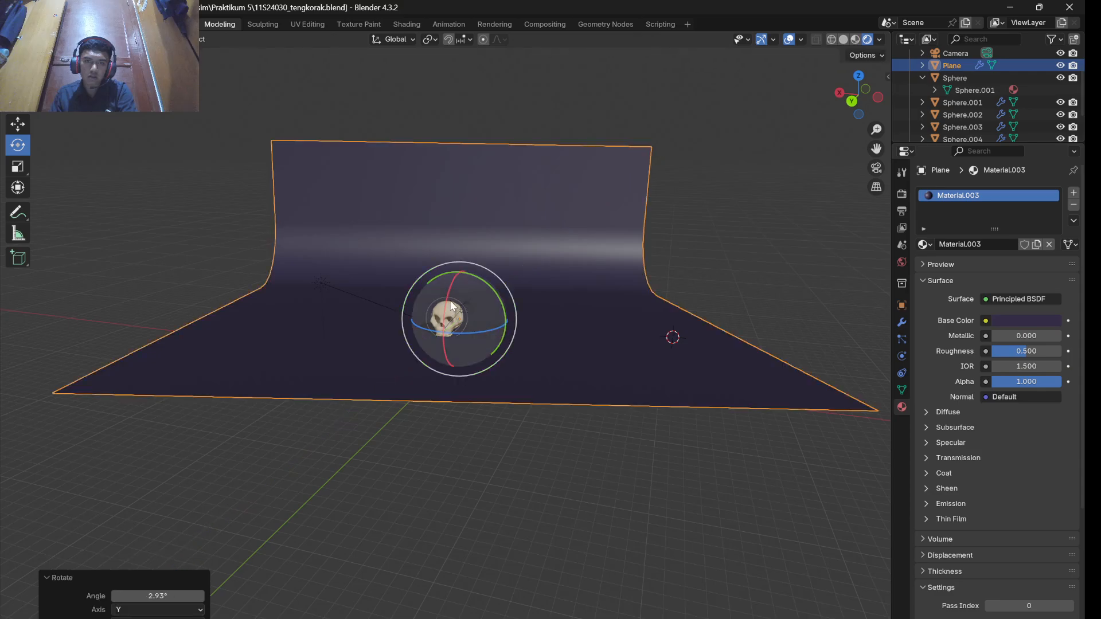
{"action": "left_click_drag", "start_coordinate": [446, 295], "coordinate": [448, 298]}
{"action": "left_click_drag", "start_coordinate": [446, 297], "coordinate": [446, 297]}
{"action": "left_click", "coordinate": [560, 472]}
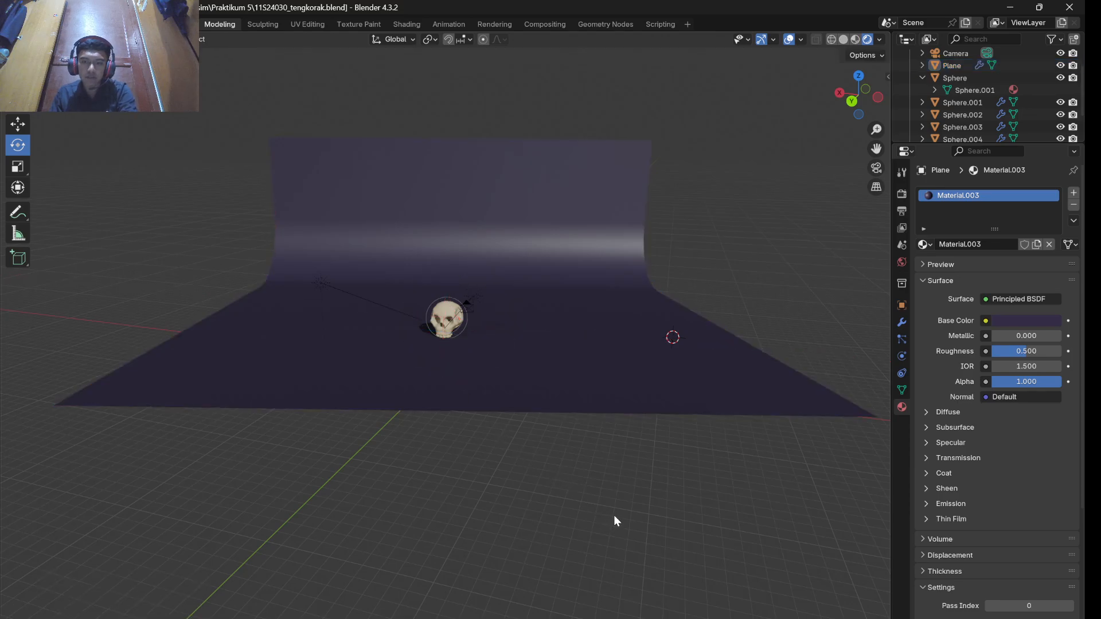
- Looking through the camera, rotate the backdrop plane so it fills the frame behind the skull, and deselect it
{"action": "key", "text": "KP_0"}
{"action": "left_click", "coordinate": [709, 534]}
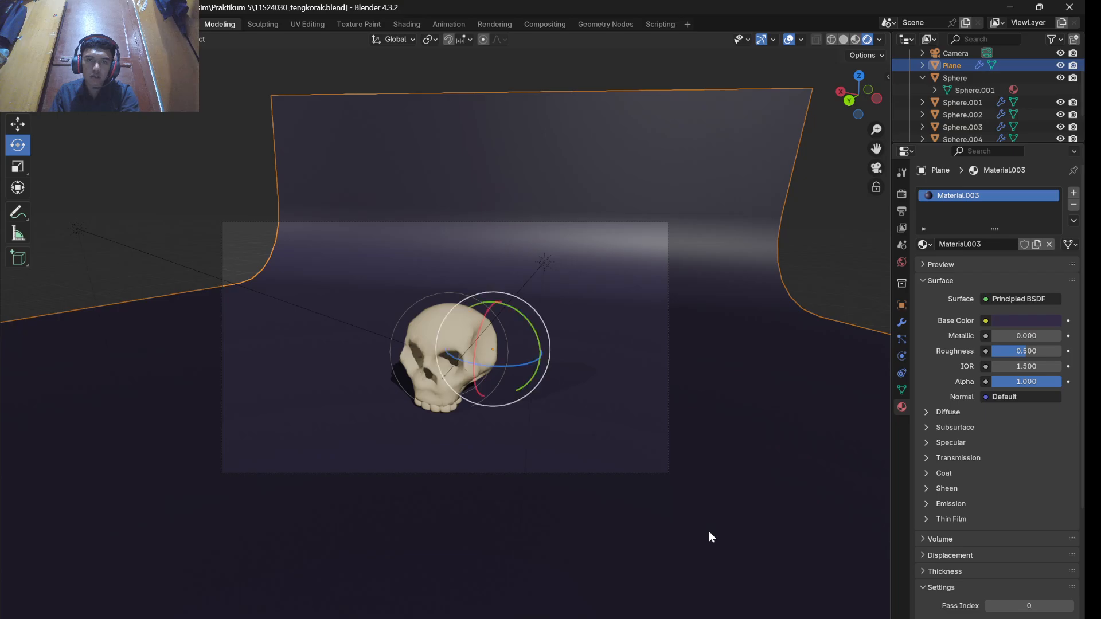
{"action": "left_click_drag", "start_coordinate": [487, 360], "coordinate": [515, 371]}
{"action": "key", "text": "alt+a"}
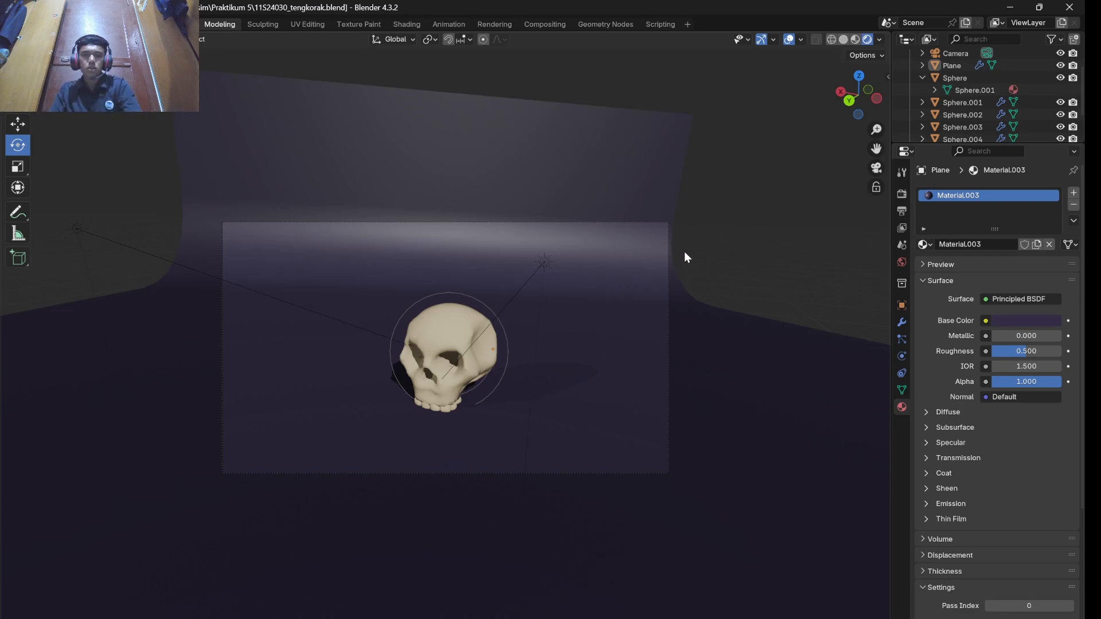
{"action": "key", "text": "KP_0"}
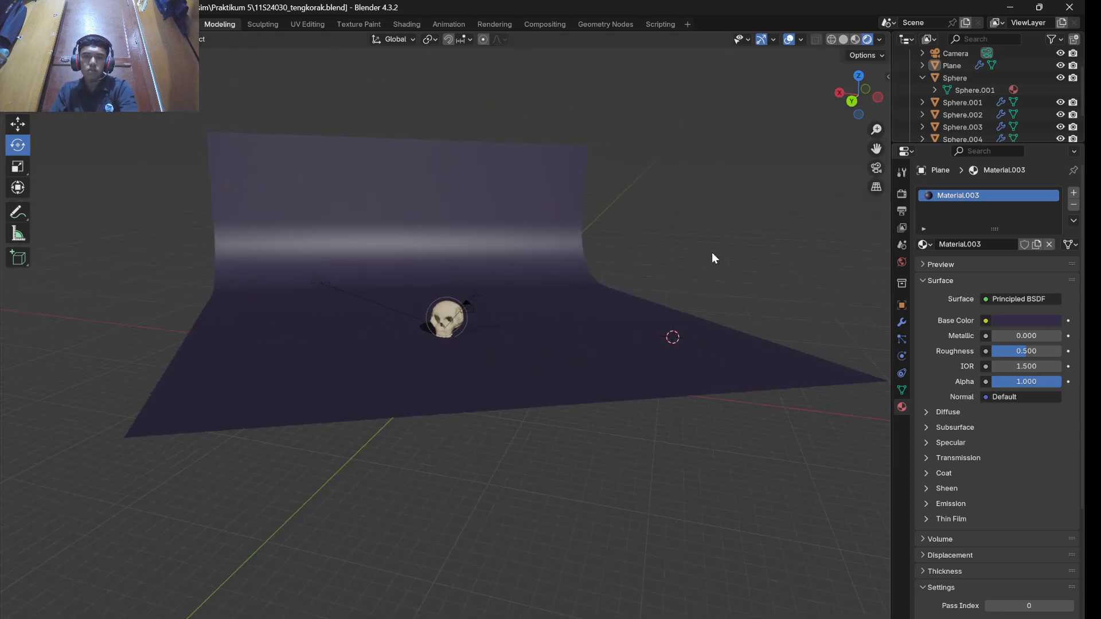
{"action": "key", "text": "KP_0"}
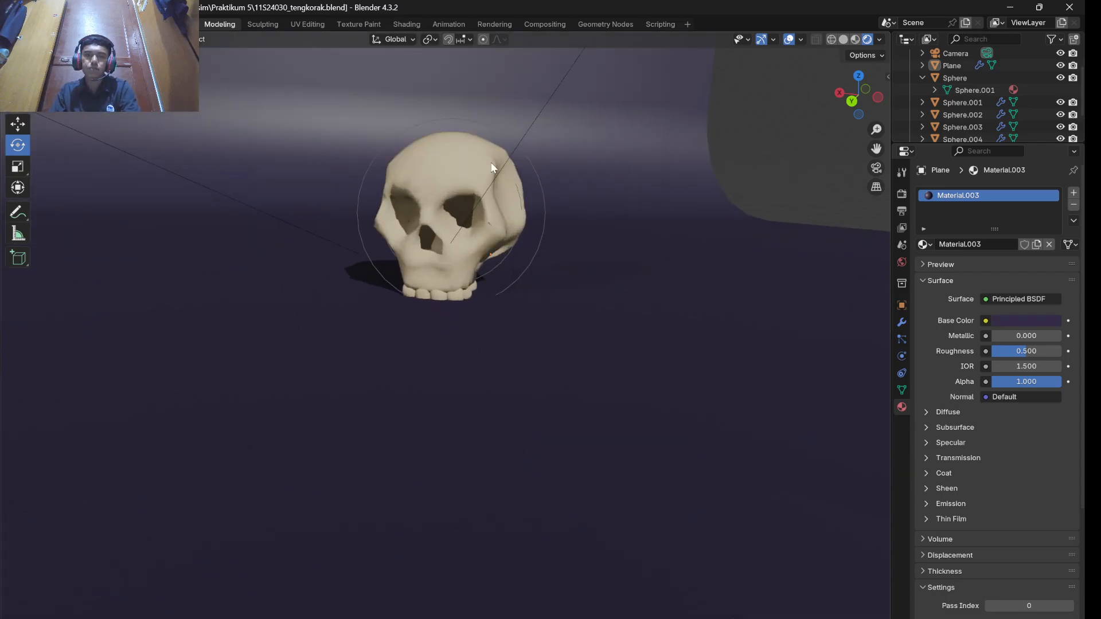
{"action": "left_click", "coordinate": [492, 164]}
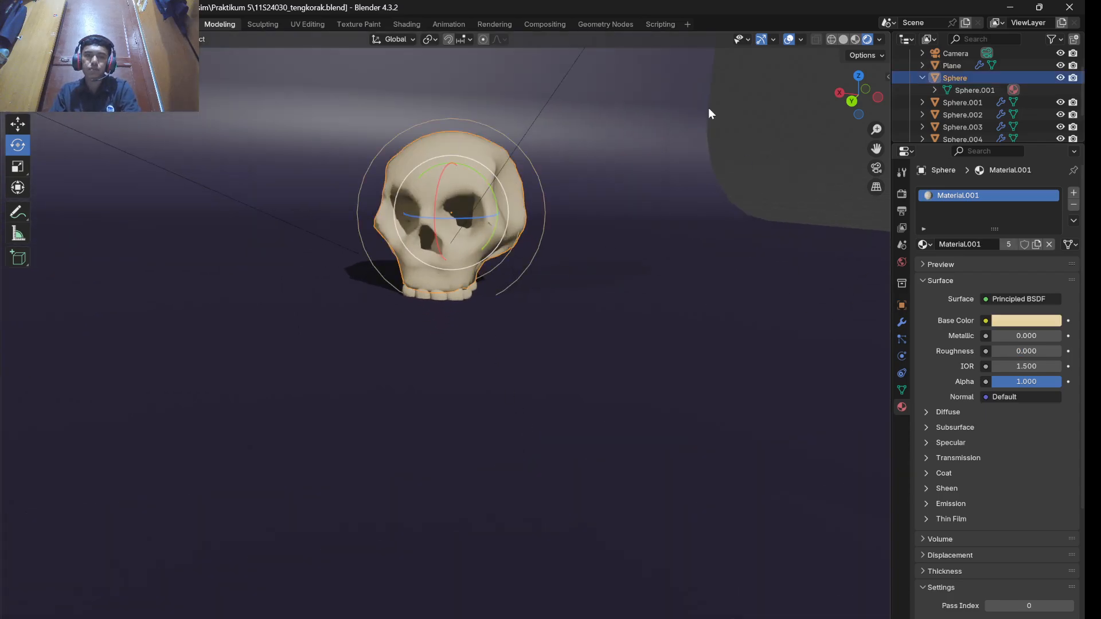
{"action": "left_click", "coordinate": [967, 102]}
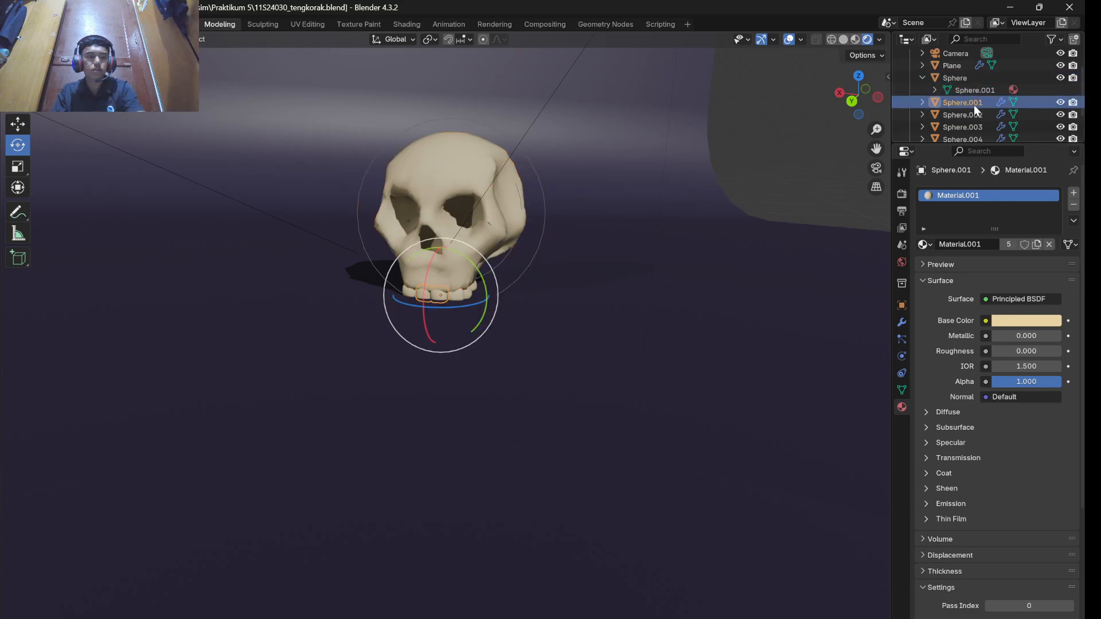
{"action": "right_click", "coordinate": [976, 105]}
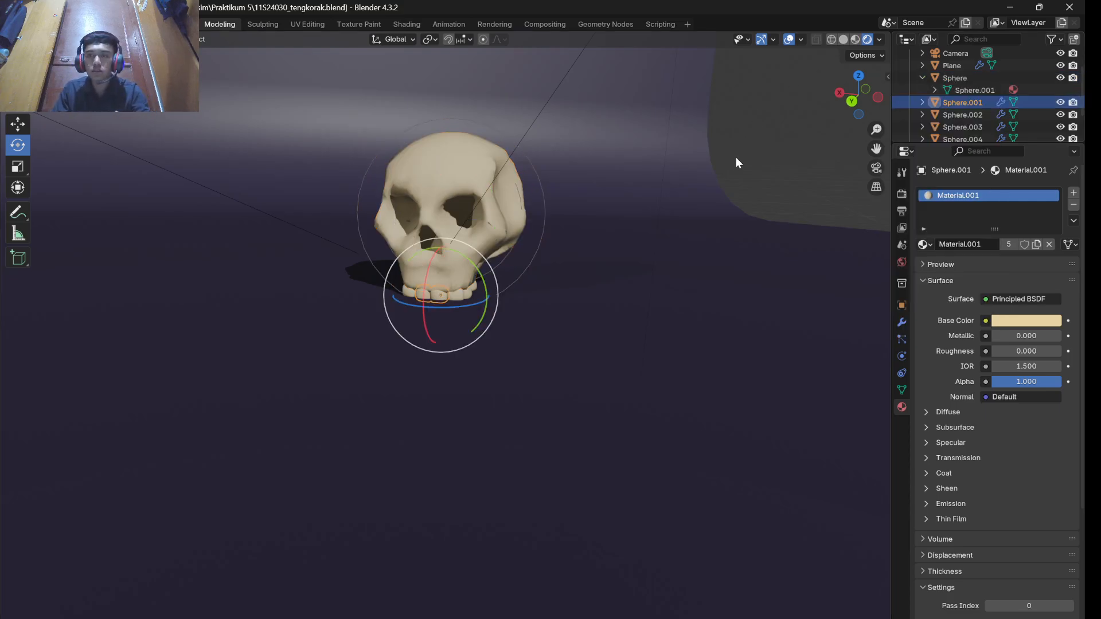
{"action": "key", "text": "shift+space"}
{"action": "key", "text": "9"}
{"action": "key", "text": "shift+KP_3"}
{"action": "key", "text": "KP_1"}
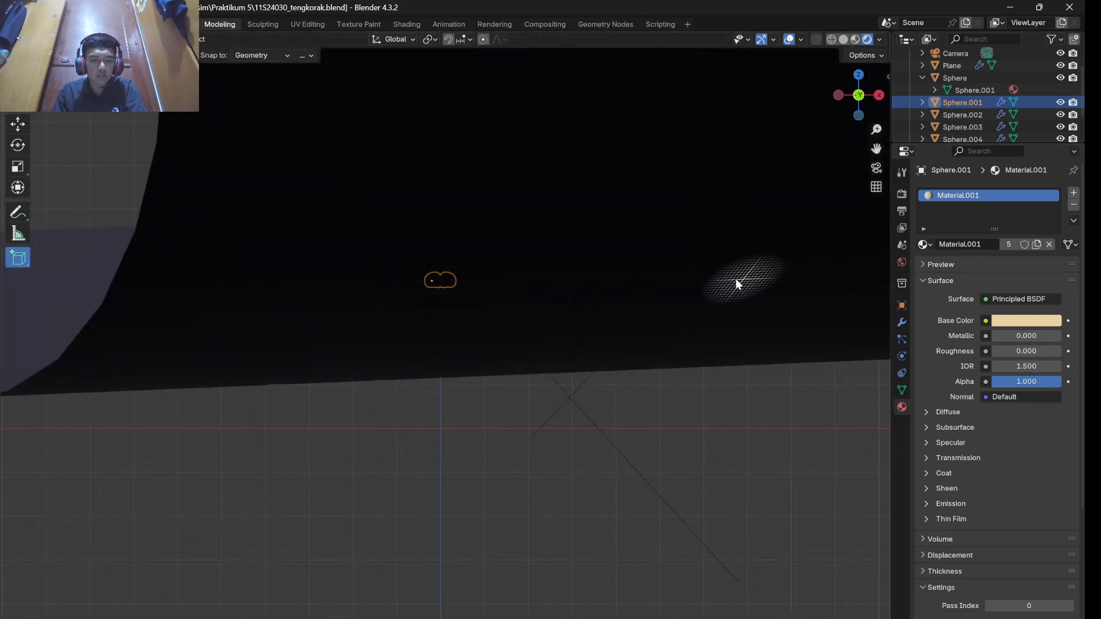
{"action": "middle_click_drag", "start_coordinate": [735, 279], "coordinate": [758, 280]}
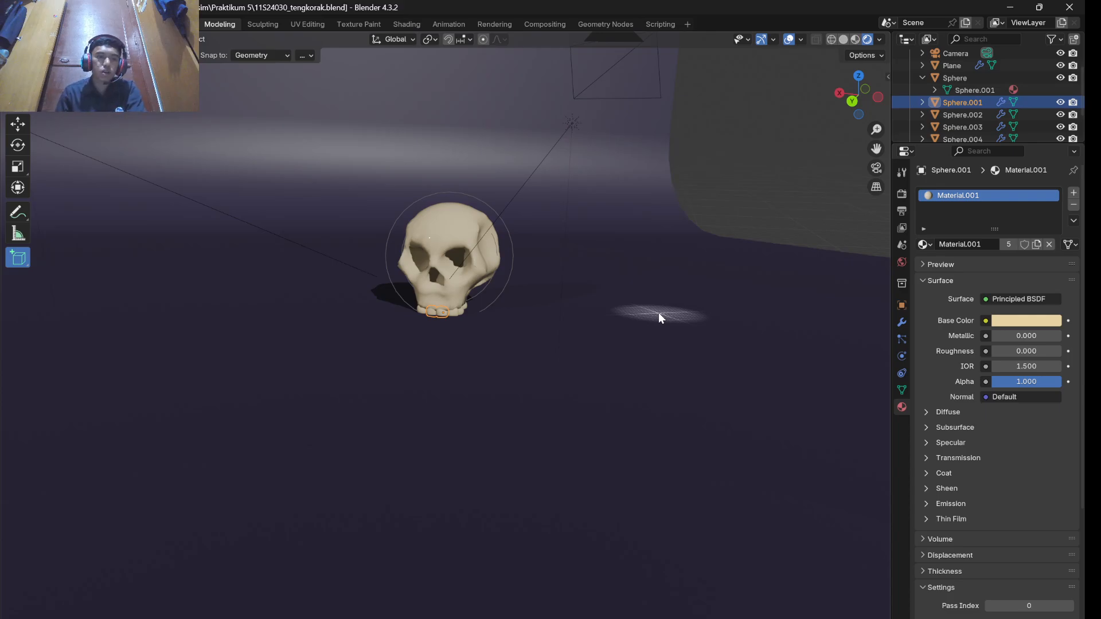
- Select the skull and switch back to the selection tool
{"action": "left_click", "coordinate": [416, 256]}
{"action": "key", "text": "w"}
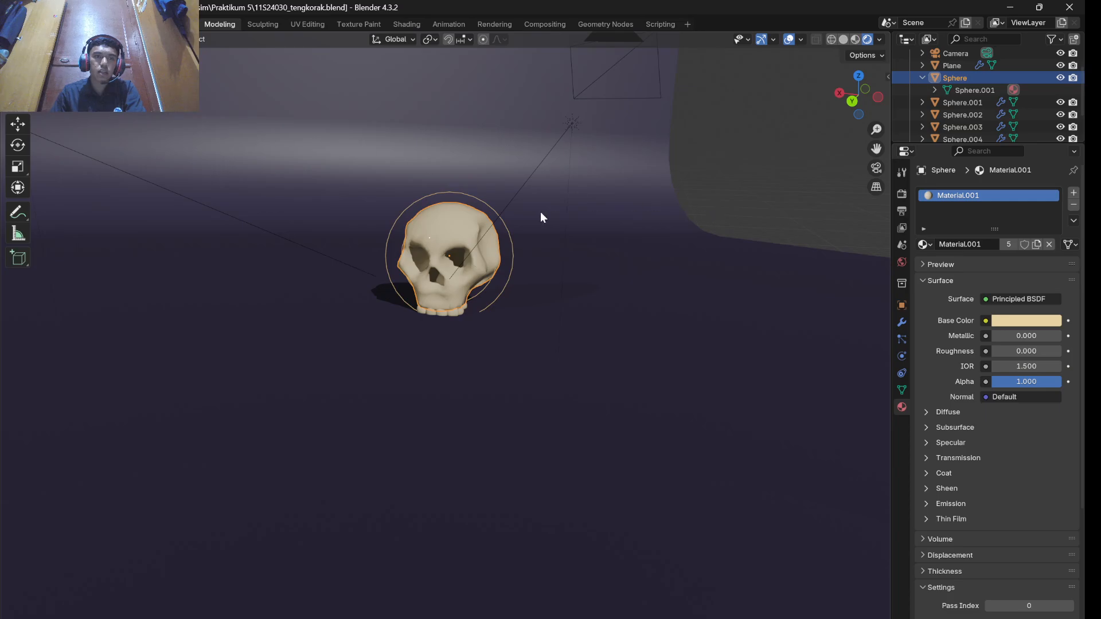
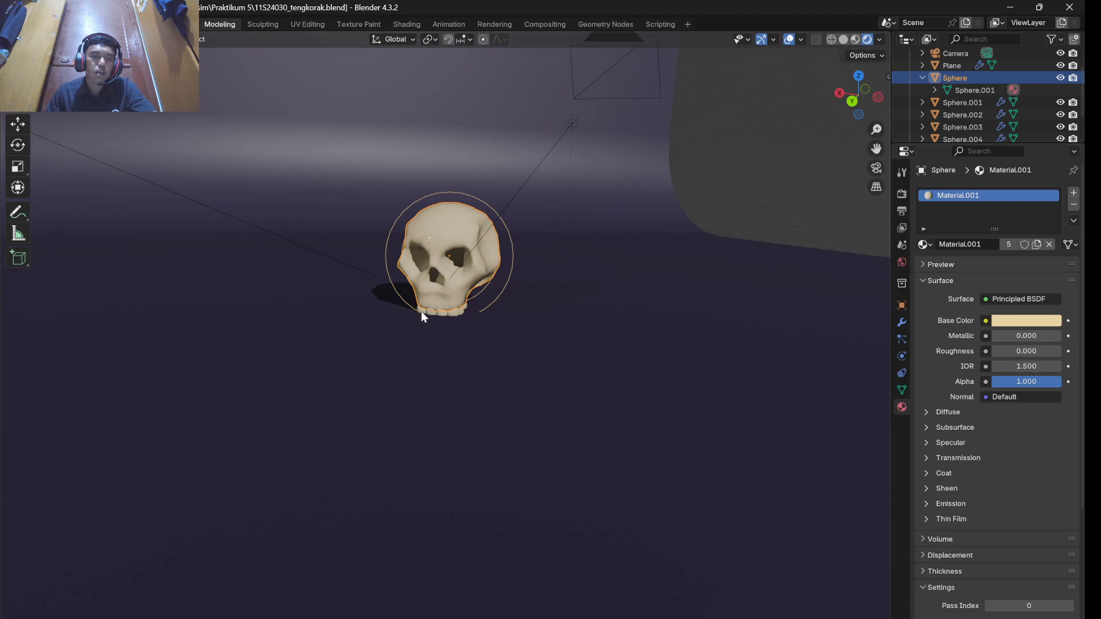
- Examine up close, in rendered shading, how the skull's teeth rest on the backdrop floor
{"action": "left_click", "coordinate": [435, 279]}
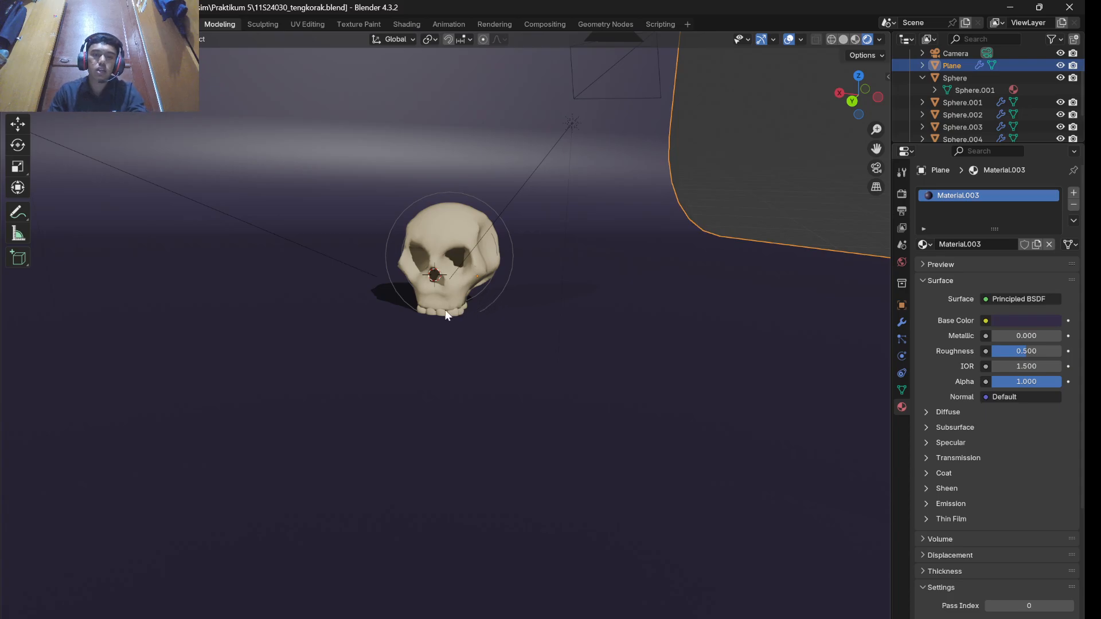
{"action": "scroll", "coordinate": [442, 312], "scroll_direction": "up", "scroll_amount": 6}
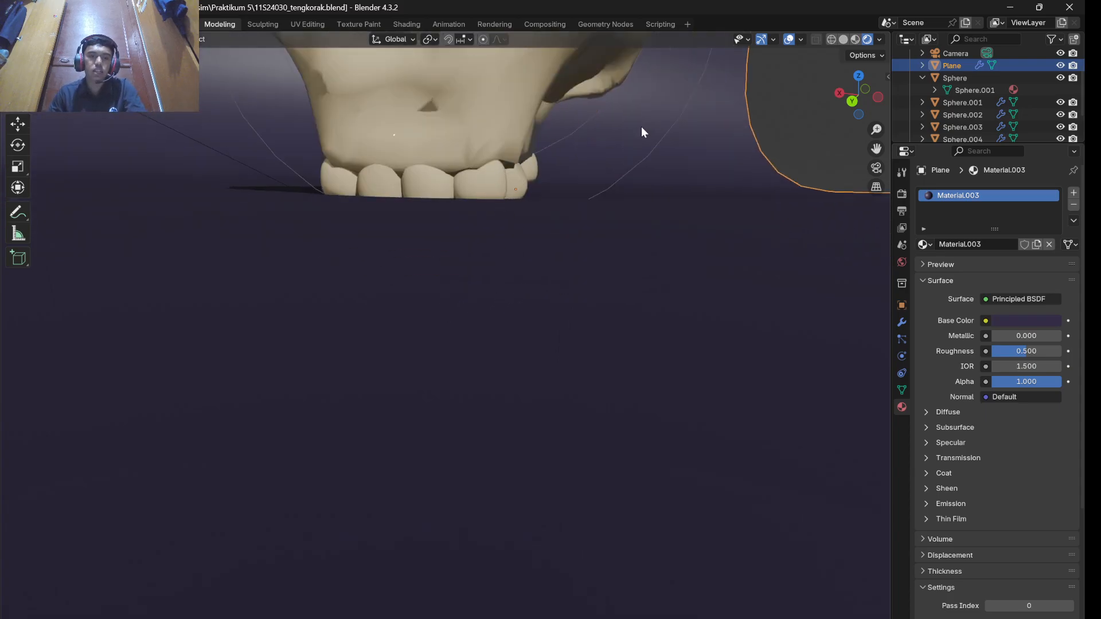
{"action": "middle_click_drag", "start_coordinate": [641, 127], "coordinate": [529, 143]}
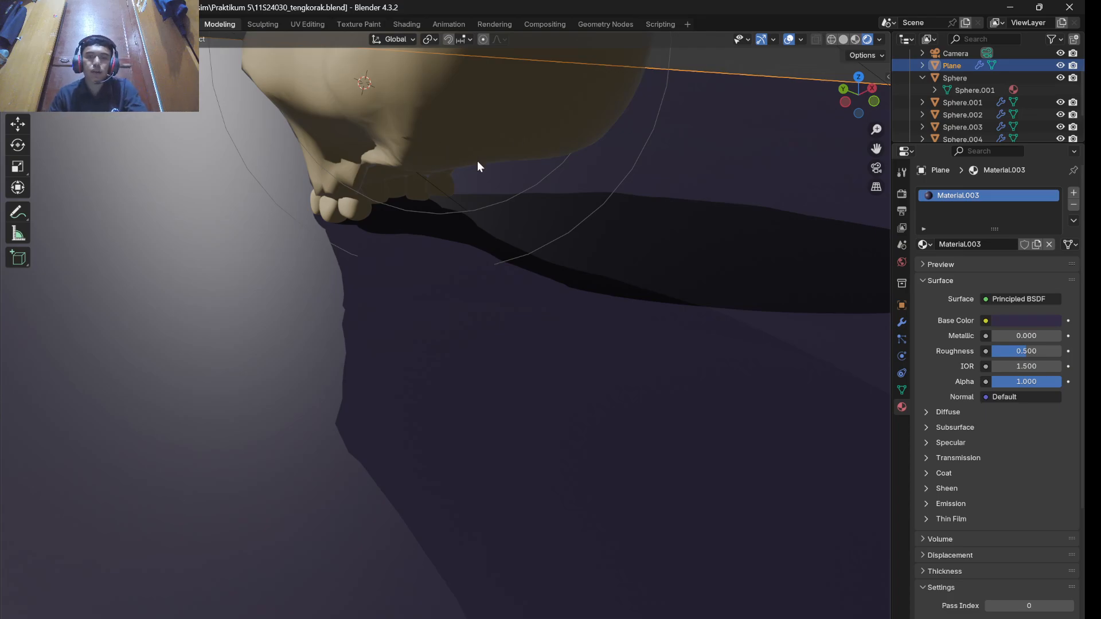
{"action": "middle_click_drag", "start_coordinate": [498, 147], "coordinate": [760, 102]}
{"action": "scroll", "coordinate": [443, 130], "scroll_direction": "up", "scroll_amount": 1}
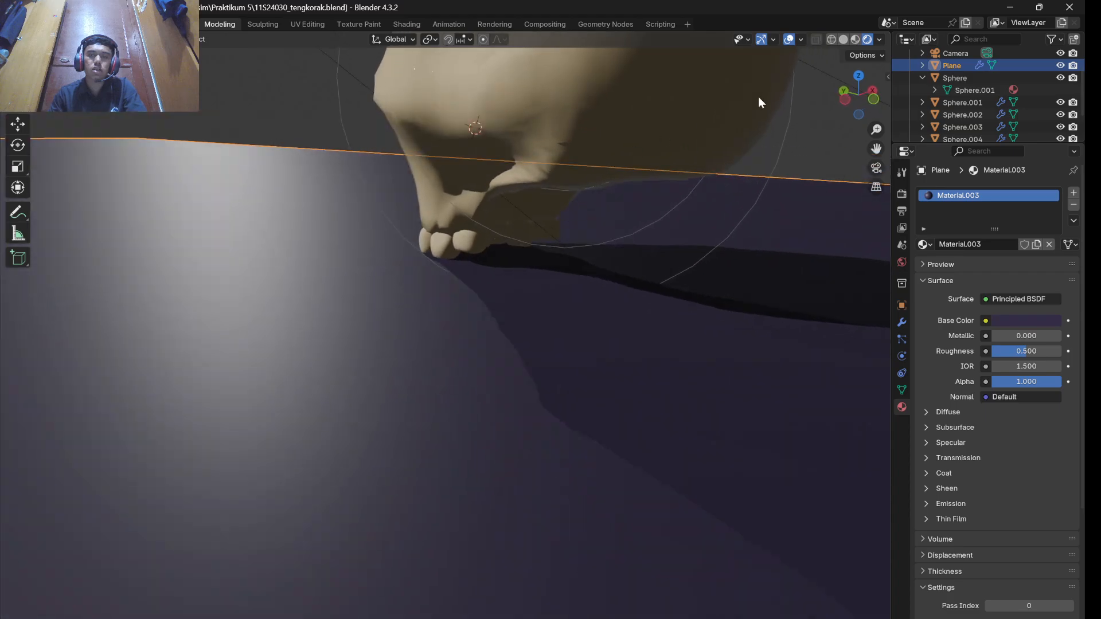
- Change the viewport shading to Material Preview and view the skull's teeth from behind, the side and the front
{"action": "left_click", "coordinate": [852, 39]}
{"action": "mouse_move", "coordinate": [852, 39]}
{"action": "middle_mouse_down"}
{"action": "mouse_move", "coordinate": [749, 116]}
{"action": "mouse_move", "coordinate": [673, 131]}
{"action": "mouse_move", "coordinate": [630, 163]}
{"action": "middle_mouse_up"}
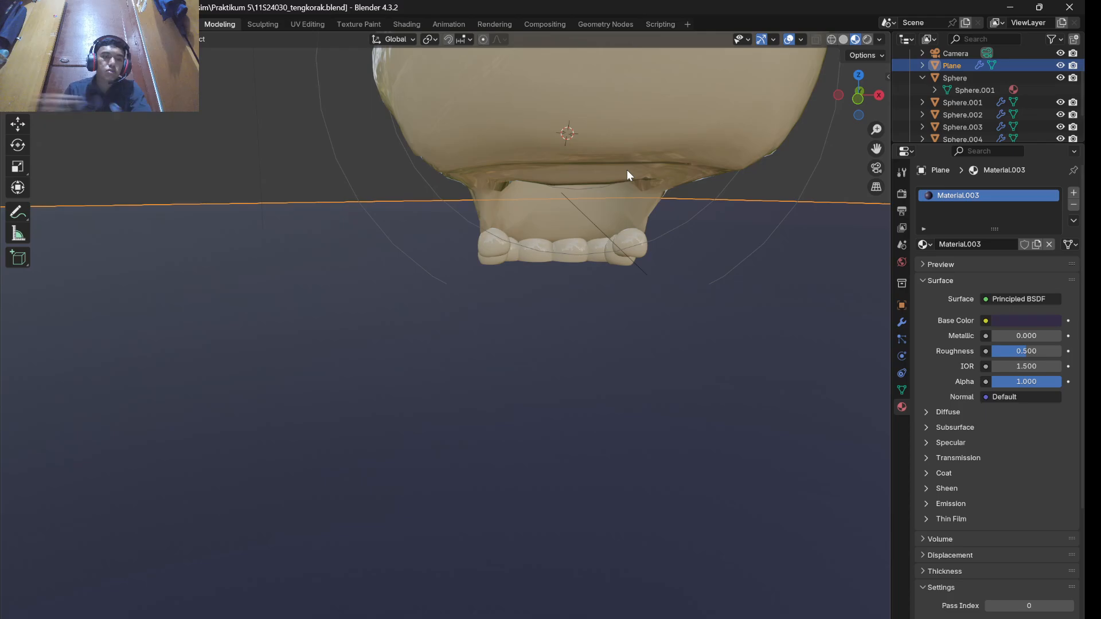
{"action": "middle_click_drag", "start_coordinate": [500, 232], "coordinate": [617, 265]}
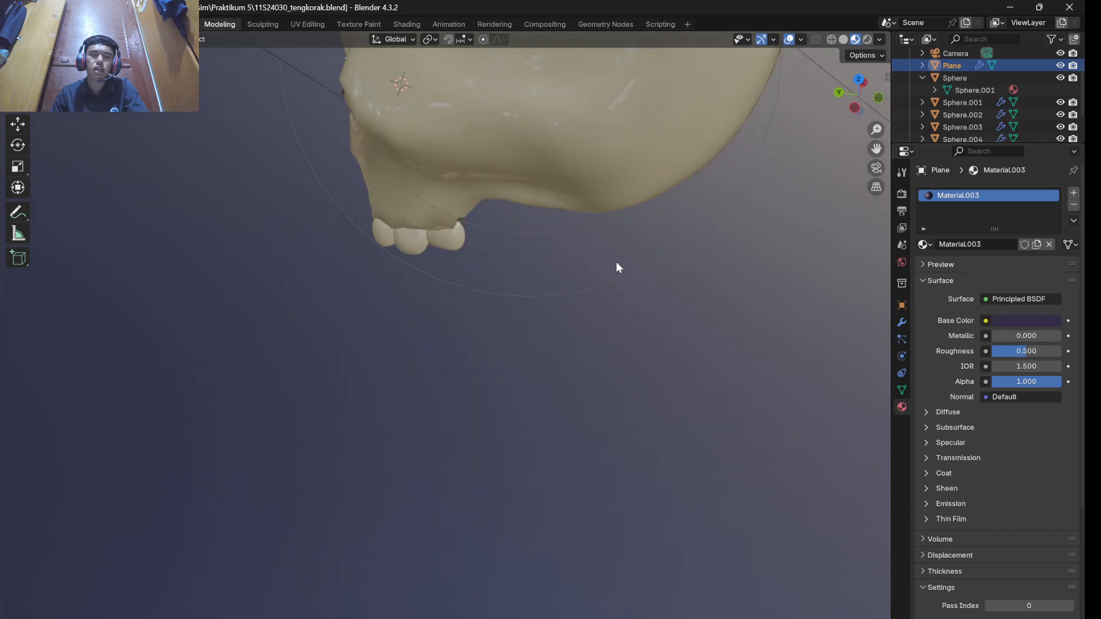
{"action": "middle_click_drag", "start_coordinate": [494, 221], "coordinate": [562, 230]}
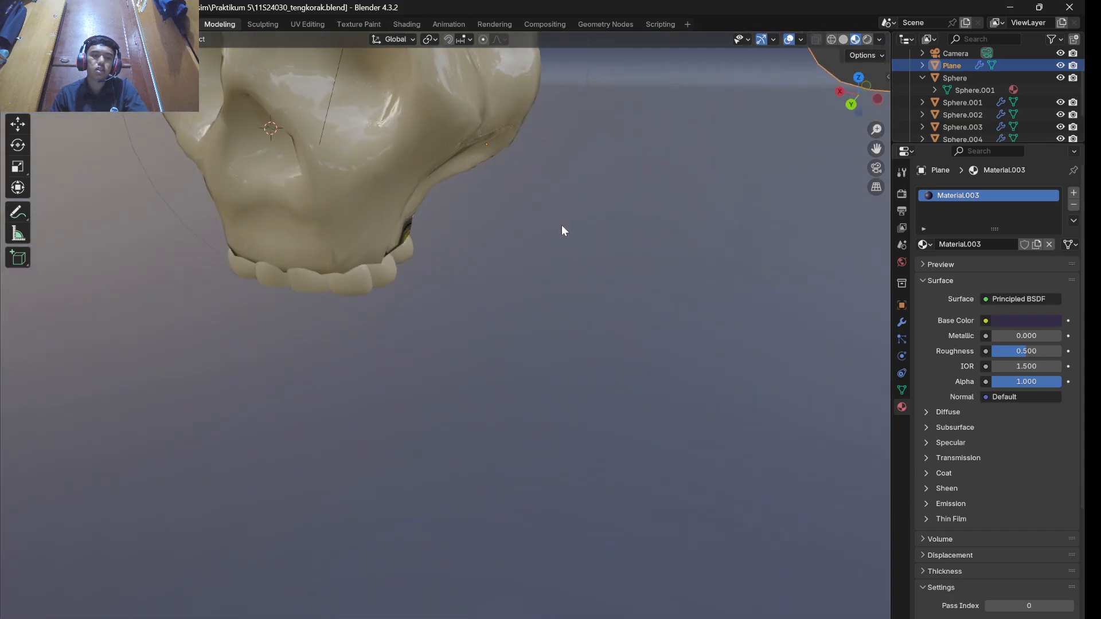
- Select the mirrored tooth pair Sphere.002 and expand its object entry to show its mesh data and modifiers
{"action": "left_click", "coordinate": [347, 272]}
{"action": "left_click", "coordinate": [352, 276]}
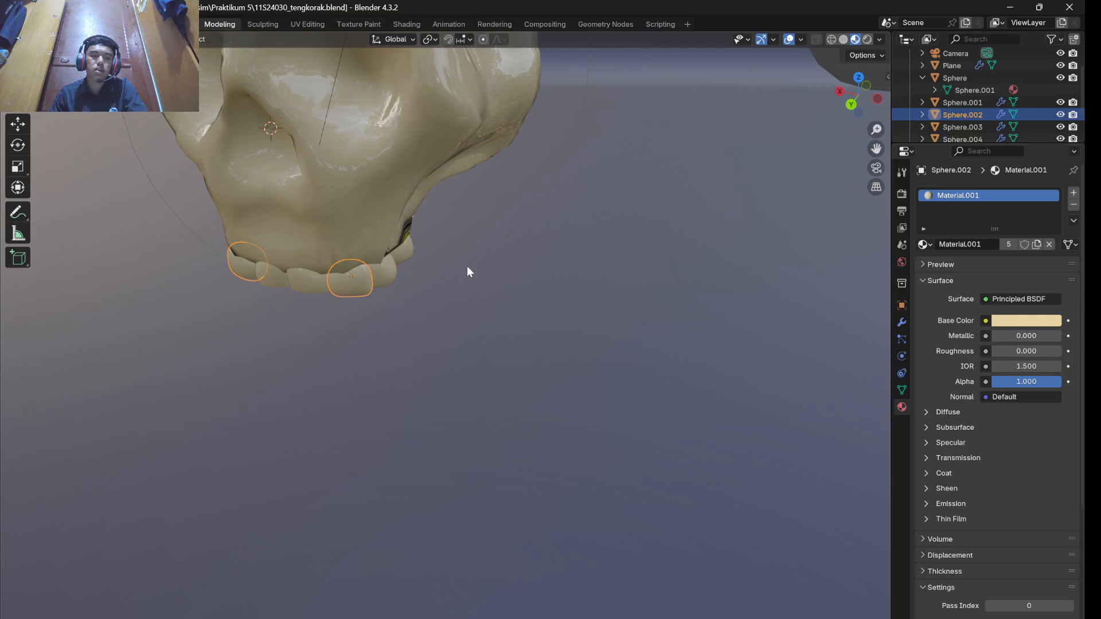
{"action": "middle_click_drag", "start_coordinate": [430, 285], "coordinate": [496, 289]}
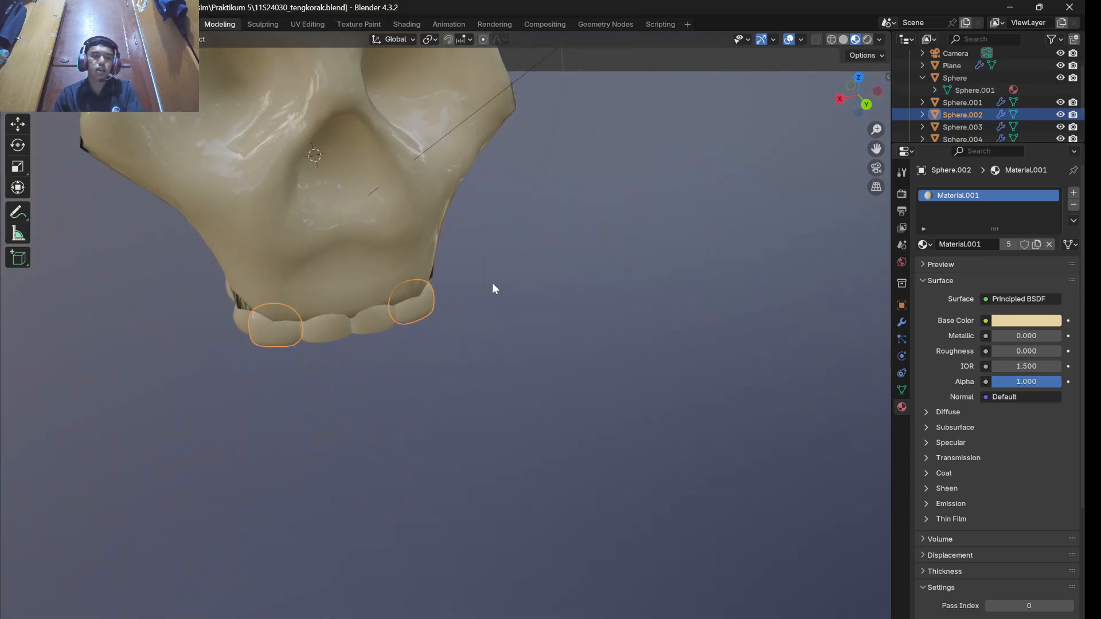
{"action": "left_click", "coordinate": [922, 113]}
{"action": "scroll", "coordinate": [942, 119], "scroll_direction": "down", "scroll_amount": 2}
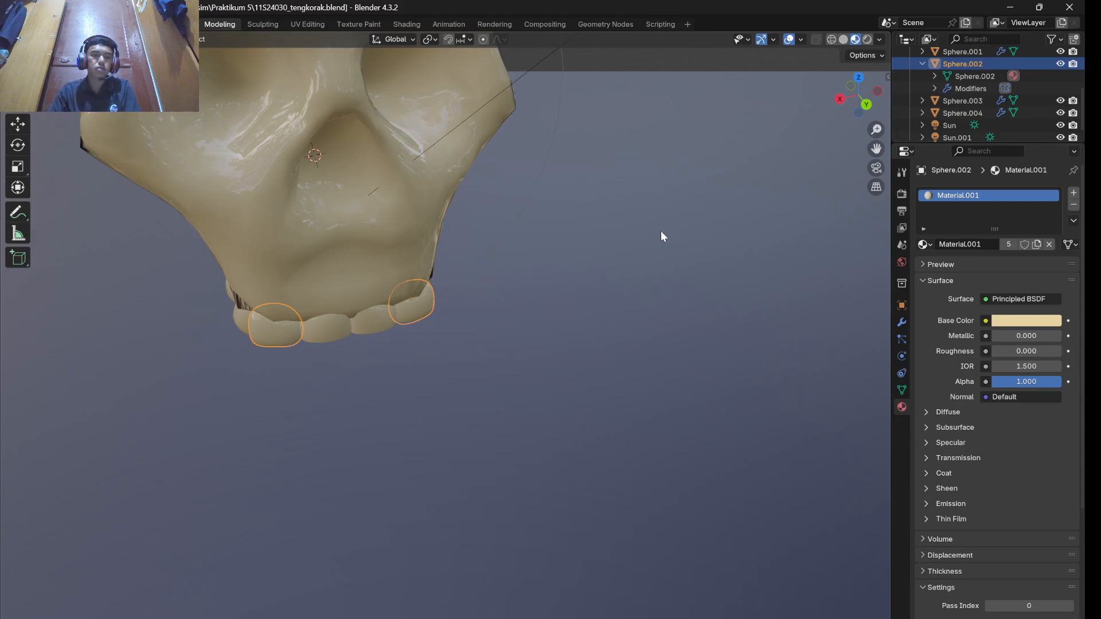
{"action": "middle_click_drag", "start_coordinate": [385, 367], "coordinate": [508, 329]}
{"action": "scroll", "coordinate": [522, 331], "scroll_direction": "down", "scroll_amount": 2}
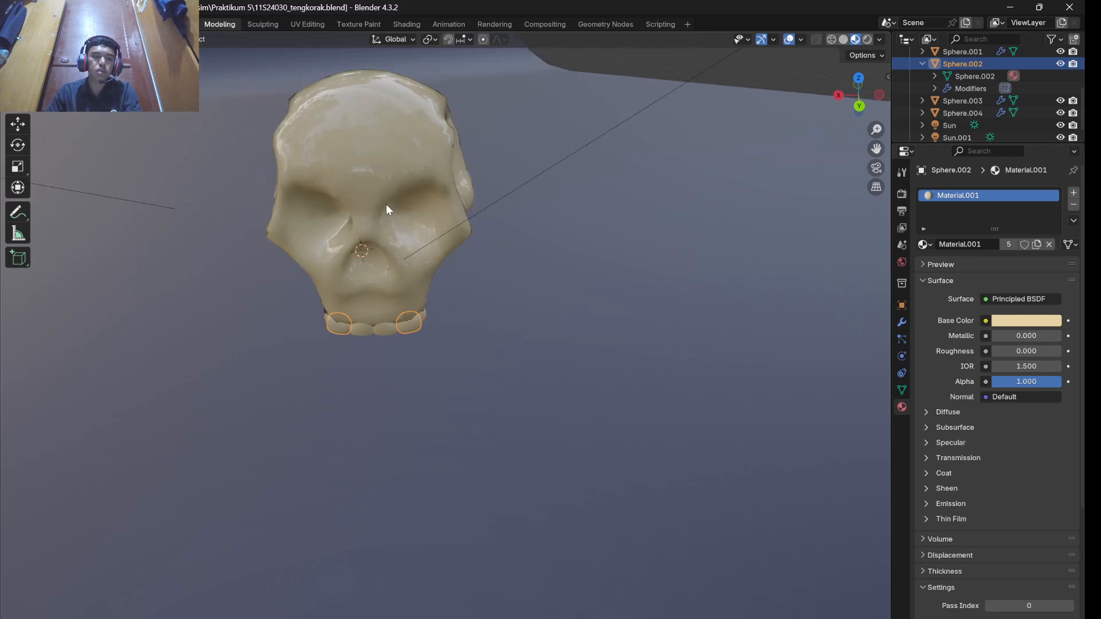
- Select the skull and open the base colour of Material.001 to review its values
{"action": "left_click", "coordinate": [417, 209]}
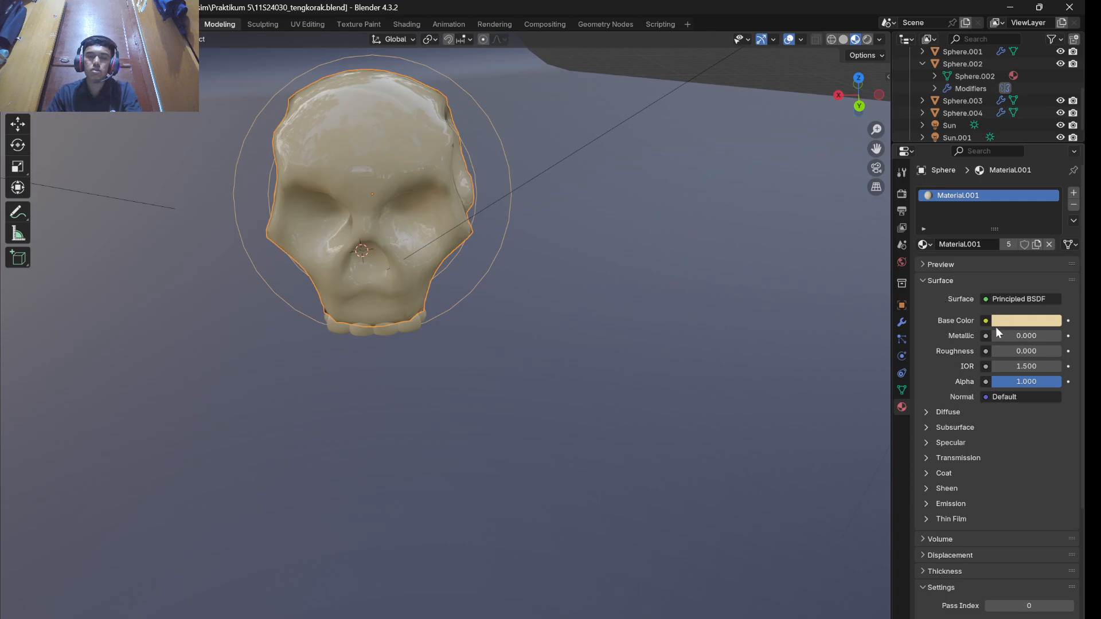
{"action": "scroll", "coordinate": [990, 115], "scroll_direction": "down", "scroll_amount": 1}
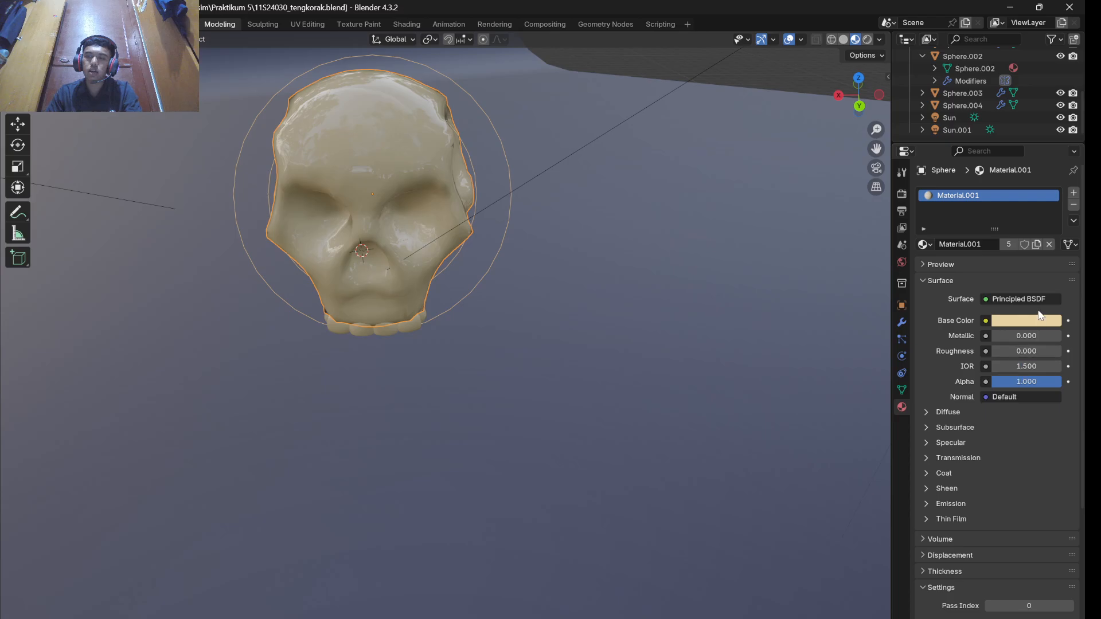
{"action": "left_click", "coordinate": [1033, 321]}
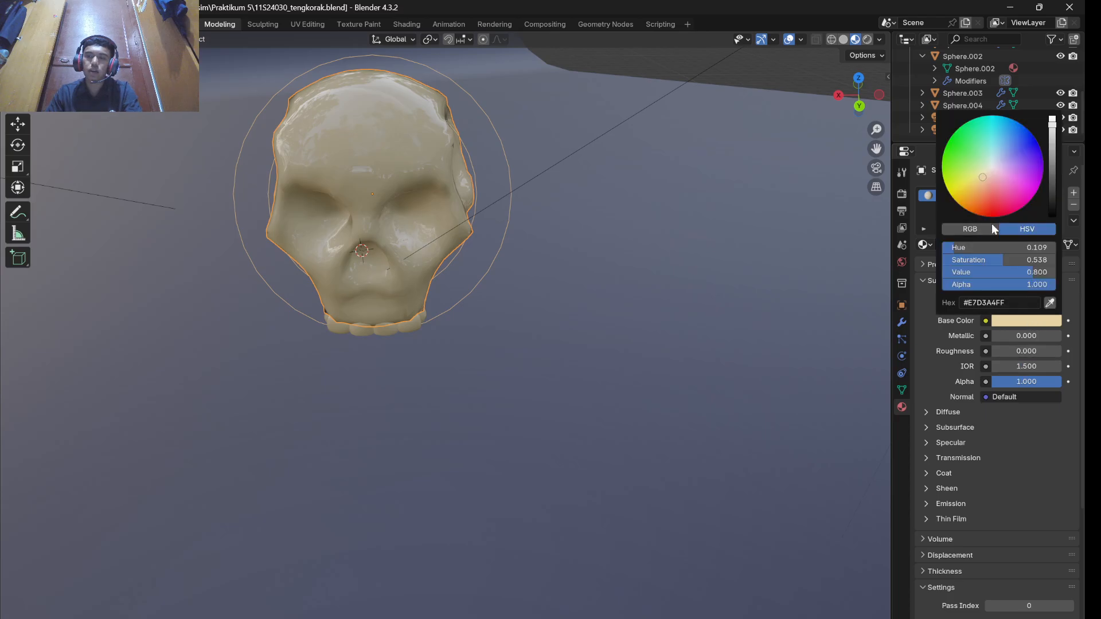
- Close the colour picker and place the 3D cursor on the backdrop floor beside the skull
{"action": "right_click", "coordinate": [743, 236], "text": "shift"}
{"action": "middle_click_drag", "start_coordinate": [763, 233], "coordinate": [627, 241]}
{"action": "scroll", "coordinate": [714, 231], "scroll_direction": "down", "scroll_amount": 2}
{"action": "mouse_move", "coordinate": [562, 215]}
{"action": "middle_mouse_down"}
{"action": "mouse_move", "coordinate": [636, 234]}
{"action": "mouse_move", "coordinate": [582, 245]}
{"action": "mouse_move", "coordinate": [550, 196]}
{"action": "middle_mouse_up"}
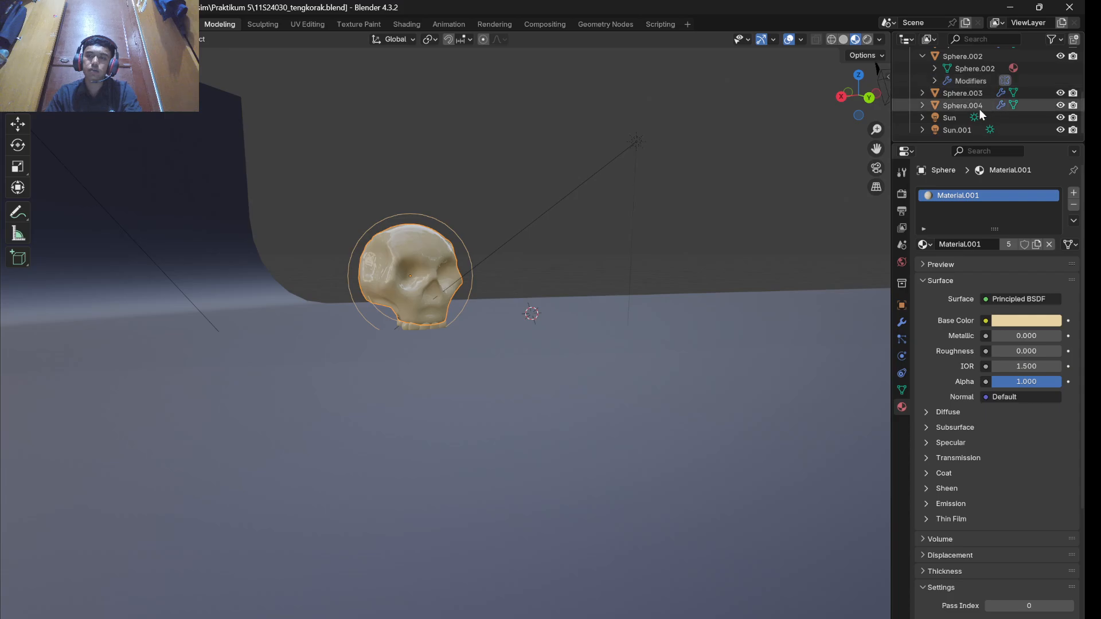
- Review the Mirror modifier on the tooth pair Sphere.002 and the Smooth by Angle modifier on the backdrop plane
{"action": "left_click", "coordinate": [962, 80]}
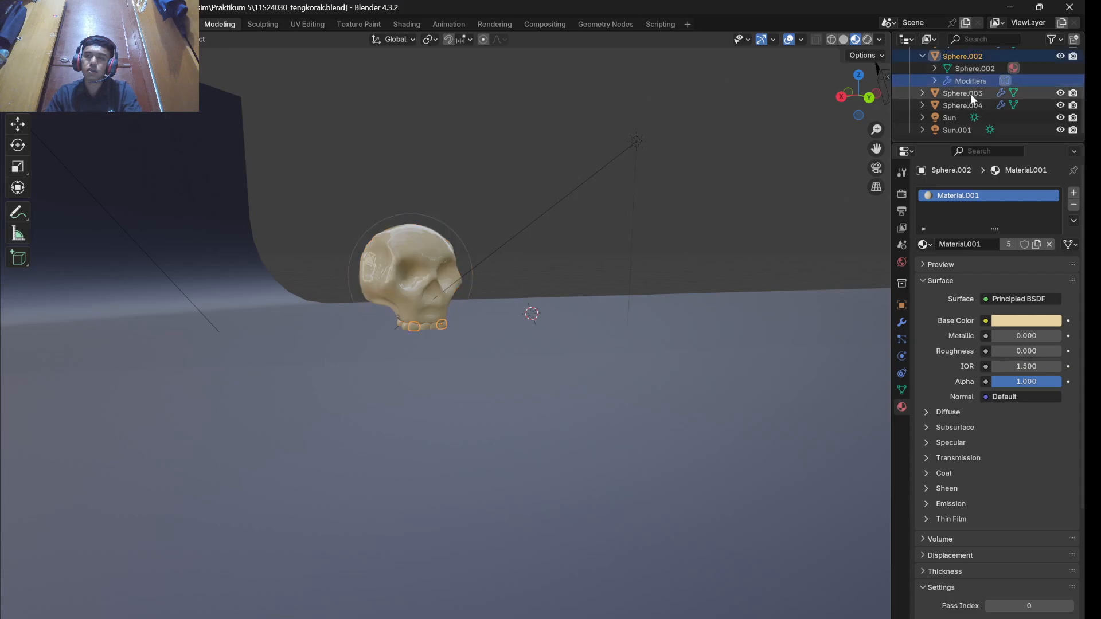
{"action": "left_click", "coordinate": [902, 323]}
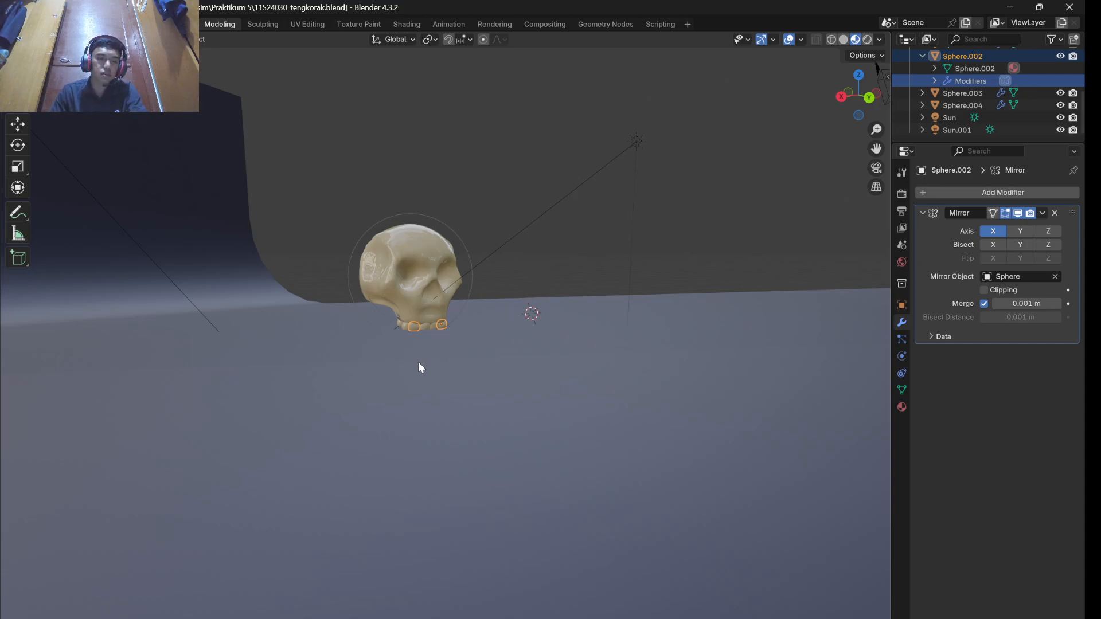
{"action": "middle_click_drag", "start_coordinate": [418, 363], "coordinate": [307, 398]}
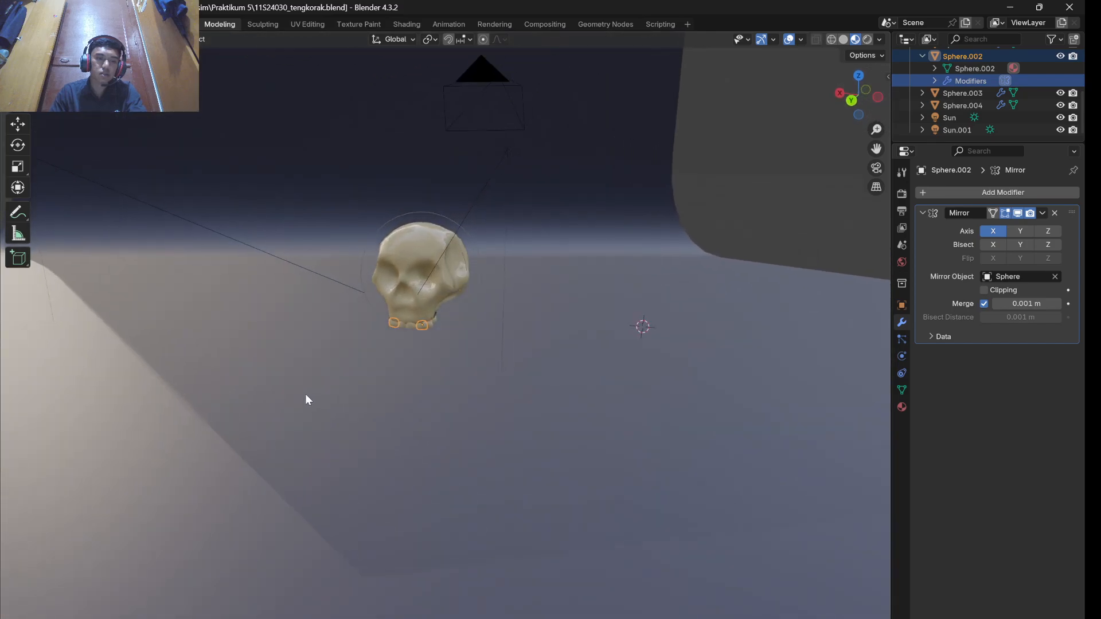
{"action": "middle_click_drag", "start_coordinate": [436, 352], "coordinate": [565, 319]}
{"action": "left_click", "coordinate": [818, 236]}
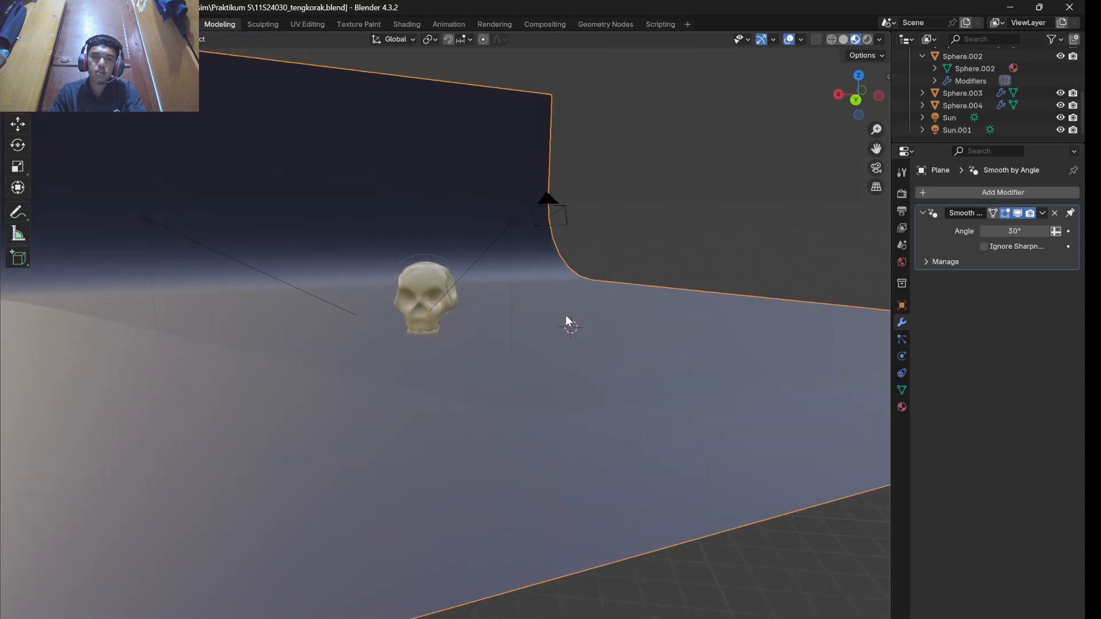
- Set the strength of the light named Sun to 3
{"action": "left_click", "coordinate": [942, 119]}
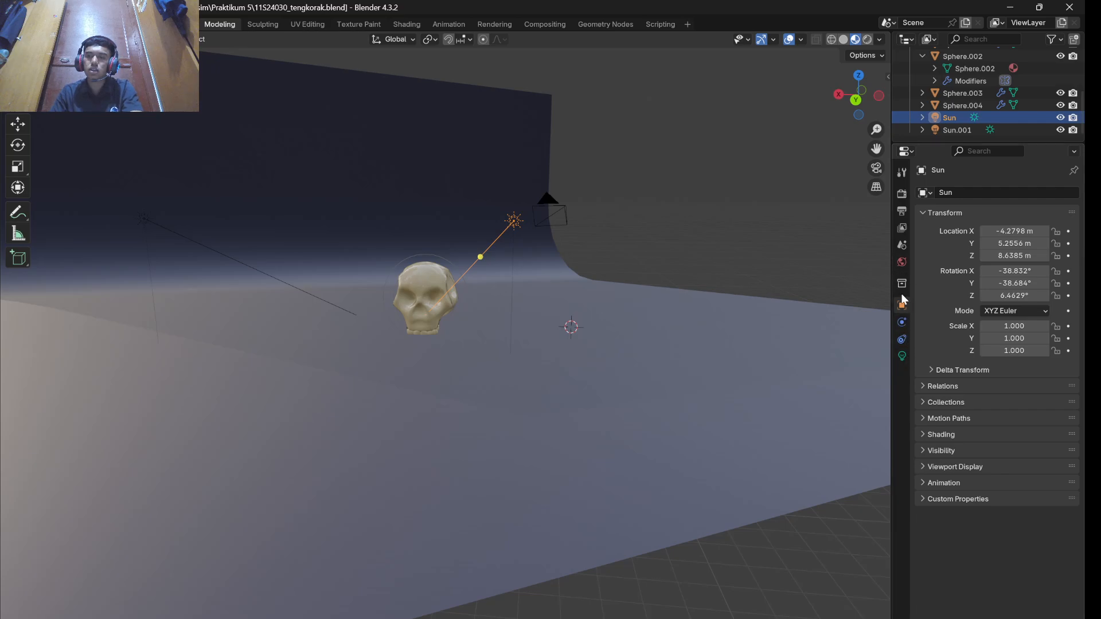
{"action": "left_click", "coordinate": [902, 355]}
{"action": "left_click", "coordinate": [1015, 276]}
{"action": "type", "text": "3"}
{"action": "key", "text": "Return"}
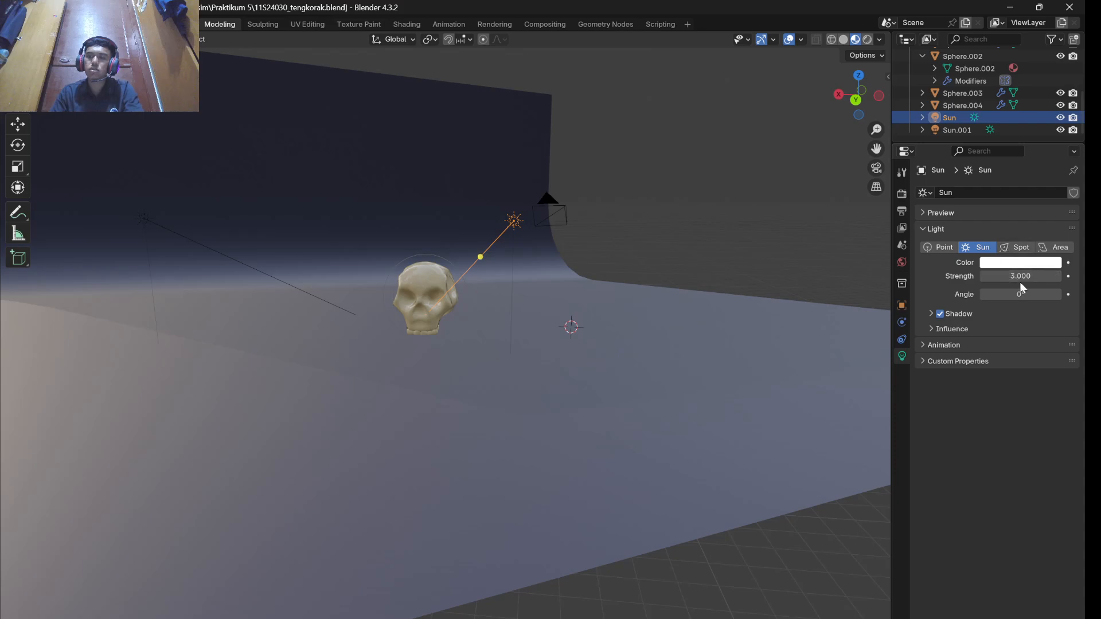
- Review the light settings of Sun.001 and the material settings of the backdrop plane
{"action": "left_click", "coordinate": [956, 130]}
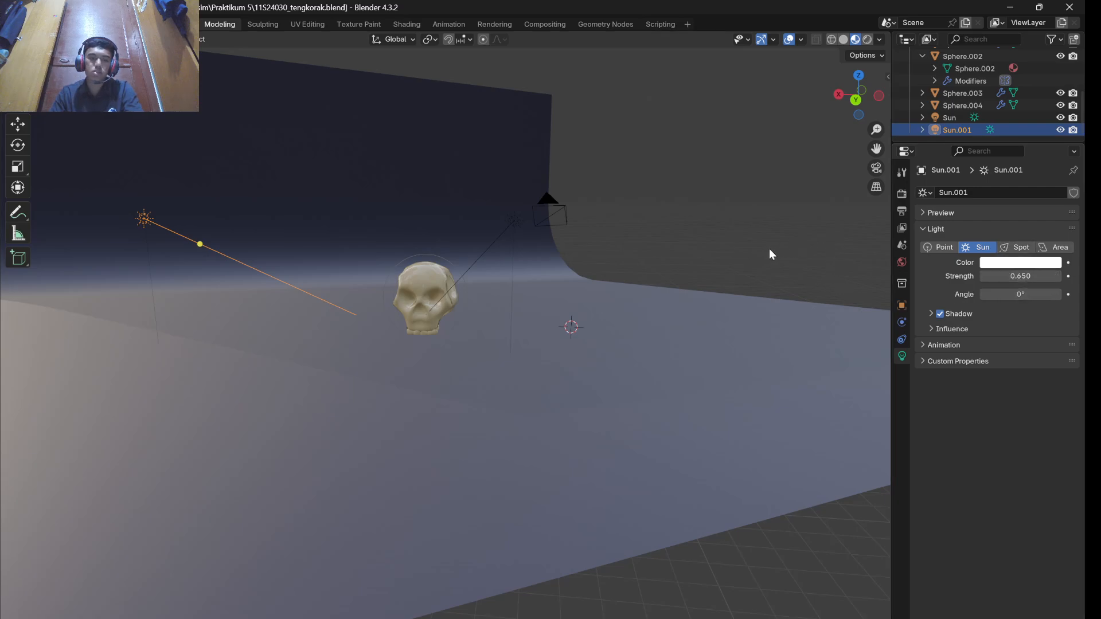
{"action": "middle_click_drag", "start_coordinate": [769, 249], "coordinate": [552, 277]}
{"action": "left_click", "coordinate": [553, 278]}
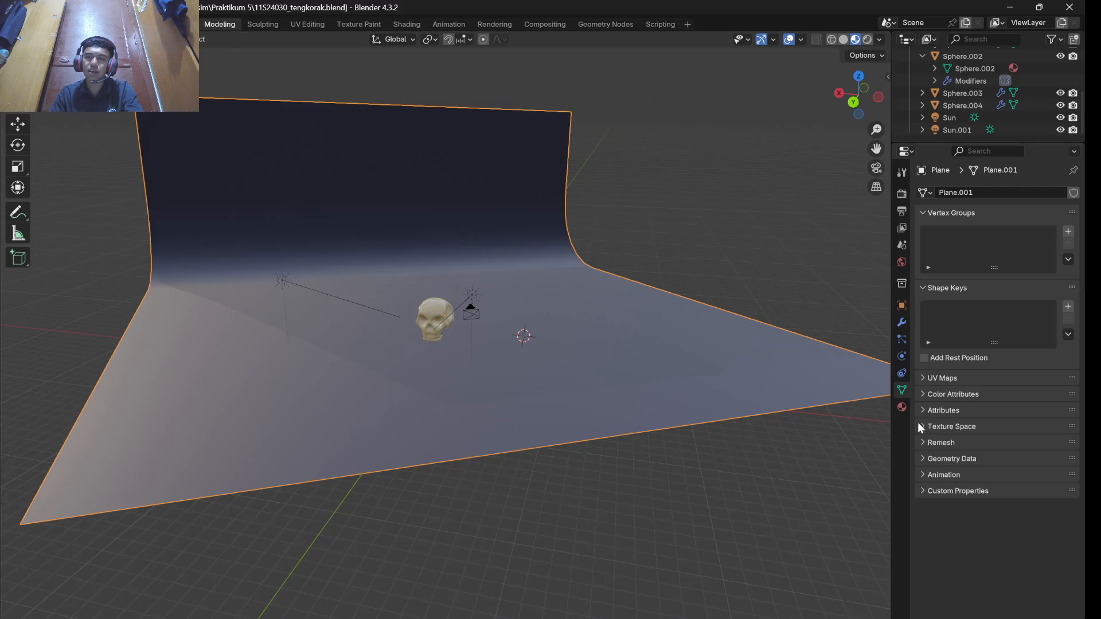
{"action": "left_click", "coordinate": [901, 407]}
{"action": "left_click", "coordinate": [1017, 321]}
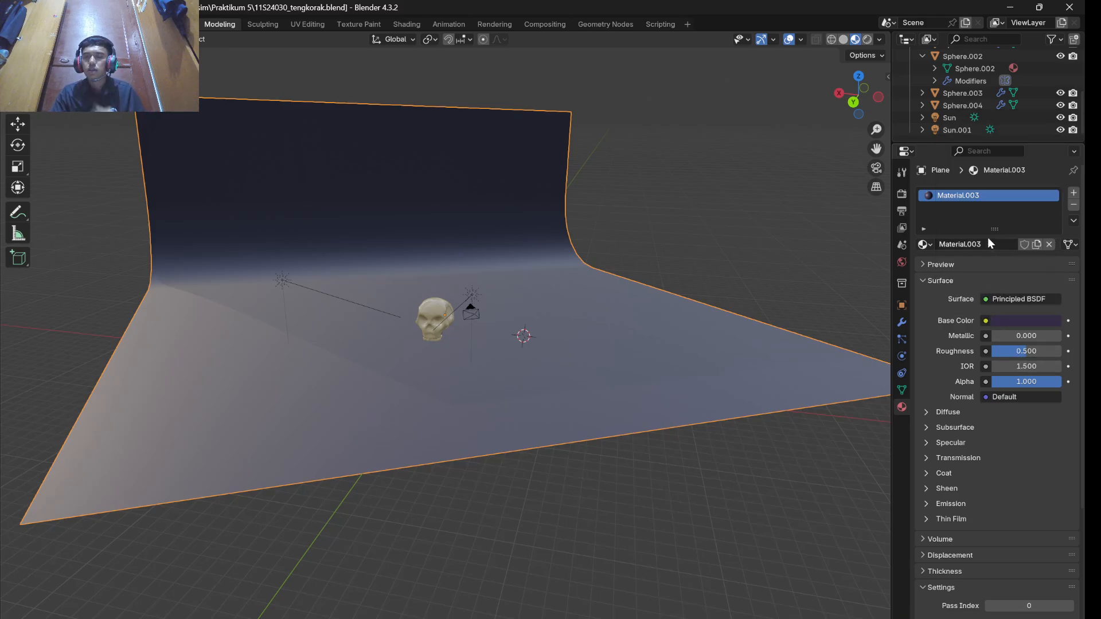
- Check the skull and backdrop framing through the camera, and return to the free view
{"action": "left_click", "coordinate": [731, 223]}
{"action": "middle_click_drag", "start_coordinate": [772, 214], "coordinate": [700, 226]}
{"action": "key", "text": "KP_0"}
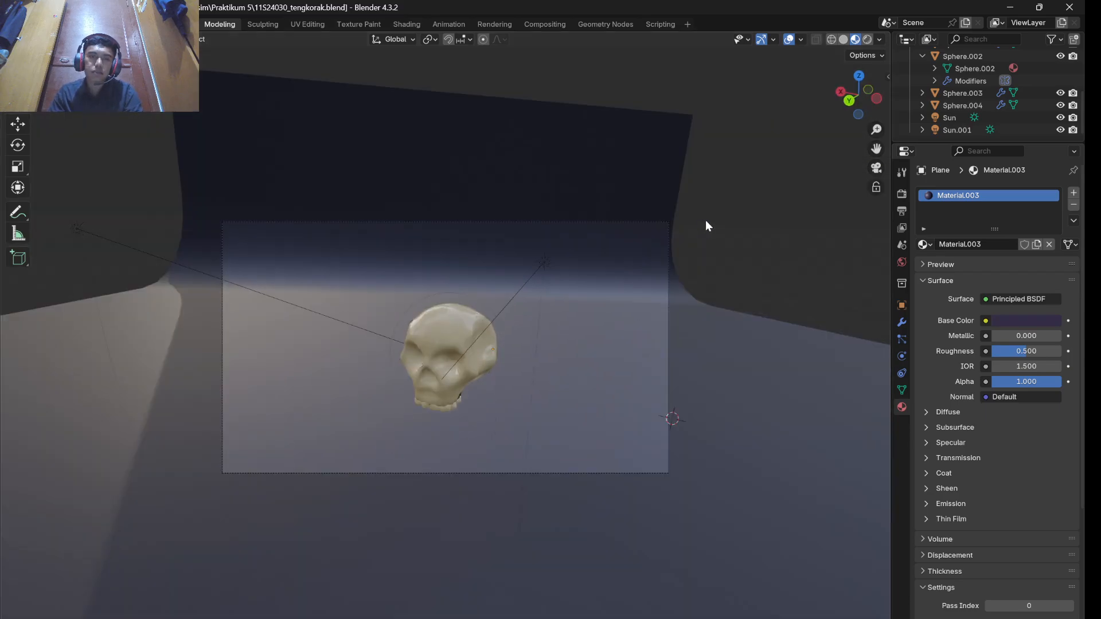
{"action": "key", "text": "KP_0"}
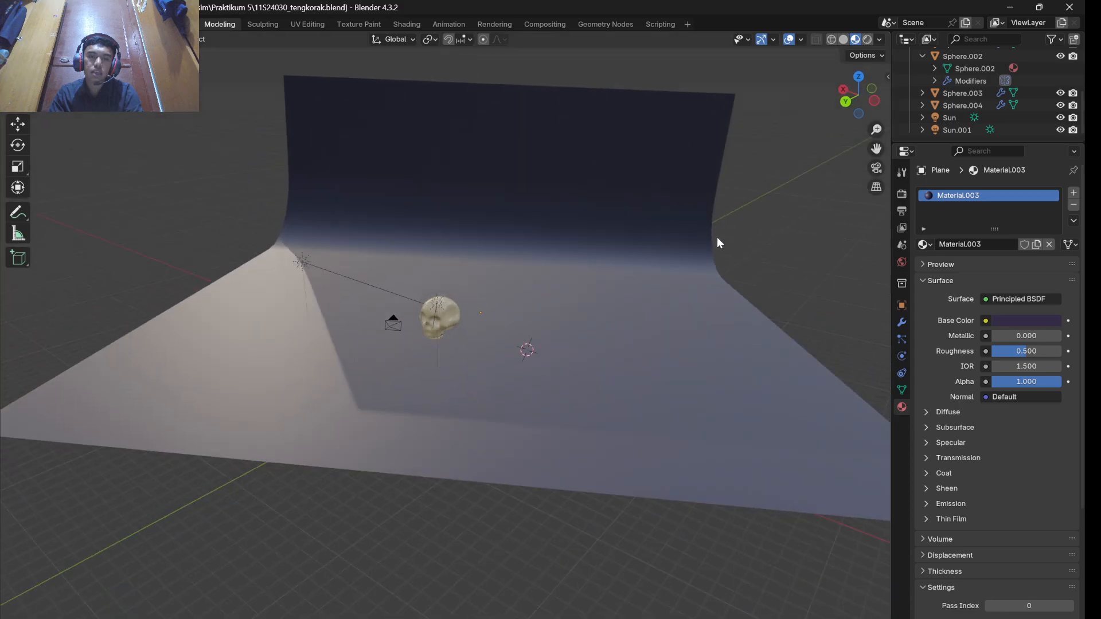
- Render the skull scene as a still image and minimise the render window
{"action": "key", "text": "F12"}
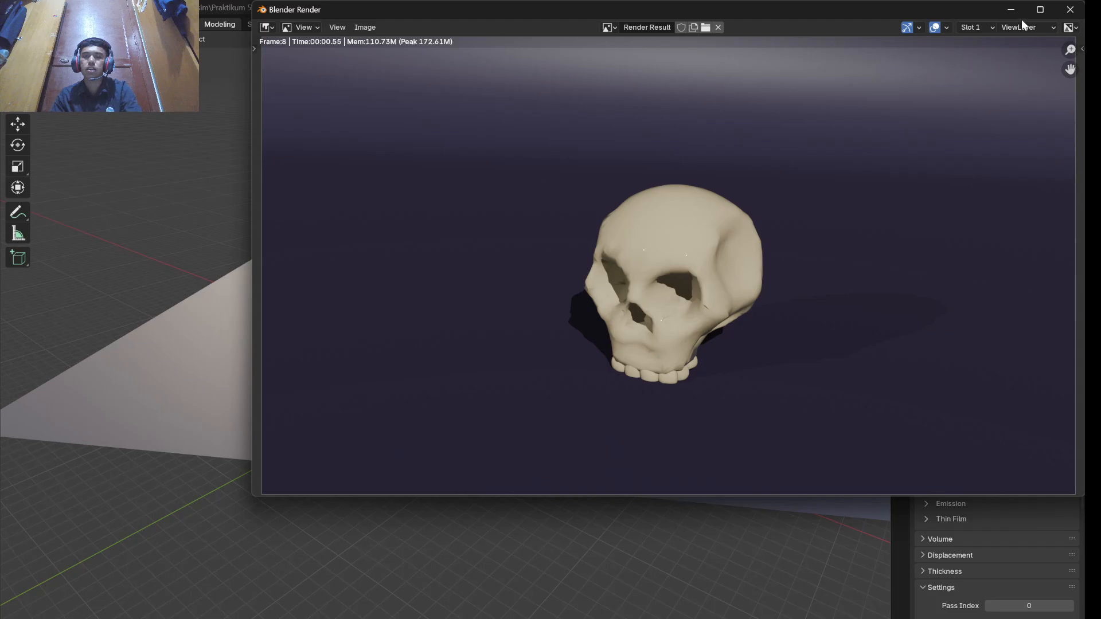
{"action": "left_click", "coordinate": [1010, 10]}
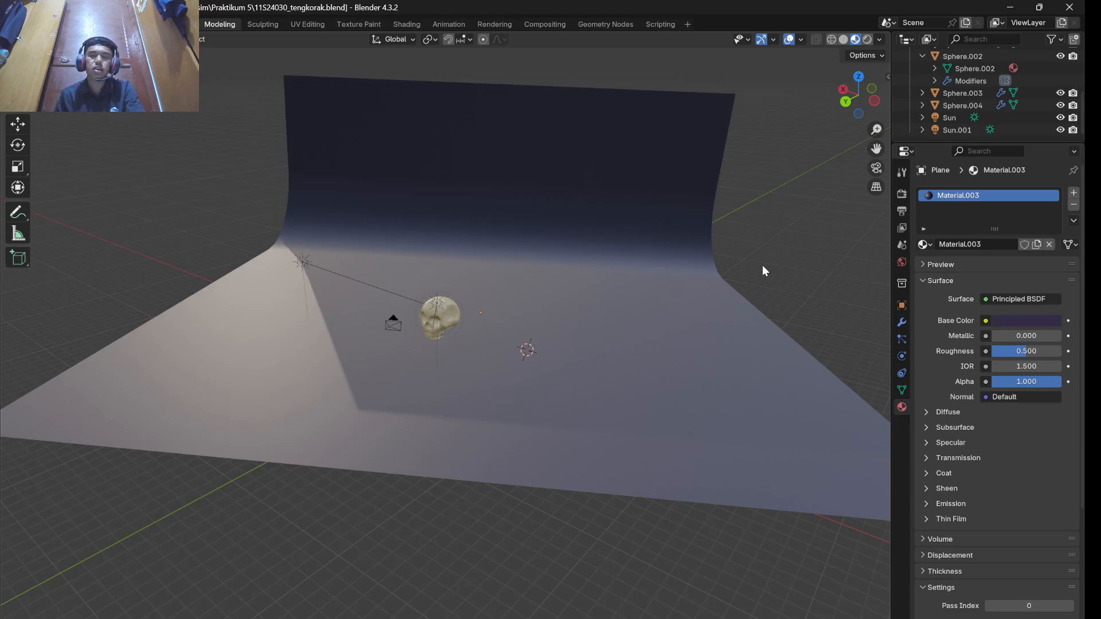
- Cycle through the open windows to switch away from the skull scene
{"action": "key", "text": "alt+Tab"}
{"action": "key", "text": "alt+Tab"}
{"action": "key", "text": "alt+Tab"}
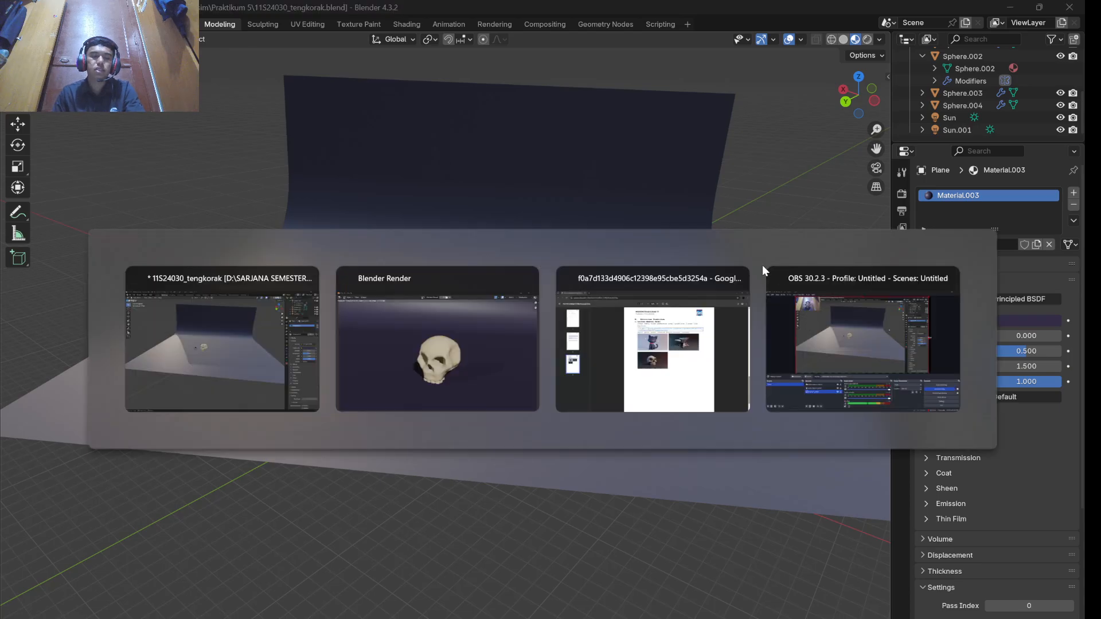